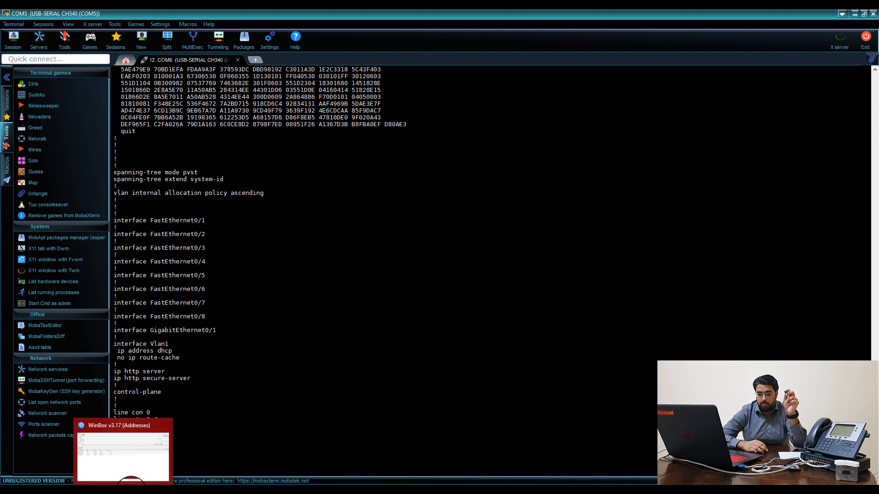
Log in to the VNS-AP access point at 192.168.88.36 with its admin password
click(131, 491)
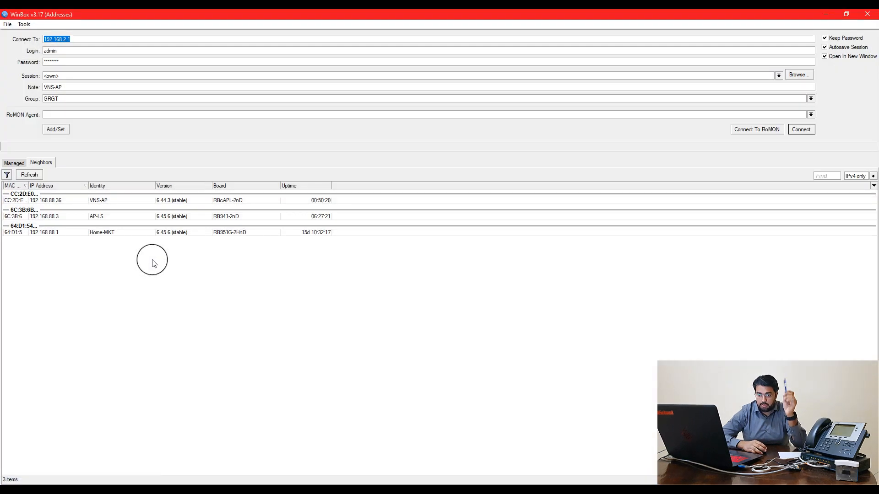
click(53, 201)
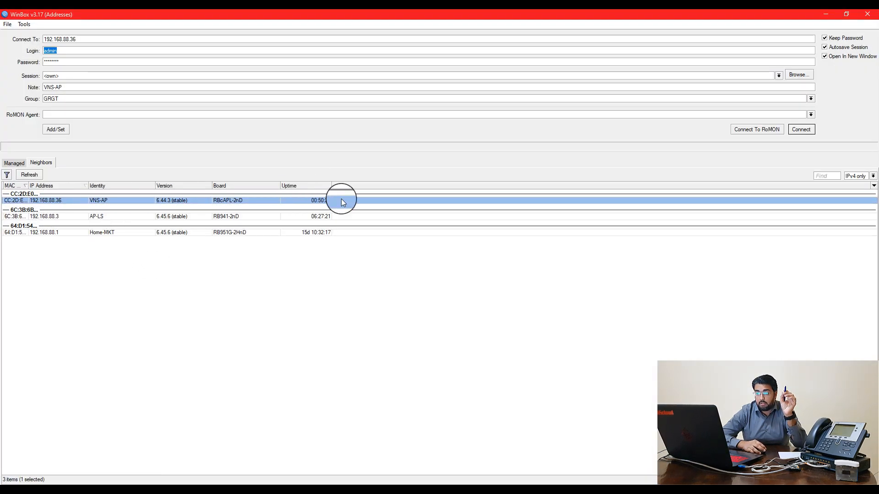
key(Tab)
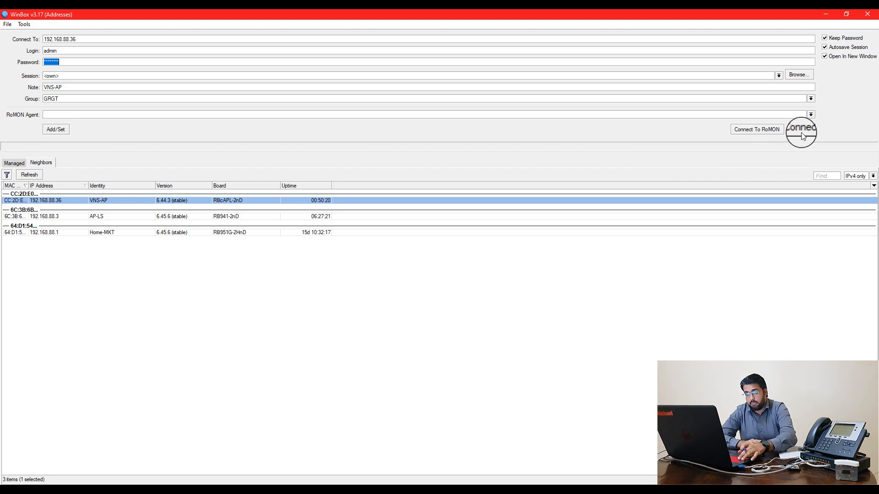
text(a)
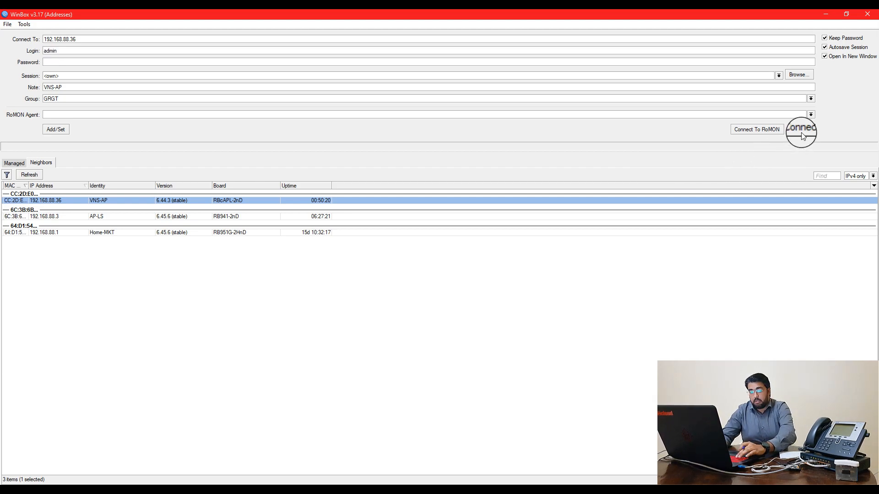
text(********)
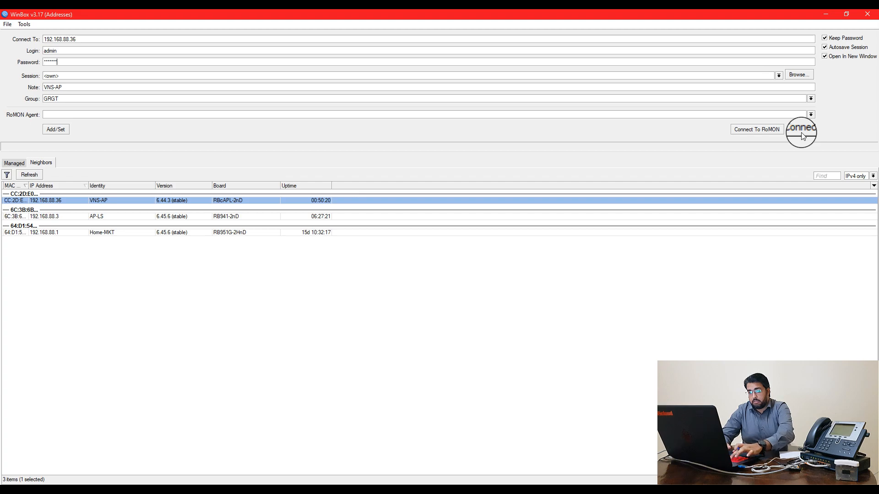
key(Return)
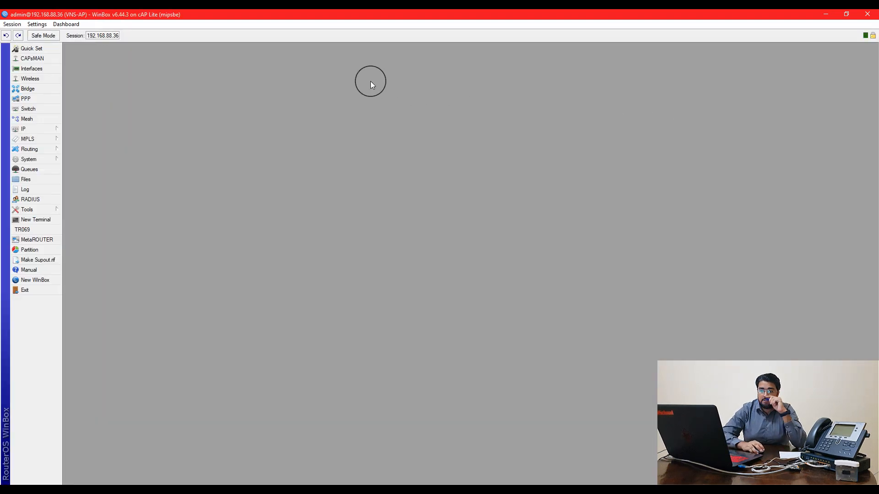
Reset the VNS-AP configuration through System > Reset Configuration and confirm the reboot
click(54, 159)
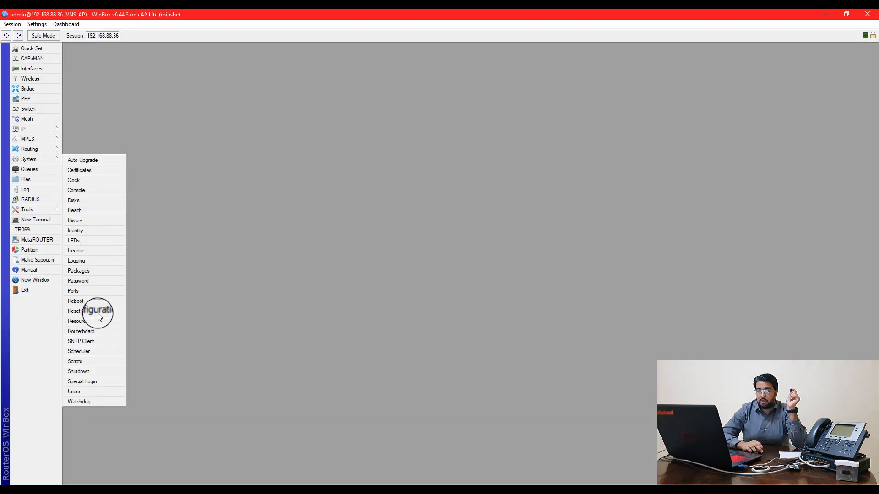
click(97, 309)
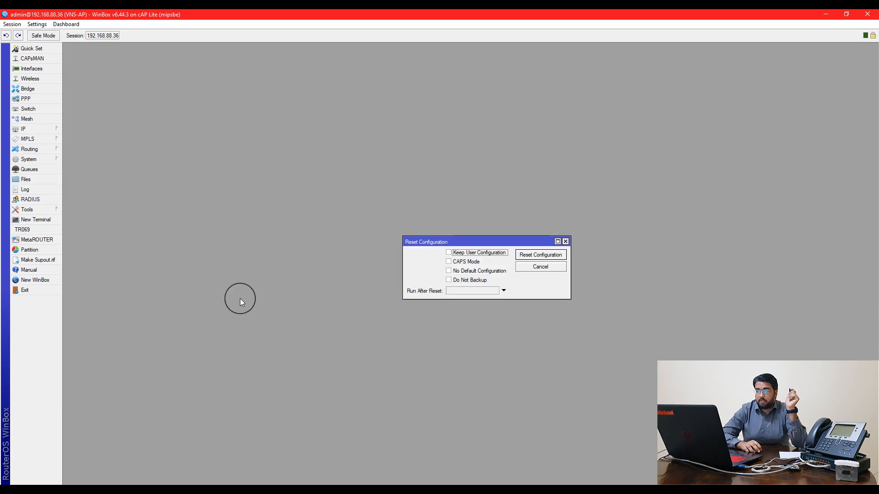
click(526, 257)
click(454, 261)
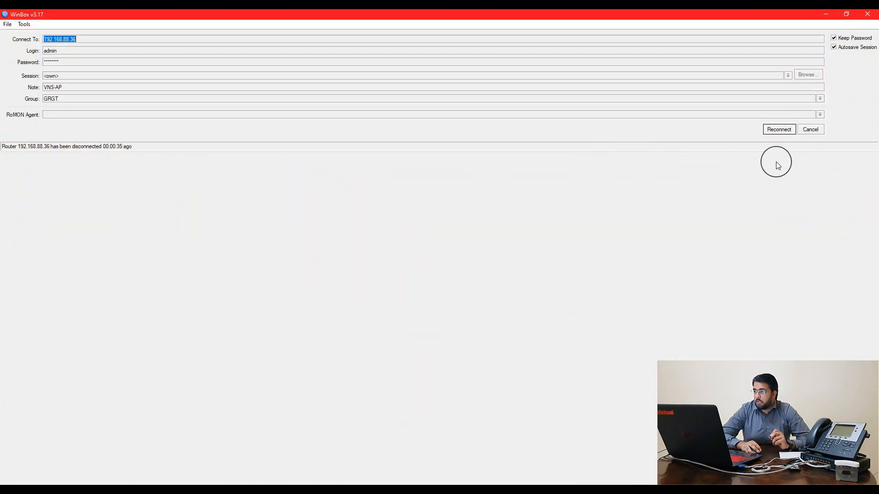
Refresh the Neighbors list until the reset access point reappears named MikroTik
click(802, 137)
click(37, 177)
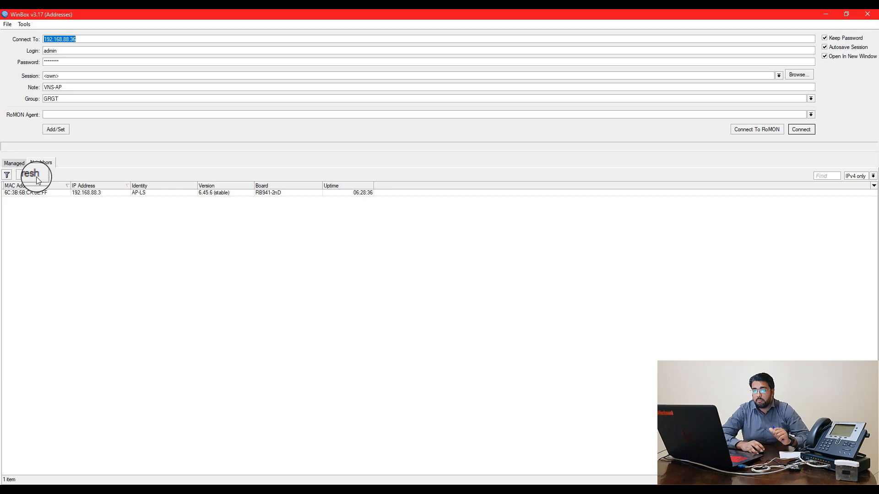
click(37, 177)
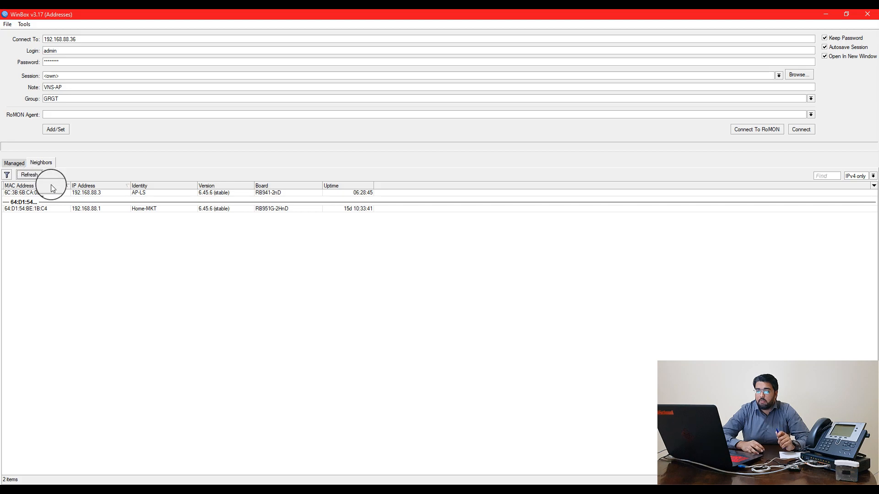
drag(70, 185, 44, 188)
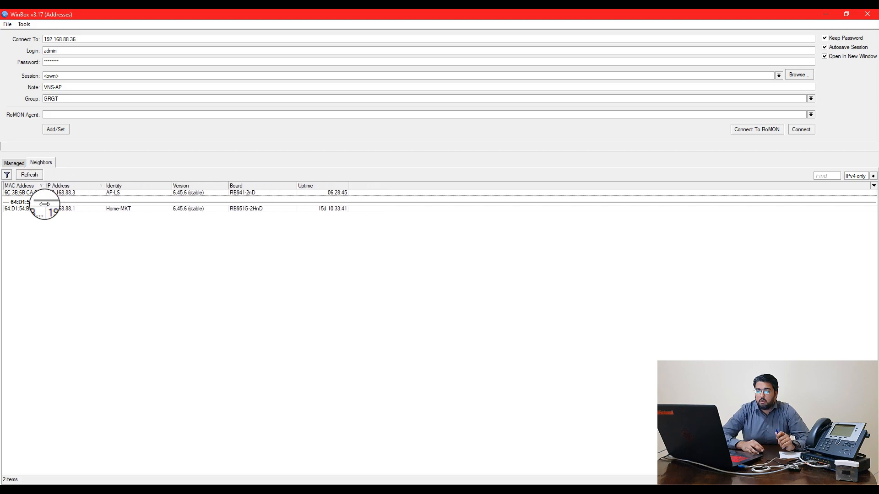
click(31, 176)
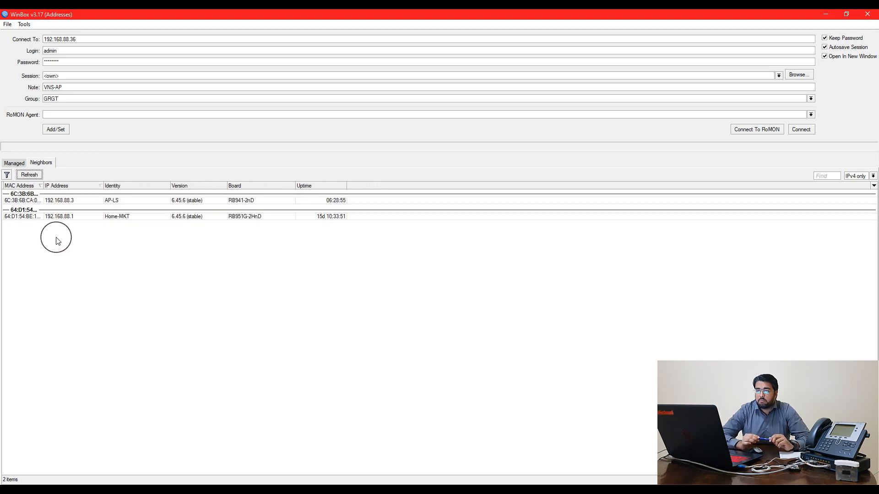
click(38, 178)
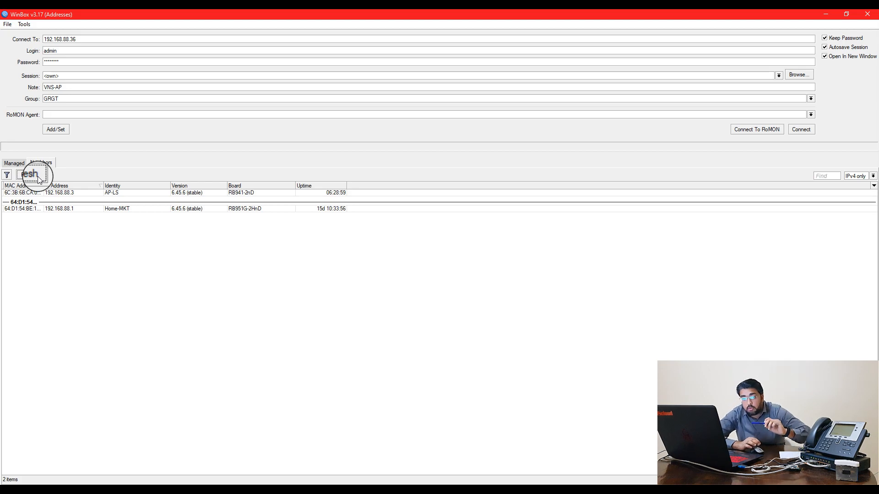
click(38, 177)
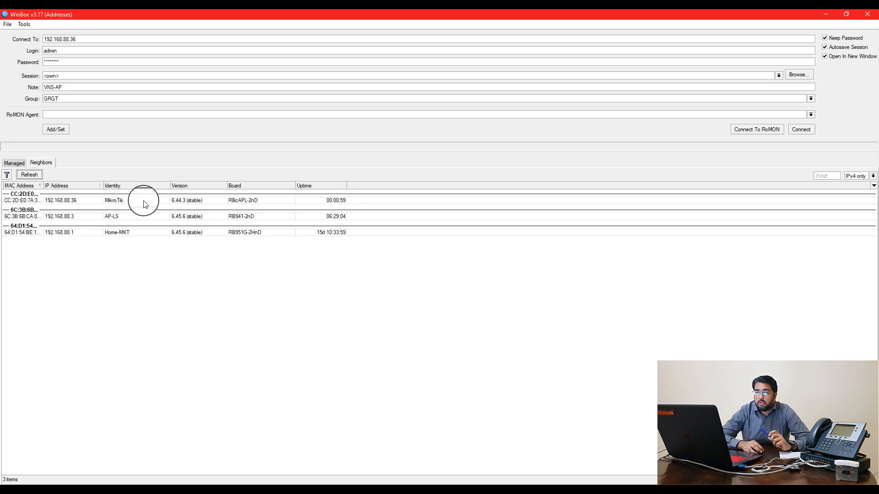
click(73, 200)
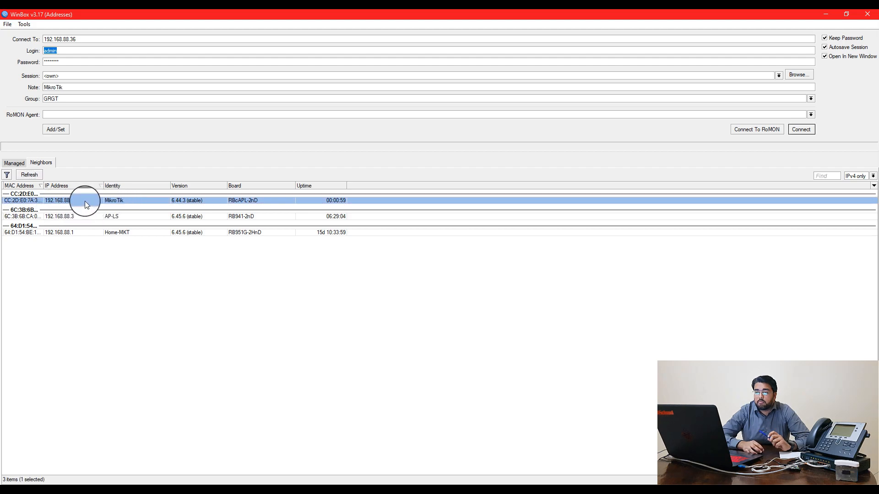
Try connecting to the MikroTik device at 192.168.88.36 with an empty password
click(35, 175)
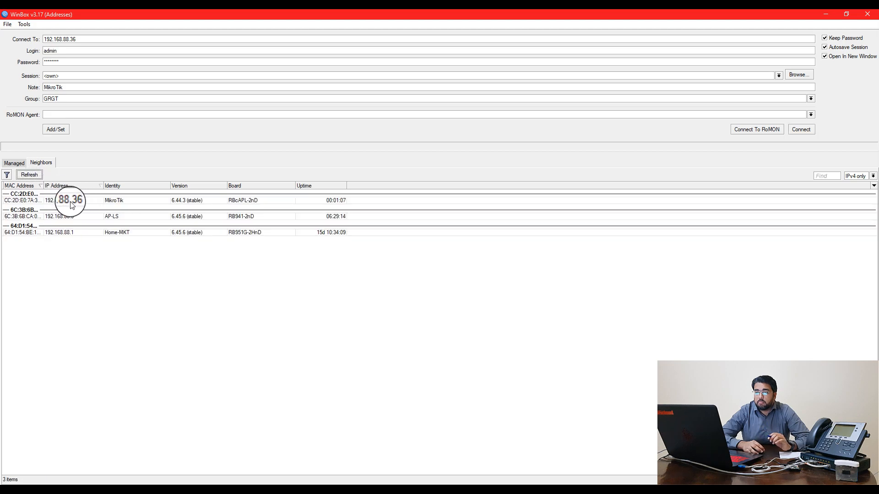
click(70, 200)
key(Tab)
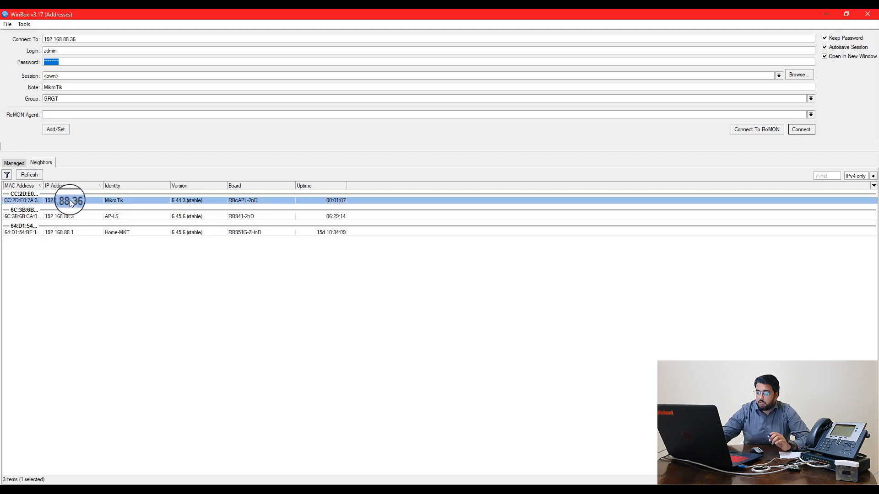
key(BackSpace)
key(Return)
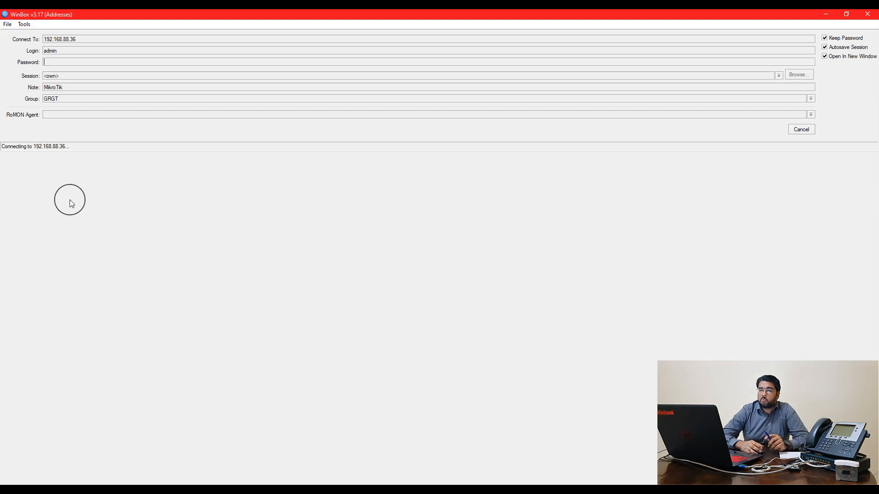
Cancel the stalled attempt and target the MikroTik device by its MAC address
click(799, 135)
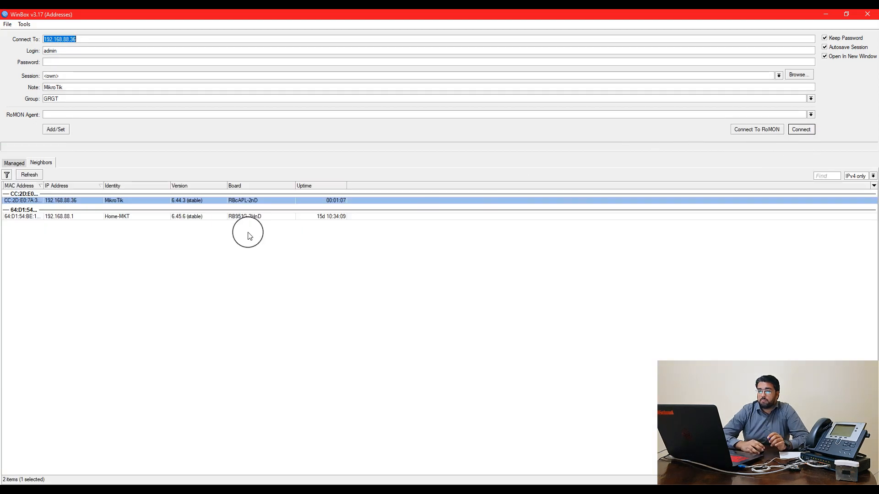
click(31, 177)
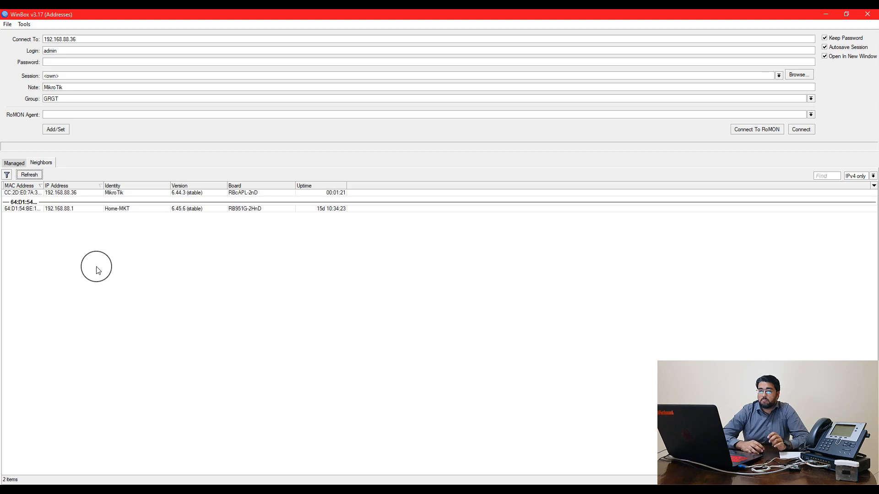
click(58, 192)
click(36, 195)
Connect to the access point by MAC address and review its Log for TR069 events
double_click(36, 196)
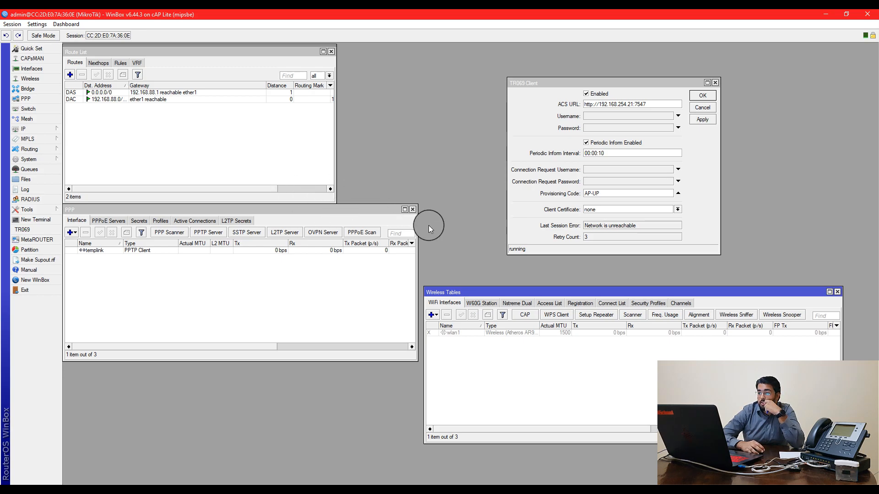
drag(417, 224, 466, 206)
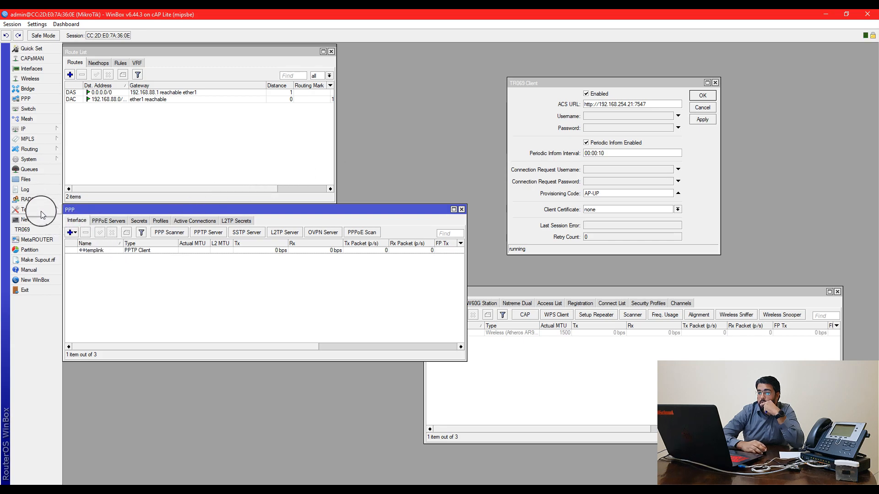
click(42, 190)
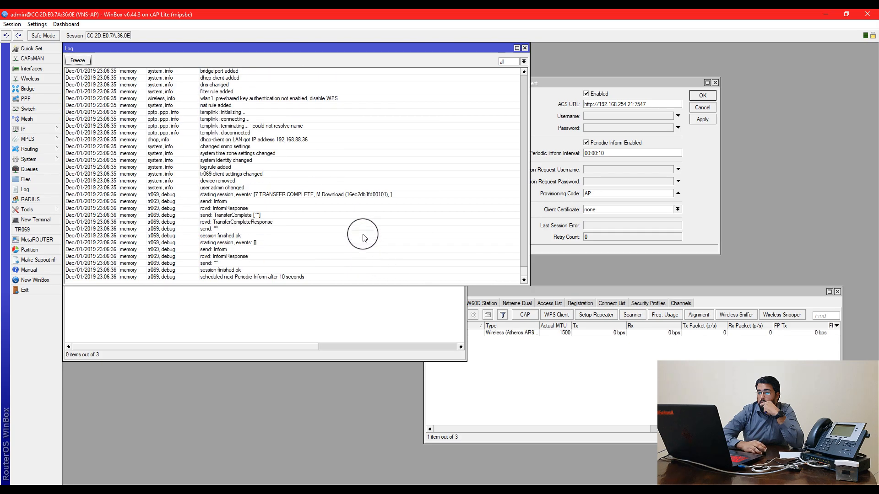
drag(319, 53, 537, 218)
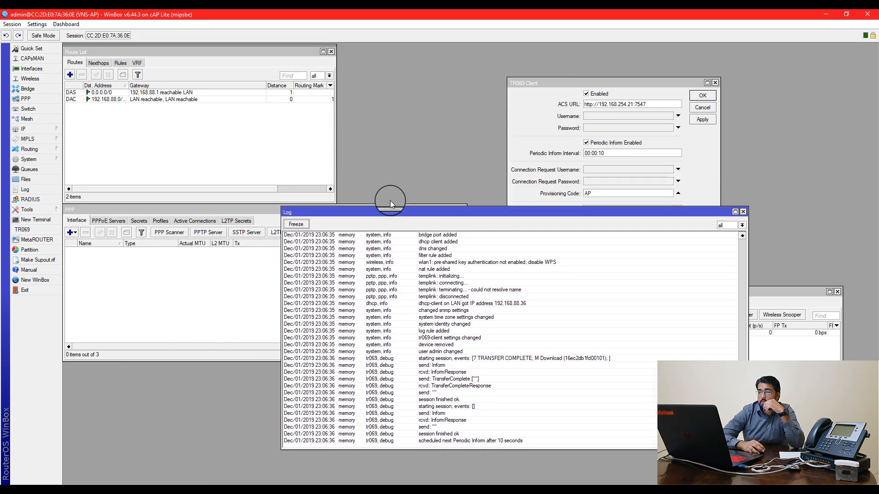
drag(390, 211, 252, 162)
click(625, 362)
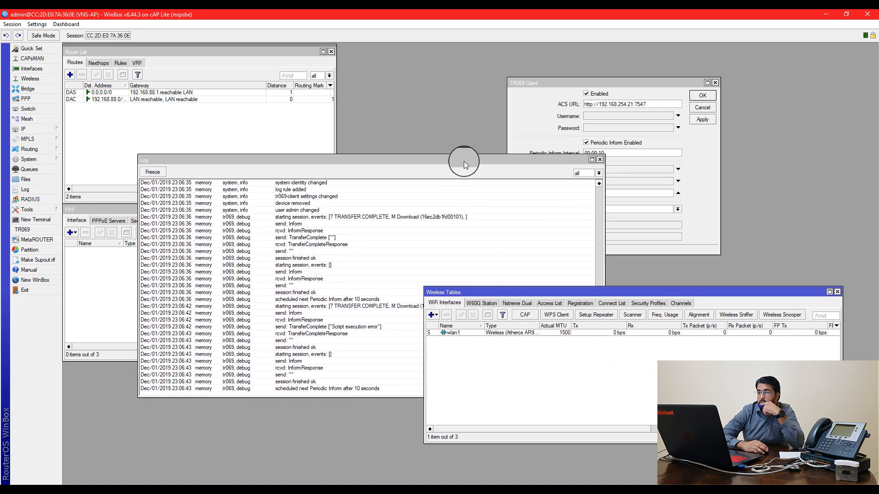
drag(463, 161, 452, 171)
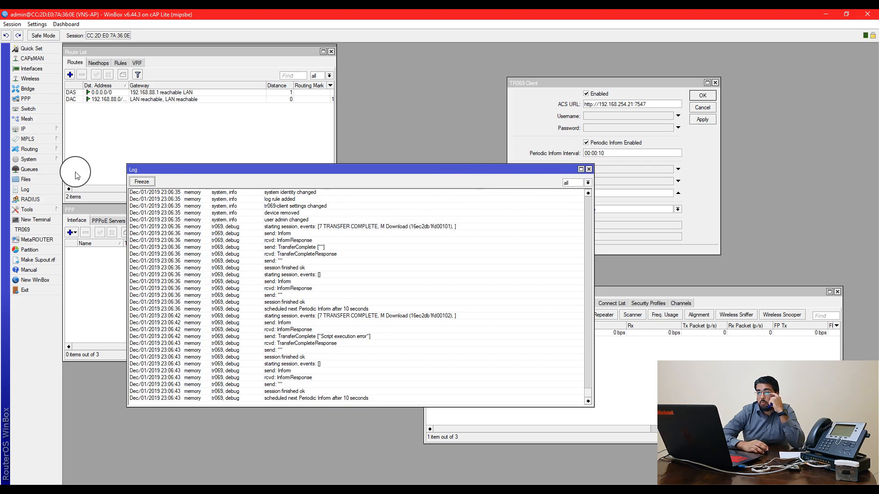
click(54, 159)
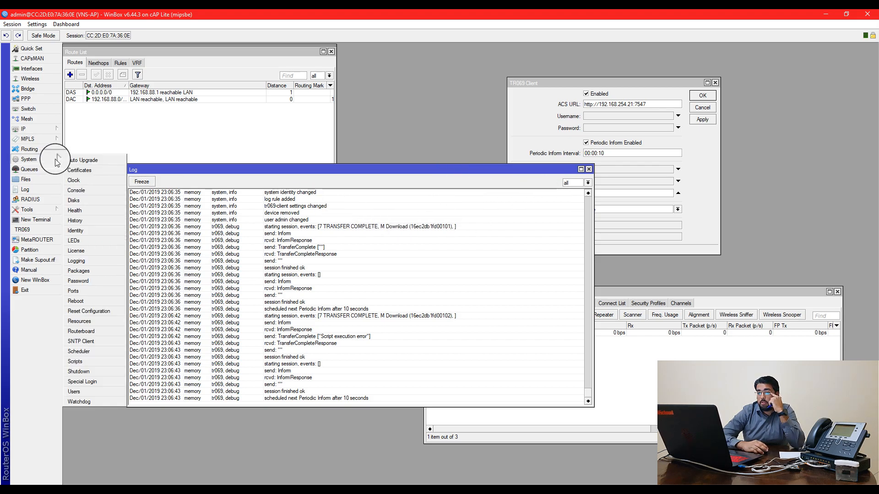
Reset the cAP Lite configuration with No Default Configuration ticked and confirm the reboot
click(92, 311)
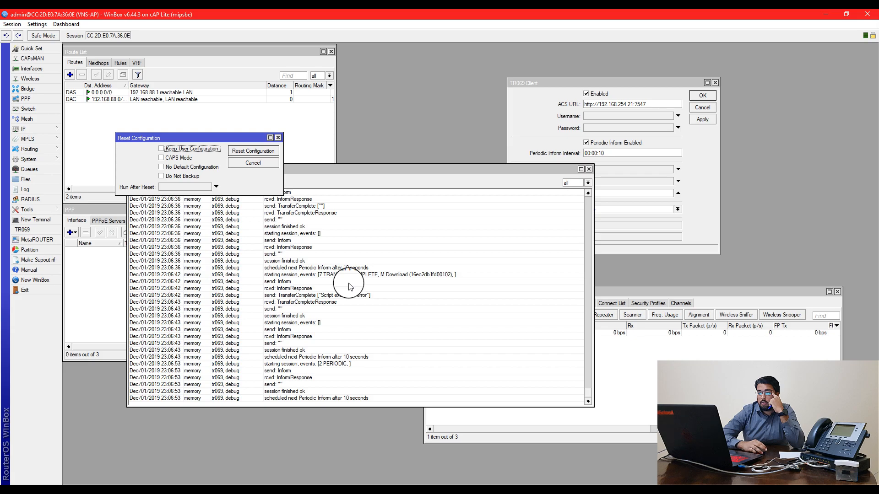
click(161, 166)
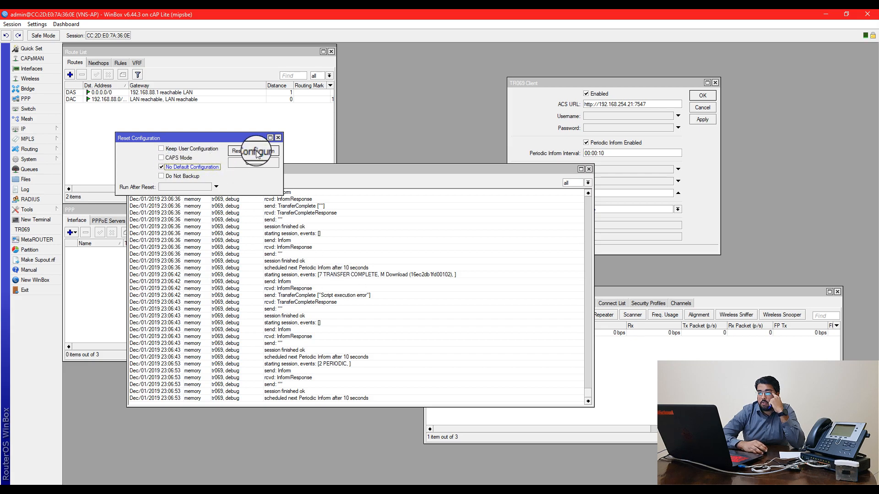
click(253, 151)
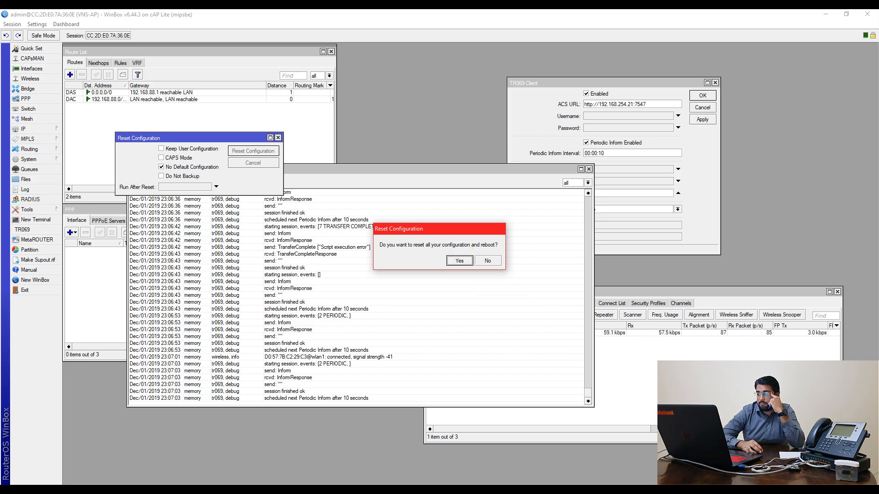
click(815, 488)
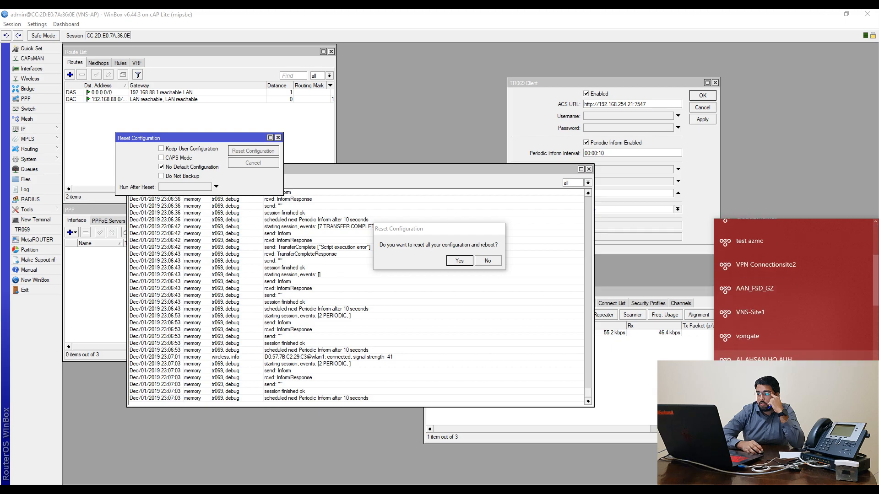
click(458, 261)
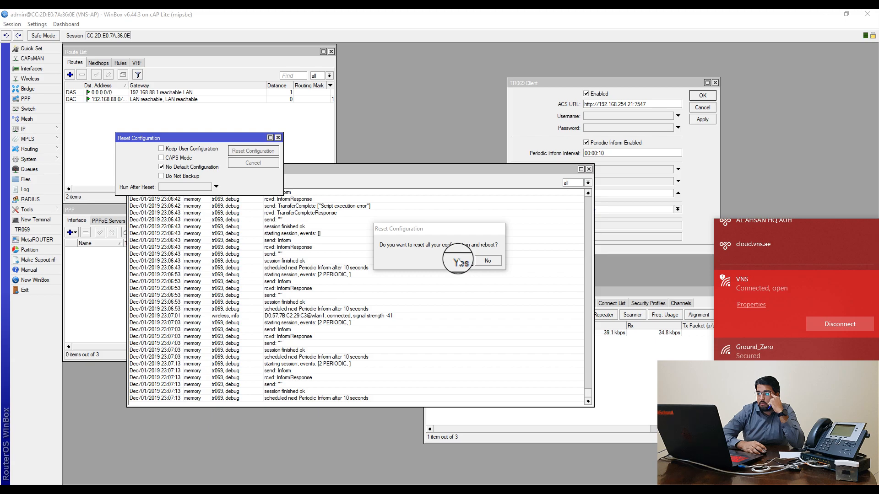
click(458, 260)
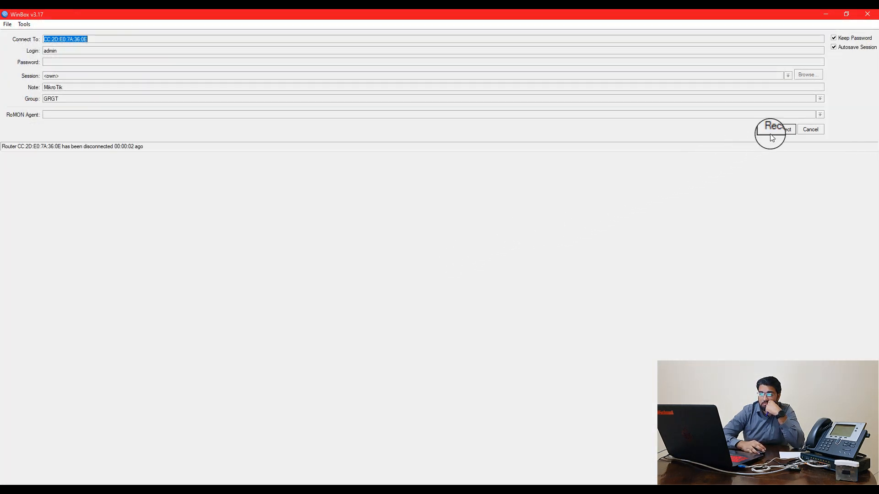
Reconnect to the reset cAP Lite by choosing the MikroTik neighbor in Neighbors
click(818, 130)
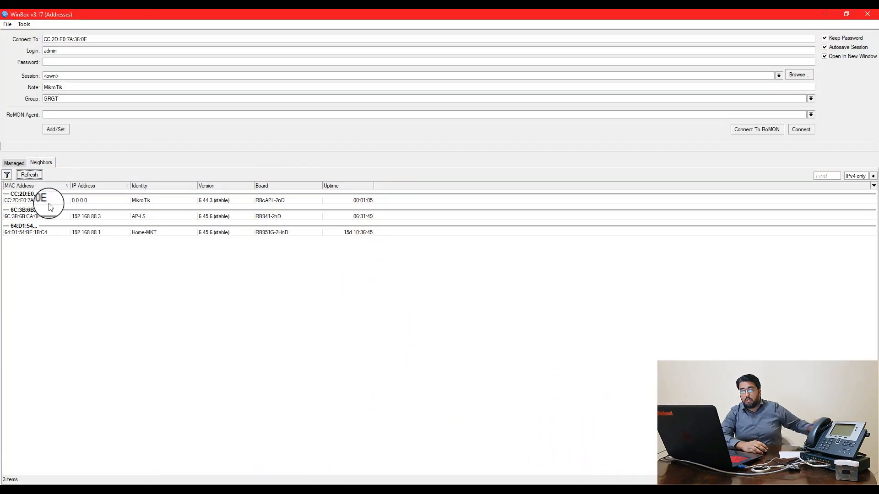
click(43, 201)
double_click(43, 200)
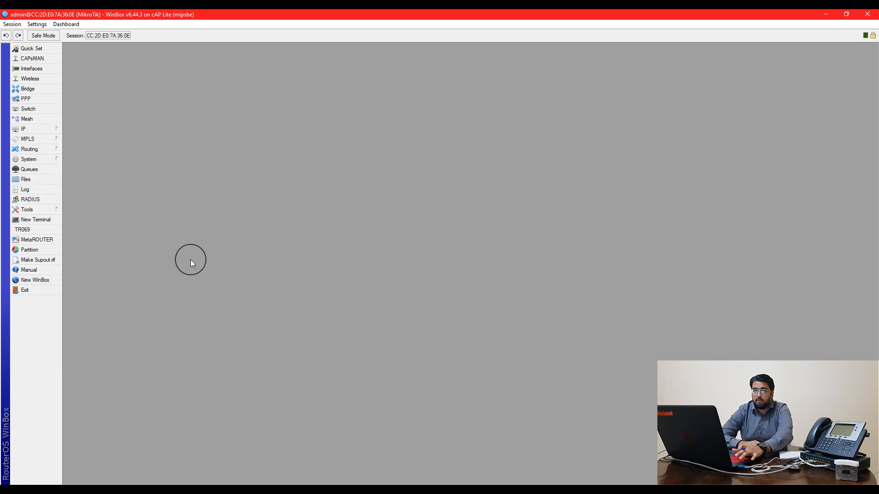
Open the Interface List and widen it to show all ether1 and wlan1 columns
click(52, 69)
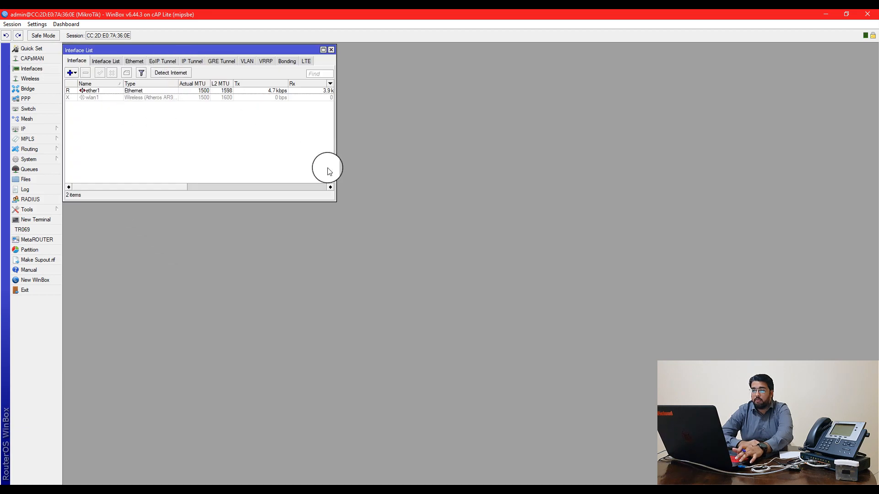
drag(333, 170, 636, 195)
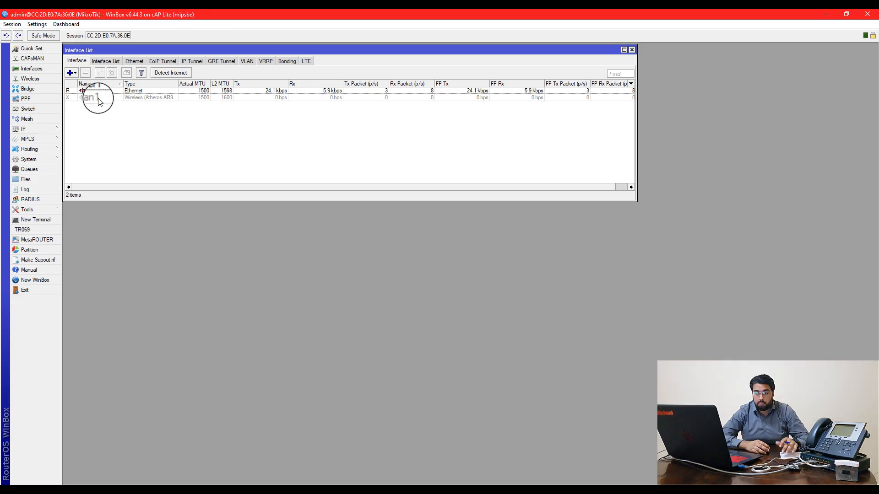
click(46, 158)
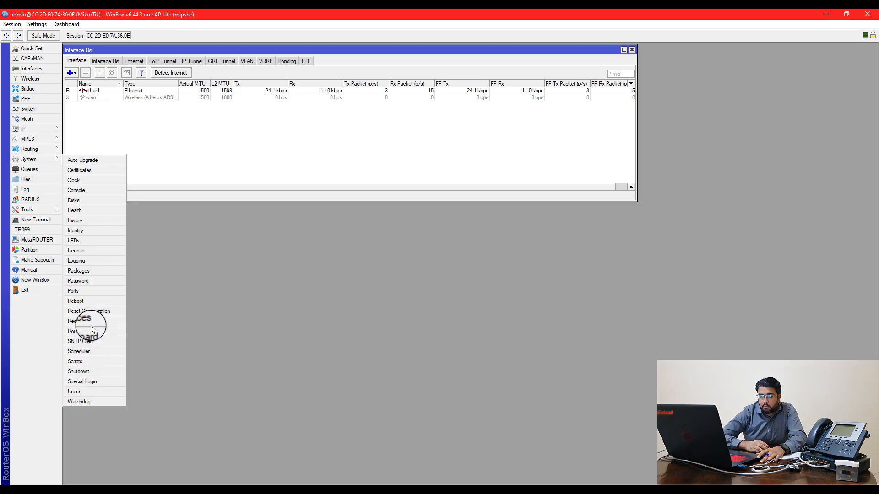
Change the admin password, entering the new password and its confirmation
click(91, 285)
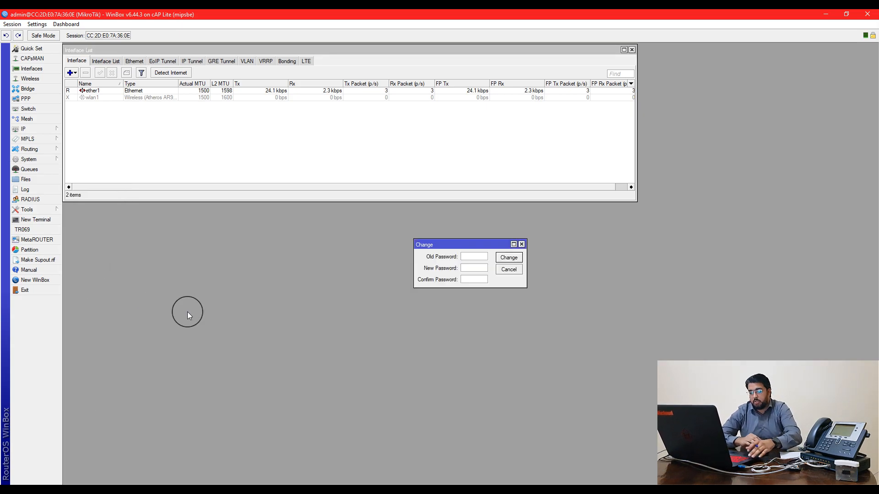
key(Tab)
text(12345678)
key(Tab)
text(12345678)
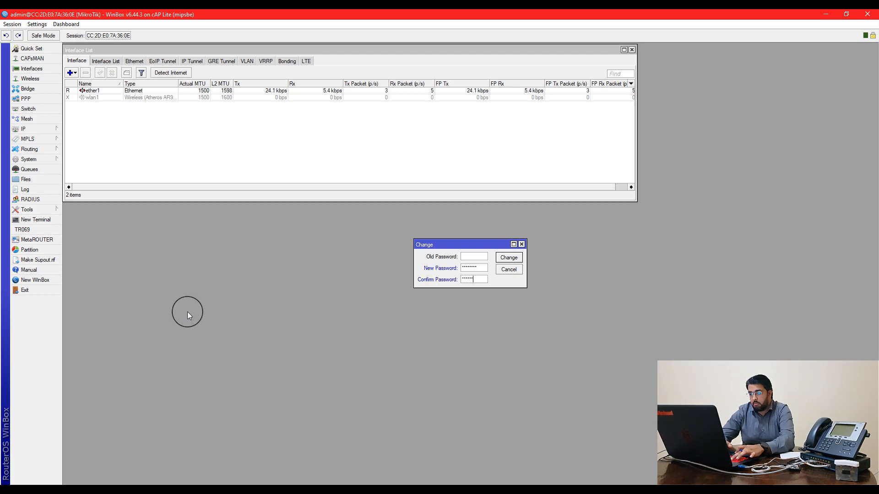
key(Return)
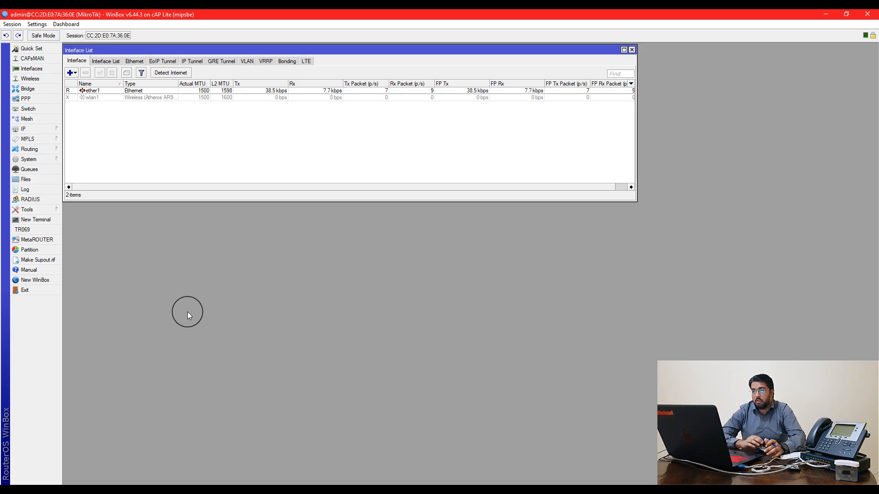
click(58, 130)
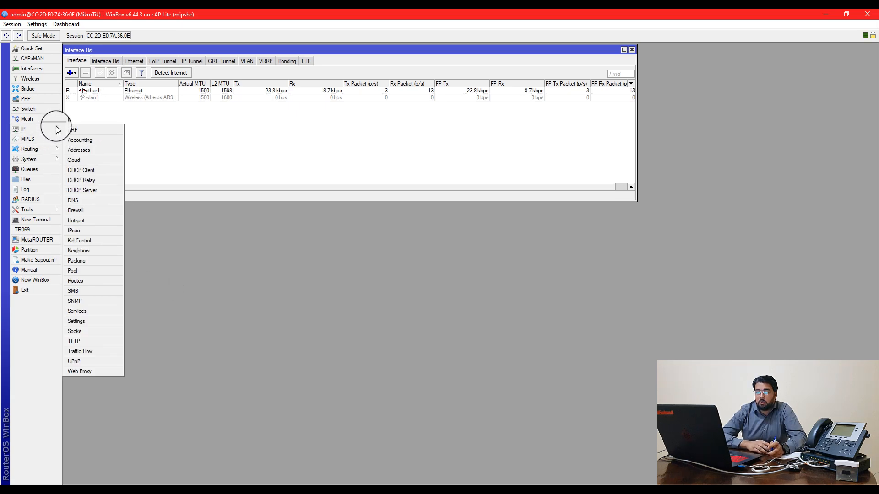
click(53, 128)
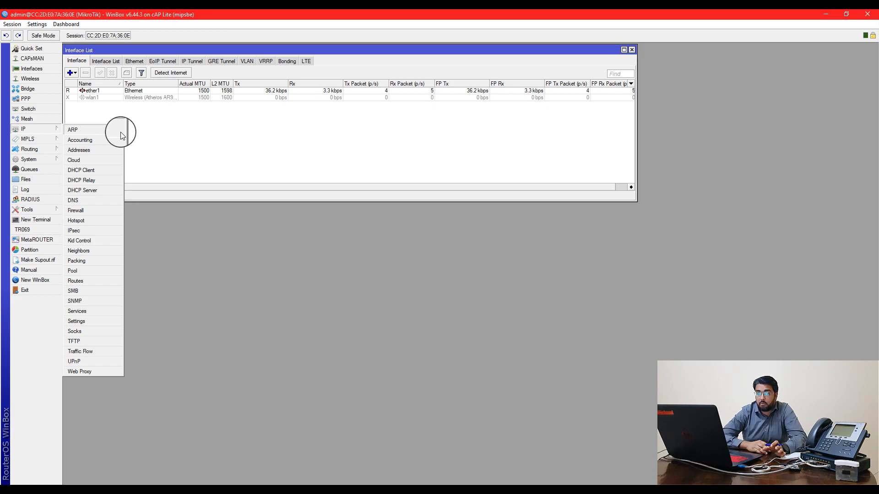
click(90, 171)
click(568, 290)
click(553, 290)
drag(571, 280, 562, 274)
click(564, 284)
click(538, 286)
click(781, 273)
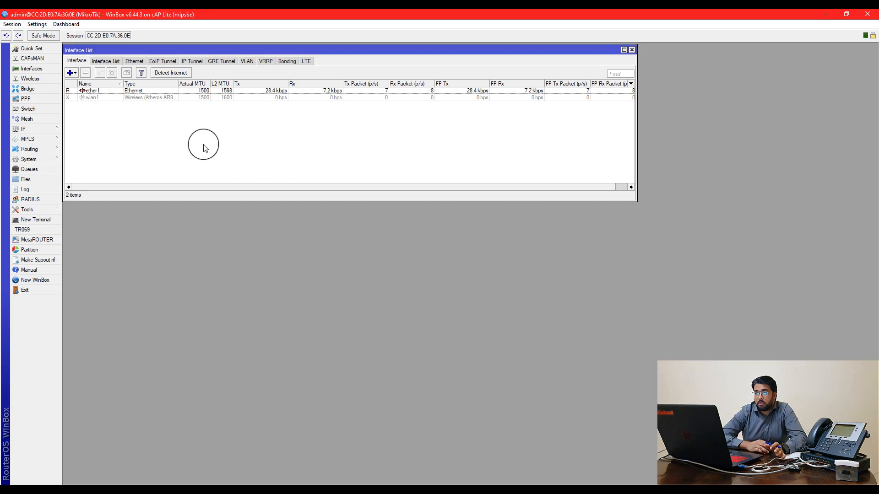
click(108, 98)
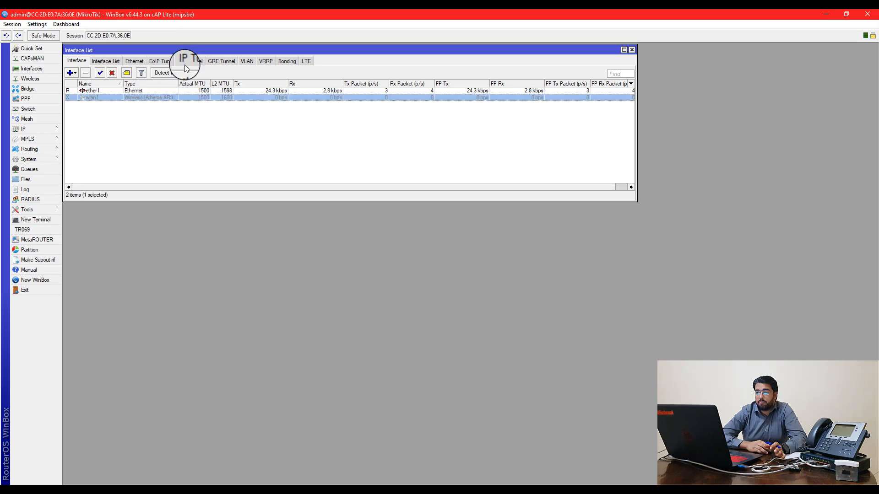
Add VLAN interface vlan10 with VLAN ID 10 on ether1, ARP enabled, and apply
click(244, 62)
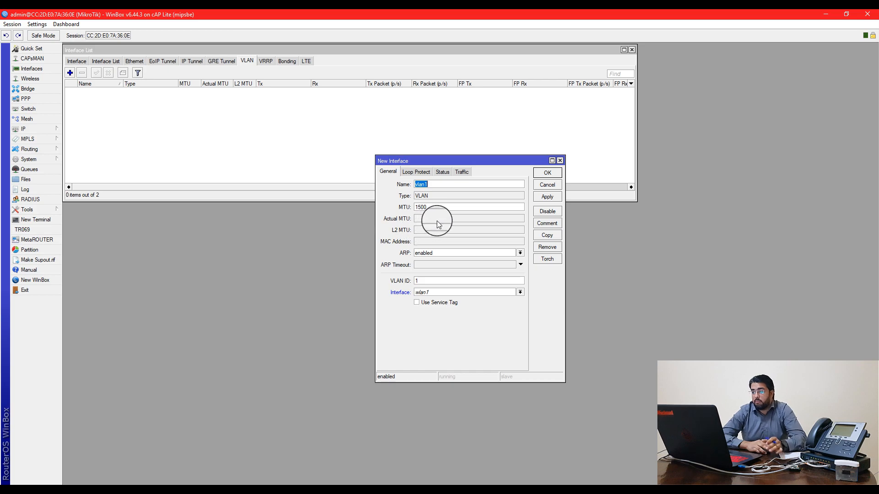
key(End)
text(0)
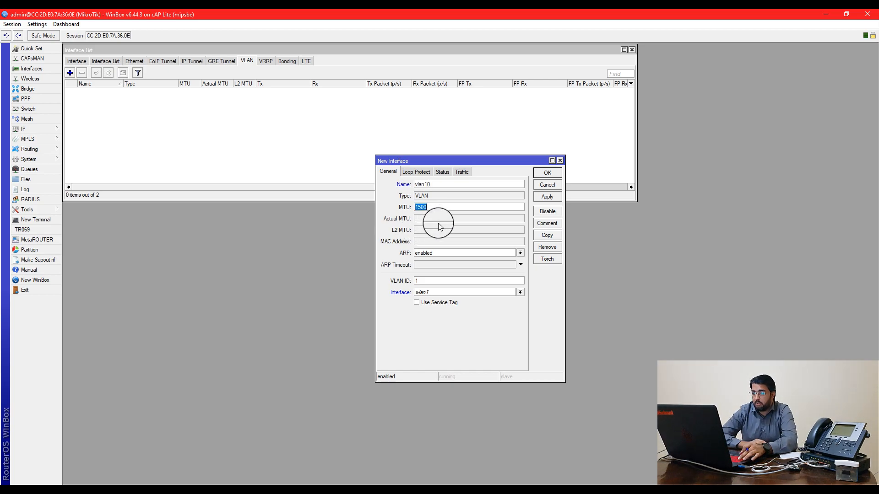
click(436, 254)
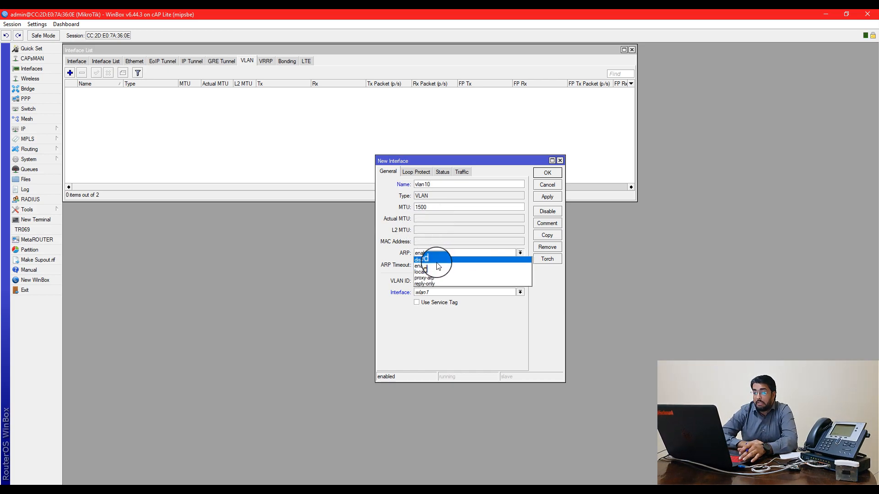
click(430, 266)
click(430, 279)
text(10)
click(430, 295)
click(433, 301)
click(546, 198)
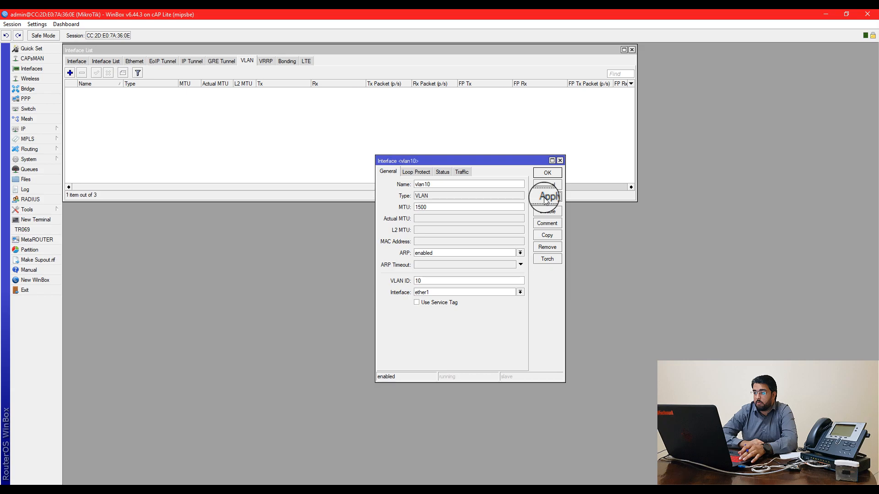
Rename the VLAN 10 interface to vlan10-WAN and save it
drag(514, 161, 657, 227)
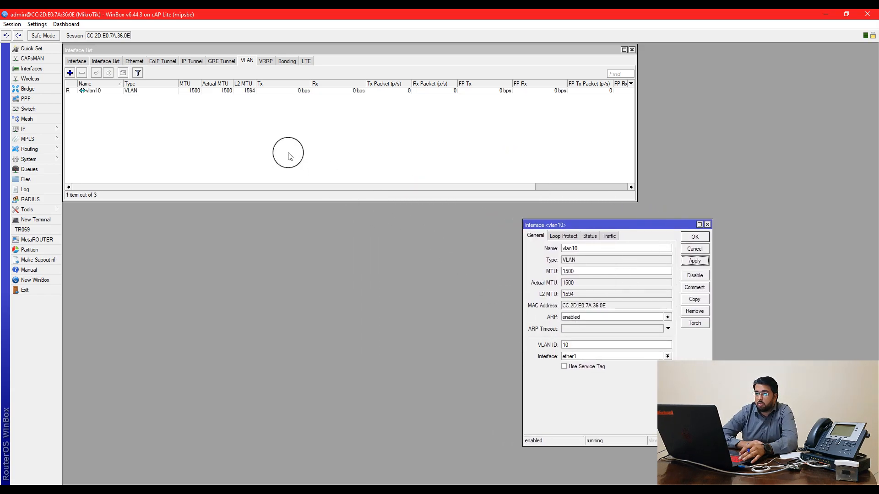
click(632, 249)
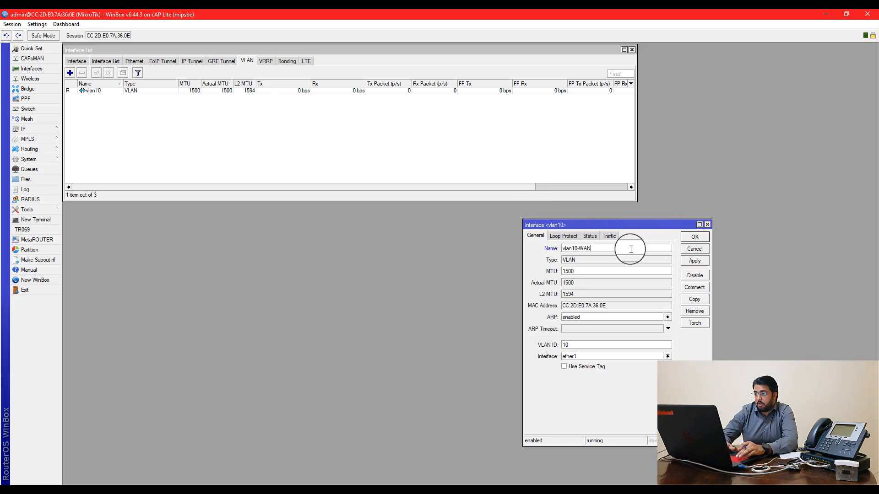
key(Return)
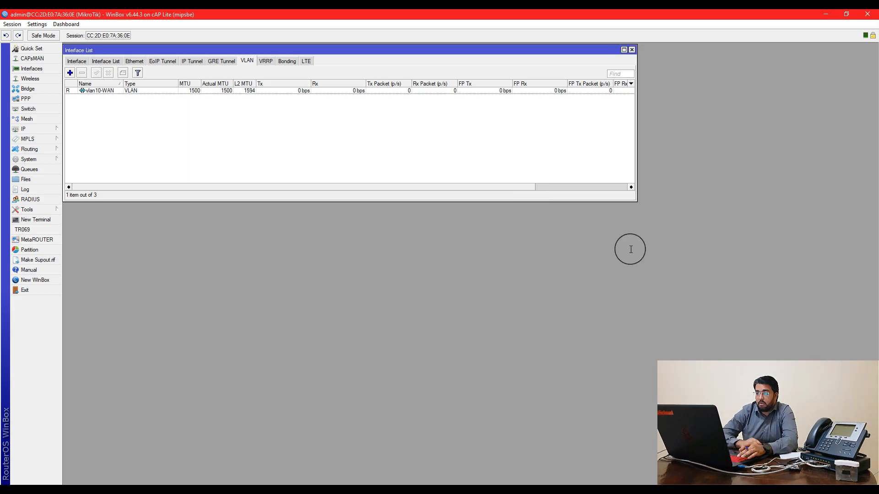
click(73, 76)
Create vlan20-IPPHONE with VLAN ID 20 on ether1, then reopen its properties
text(1)
key(BackSpace)
key(BackSpace)
key(BackSpace)
text(20)
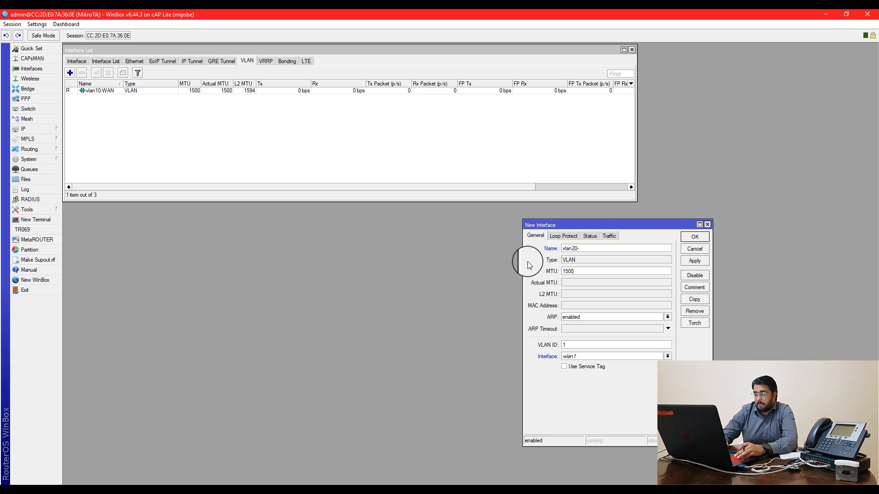
text(-IP)
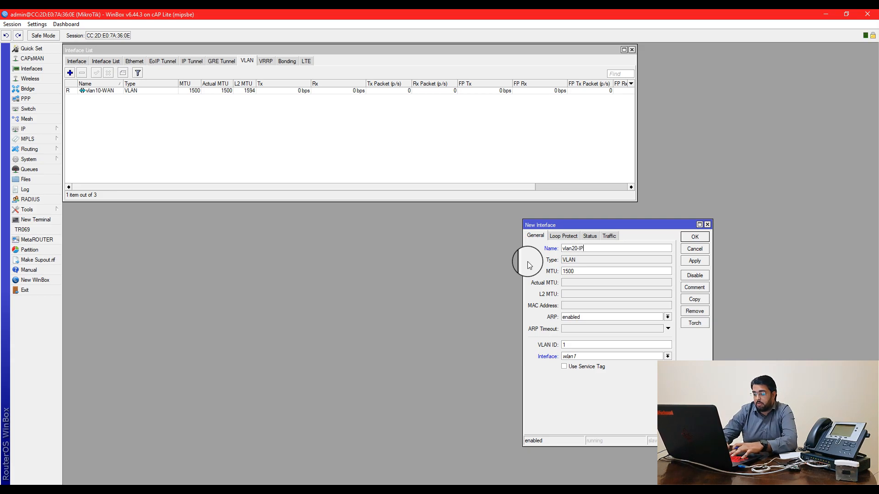
text(O)
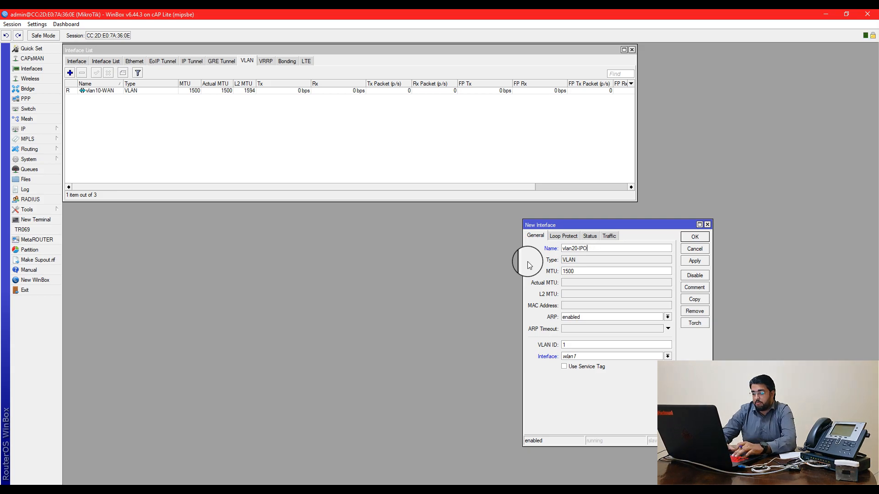
text(HONE)
key(BackSpace)
text(PHONE)
key(Tab)
key(Tab)
key(Tab)
key(Tab)
text(20)
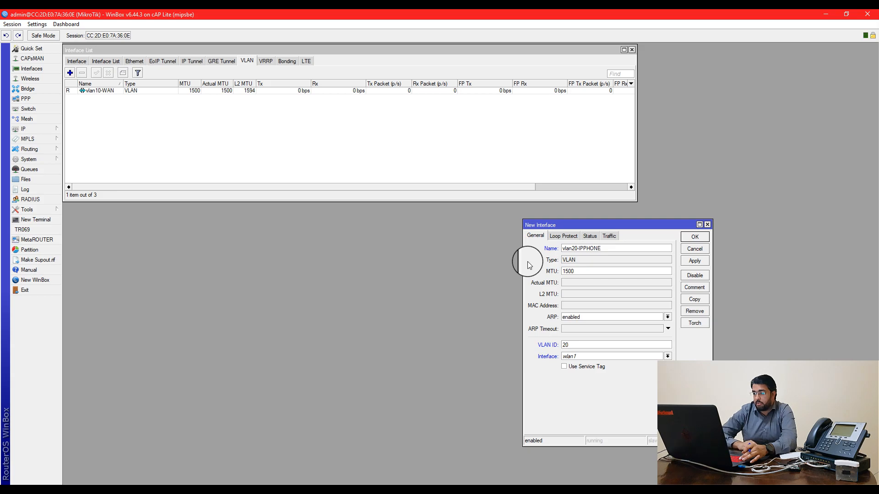
click(581, 356)
click(580, 369)
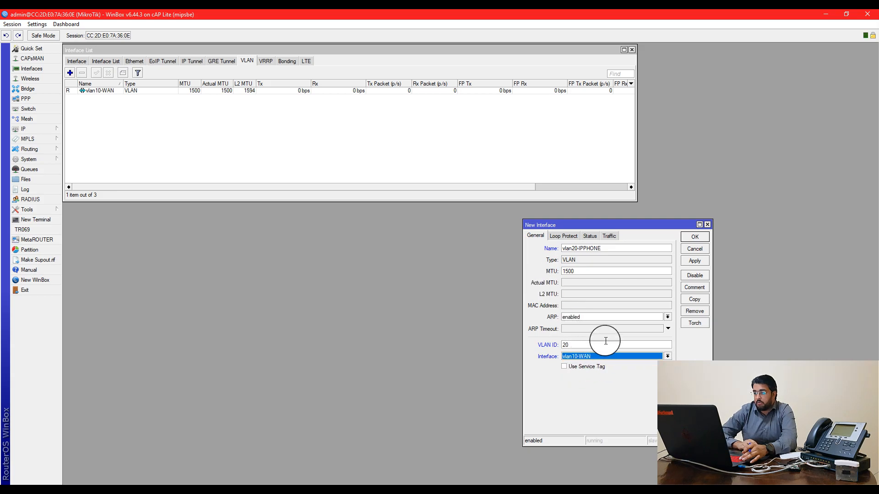
click(602, 356)
click(602, 365)
click(690, 261)
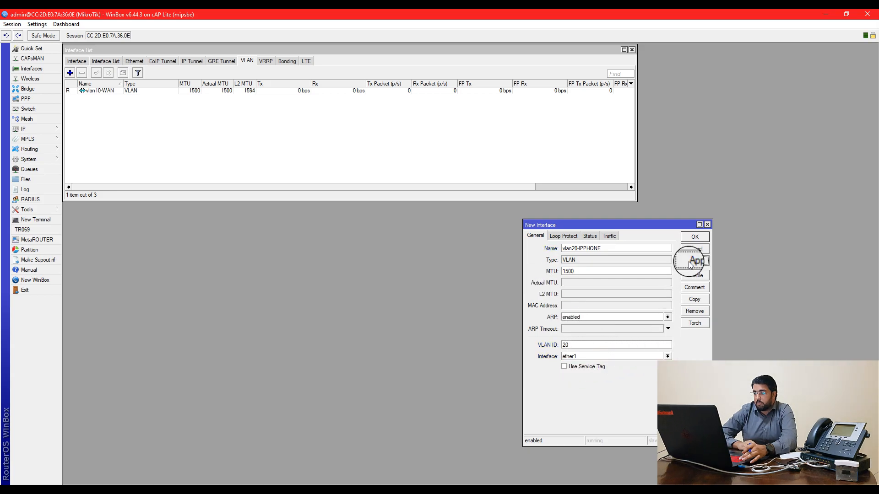
click(694, 237)
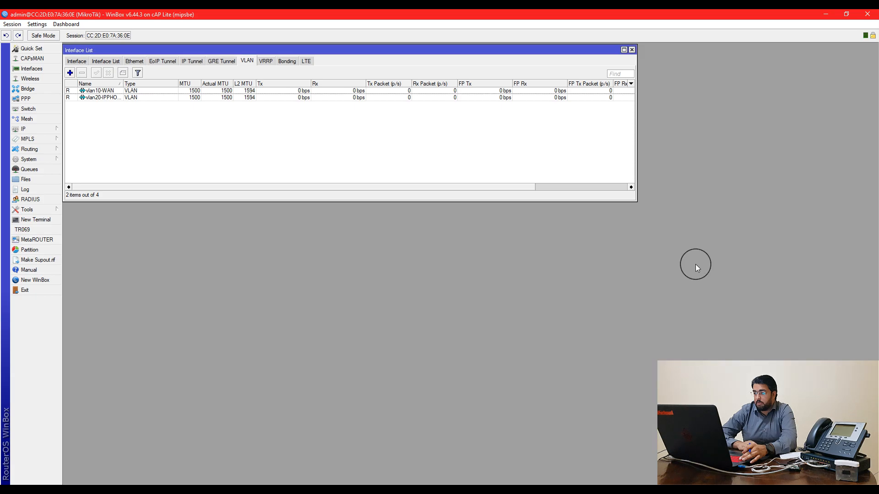
drag(122, 83, 151, 83)
double_click(104, 98)
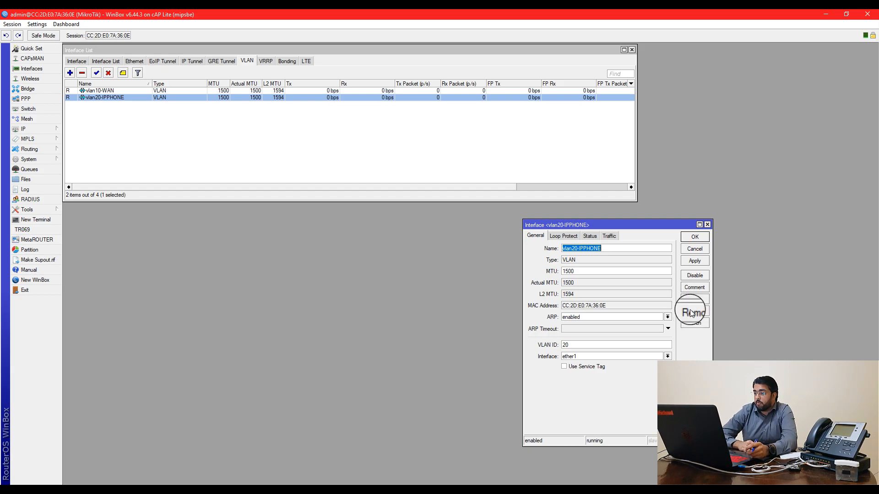
Add a VLAN interface named vlan30-LAN with VLAN ID 30 on ether1
click(691, 250)
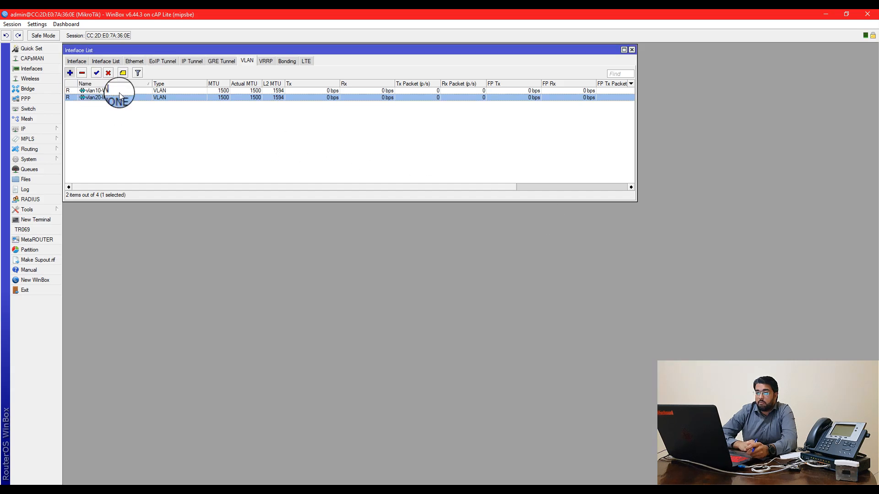
click(70, 73)
click(580, 248)
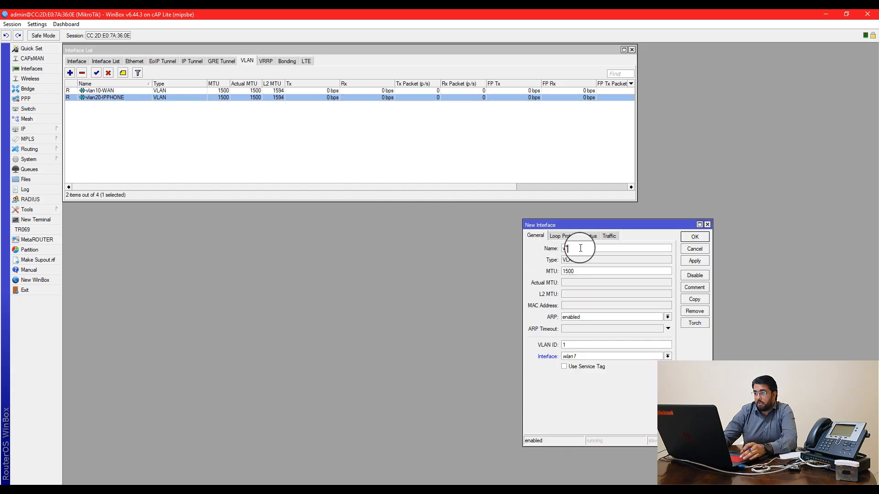
text(30-LA)
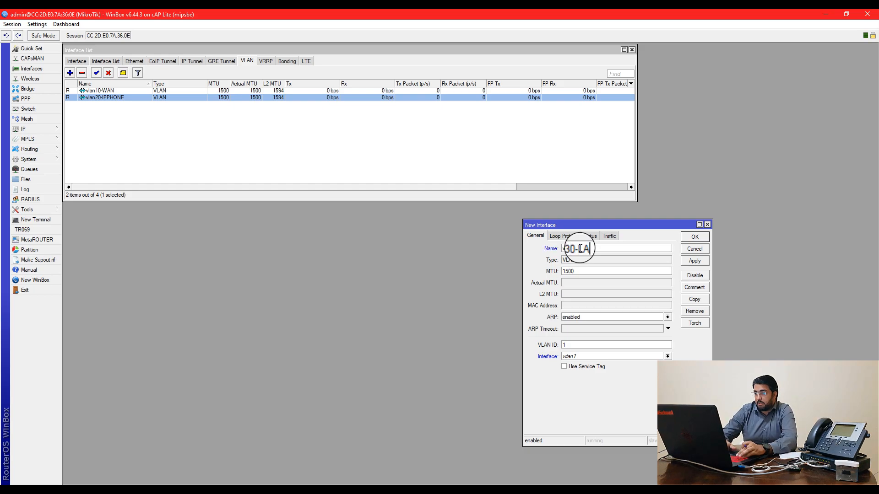
text(N)
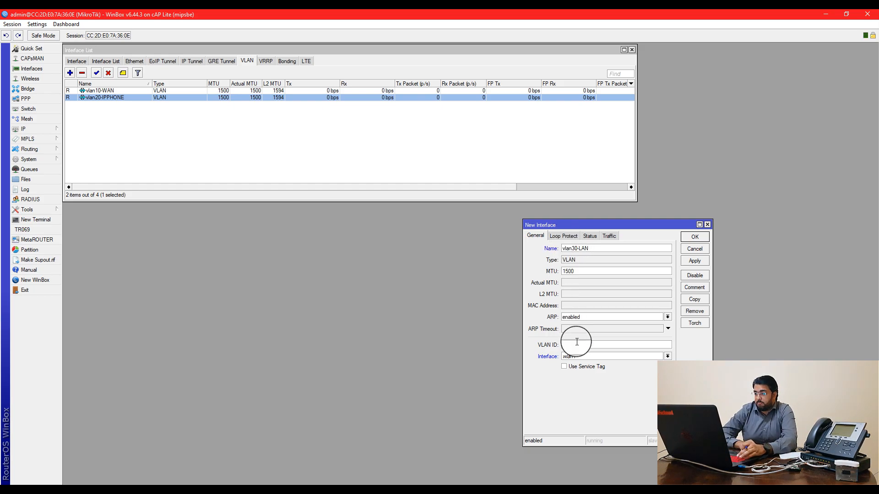
click(656, 354)
click(630, 363)
double_click(584, 346)
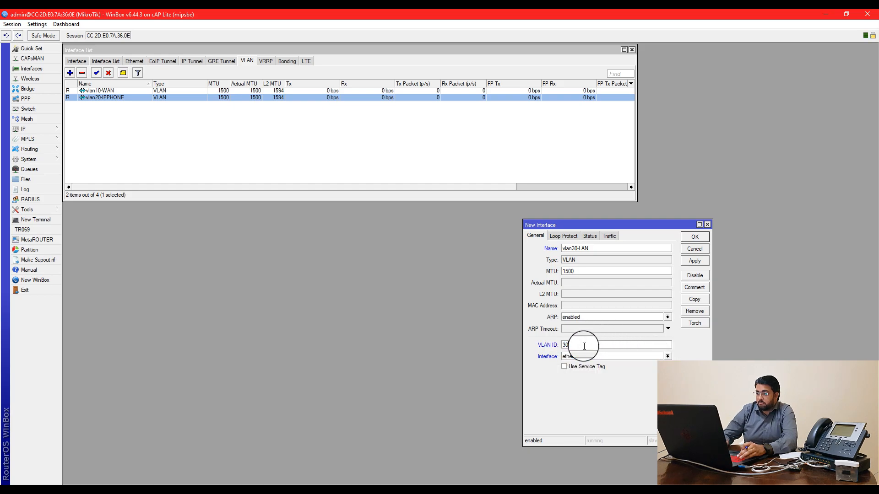
text(30)
click(705, 260)
click(701, 238)
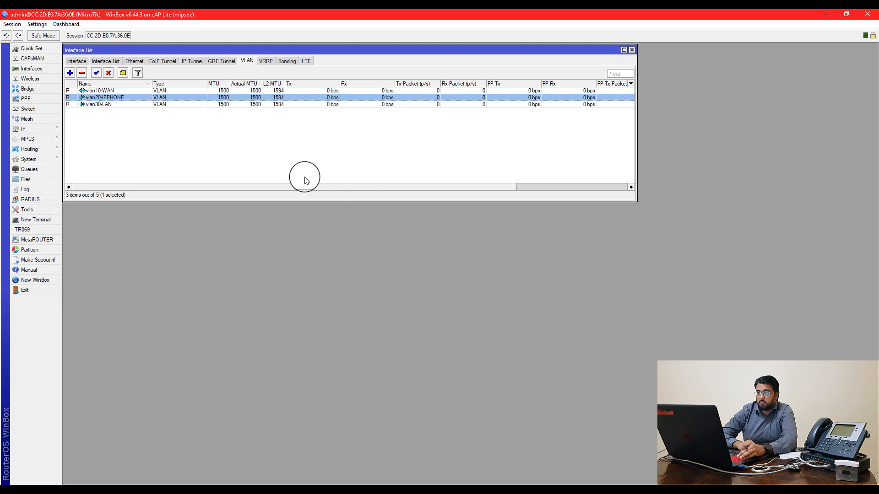
Review the vlan10-WAN and vlan20-IPPHONE entries in the VLAN list
click(114, 92)
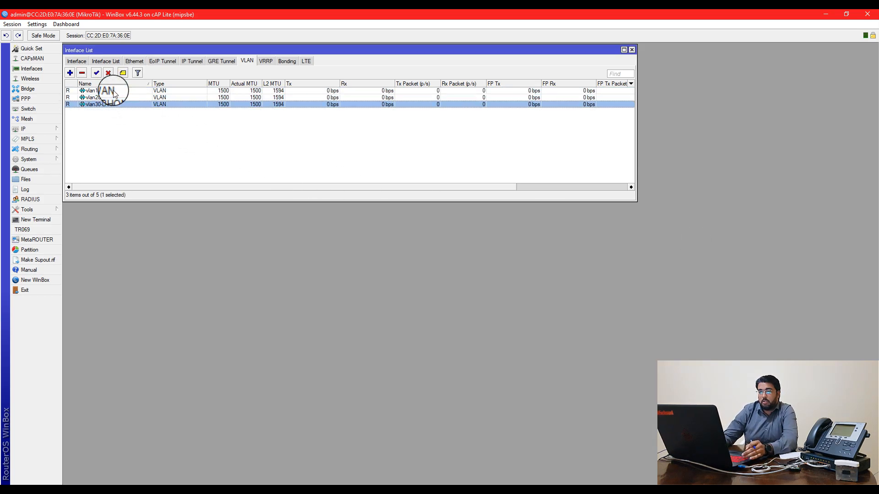
key(Down)
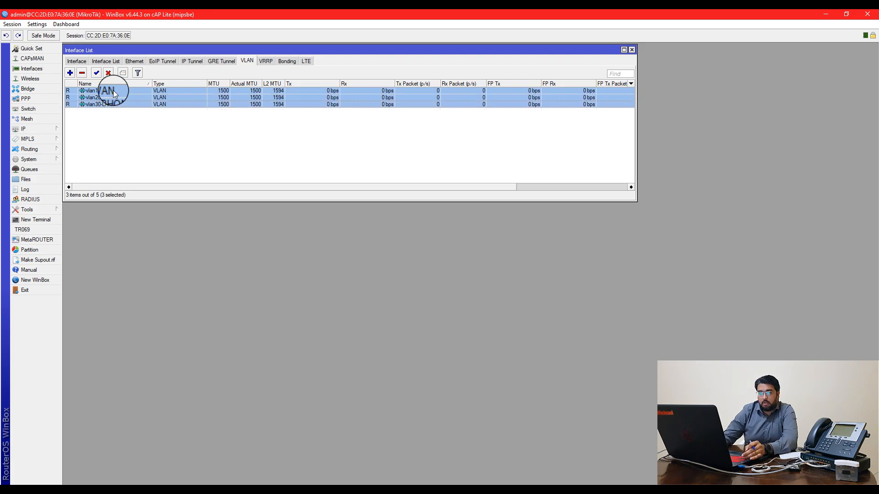
click(114, 92)
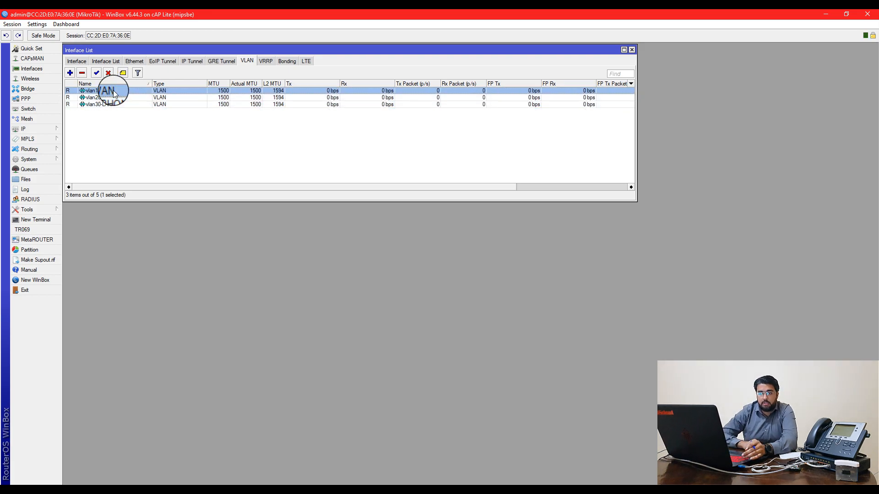
click(108, 130)
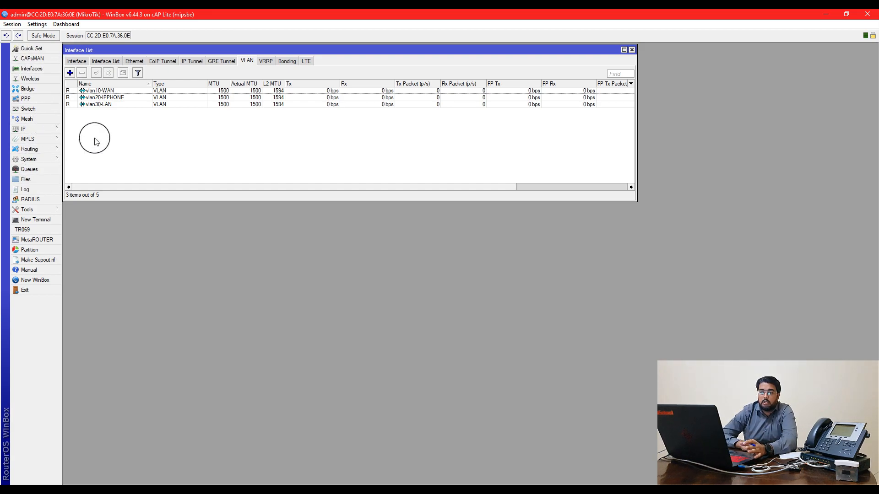
In the Bridge window, create a new bridge called LAN-Bridge and shift the window down
click(38, 91)
drag(262, 190, 179, 213)
click(101, 223)
click(83, 223)
click(83, 234)
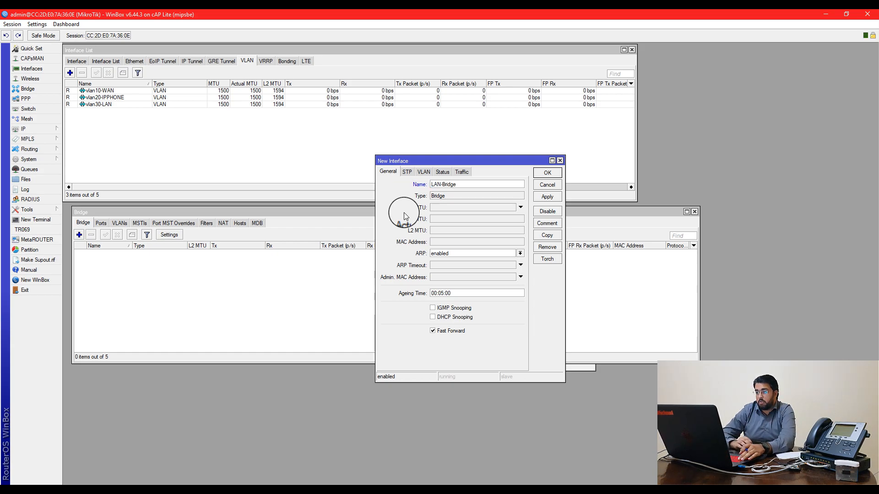
click(547, 173)
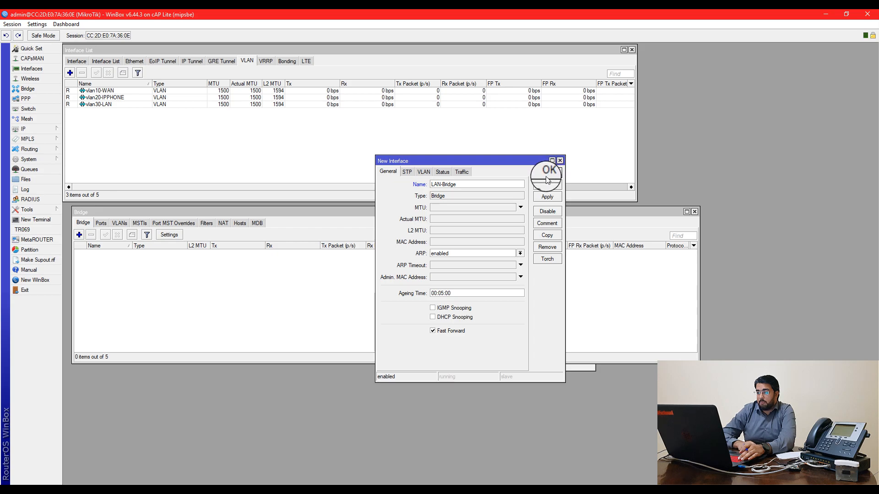
drag(558, 211, 549, 228)
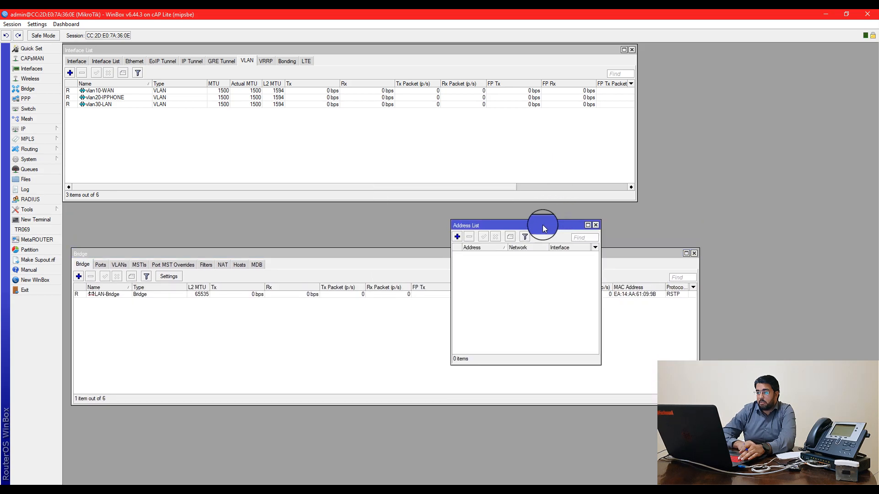
Add IP address 192.168.41.1/24 on interface LAN-Bridge
click(463, 237)
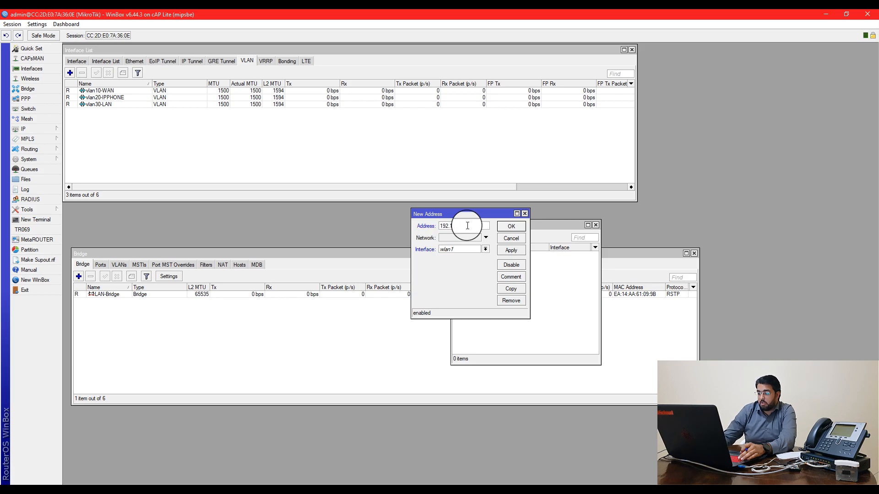
text(192.168.41.1/24)
click(471, 249)
click(476, 255)
click(509, 227)
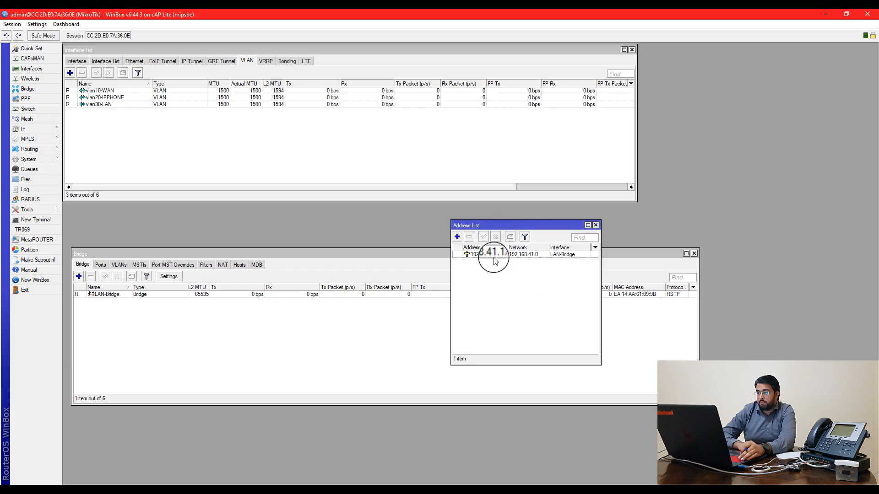
Rearrange the address list and bridge windows and widen the interface list
drag(525, 223, 722, 222)
drag(526, 252, 525, 316)
drag(710, 227, 756, 156)
drag(633, 199, 678, 207)
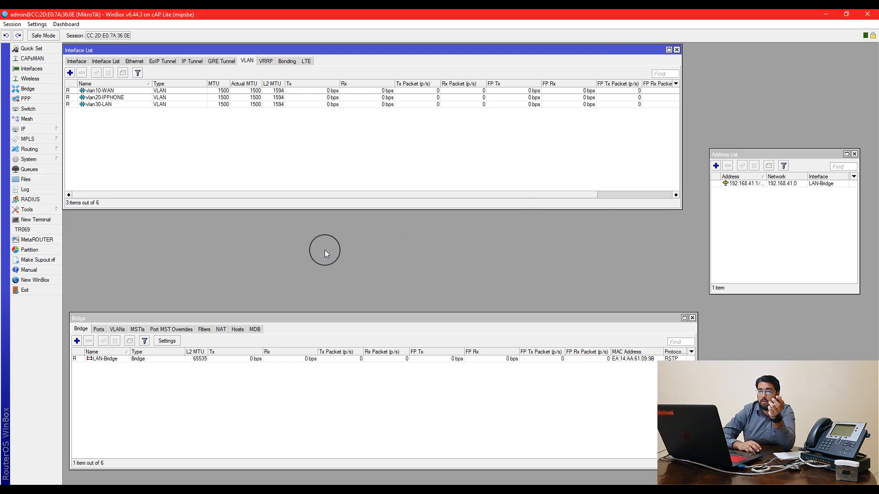
Add wlan1 as a port of LAN-Bridge
drag(105, 319, 106, 311)
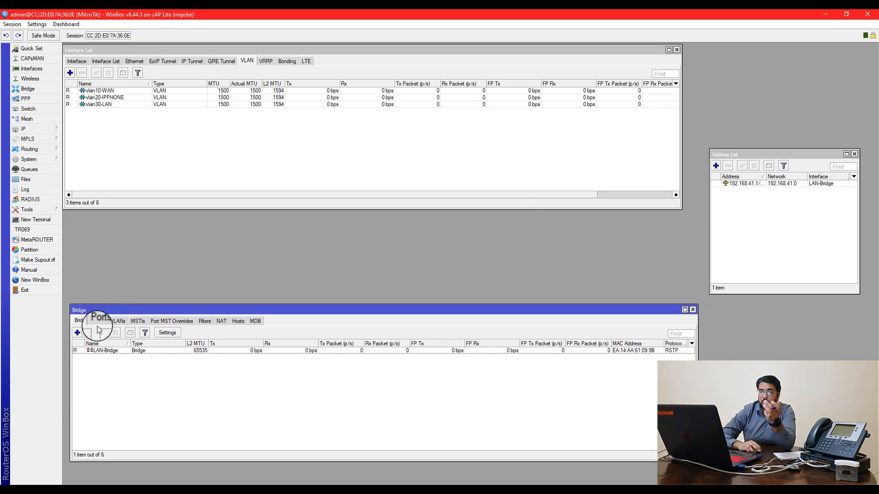
click(98, 321)
click(78, 332)
click(430, 223)
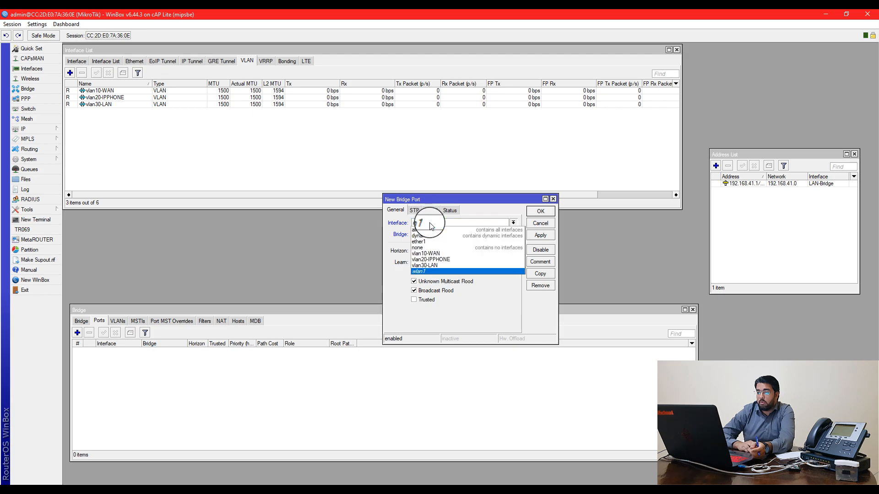
click(426, 271)
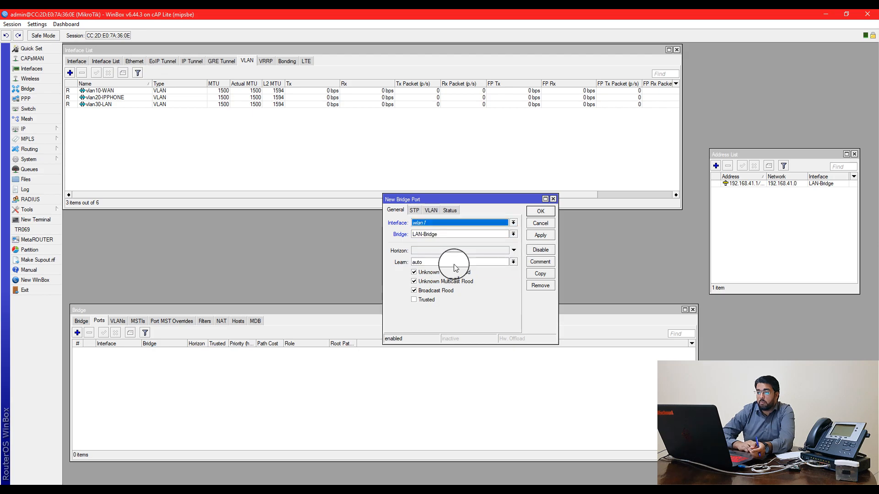
click(540, 211)
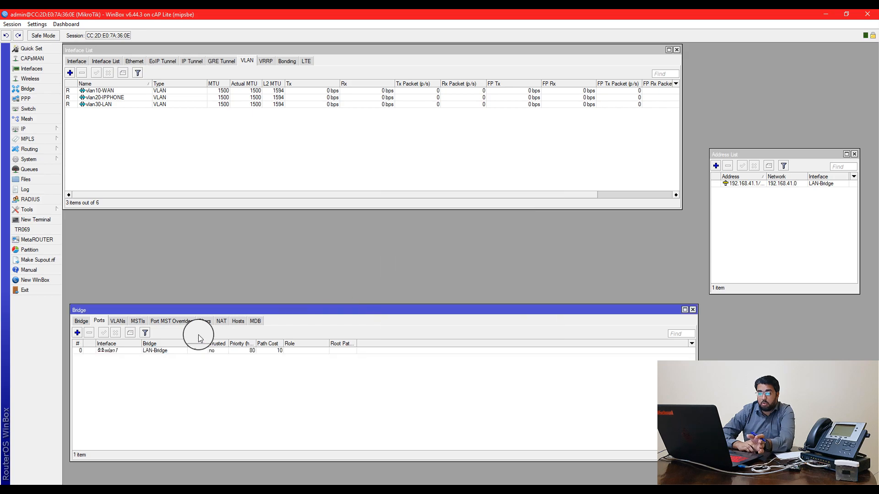
Add vlan30-LAN as a second LAN-Bridge port and return to the bridge list
click(78, 332)
click(419, 223)
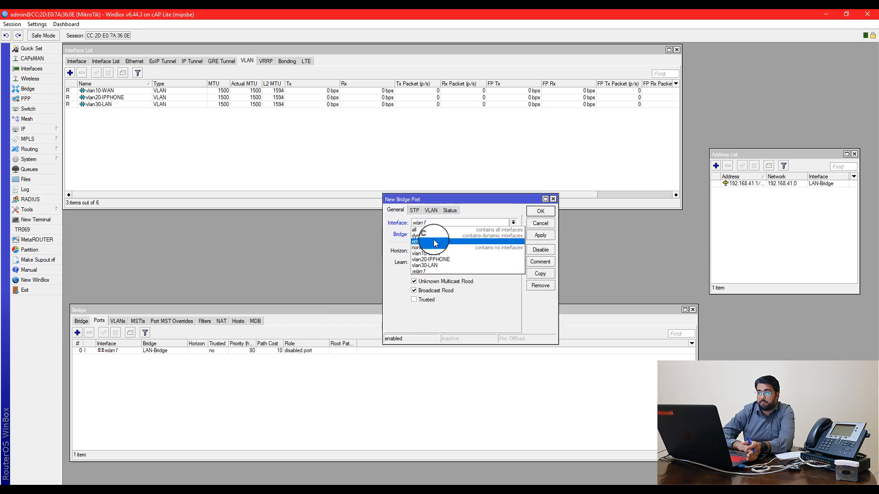
click(443, 266)
click(539, 212)
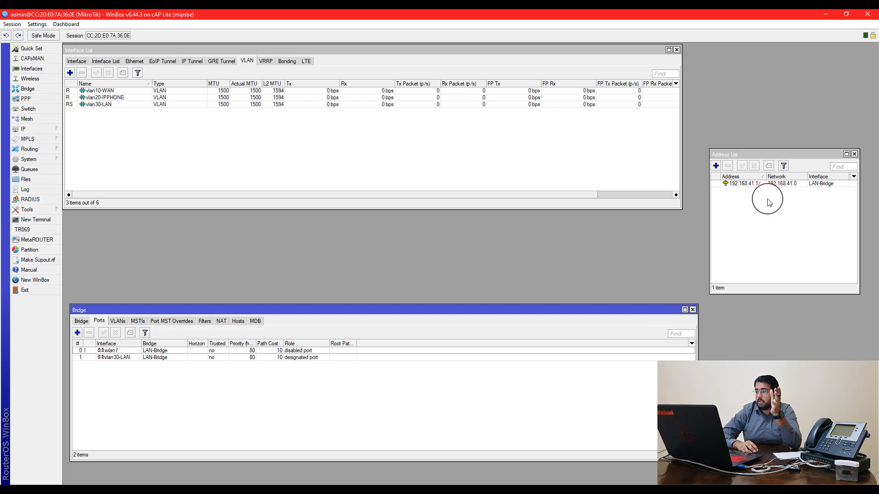
click(769, 177)
drag(768, 177, 778, 177)
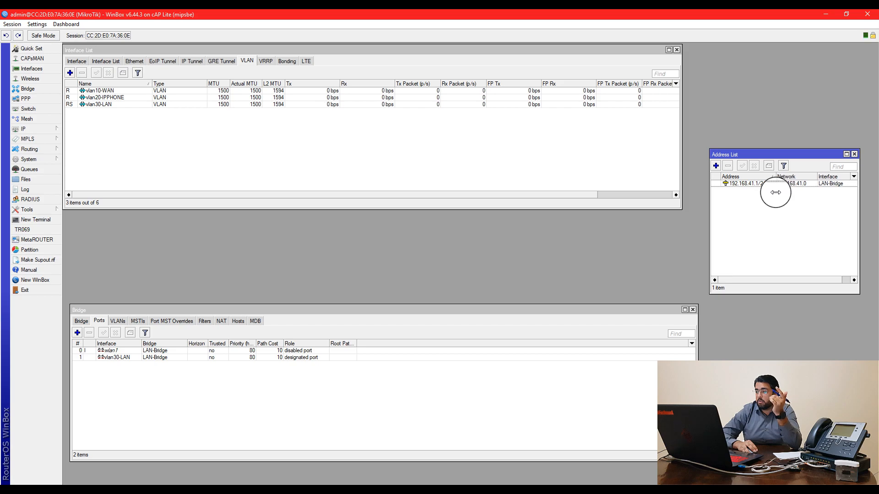
click(75, 321)
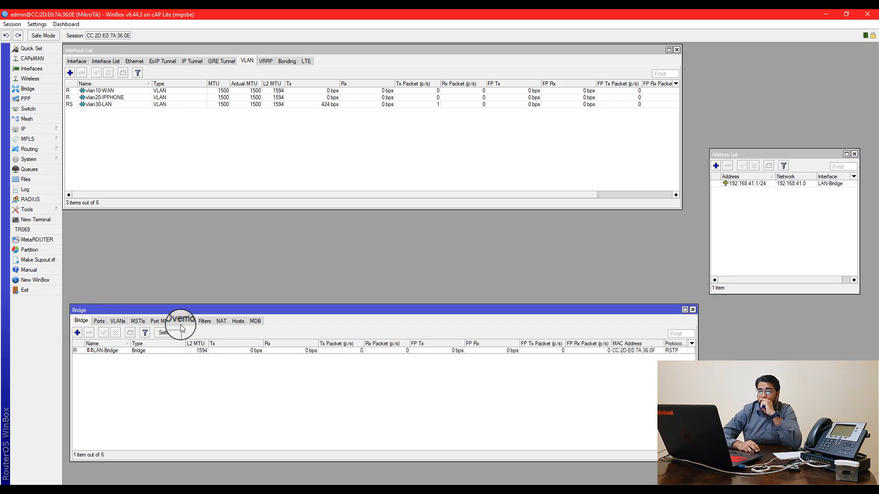
Create a second bridge named Remote-Network
click(77, 333)
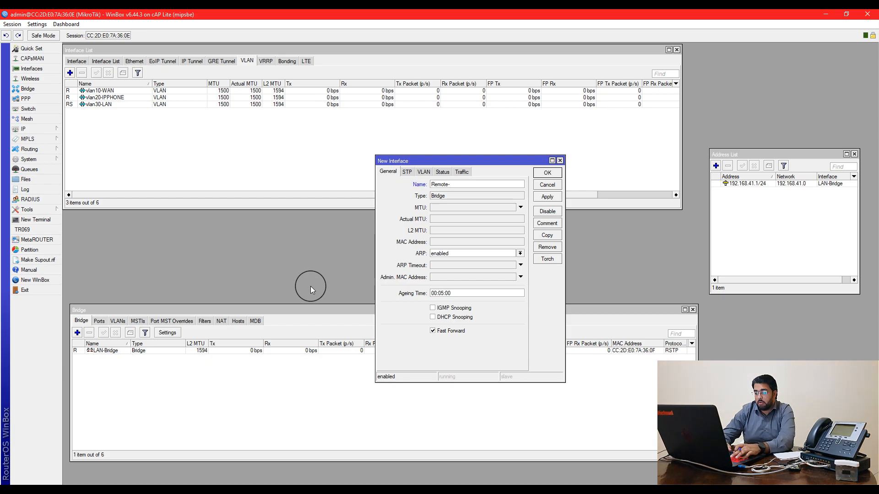
text(k)
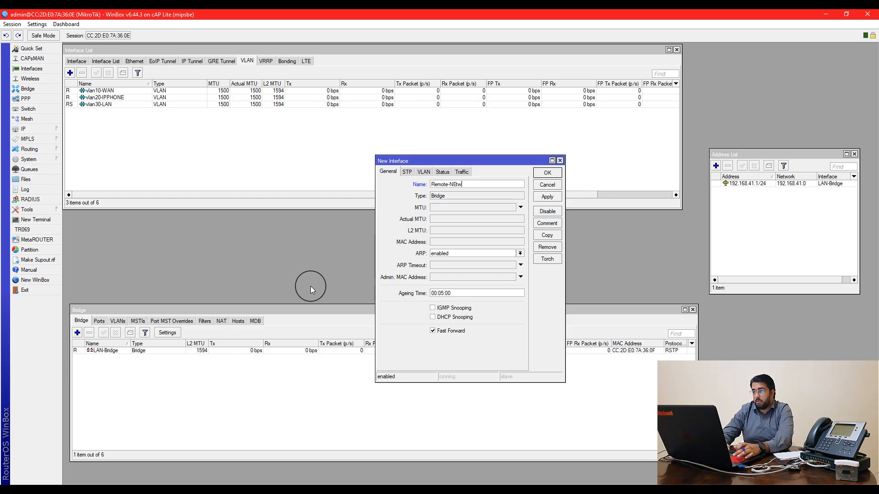
key(BackSpace)
text(etwork)
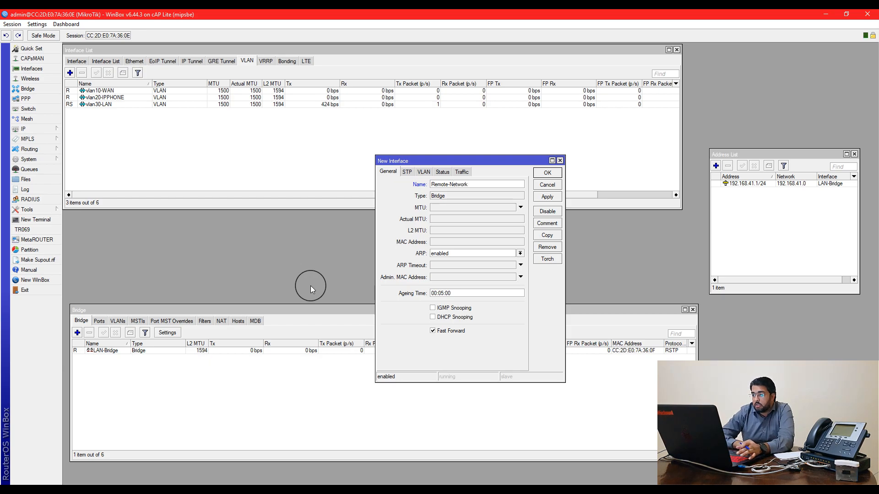
click(556, 173)
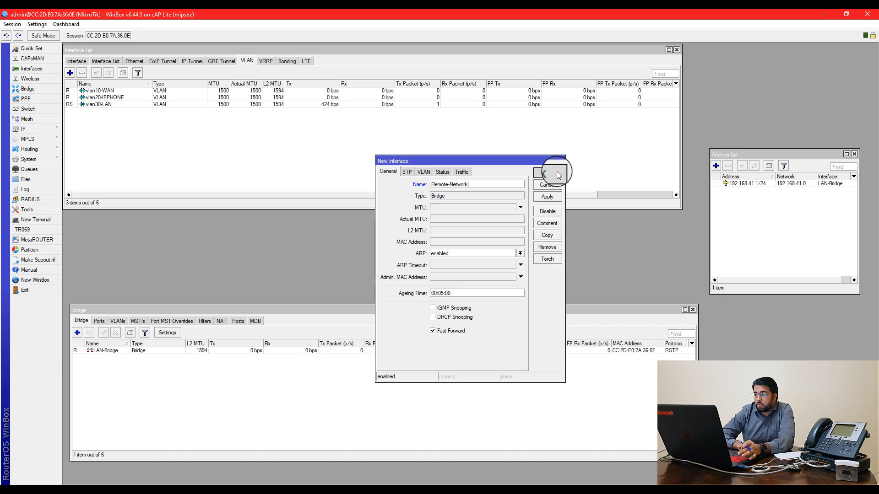
Attach vlan20-IPPHONE as a port of the Remote-Network bridge
click(99, 321)
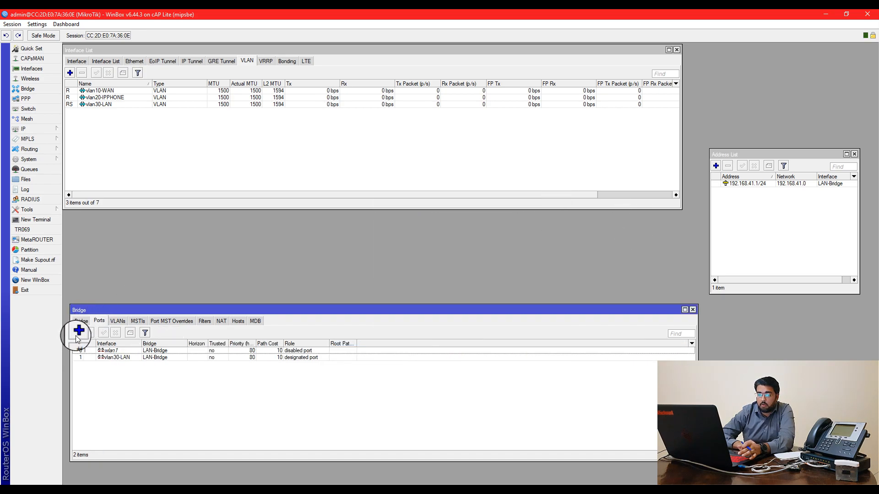
click(78, 336)
click(427, 224)
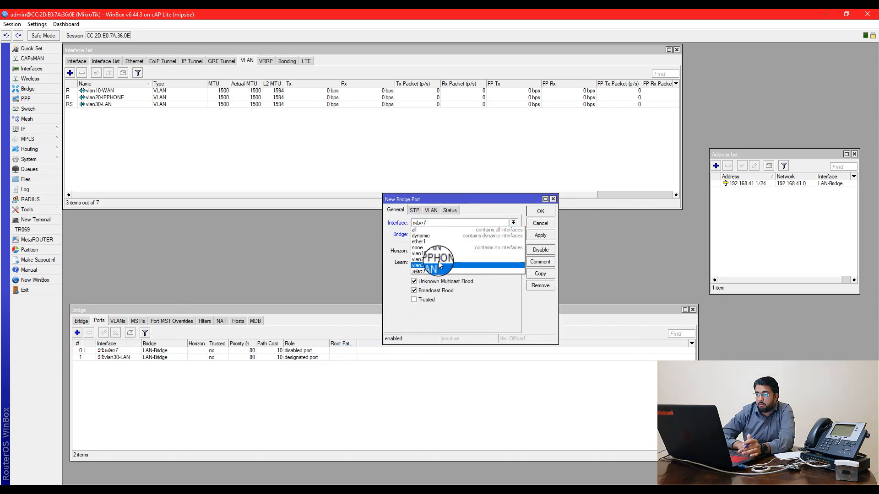
click(437, 259)
click(514, 234)
click(500, 247)
click(540, 211)
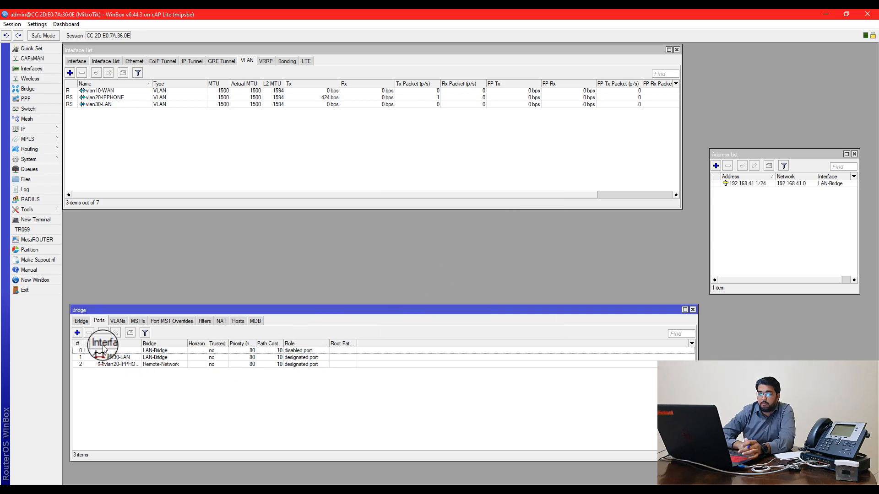
Check the bridge VLAN and bridge lists, then widen the Address List window
click(117, 321)
click(99, 321)
click(81, 321)
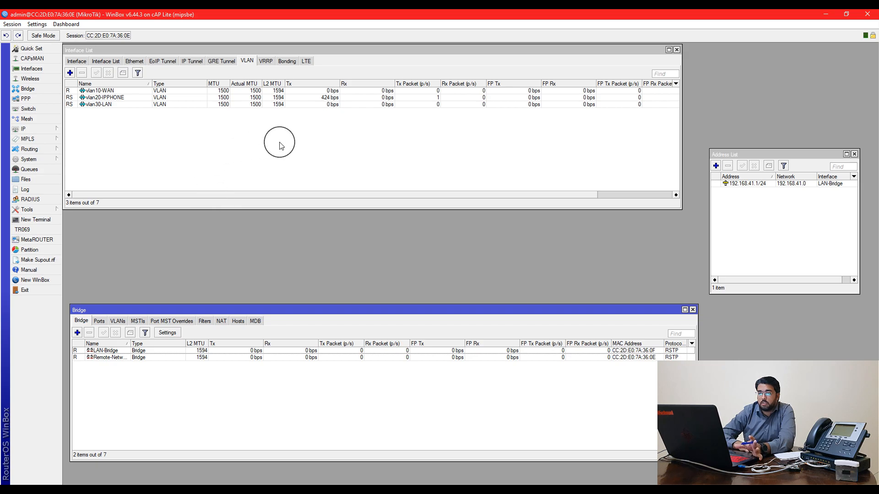
drag(711, 213, 662, 214)
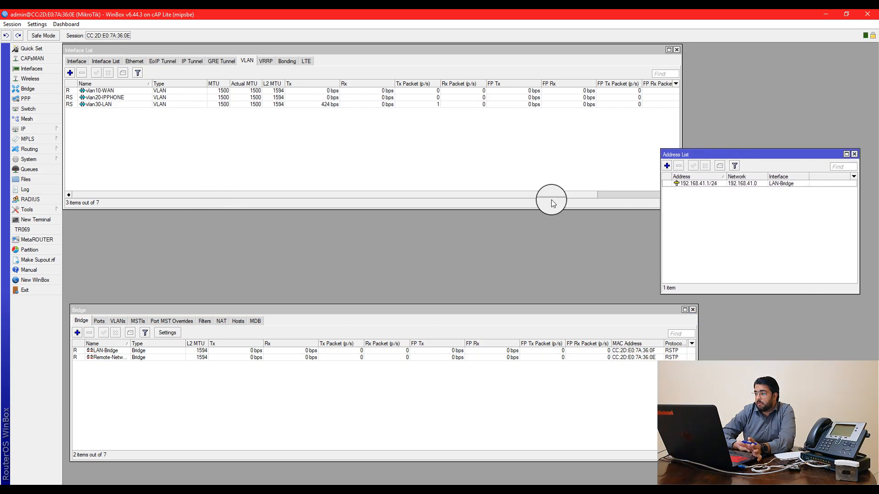
Start DHCP Setup under IP > DHCP Server and choose LAN-Bridge as the interface
click(32, 131)
click(79, 195)
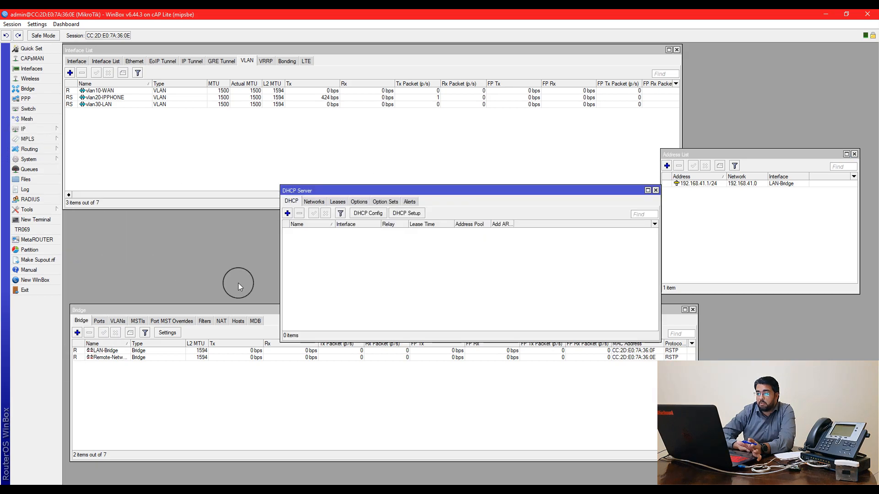
click(403, 214)
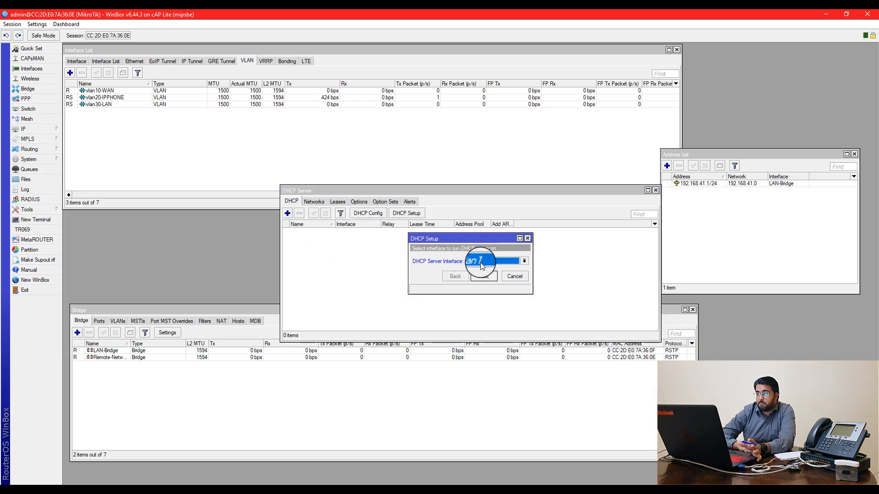
click(479, 262)
click(478, 279)
click(487, 277)
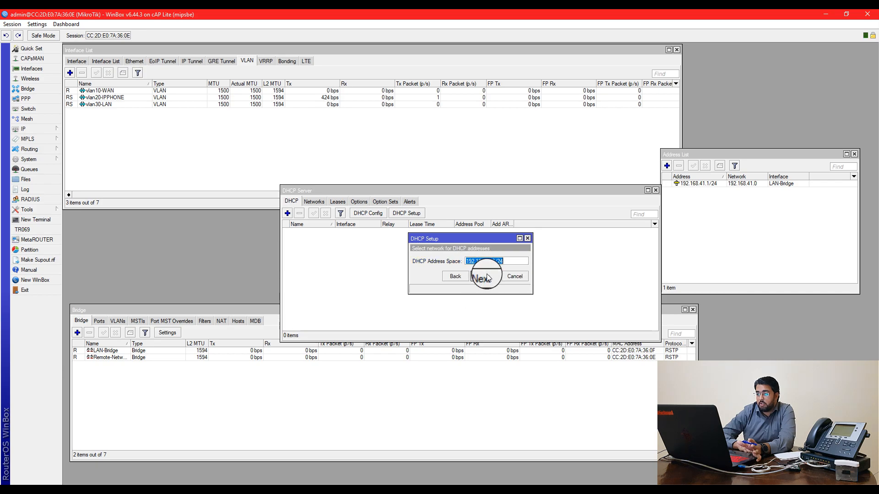
Accept the suggested address space, pool, DNS 8.8.8.8 and 00:10:00 lease to create dhcp1
click(487, 278)
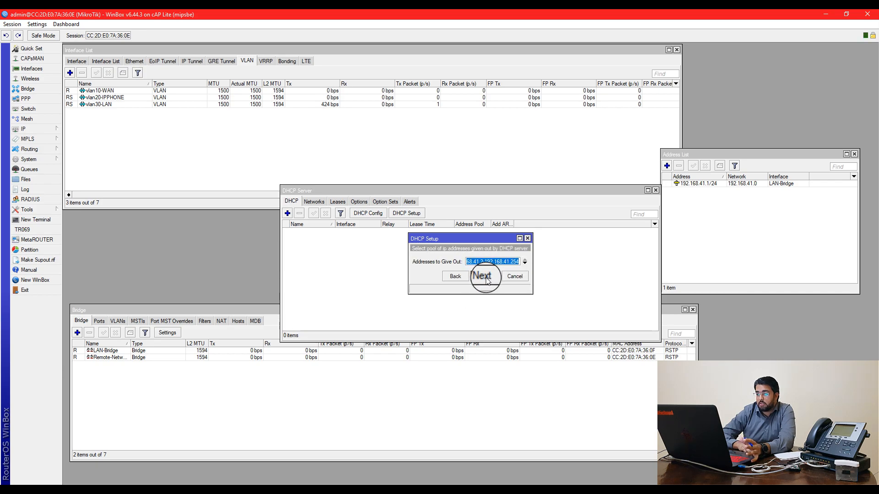
click(487, 277)
click(477, 265)
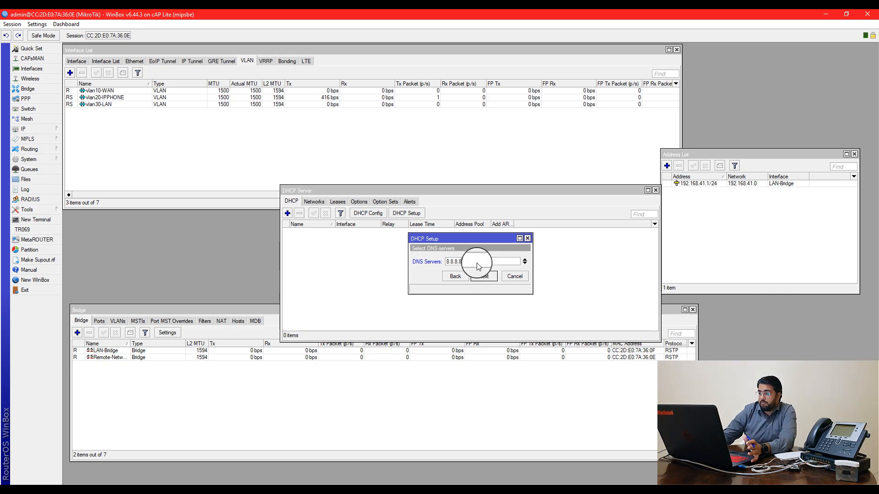
click(481, 276)
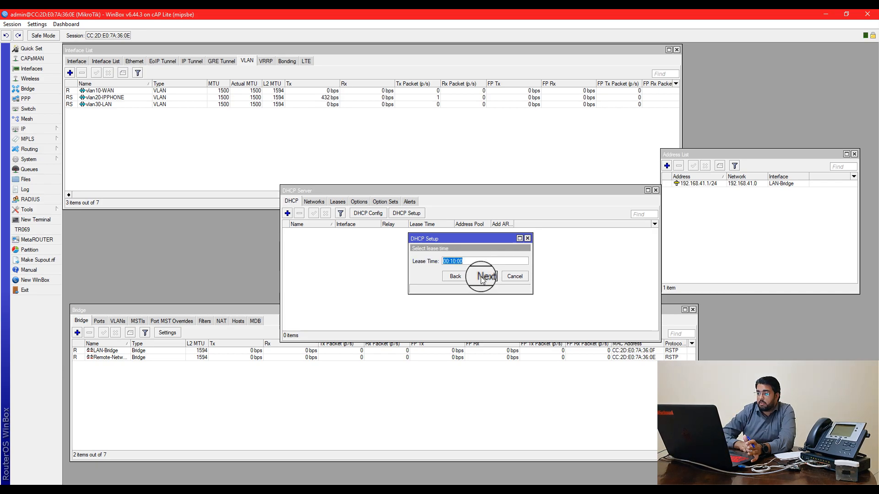
click(481, 277)
click(472, 263)
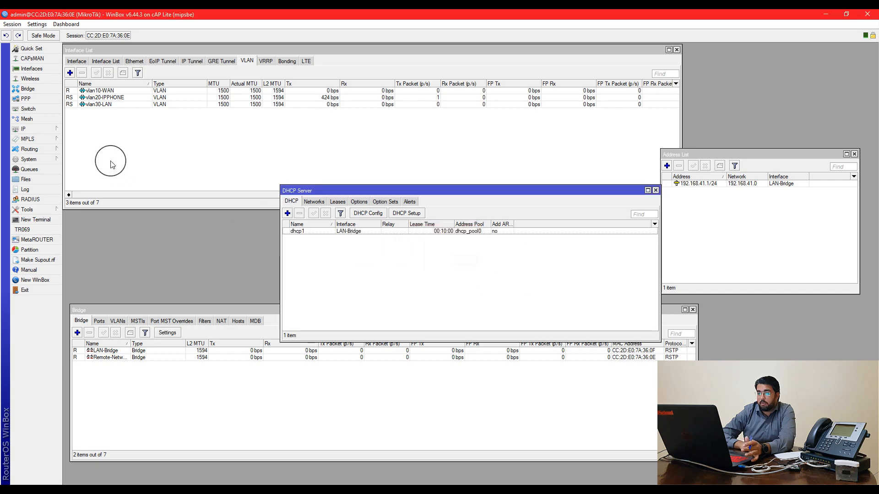
click(39, 130)
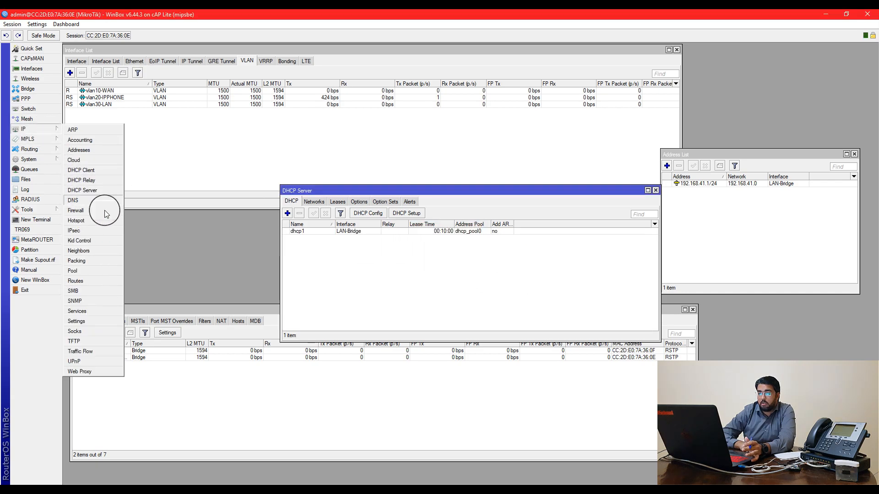
In IP > DNS, enter servers 8.8.8.8 and 1.1.1.1, allow remote requests, and save
click(85, 200)
click(488, 204)
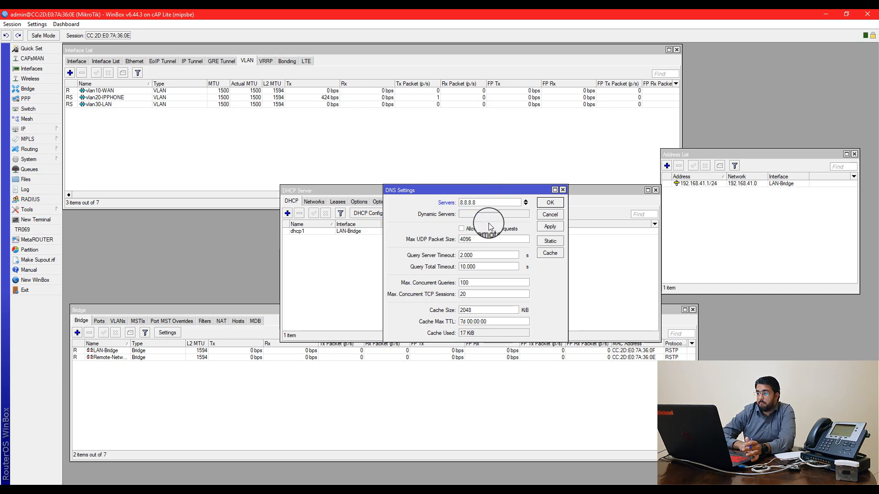
click(527, 205)
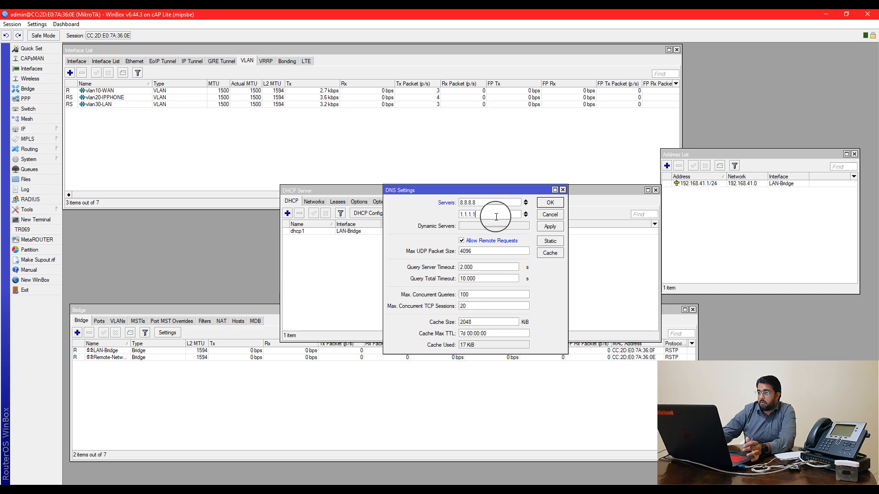
click(543, 207)
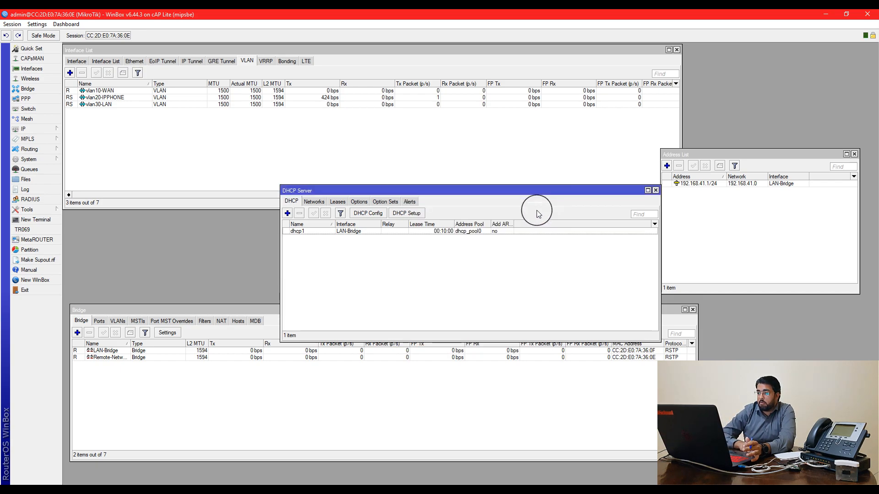
Change the 192.168.41.0/24 DHCP network's DNS server from 8.8.8.8 to 192.168.41.1
click(314, 201)
double_click(341, 232)
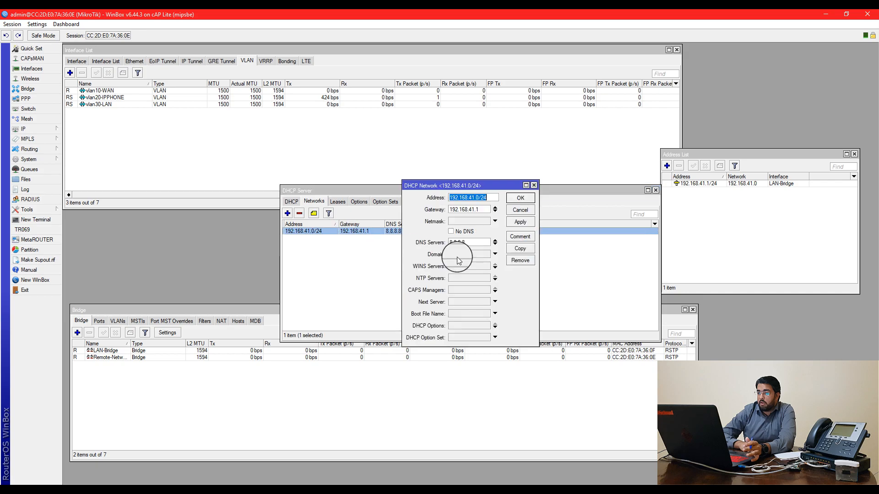
click(473, 245)
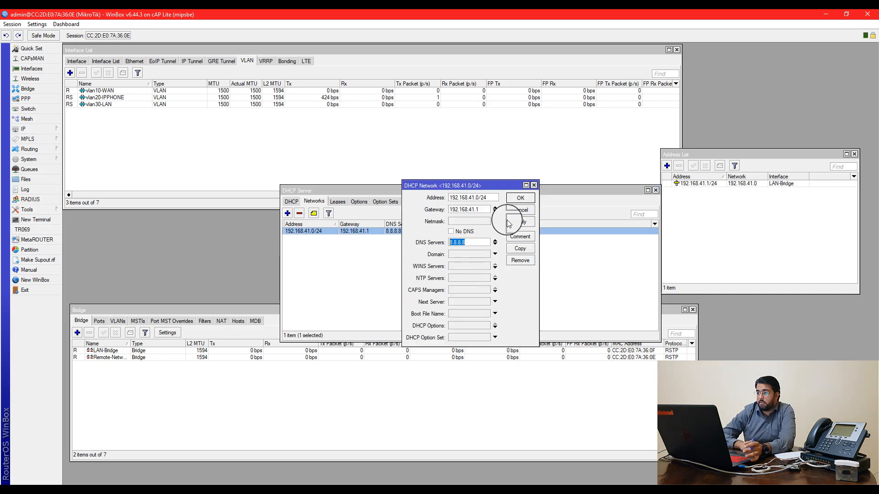
click(520, 198)
click(298, 202)
click(314, 201)
double_click(373, 232)
click(484, 245)
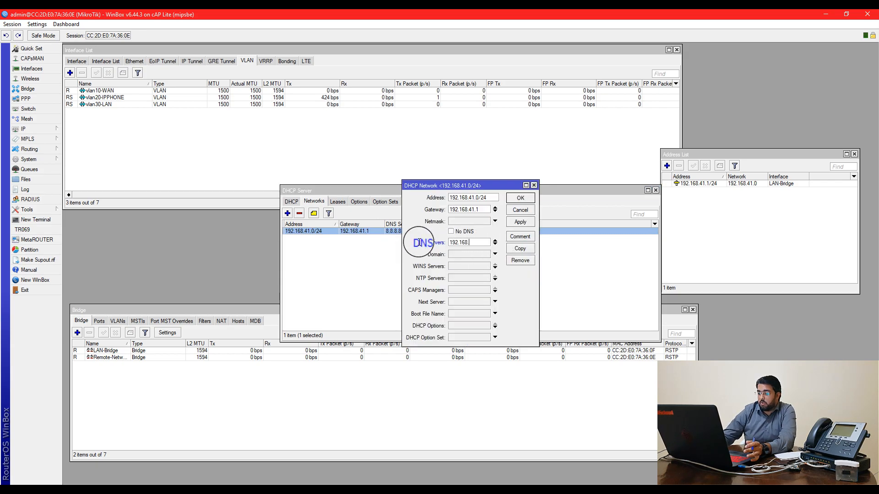
key(Return)
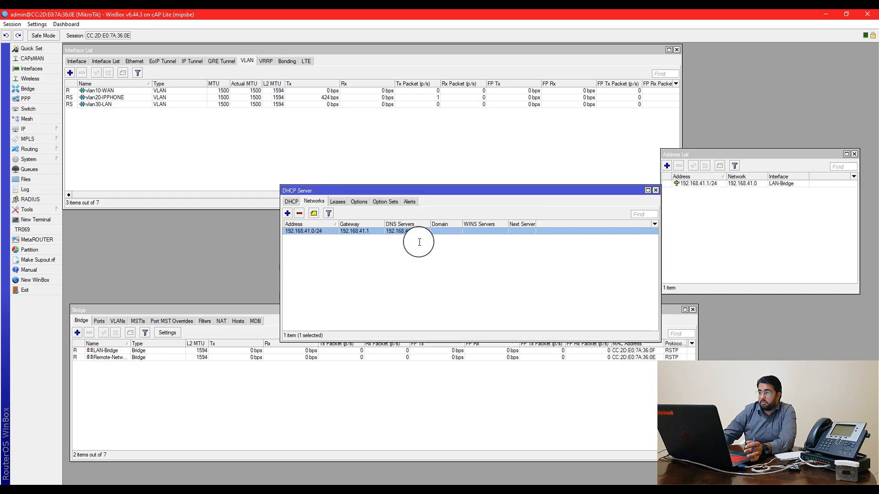
click(292, 201)
drag(360, 196, 391, 189)
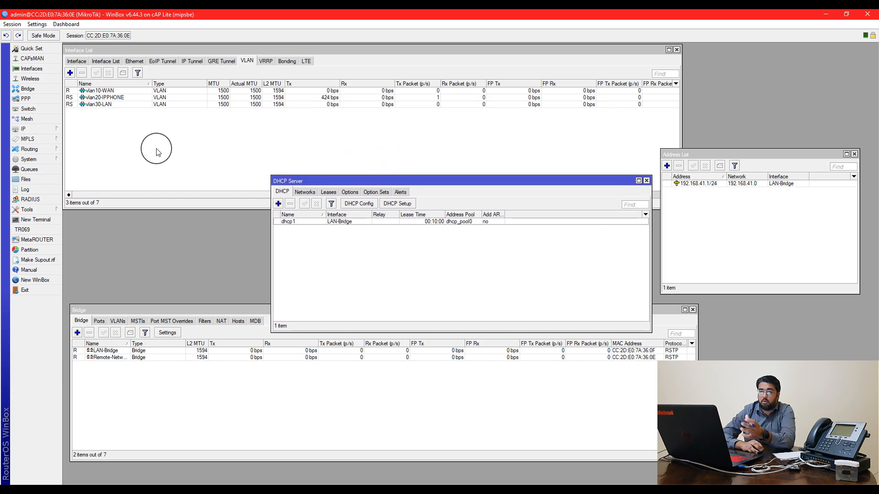
Add Uptime and CPU load readouts to the WinBox toolbar
click(61, 133)
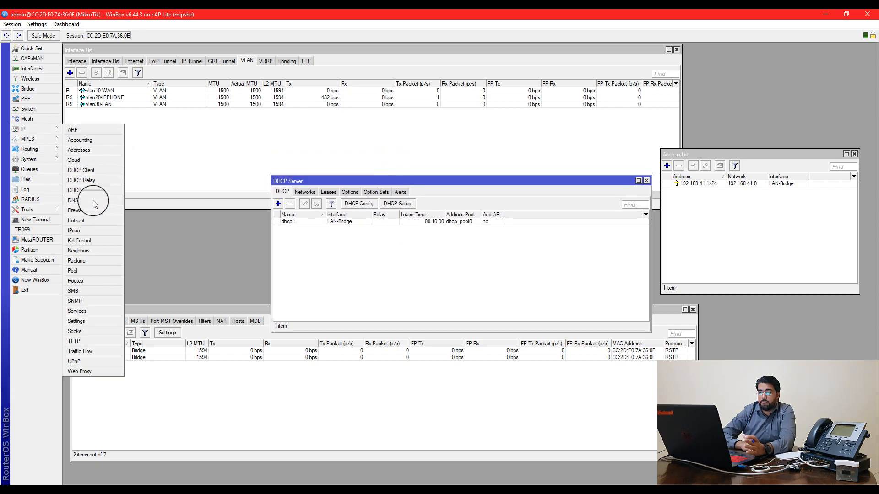
drag(438, 180, 436, 147)
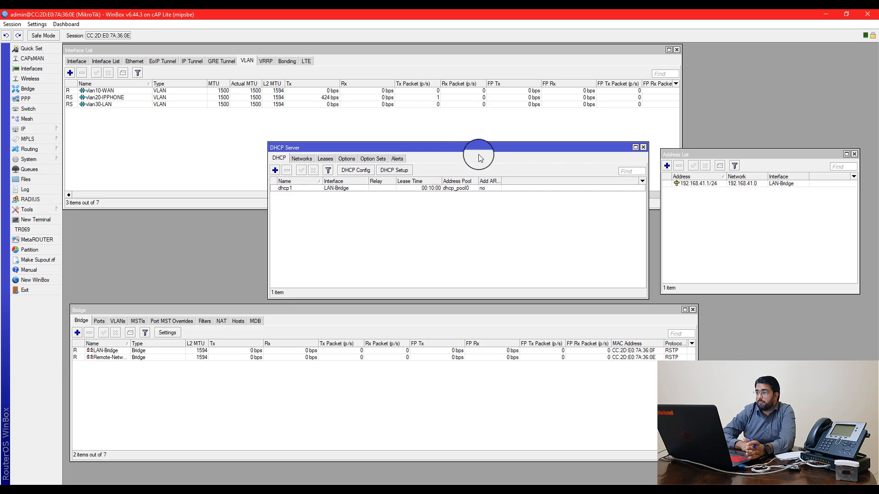
right_click(592, 36)
click(620, 89)
right_click(594, 41)
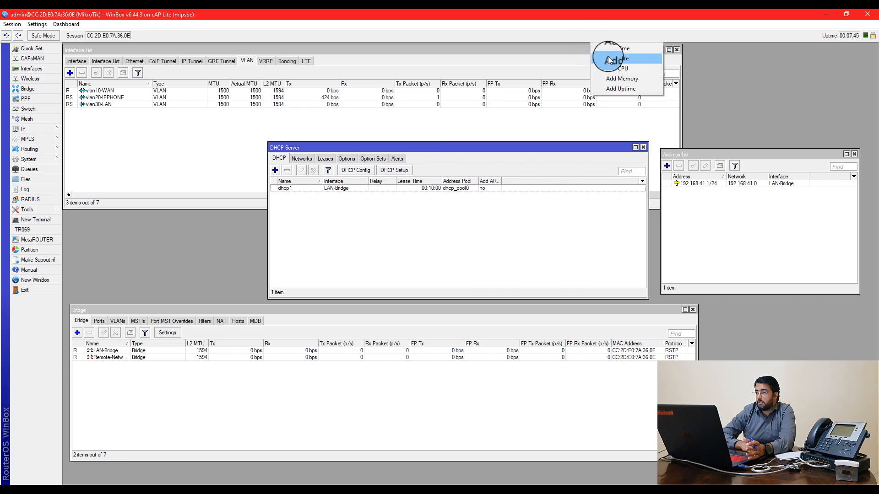
click(612, 68)
right_click(590, 41)
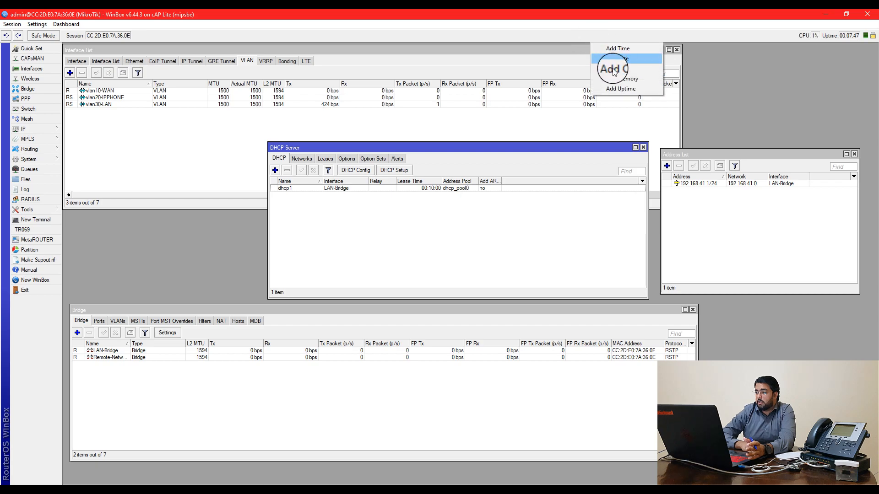
Review the RouterBOARD firmware details in System > Routerboard
click(43, 157)
click(75, 331)
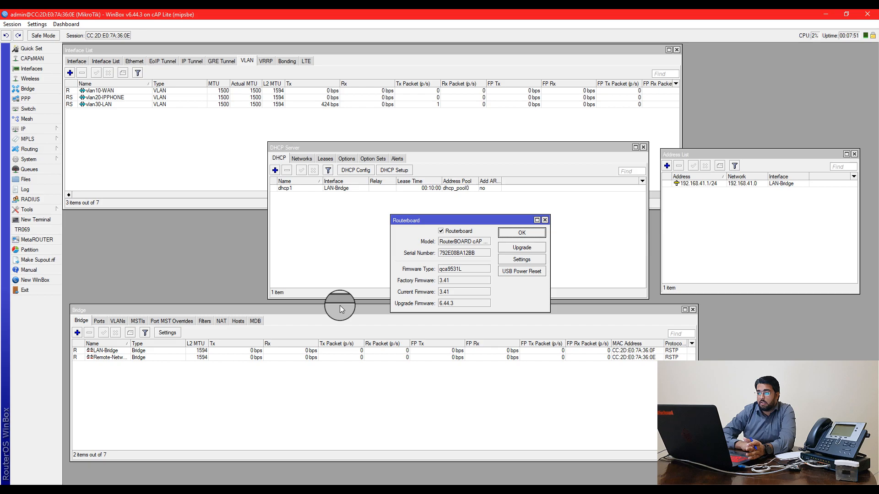
click(522, 233)
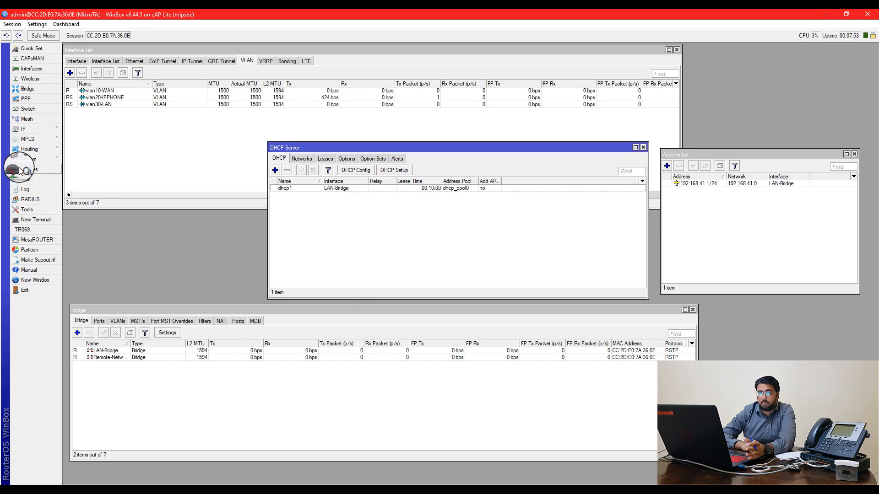
click(28, 158)
click(99, 336)
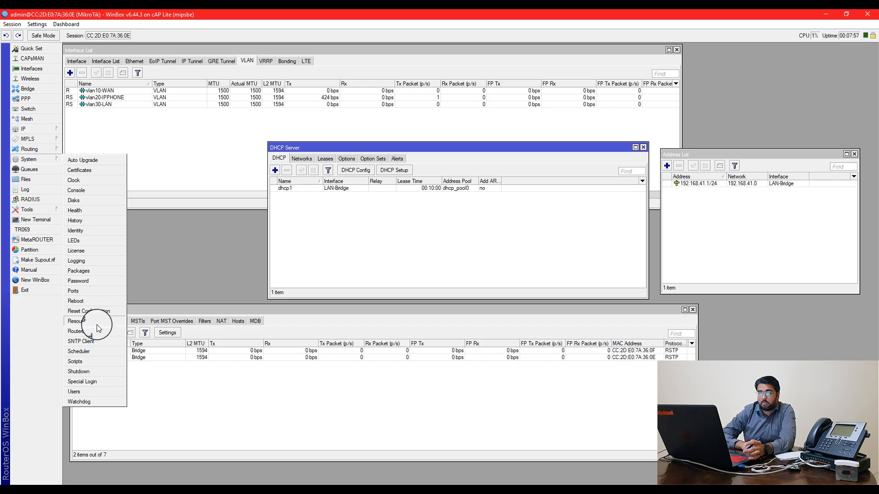
click(97, 323)
drag(457, 231, 483, 237)
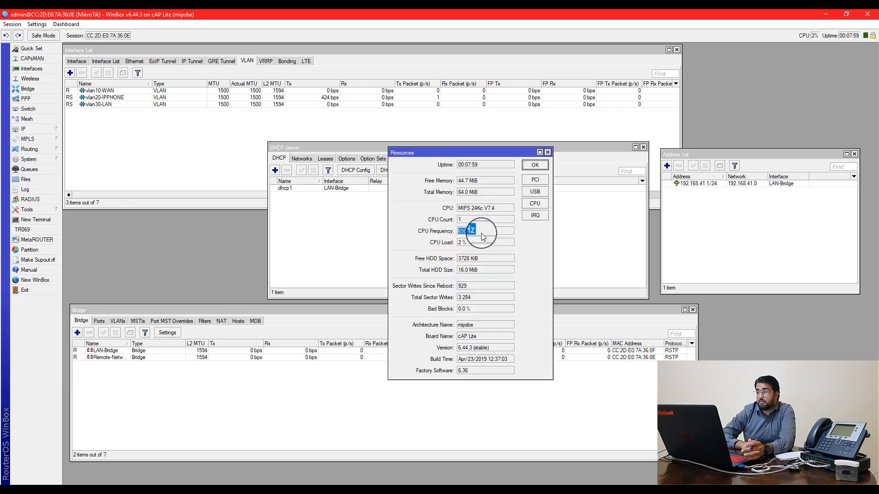
drag(480, 273, 458, 269)
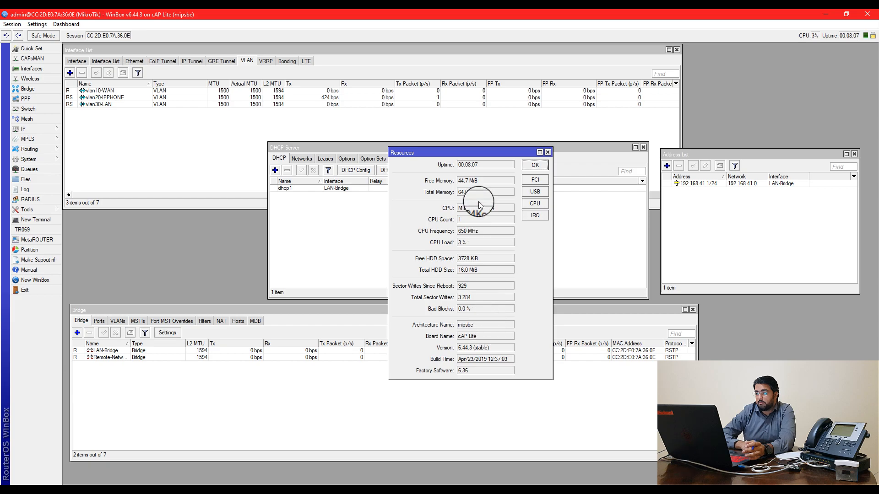
click(532, 164)
drag(527, 148, 531, 144)
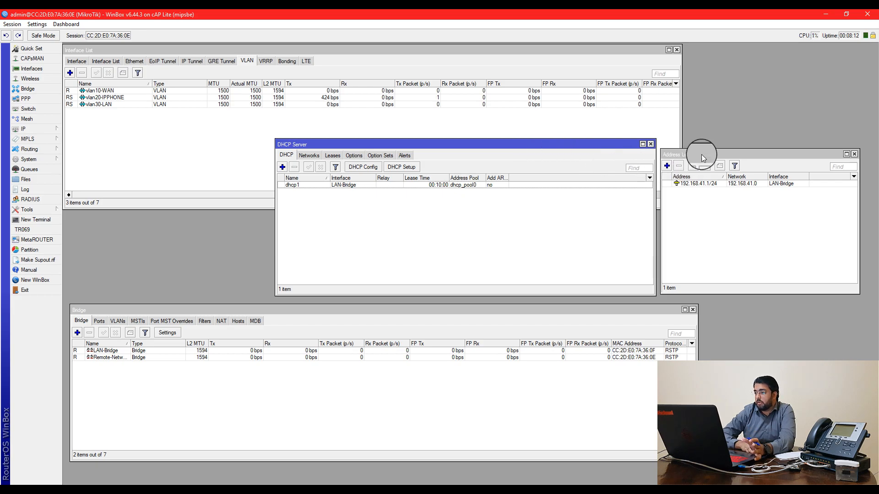
drag(702, 153, 712, 139)
click(616, 150)
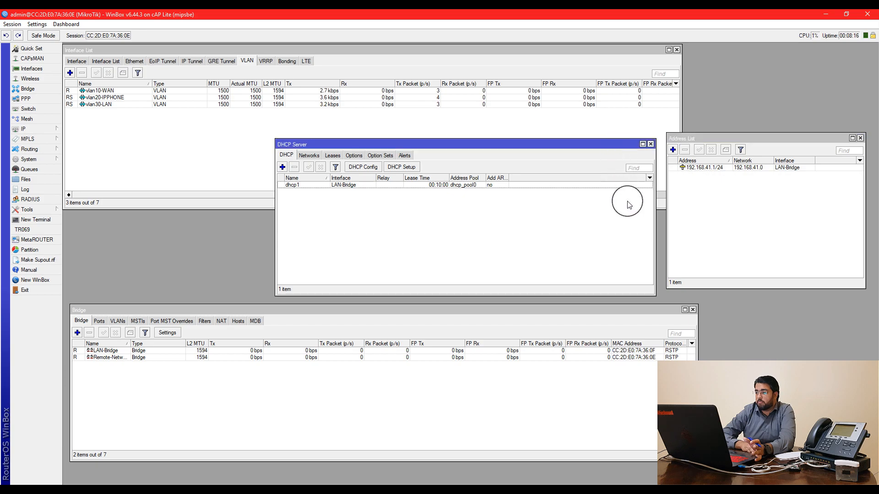
drag(604, 145, 694, 178)
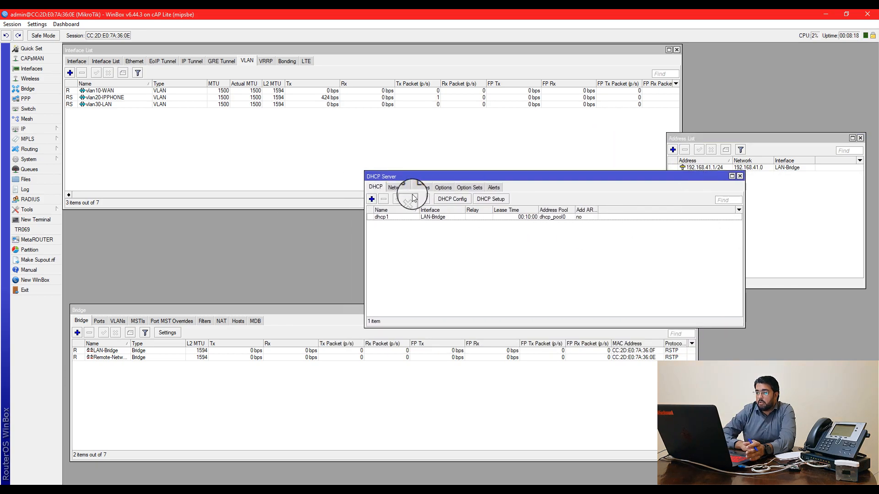
click(422, 187)
click(376, 187)
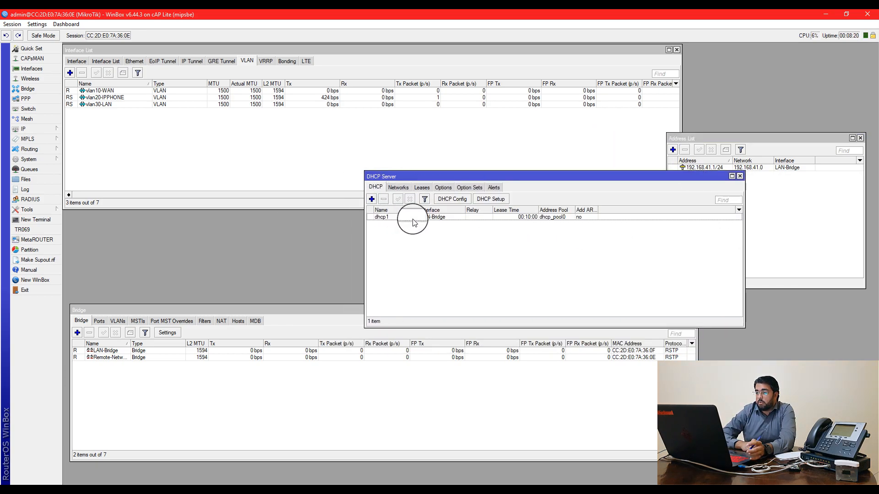
Close DHCP Server and start a new DHCP client on interface Remote-Network
click(739, 176)
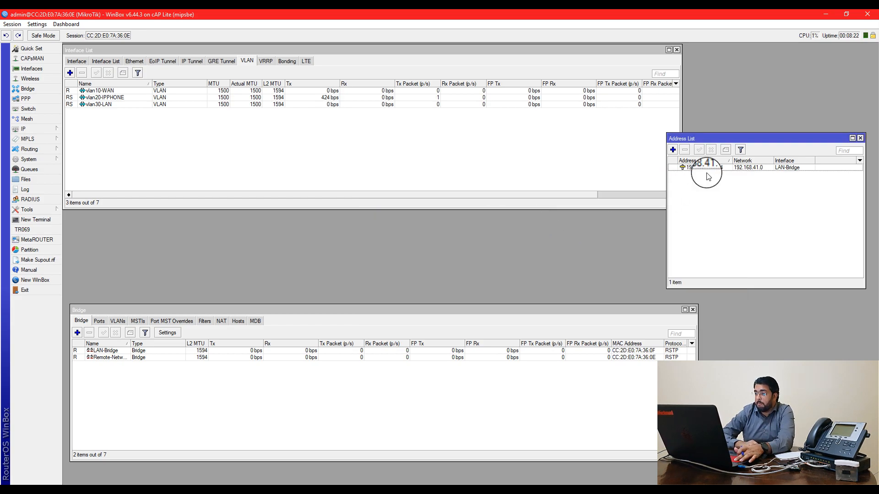
click(44, 130)
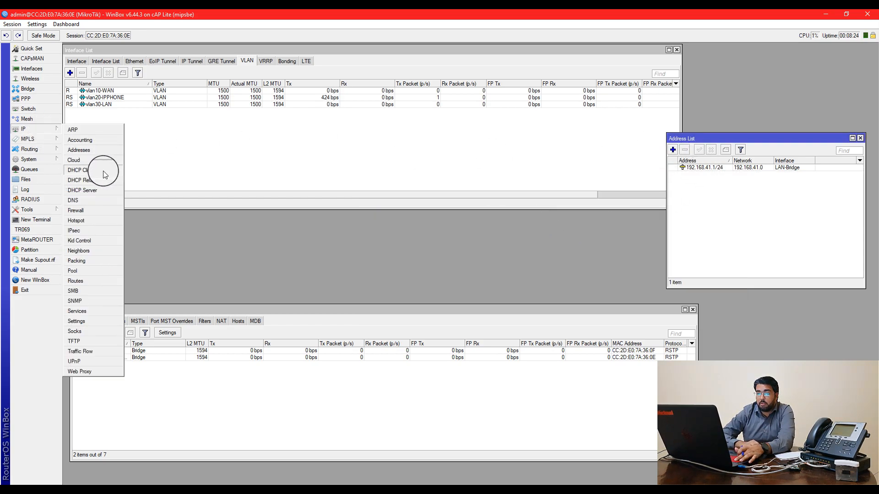
click(80, 170)
click(528, 297)
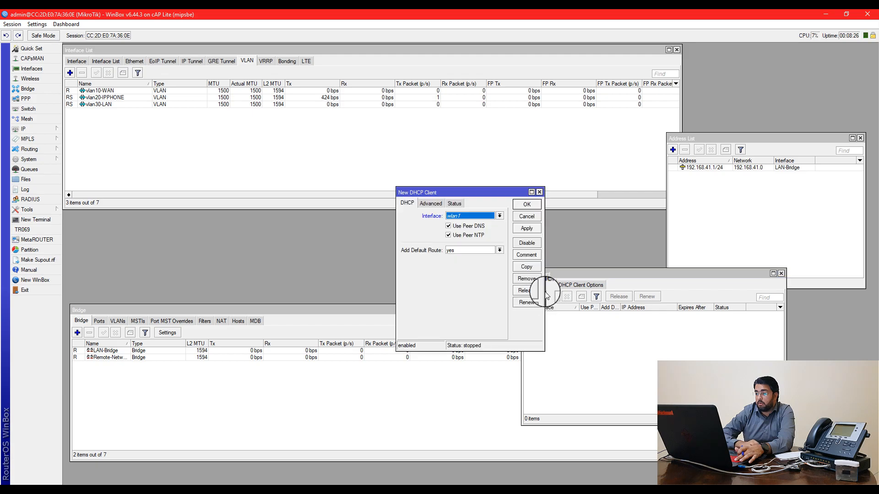
click(463, 216)
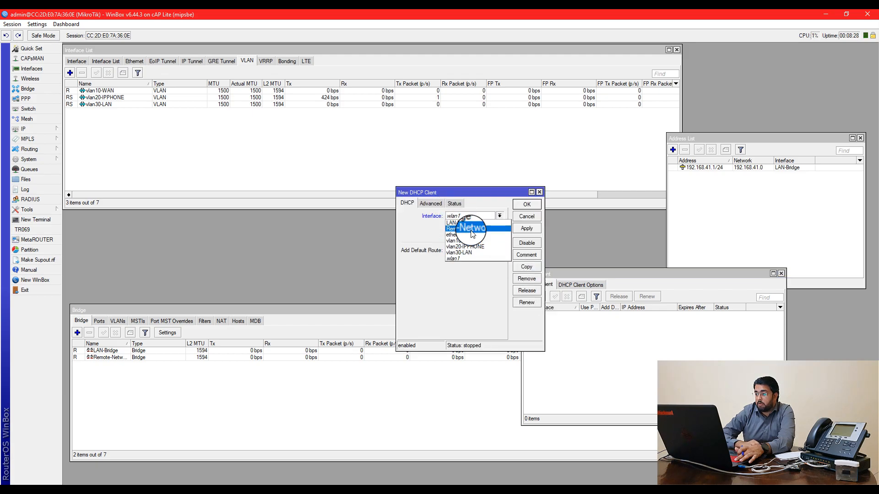
click(472, 228)
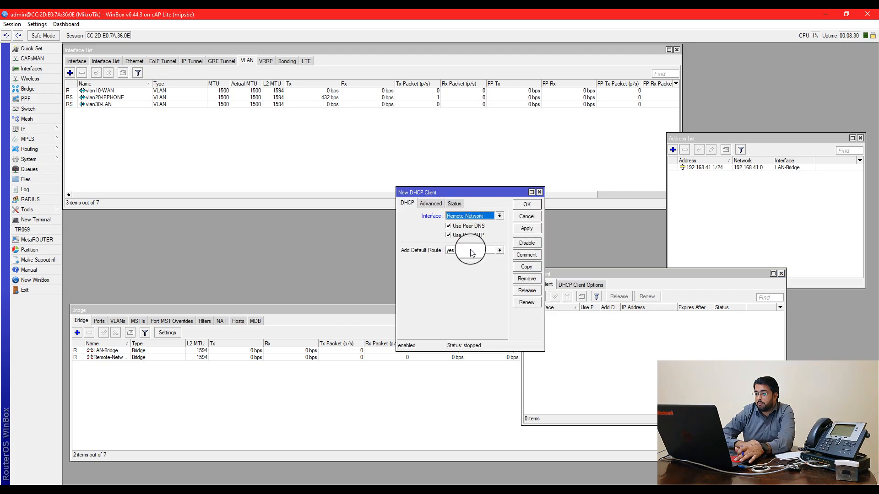
Disable the client's default route, peer DNS and peer NTP, then apply and save
click(499, 251)
click(472, 258)
click(480, 227)
click(476, 235)
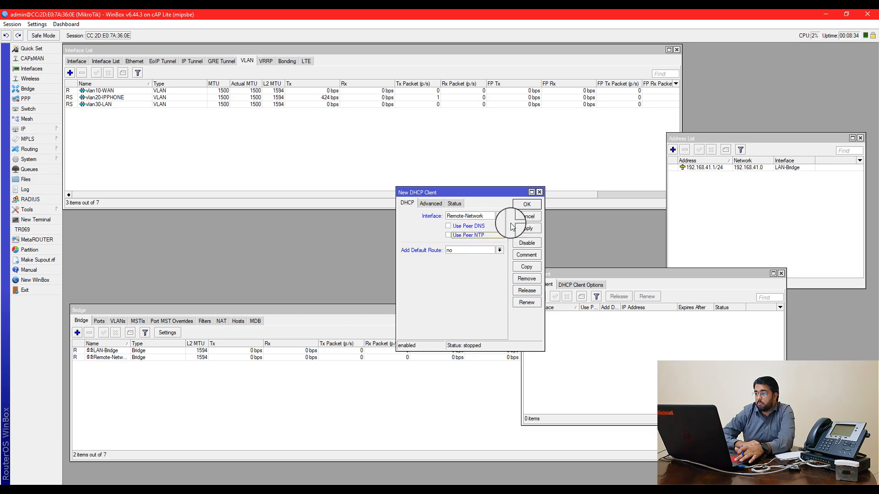
click(499, 216)
click(494, 221)
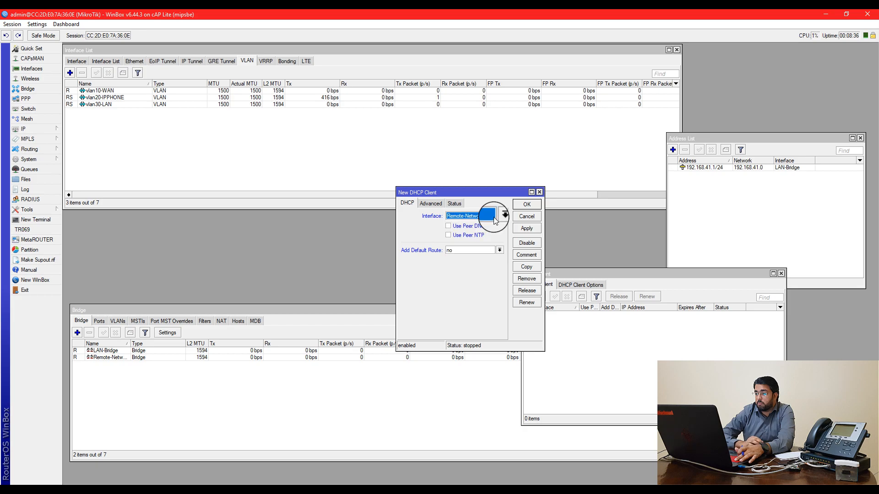
click(526, 228)
click(522, 206)
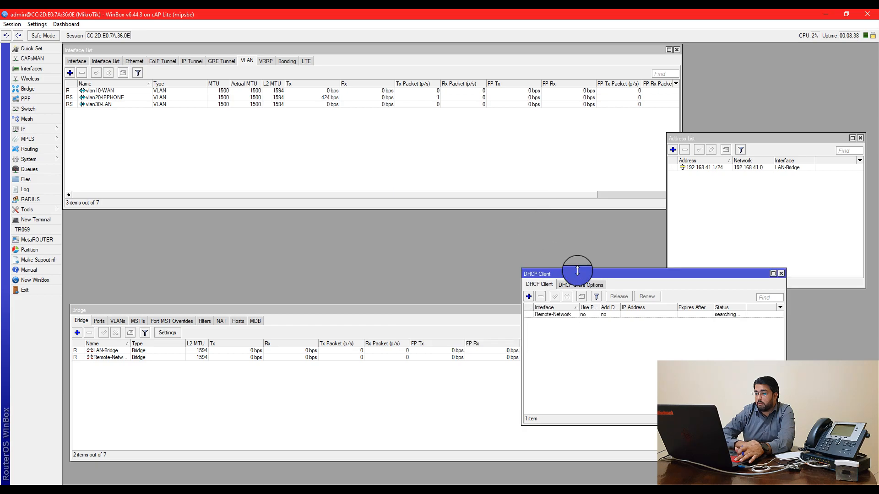
drag(590, 273, 598, 258)
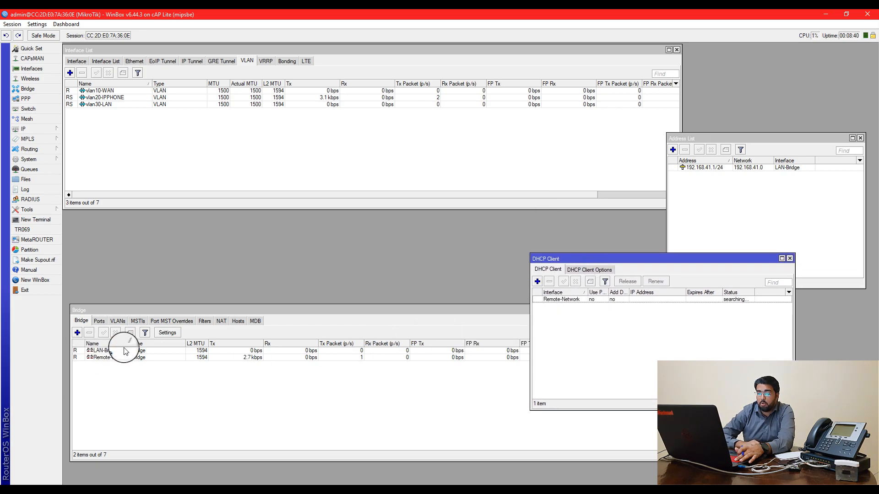
drag(130, 343, 138, 344)
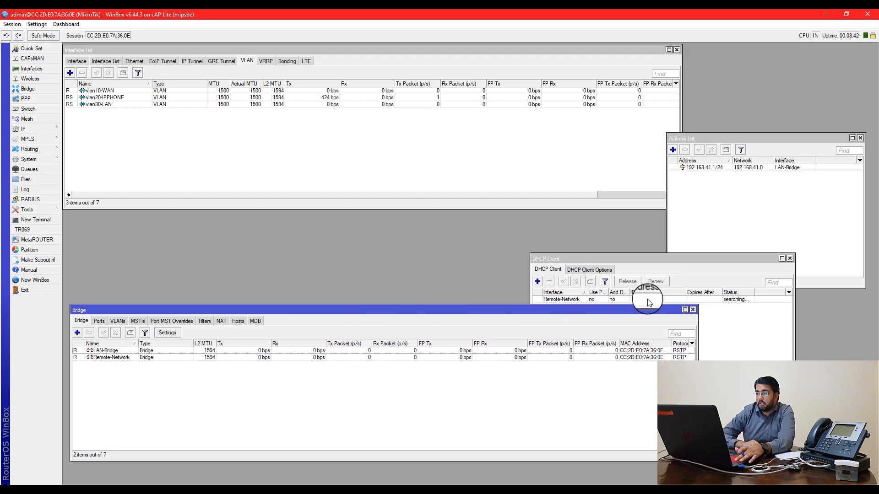
drag(650, 259, 660, 248)
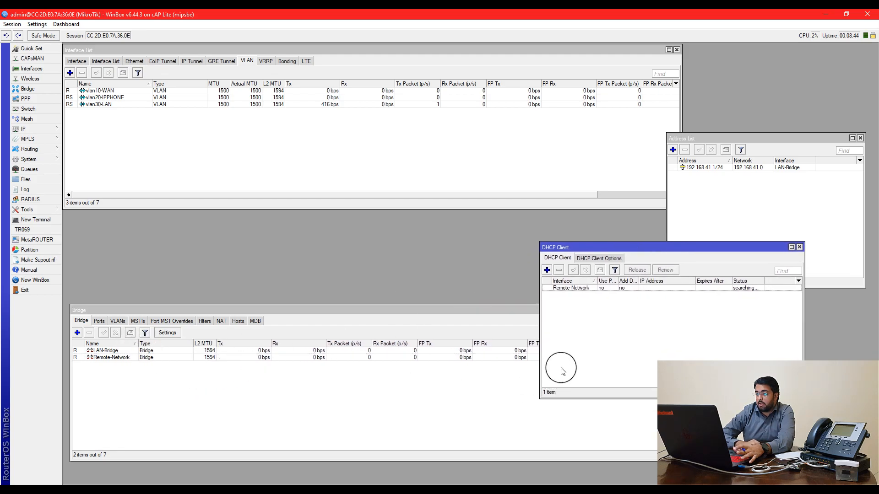
drag(600, 281, 686, 314)
drag(653, 259, 658, 264)
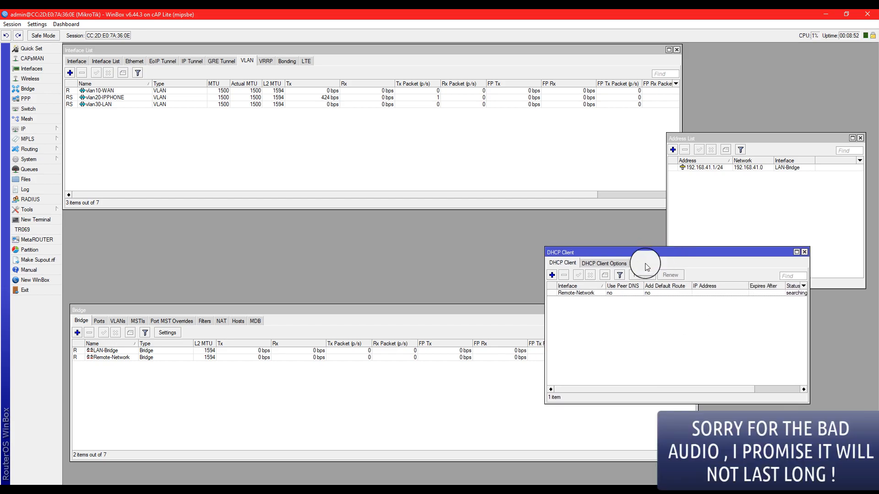
click(579, 293)
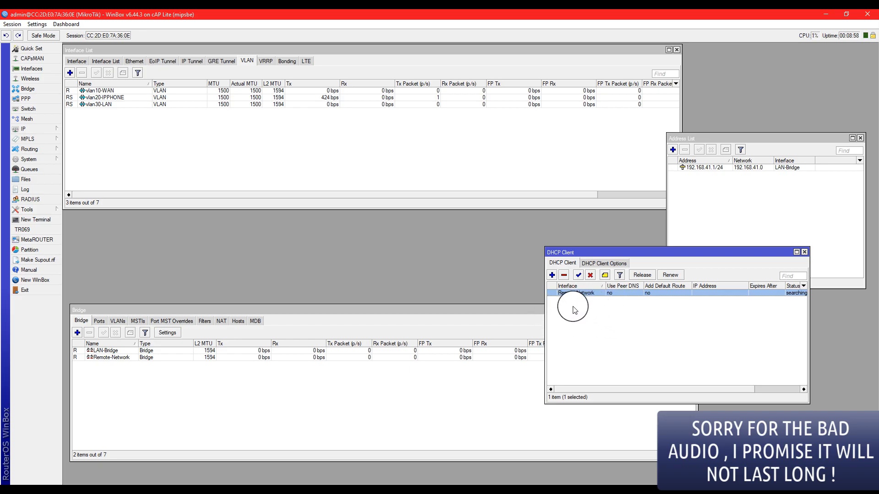
click(600, 264)
click(564, 262)
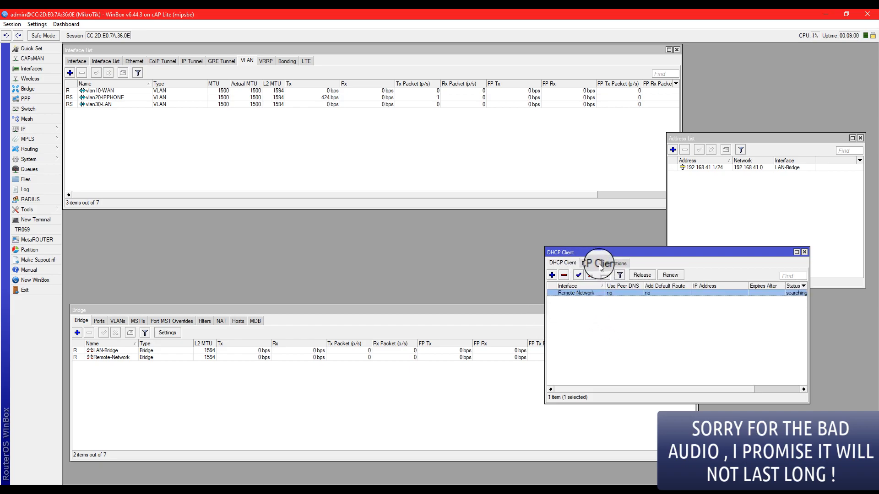
click(564, 263)
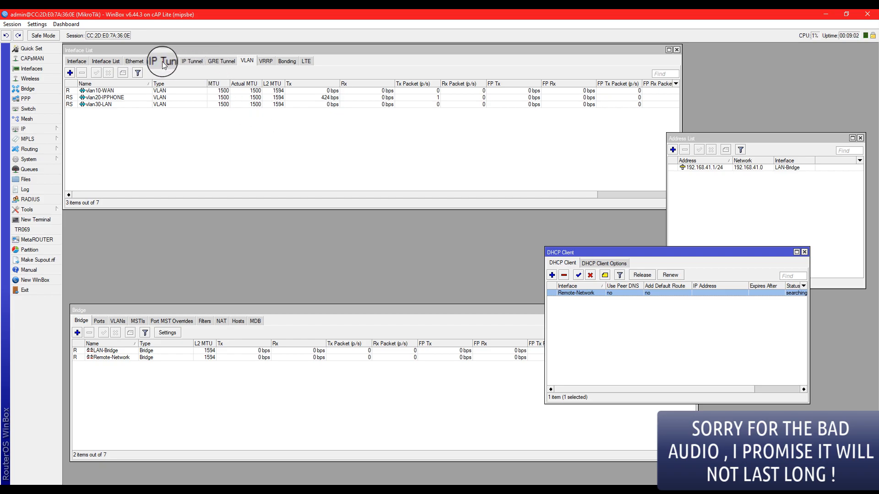
drag(651, 253, 655, 248)
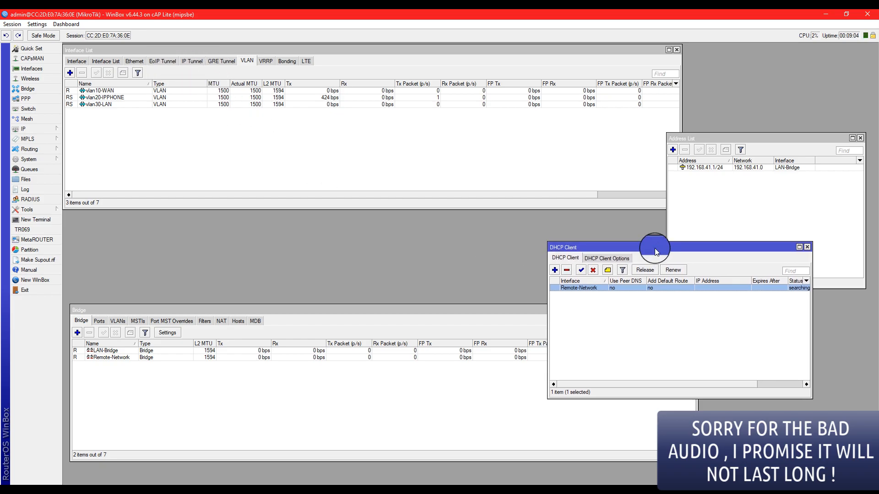
click(28, 160)
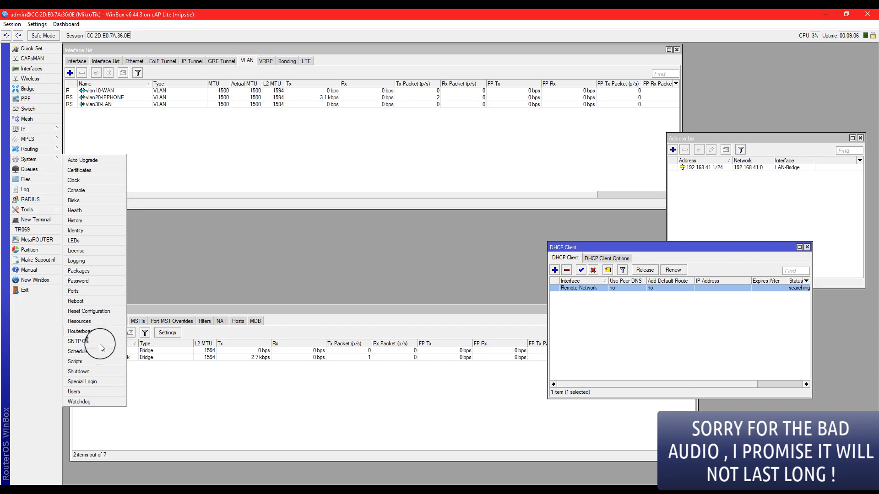
click(42, 219)
drag(390, 268, 465, 286)
click(502, 280)
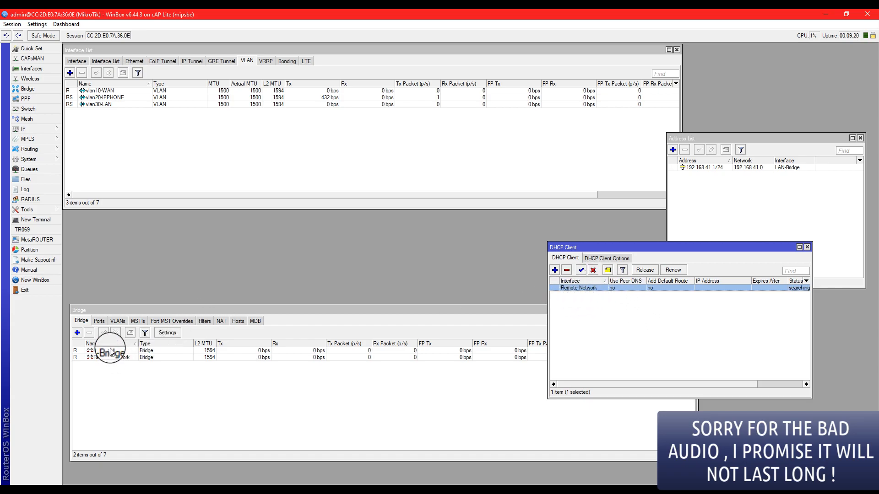
click(99, 320)
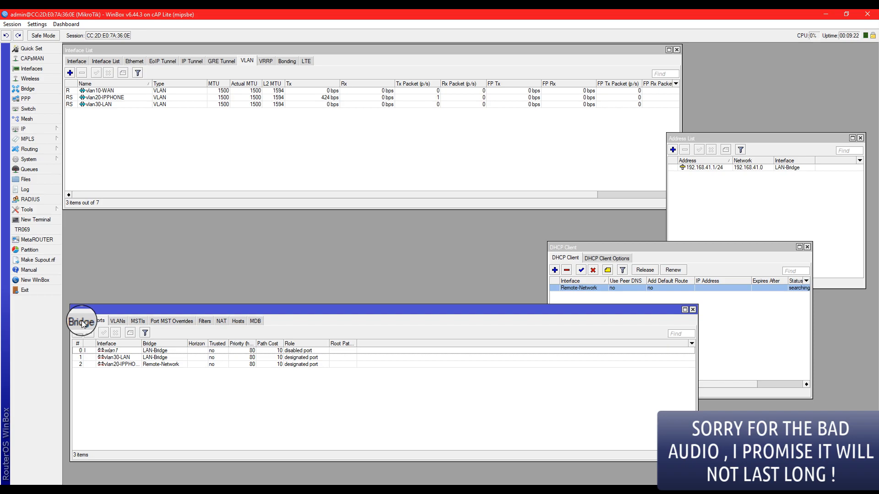
click(83, 322)
click(735, 318)
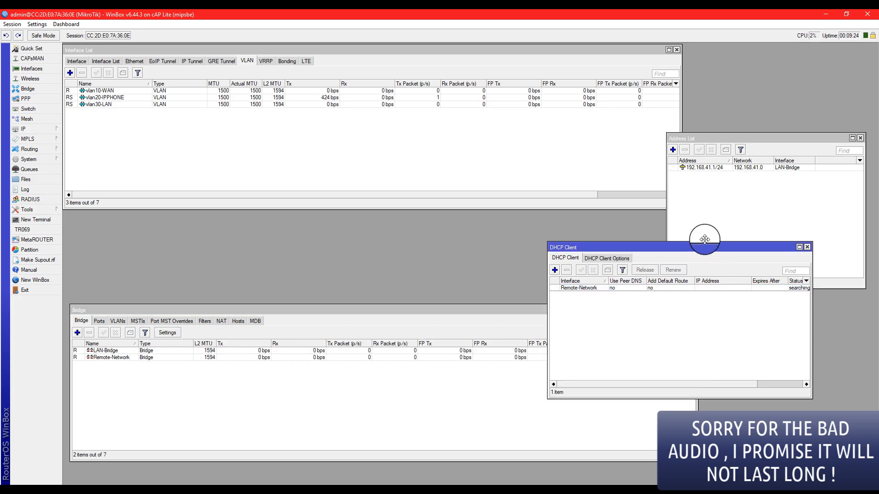
drag(703, 243, 707, 237)
drag(551, 257, 479, 259)
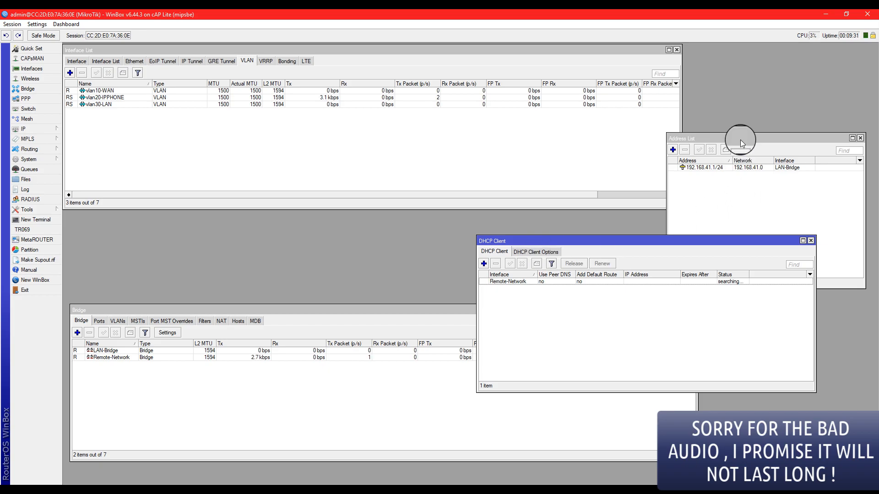
drag(740, 139, 742, 129)
drag(694, 241, 702, 222)
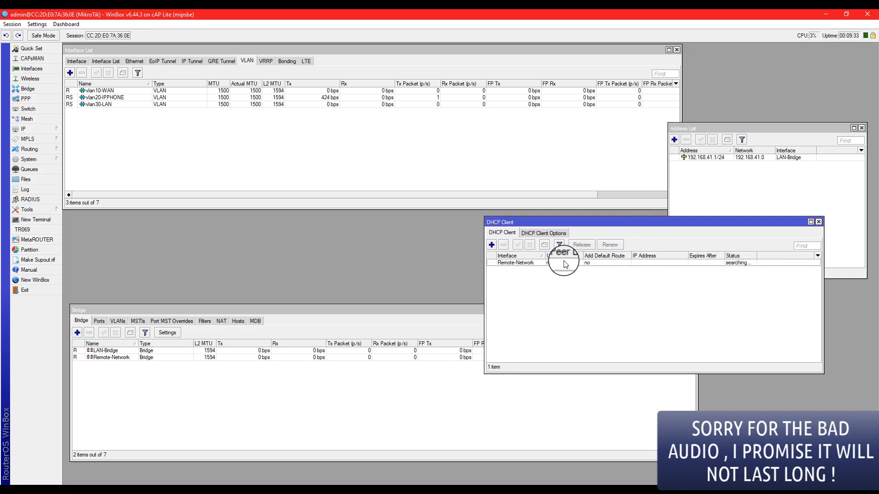
Add a DHCP client on vlan10-WAN, keeping Use Peer DNS/NTP and Add Default Route enabled
click(491, 246)
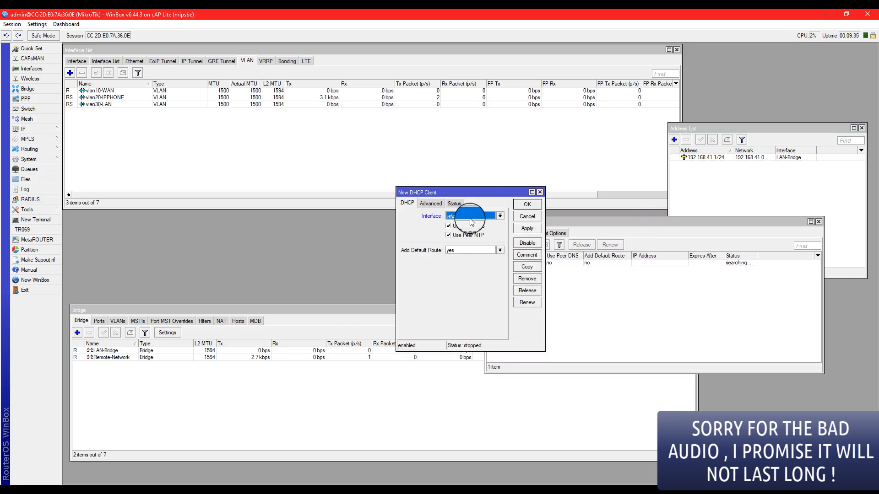
click(471, 220)
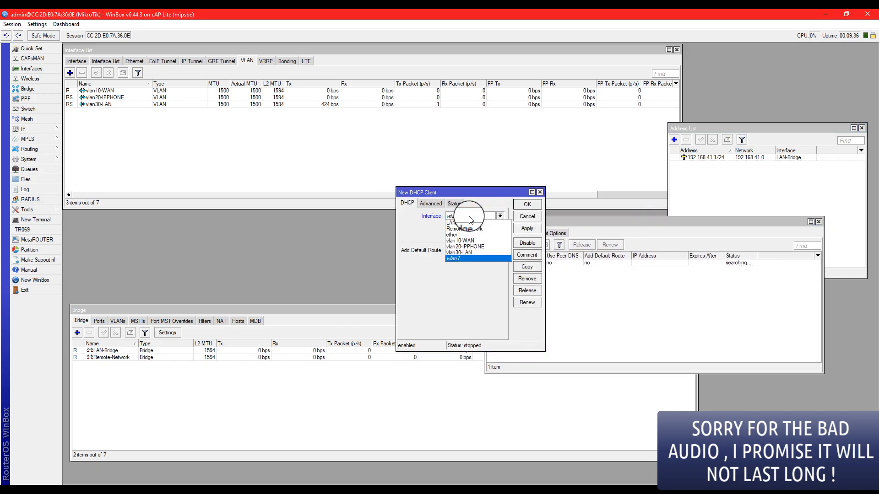
click(480, 246)
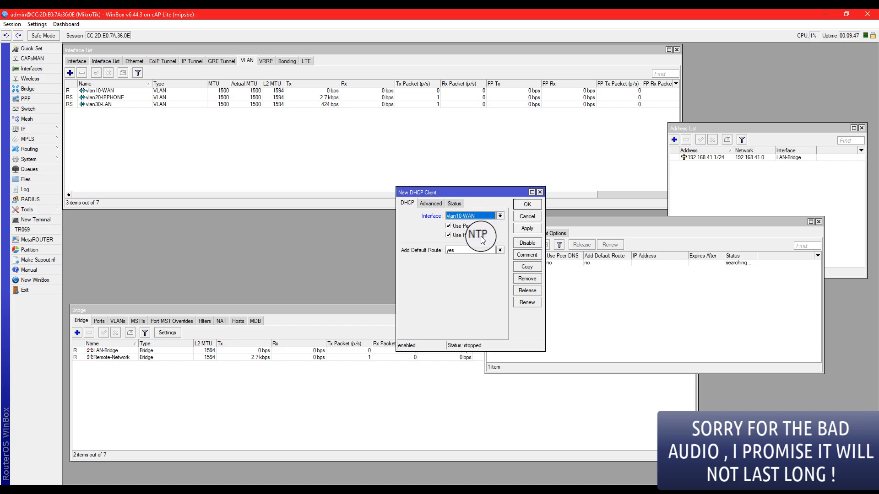
click(528, 204)
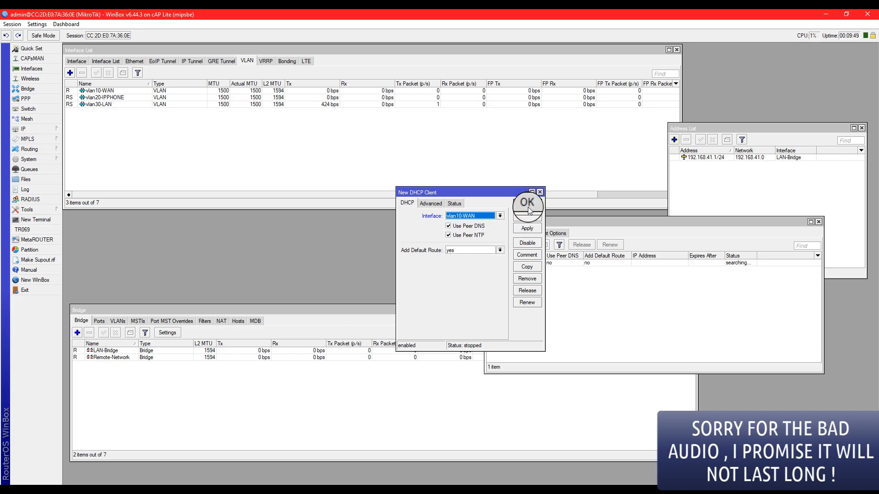
drag(586, 226, 581, 221)
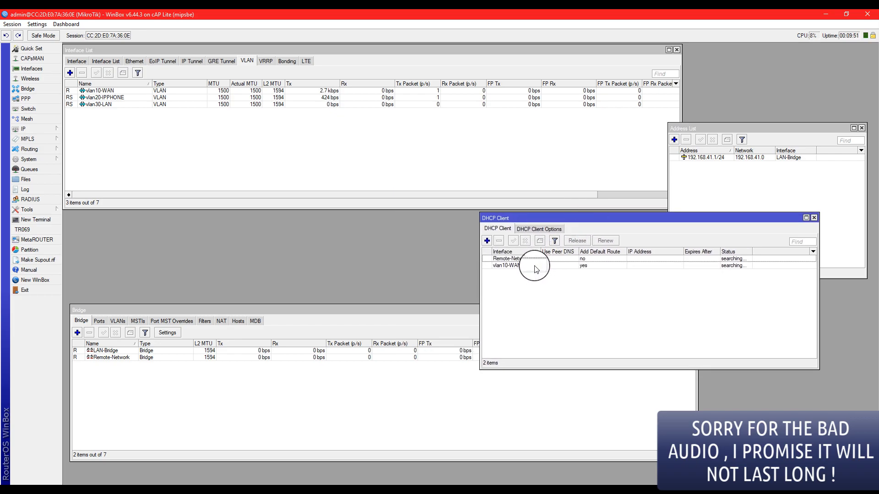
click(536, 269)
click(536, 280)
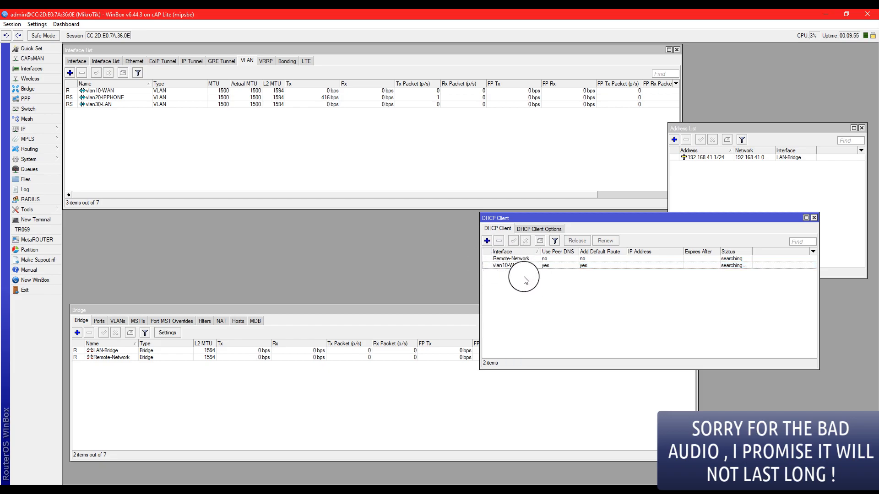
Ping 8.8.8.8 from Tools > Ping; every packet fails with 'no route to host'
click(566, 267)
click(565, 286)
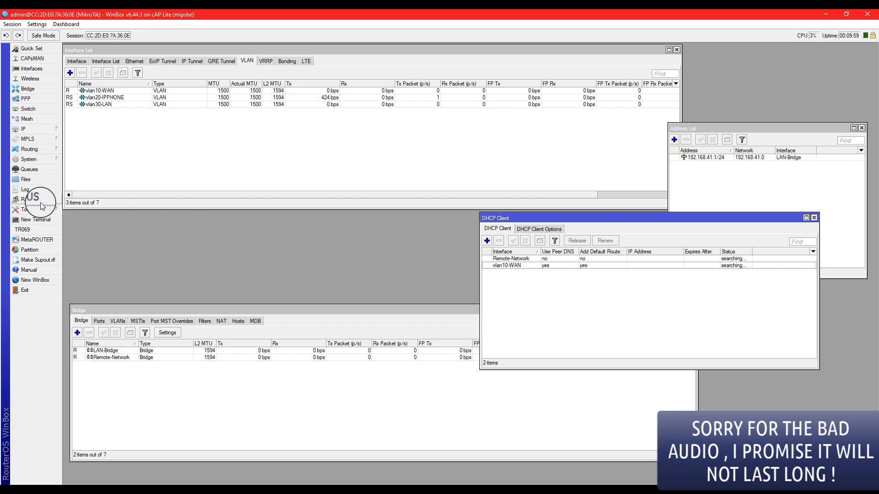
click(27, 209)
click(87, 301)
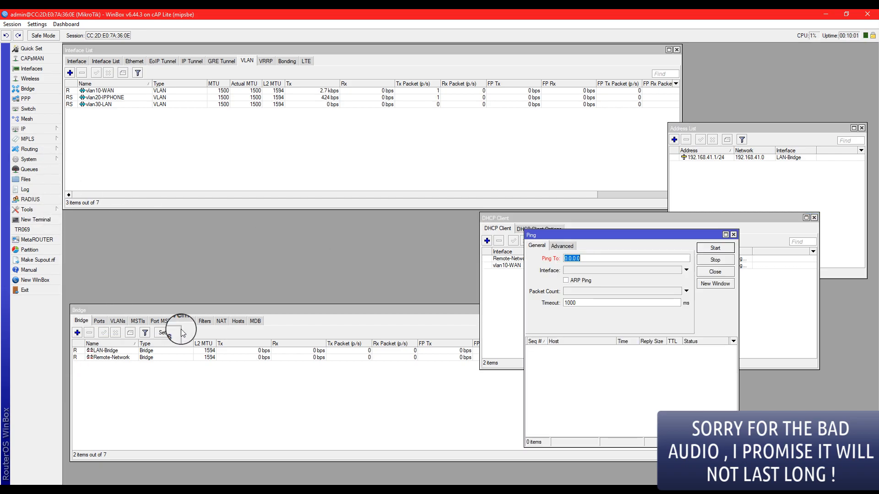
text(8.8.8.8)
key(Return)
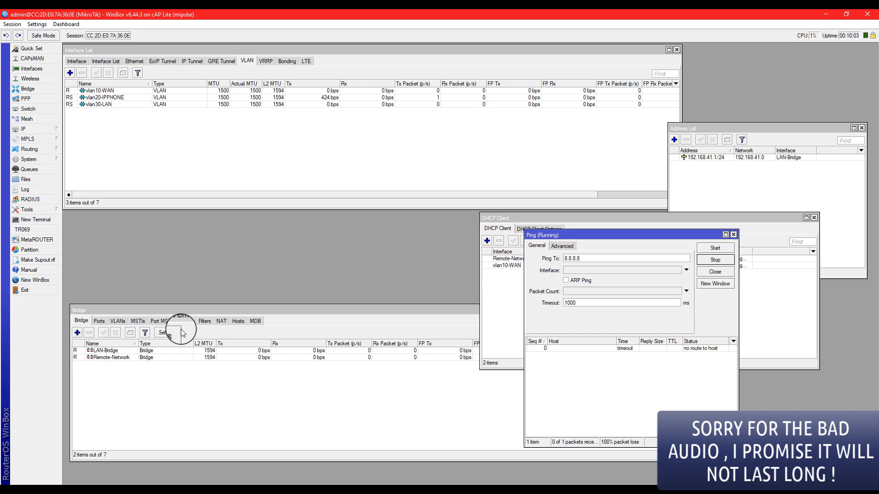
drag(558, 245, 121, 114)
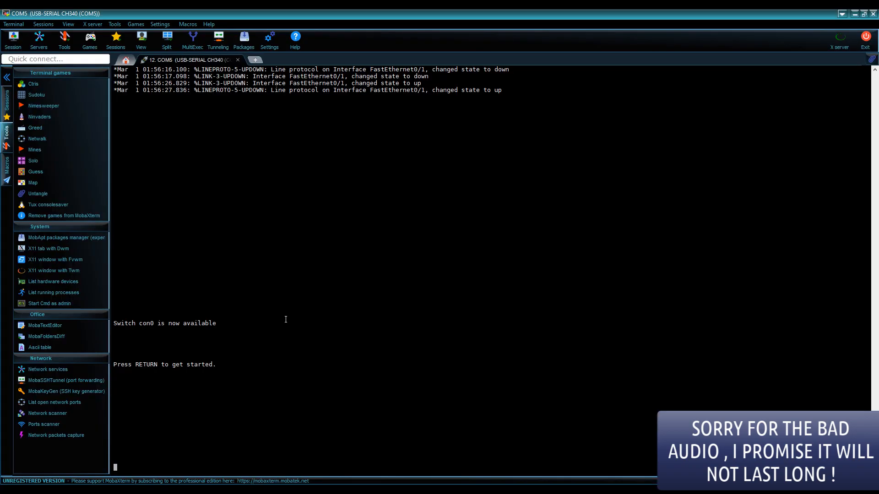
Enter privileged and global configuration mode (en, conf t) and select interface fa0/1
key(Return)
key(Return)
key(Return)
key(Return)
key(Return)
key(Return)
key(Return)
key(Return)
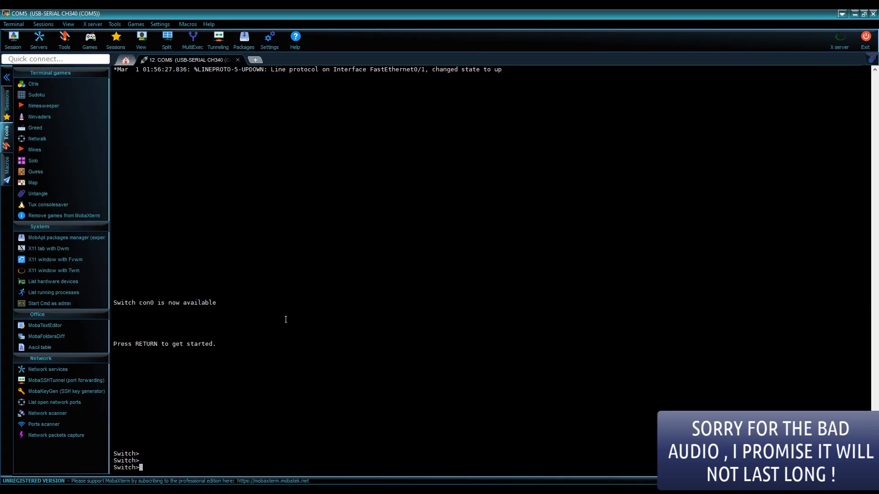
text(en)
key(Return)
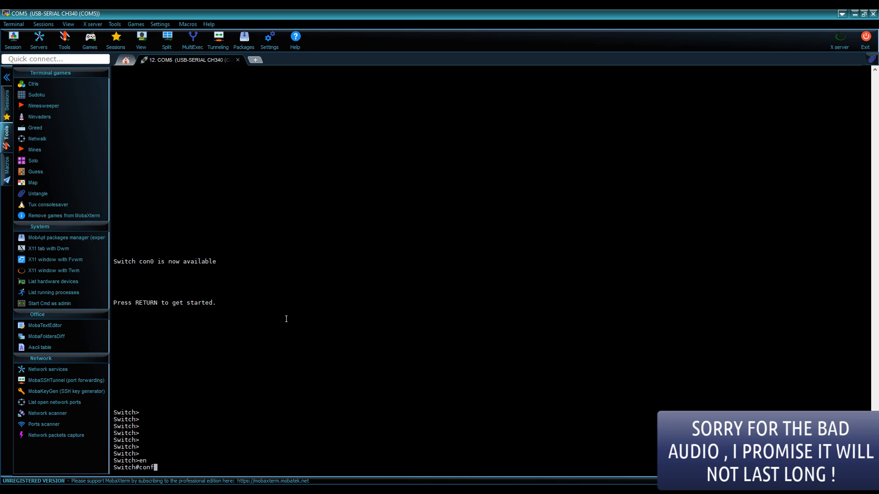
text(conf t)
key(Tab)
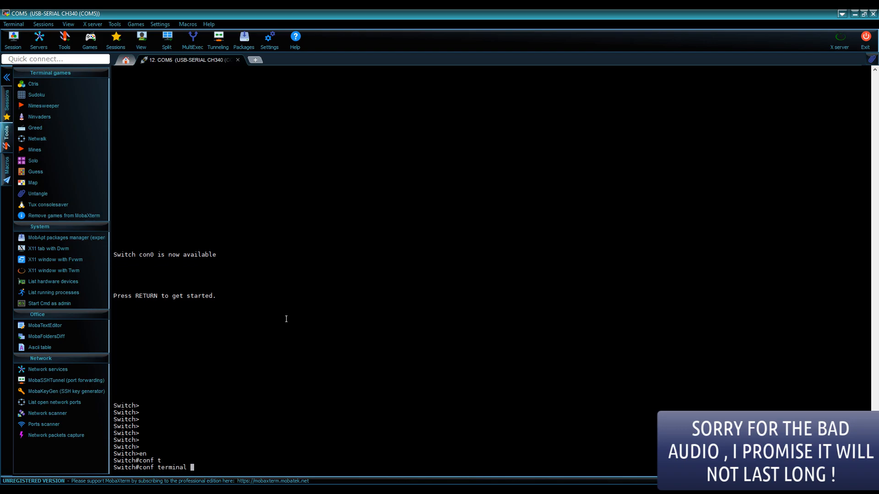
key(Return)
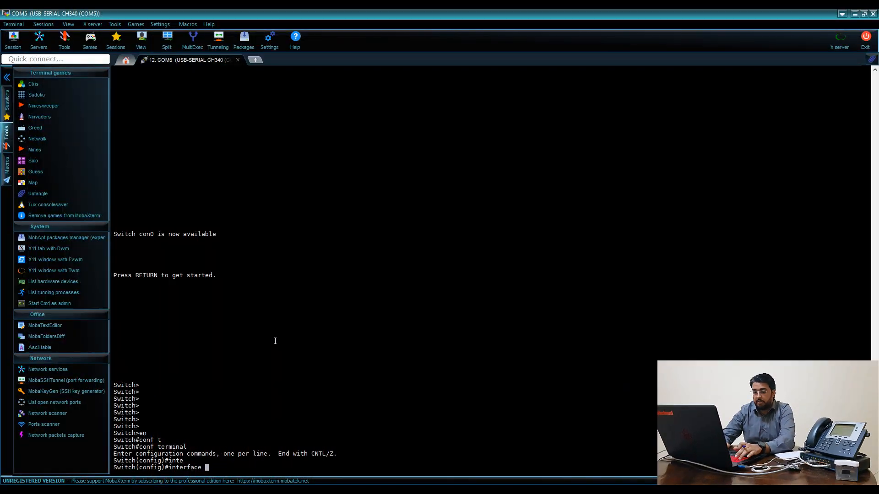
text(fa0/1)
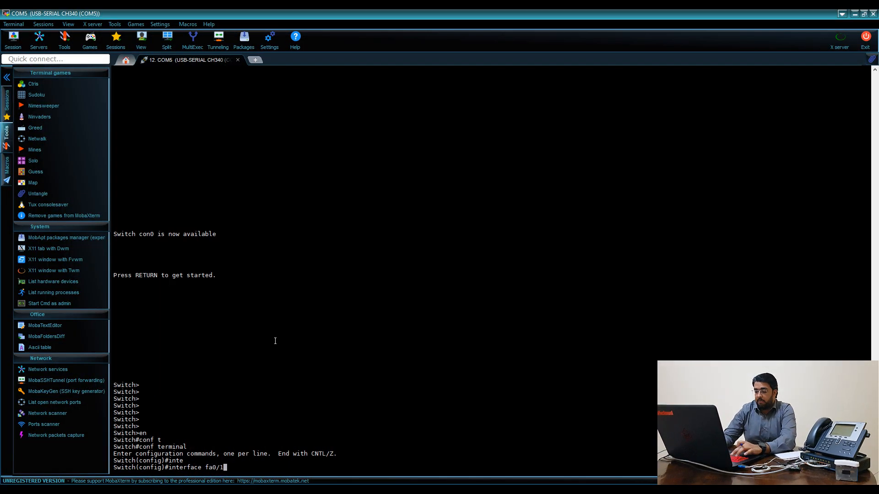
key(Return)
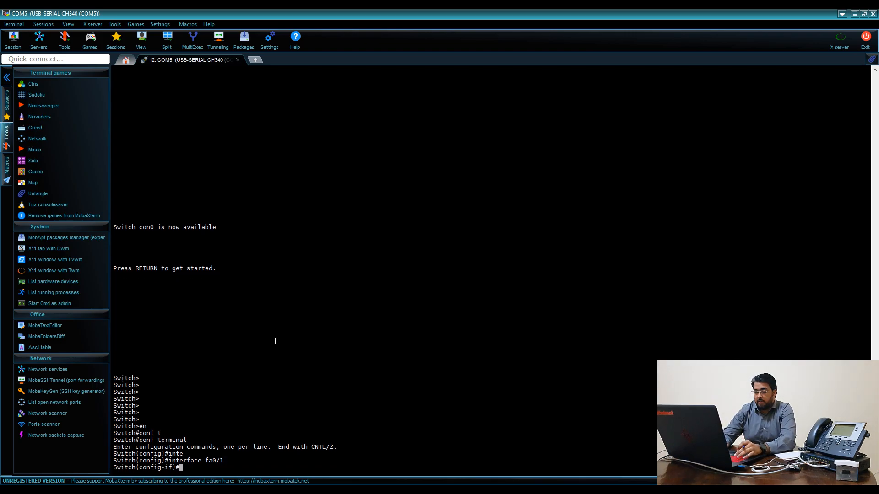
Set fa0/1 to switchport mode trunk, correcting the command along the way
text(sw)
key(Tab)
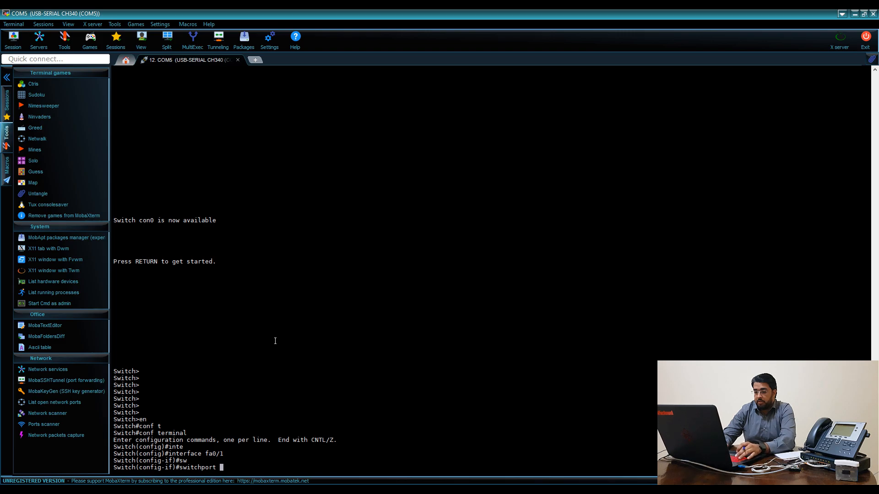
text(tr)
key(Tab)
text(e)
key(Tab)
key(BackSpace)
text(?)
key(BackSpace)
key(BackSpace)
key(BackSpace)
key(BackSpace)
key(BackSpace)
key(BackSpace)
text(mo)
key(Tab)
key(BackSpace)
key(BackSpace)
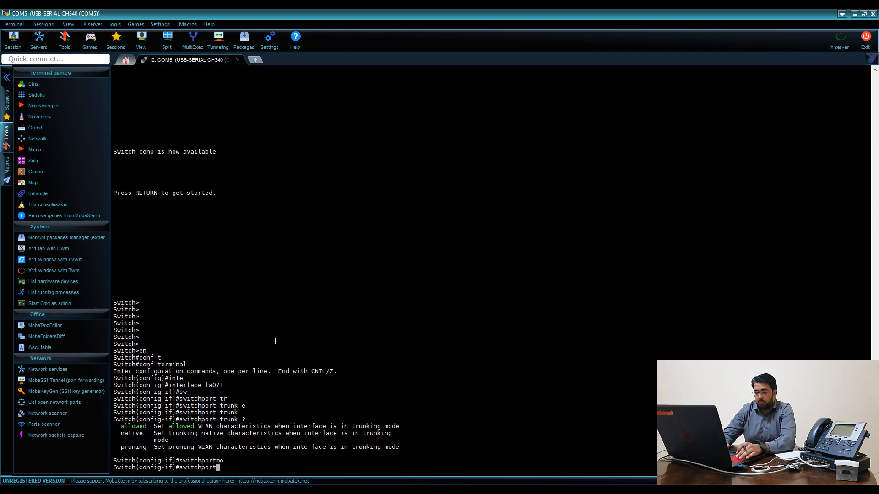
key(Tab)
text(mo)
key(Tab)
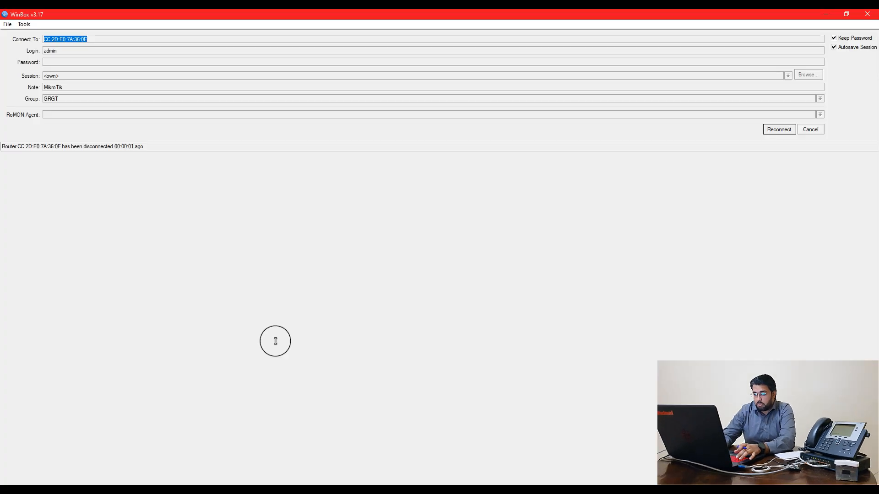
key(alt+Tab)
key(BackSpace)
key(BackSpace)
key(BackSpace)
key(BackSpace)
key(BackSpace)
key(BackSpace)
key(BackSpace)
key(BackSpace)
key(BackSpace)
key(BackSpace)
key(BackSpace)
key(BackSpace)
key(BackSpace)
key(BackSpace)
key(BackSpace)
key(BackSpace)
key(BackSpace)
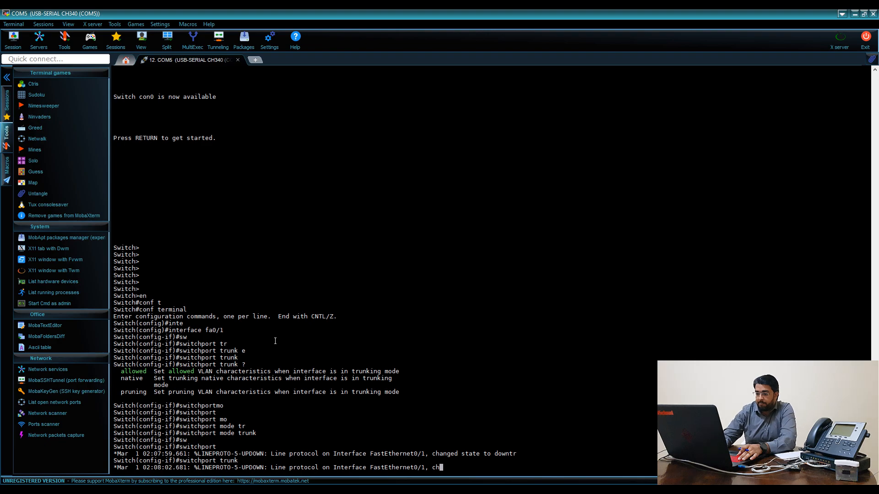
key(Return)
key(Return)
key(Return)
key(Return)
key(Return)
key(Return)
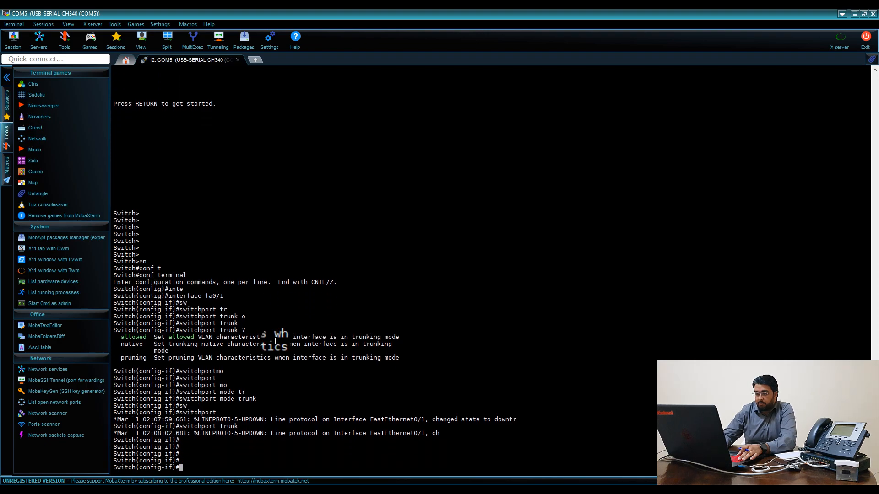
key(Return)
key(Return)
key(Return)
key(Return)
key(Return)
key(Return)
key(Return)
key(Return)
key(Return)
key(Return)
key(Return)
Page through do show run to confirm FastEthernet0/1 is in trunk mode
text(do hw)
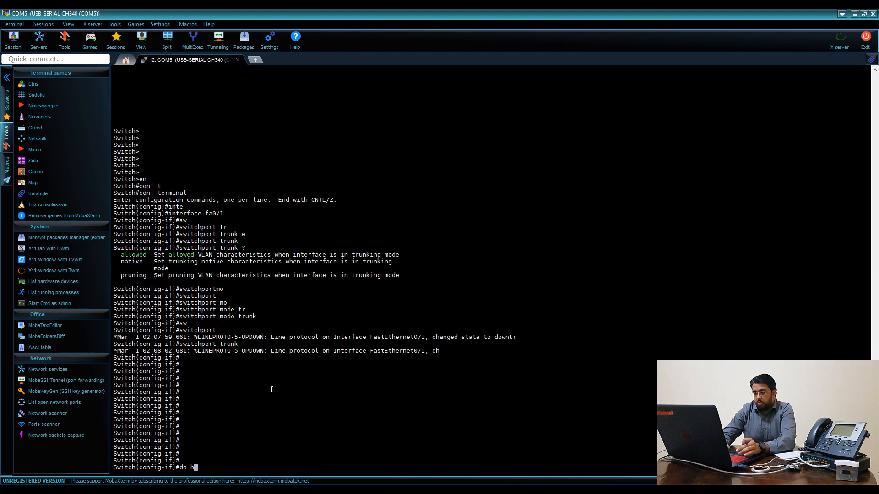
key(BackSpace)
key(BackSpace)
key(BackSpace)
text(show run)
key(Return)
key(Up)
key(BackSpace)
text(n)
key(Return)
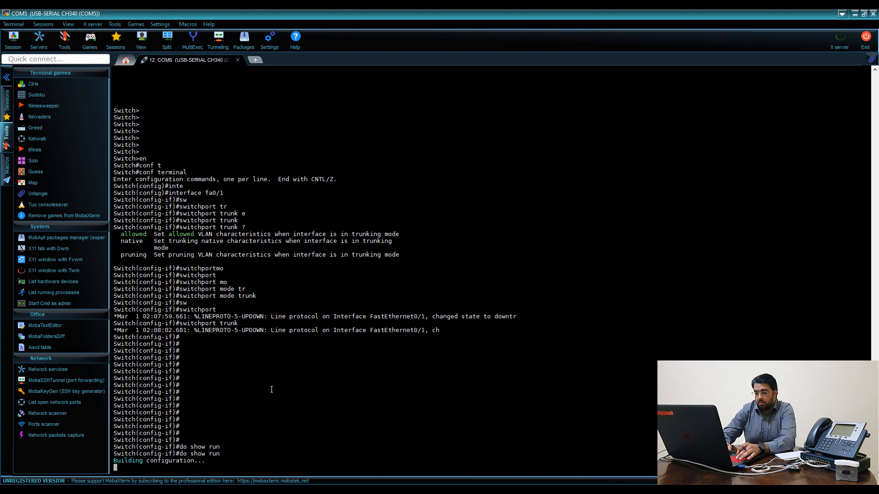
key(space)
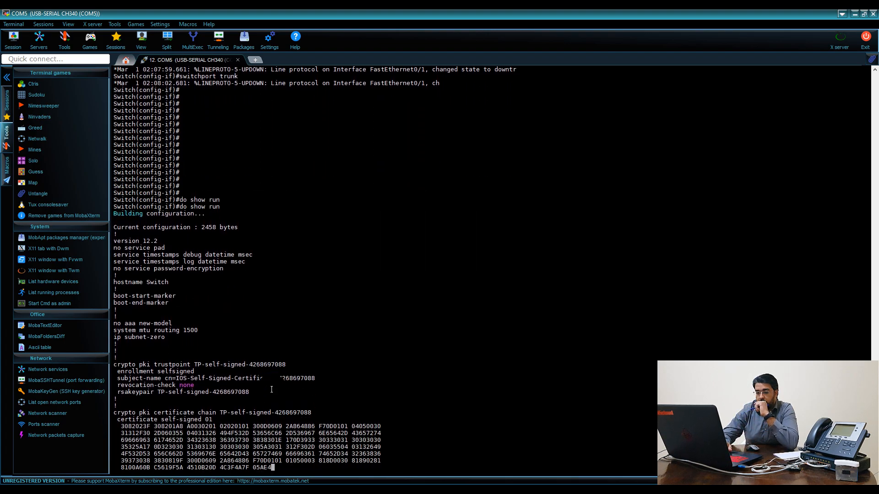
key(space)
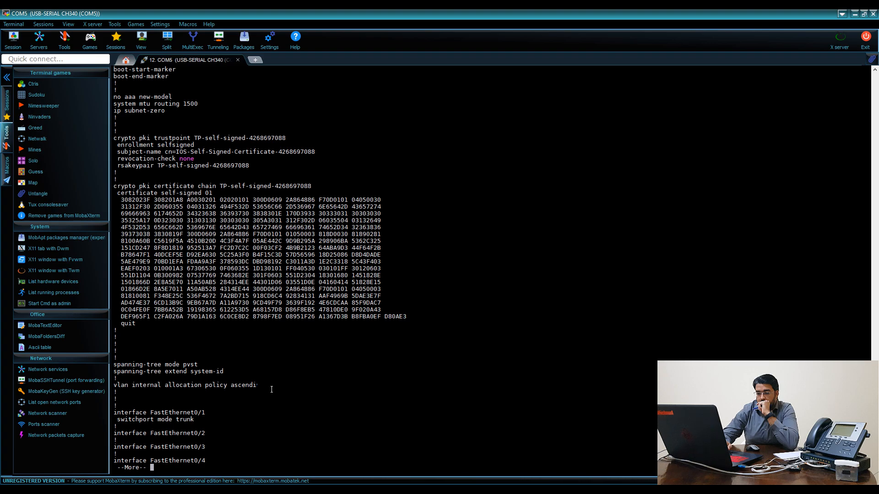
key(q)
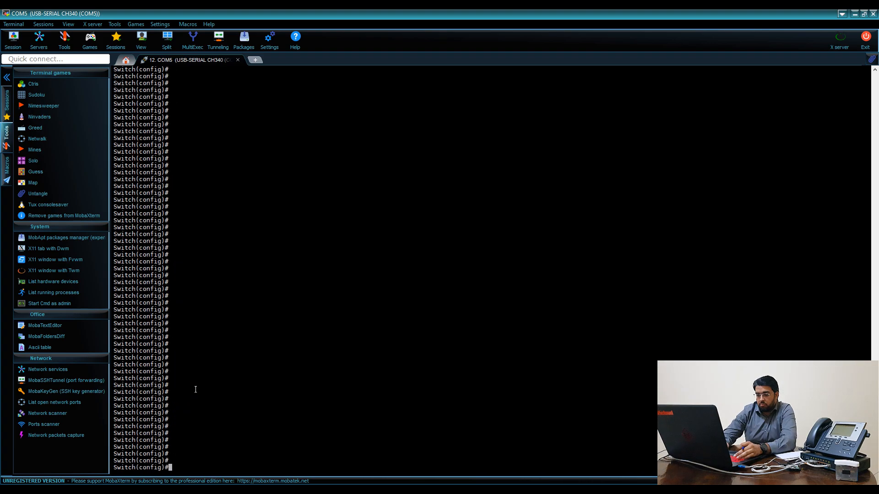
Leave the fa0/1 configuration and switch to configuring interface fa0/8
text(in)
key(Tab)
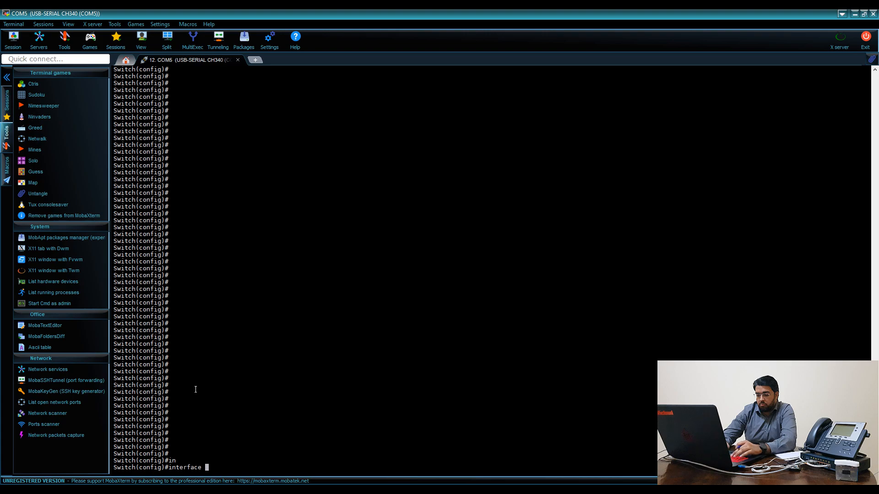
text(fa0/1)
key(Return)
key(Return)
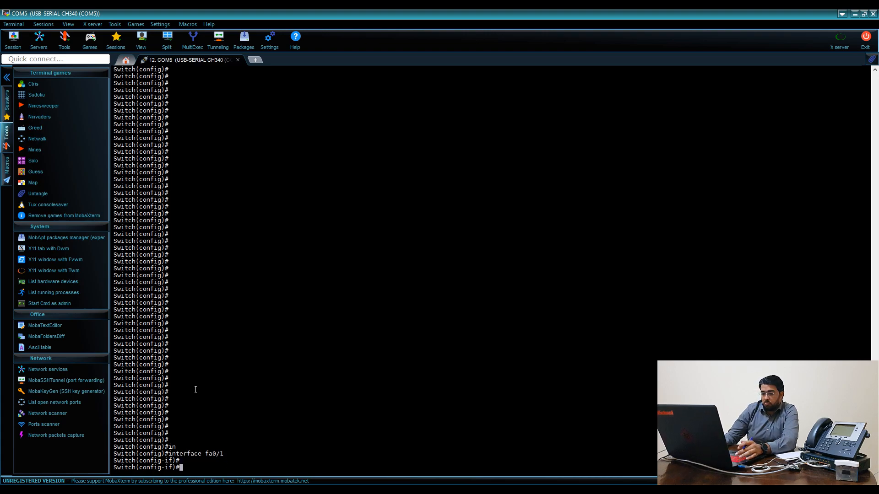
key(Return)
key(Return)
key(Return)
key(Return)
key(Return)
key(Return)
key(Return)
key(Return)
key(Return)
key(Return)
key(Return)
key(Return)
key(Return)
key(Return)
key(Return)
key(Return)
key(Return)
key(Return)
key(Return)
key(Return)
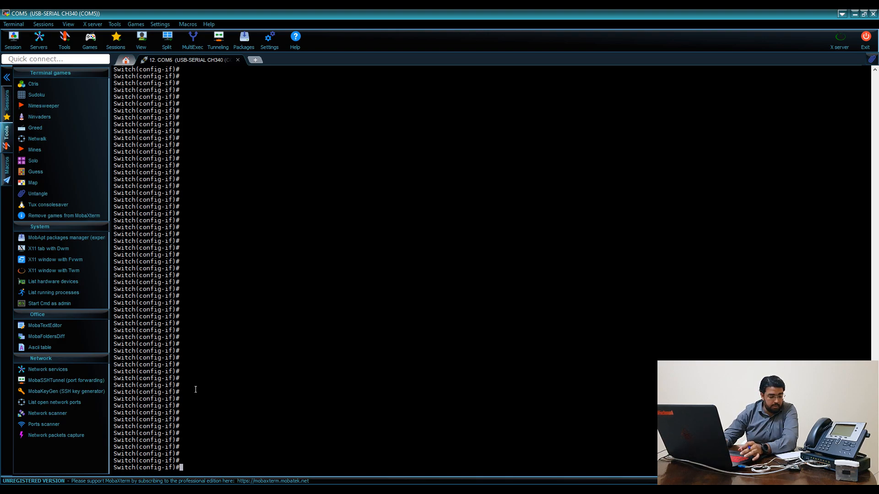
text(exit)
key(Return)
text(cl)
key(Return)
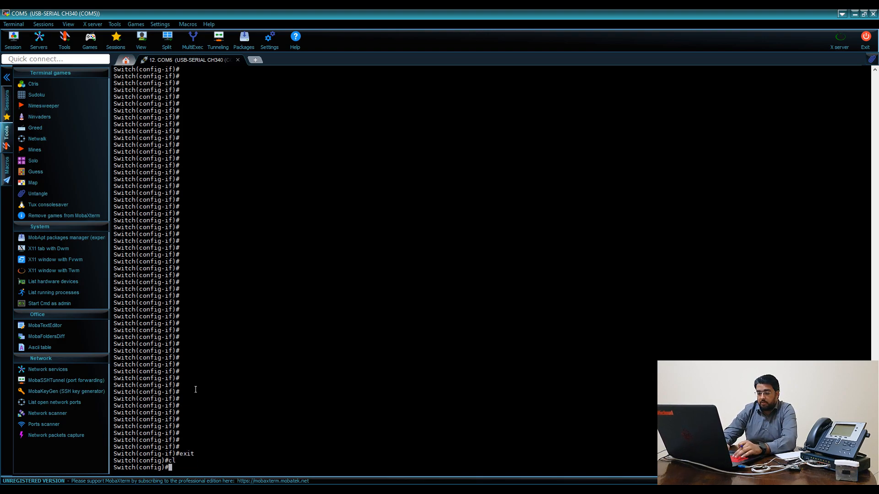
text(in)
key(Tab)
text(v)
key(Tab)
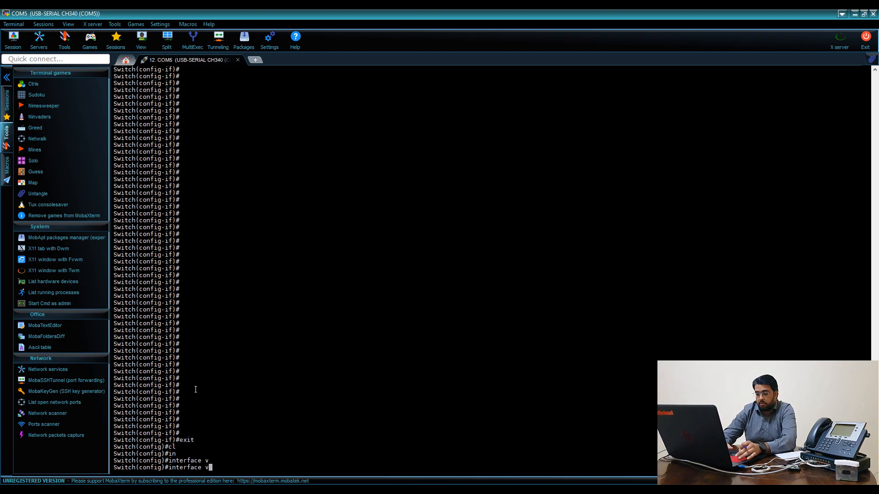
key(BackSpace)
text(fa0/8)
key(Return)
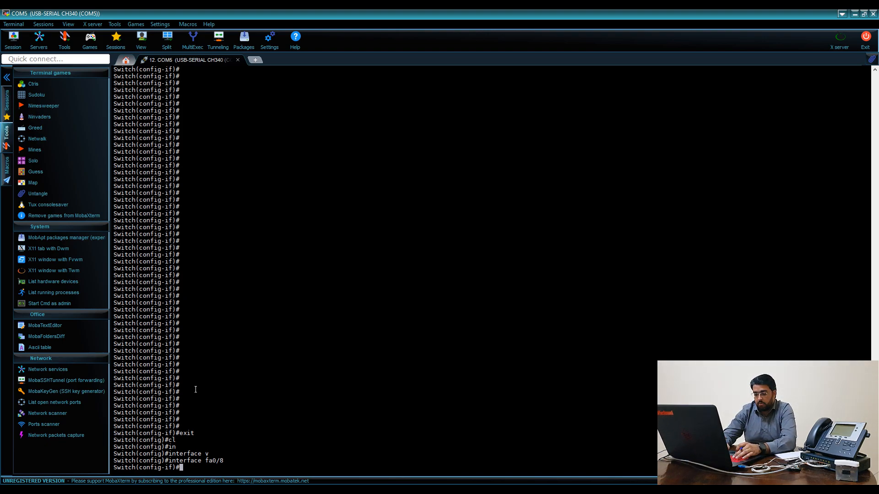
Set fa0/8 to switchport mode access with access VLAN 10
text(sw)
key(Tab)
text(mo)
key(Tab)
text(acc)
key(Return)
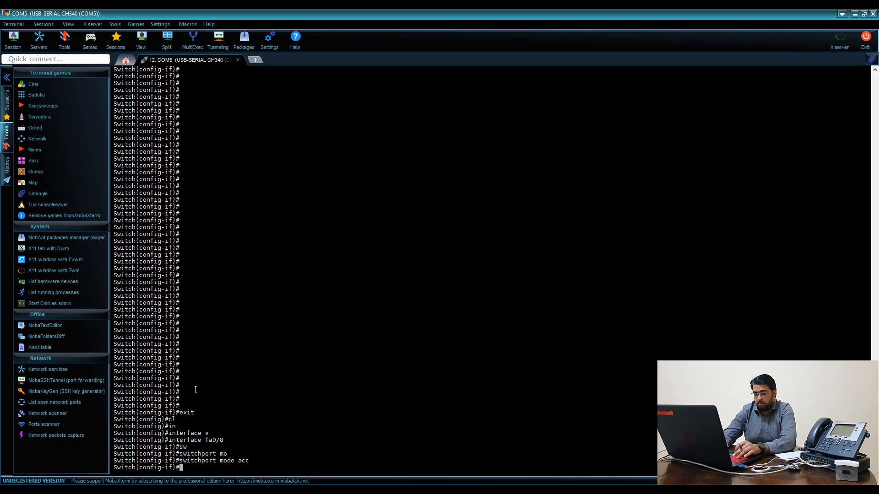
text(sw)
key(Tab)
text(acc)
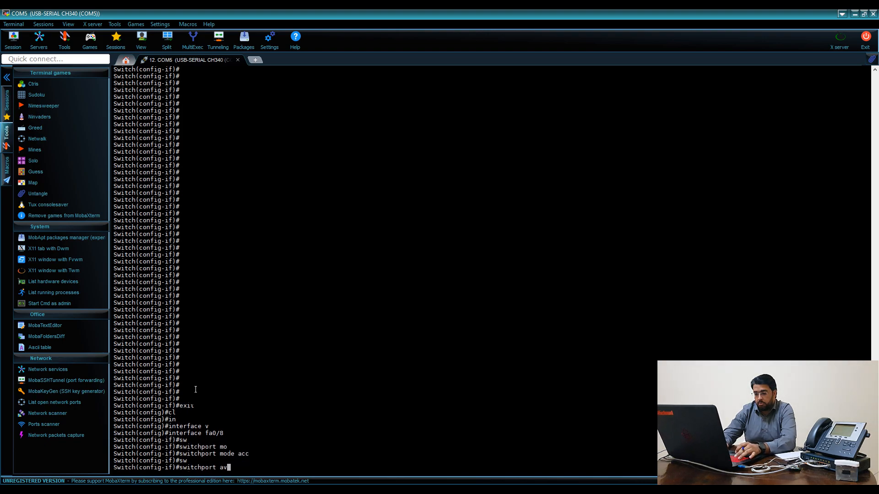
key(Tab)
text(v)
key(Tab)
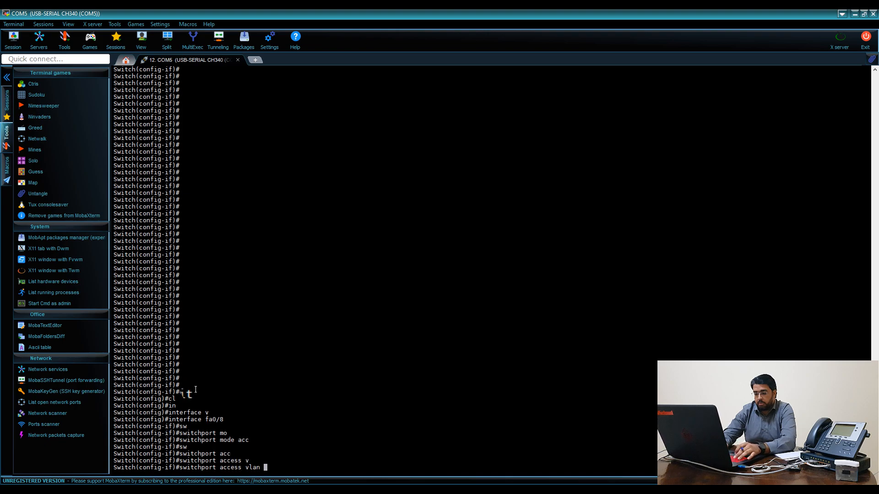
text(10)
key(Return)
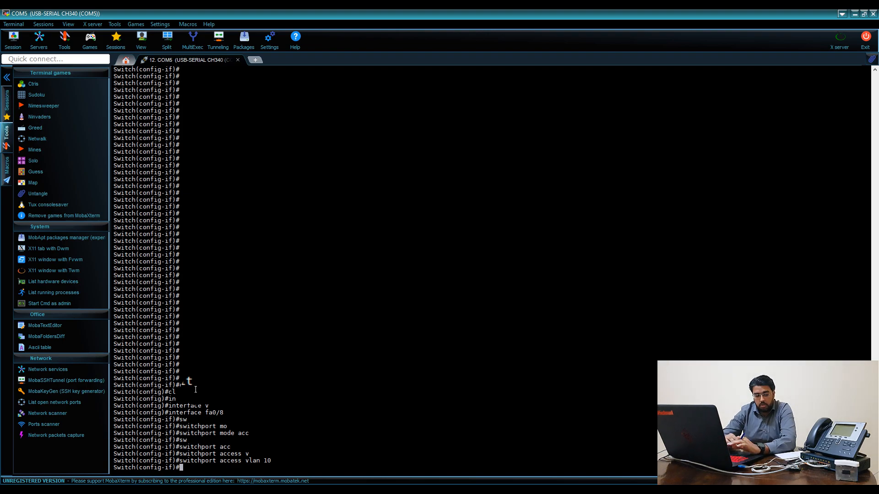
text(exit)
key(Return)
text(inter)
key(Tab)
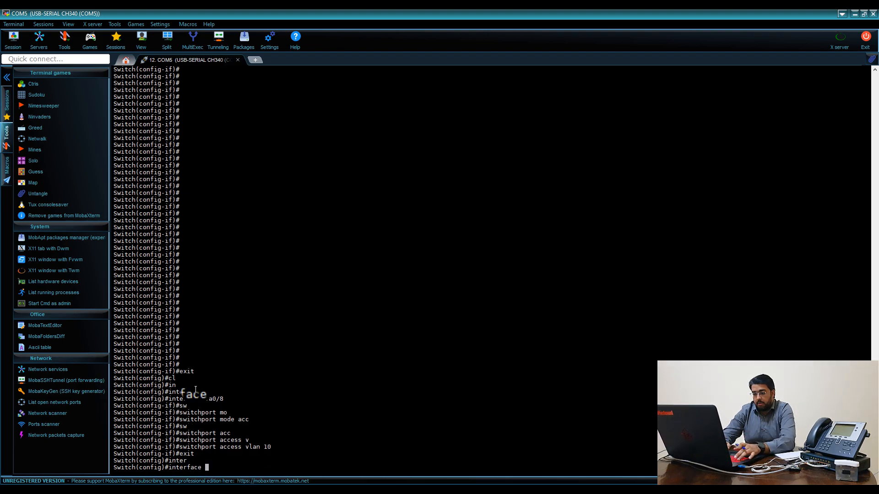
text(v)
key(Tab)
text(l)
key(Tab)
text(10)
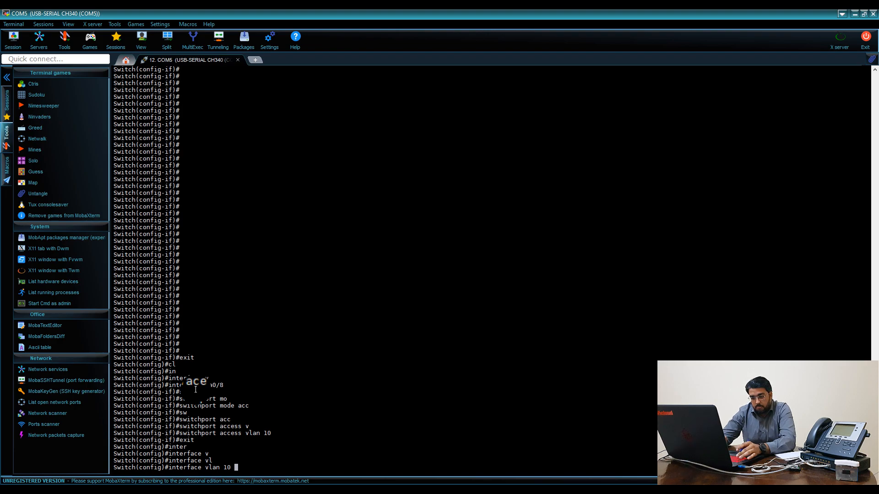
key(Return)
text(ip add)
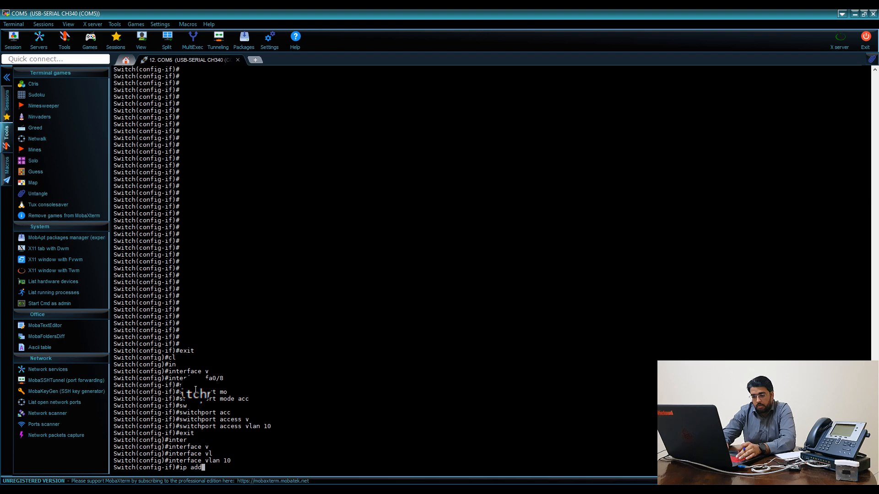
key(Tab)
text(dh)
key(Tab)
key(Return)
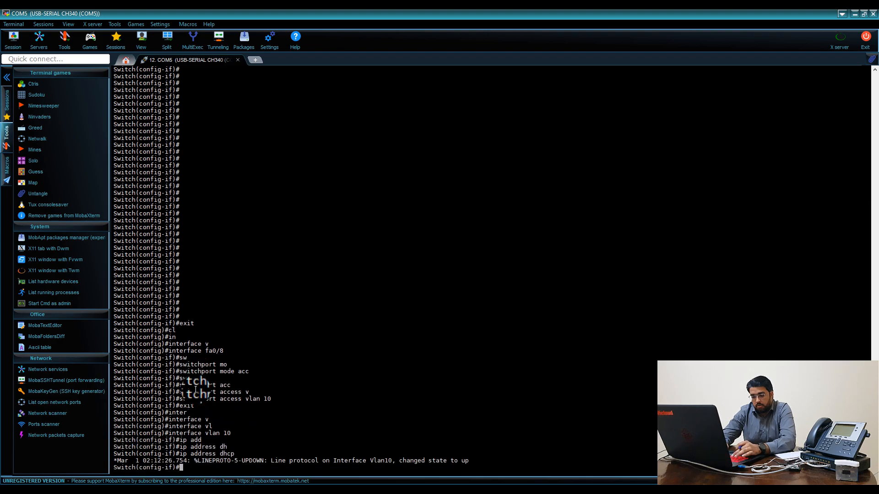
key(Return)
key(Return)
key(Return)
key(Return)
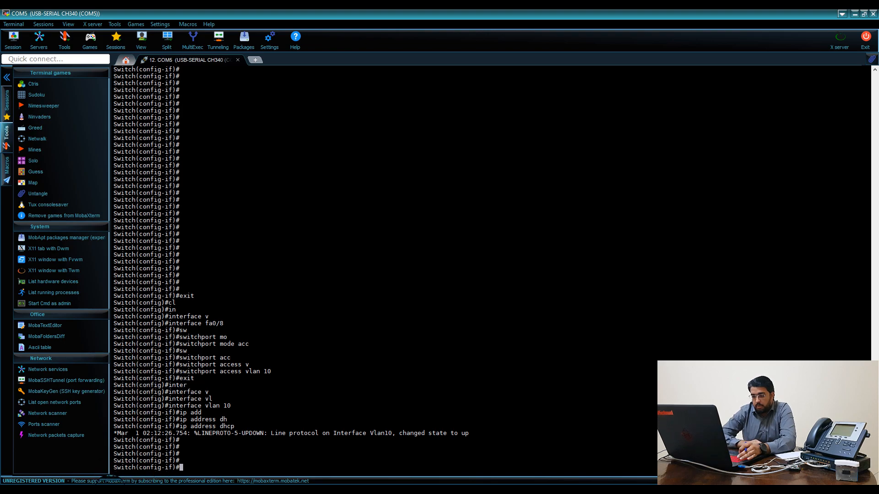
click(120, 489)
Log in to the cAP Lite router with its password
click(328, 462)
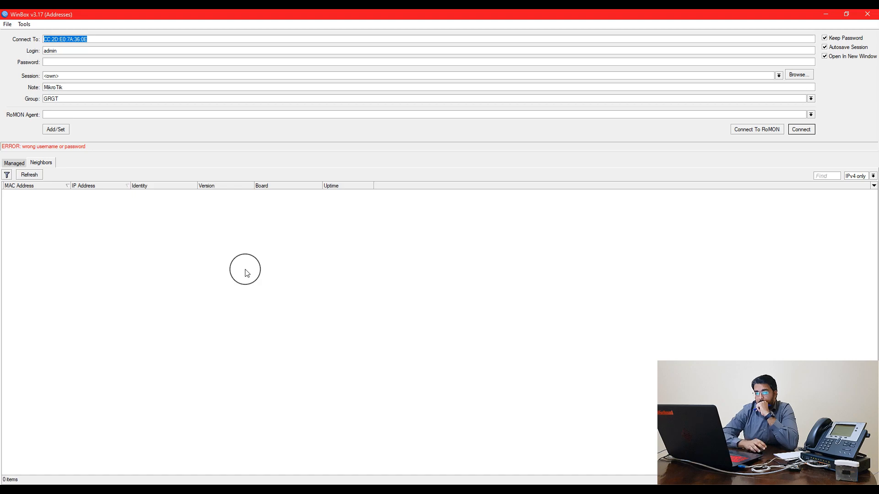
key(Tab)
key(Tab)
text(*******)
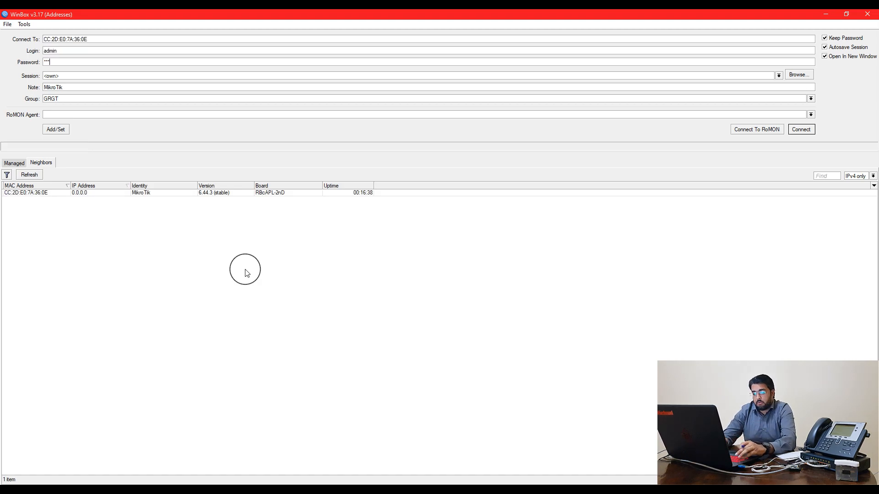
key(Return)
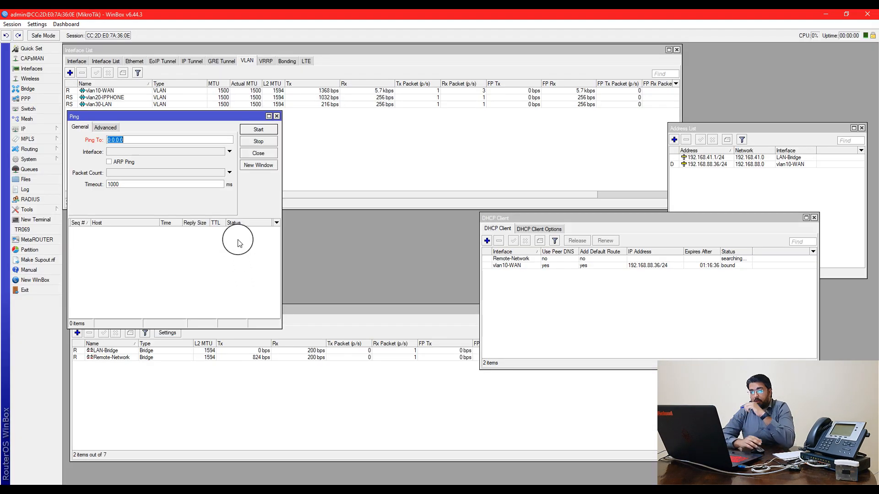
Ping 8.8.8.8 and stop after three successful replies with no loss
click(277, 117)
click(568, 266)
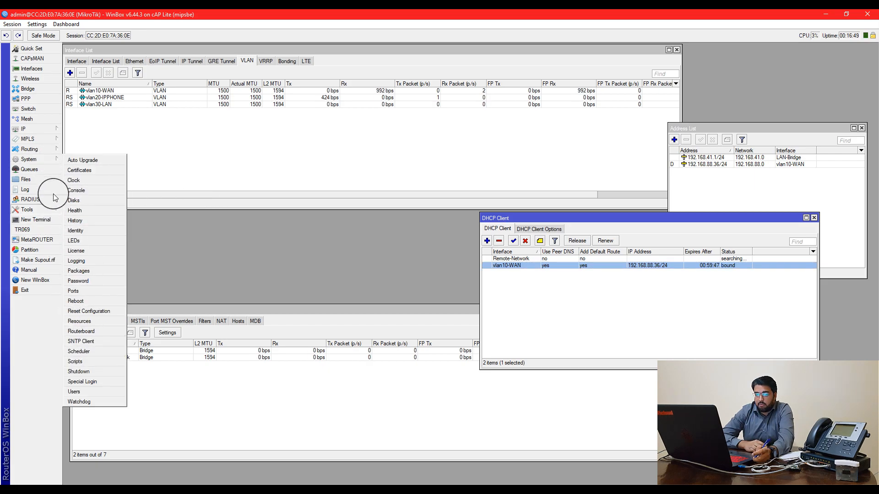
mouse_move(52, 211)
click(73, 299)
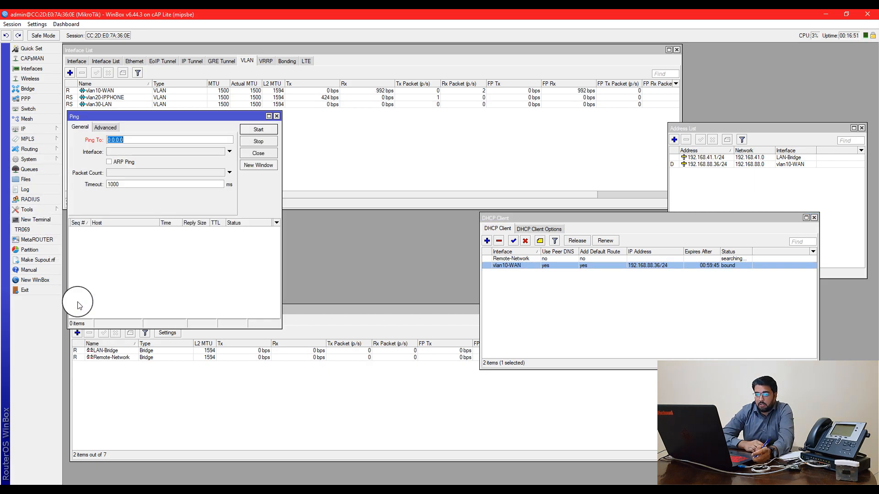
text(8.8.8.8)
key(Return)
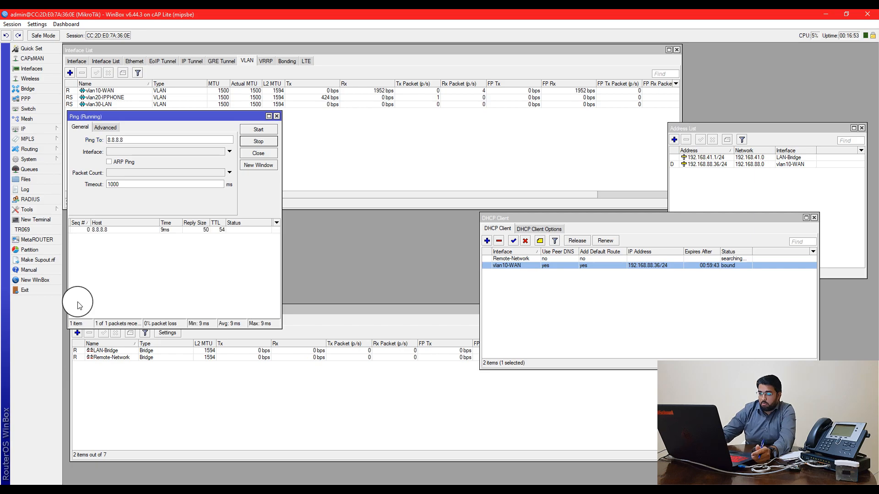
click(257, 142)
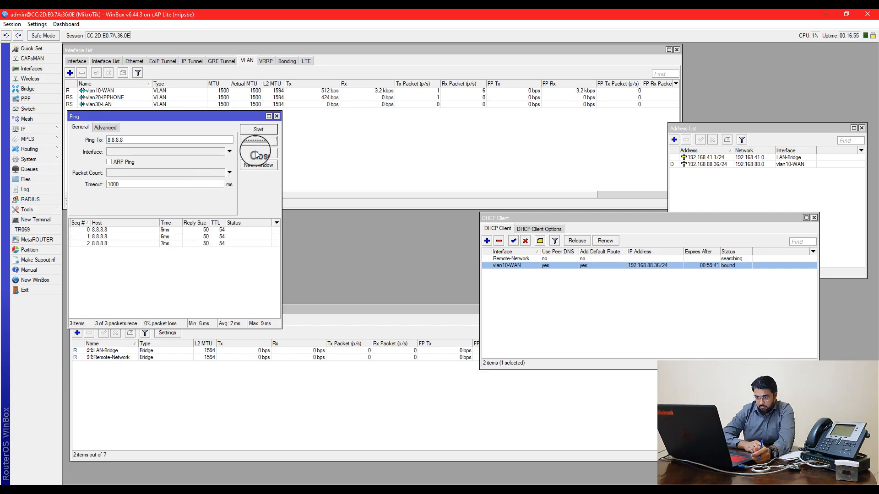
click(256, 154)
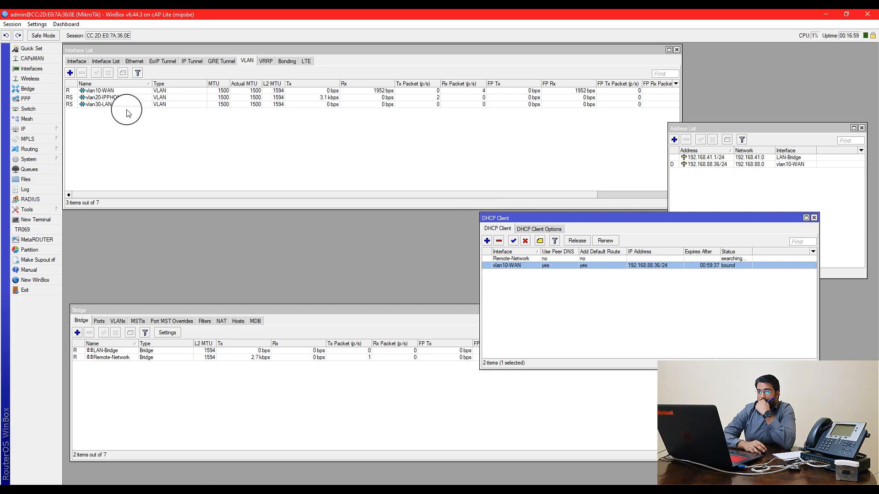
click(113, 91)
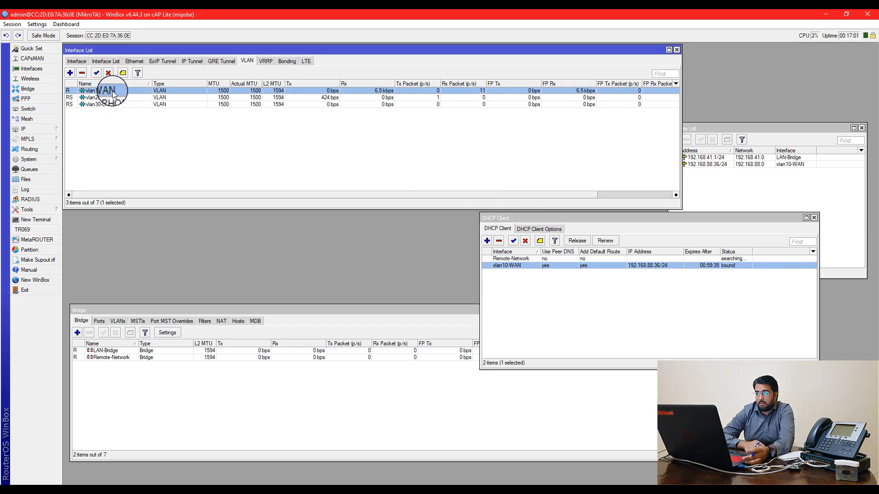
click(553, 288)
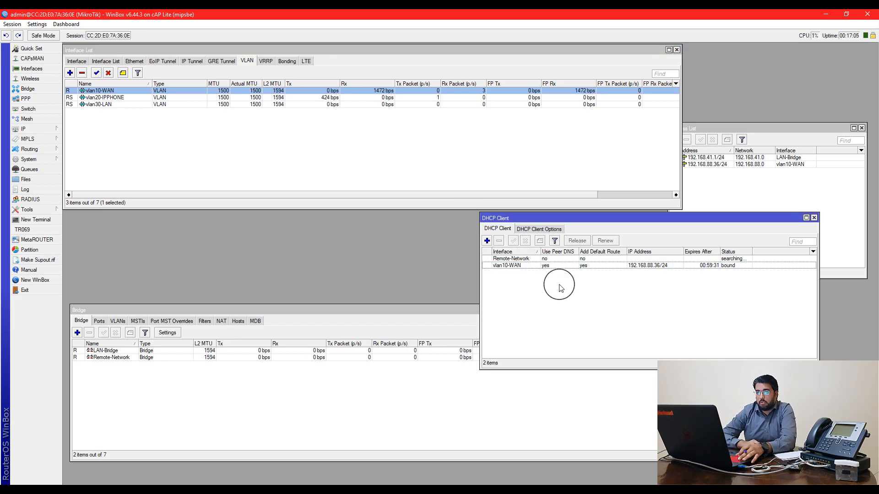
key(alt+Tab)
key(alt+Tab)
key(alt+Tab)
key(alt+Tab)
Enter interface fa0/2 and set it to switchport mode access
key(Tab)
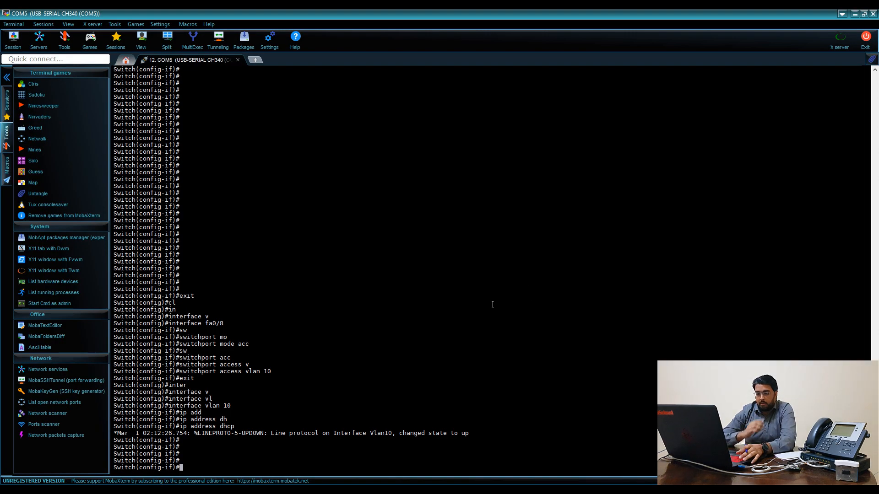
text(inte)
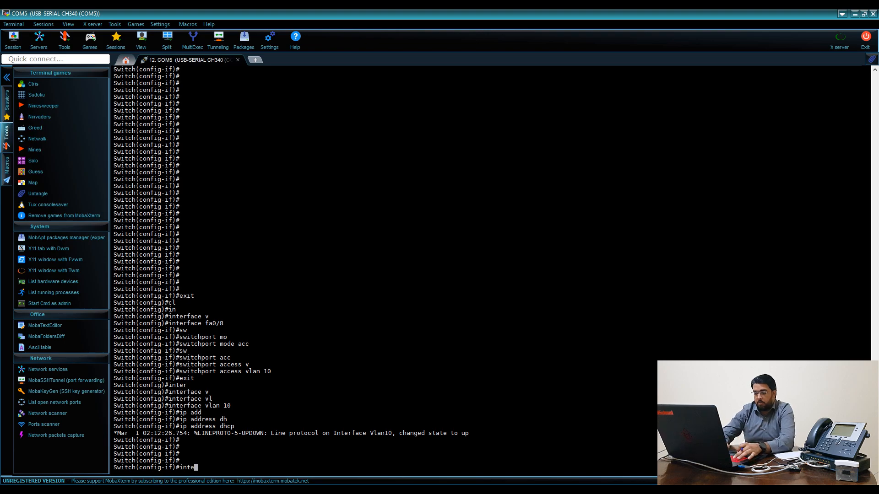
text(r fa0/2)
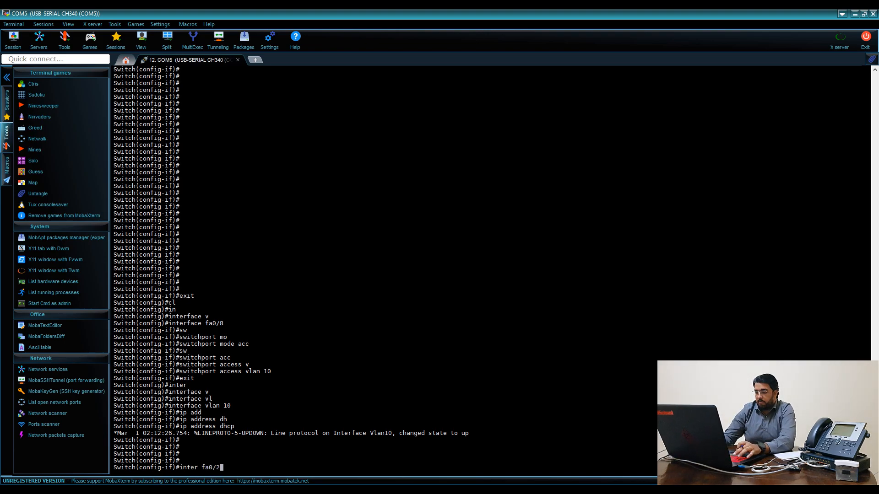
key(Return)
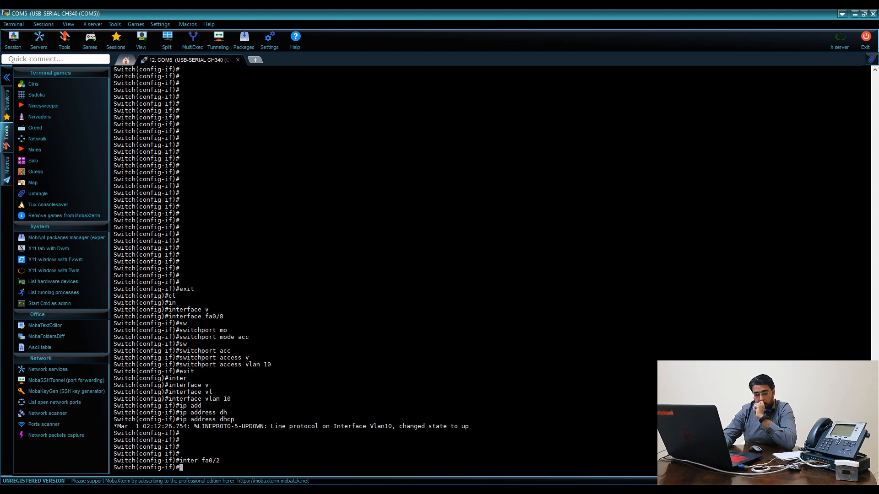
text(sw)
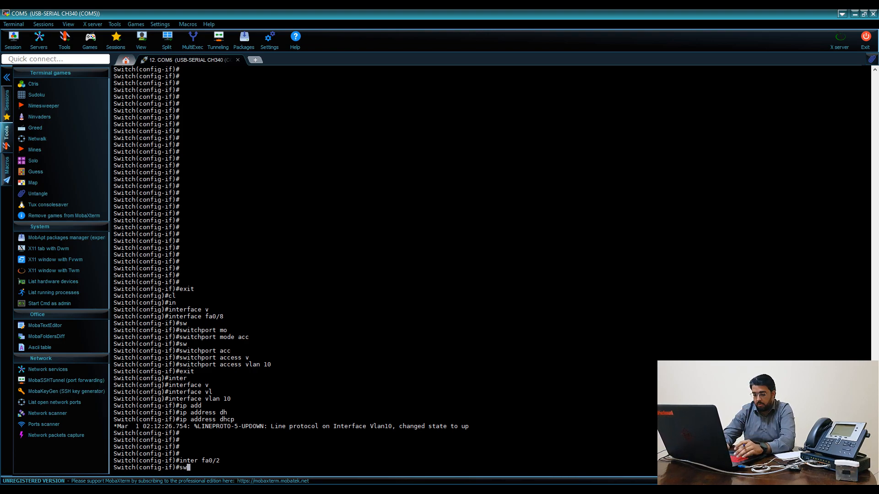
key(Tab)
text(ac)
key(Tab)
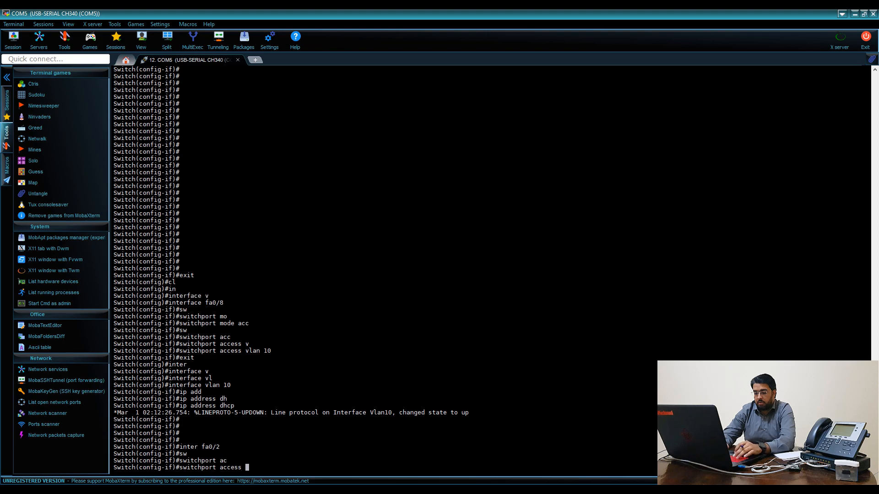
key(BackSpace)
key(BackSpace)
key(BackSpace)
key(BackSpace)
key(BackSpace)
key(BackSpace)
key(BackSpace)
text(mod)
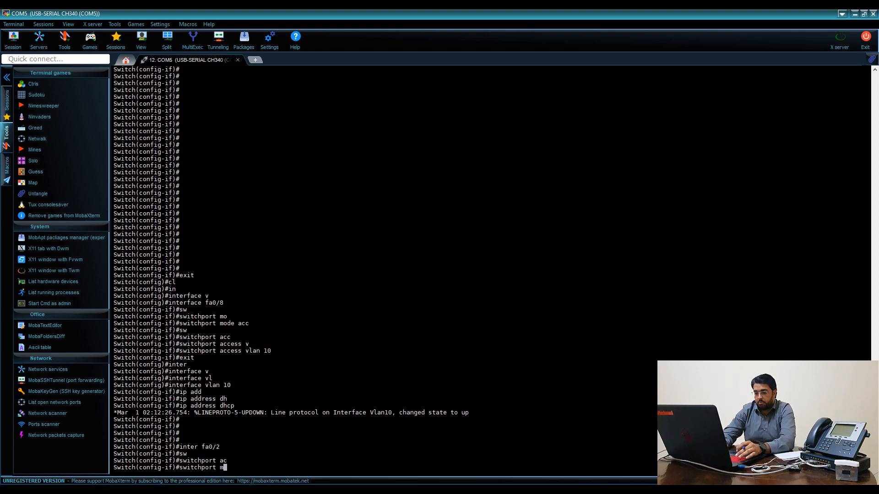
key(Tab)
text(ac)
key(Tab)
key(Return)
Assign fa0/2 to access VLAN 20, replacing the mistyped 10
text(sw)
key(Tab)
text(acc)
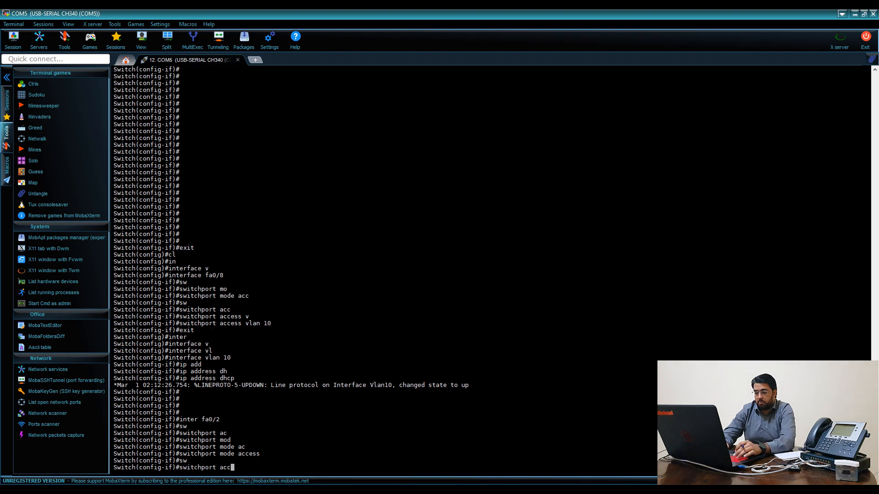
key(Tab)
text(v)
key(Tab)
text(10)
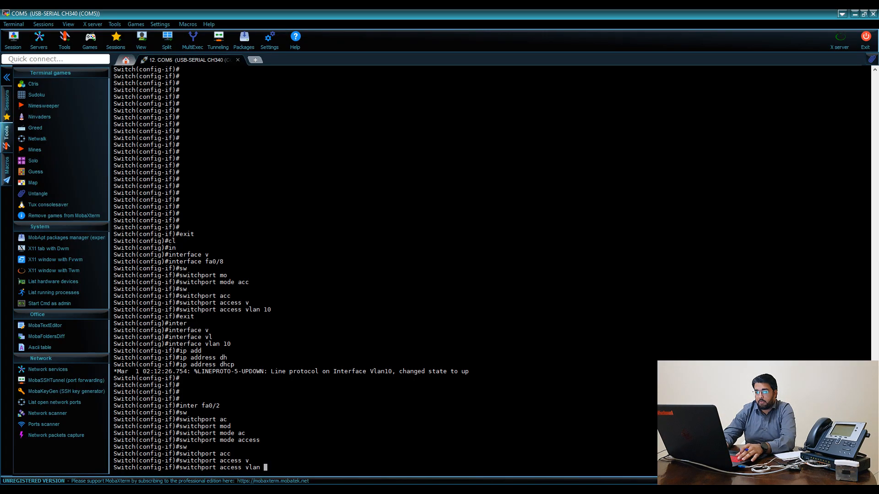
text(20)
key(Return)
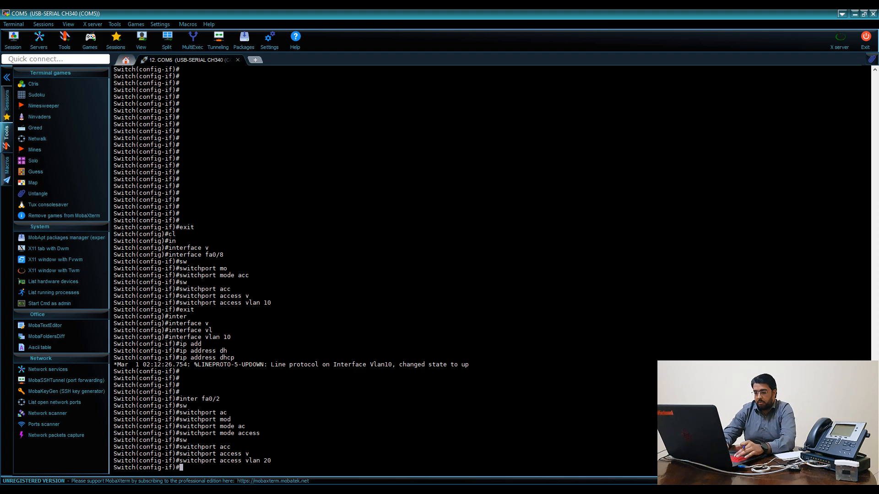
Configure interface Vlan20 with ip address dhcp, then exit
text(inter)
key(Tab)
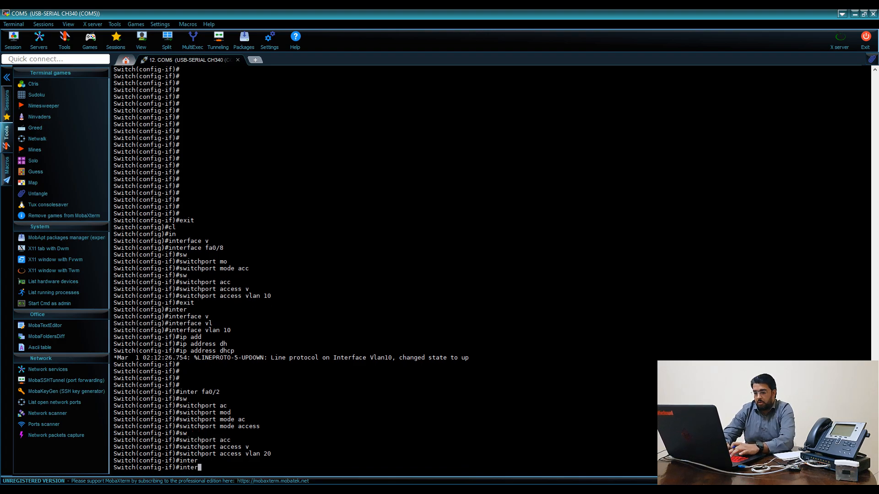
text(vlan20)
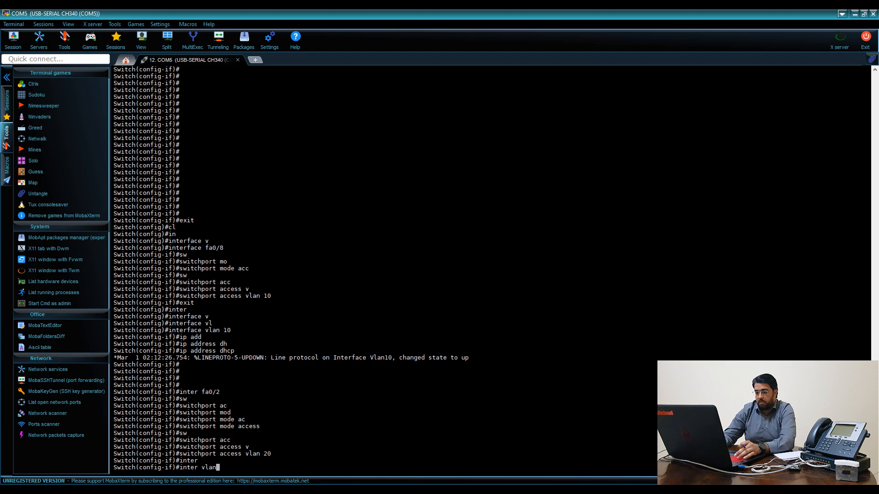
key(Return)
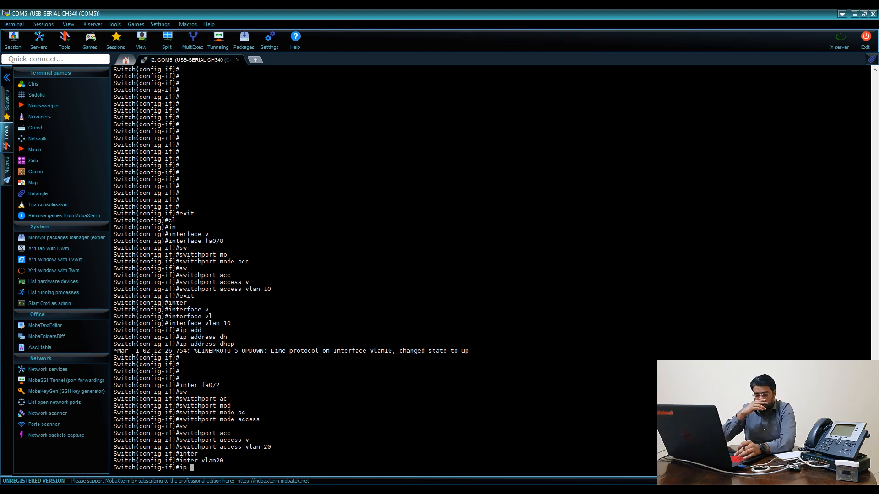
key(Tab)
text(dh)
key(Tab)
key(Return)
key(Return)
key(Return)
key(Return)
key(Return)
key(Return)
key(Return)
key(Return)
key(Return)
text(exit)
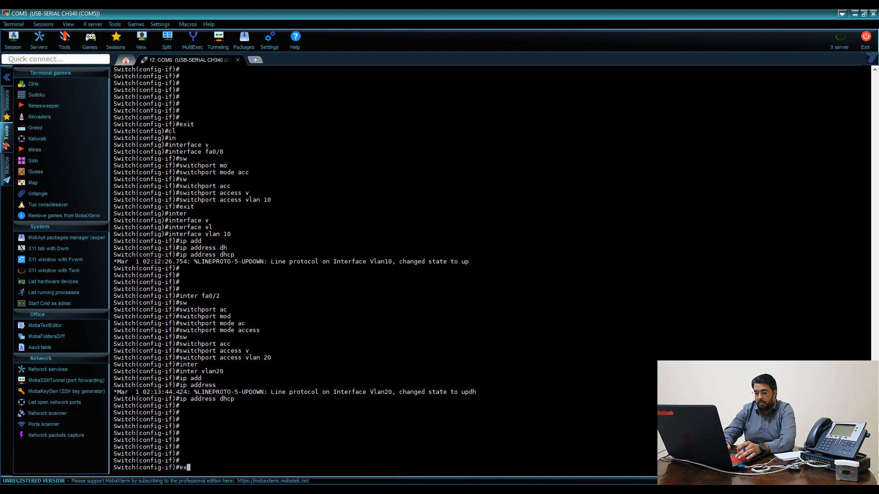
key(Return)
text(inter)
key(Tab)
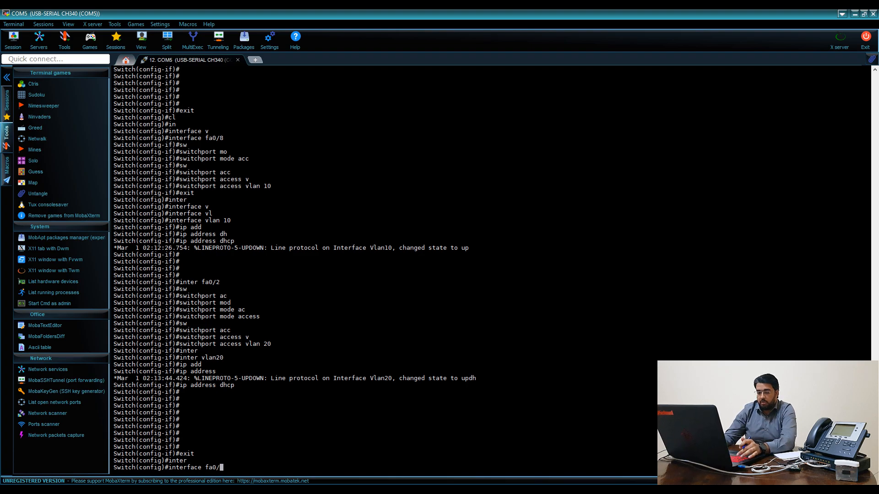
Enter interface fa0/3 and assign it to access VLAN 30 with 'switchport access vlan 30'
text(fa0/3)
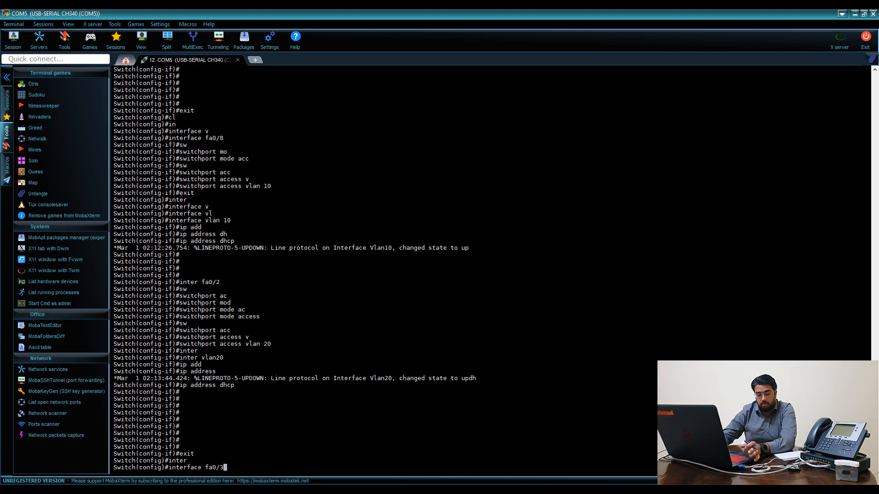
key(alt+Tab)
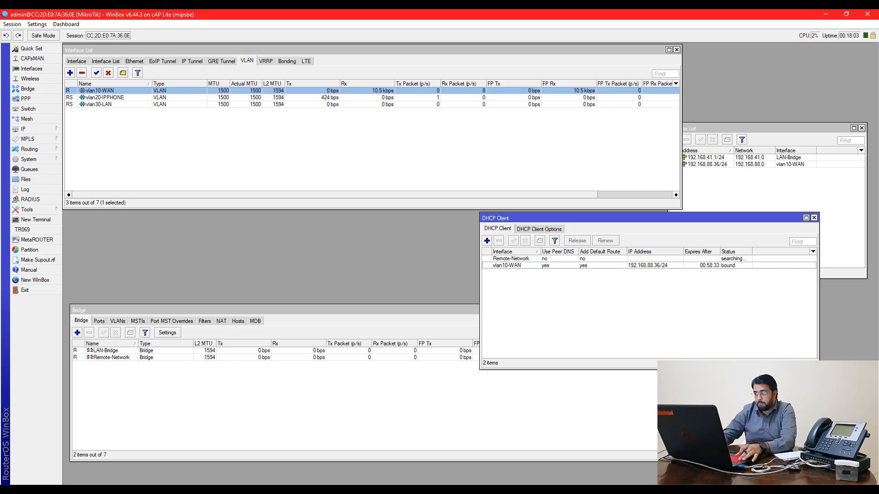
key(alt+Tab)
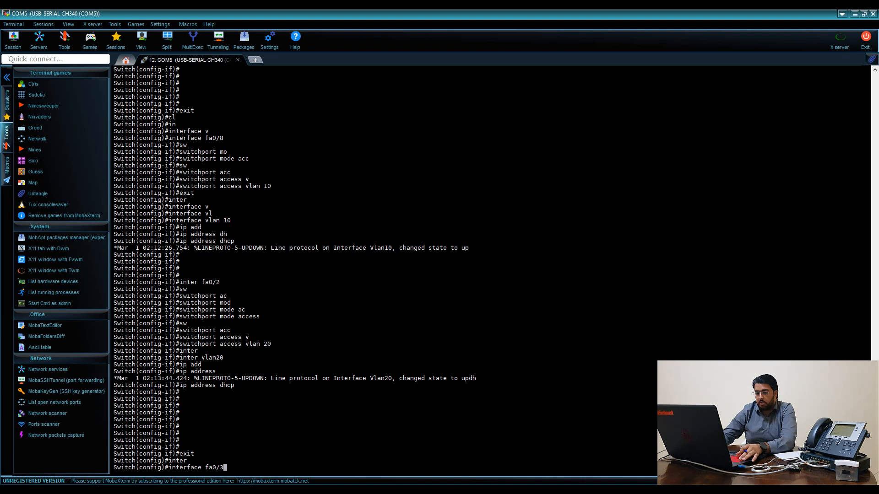
key(Return)
text(sw)
key(Tab)
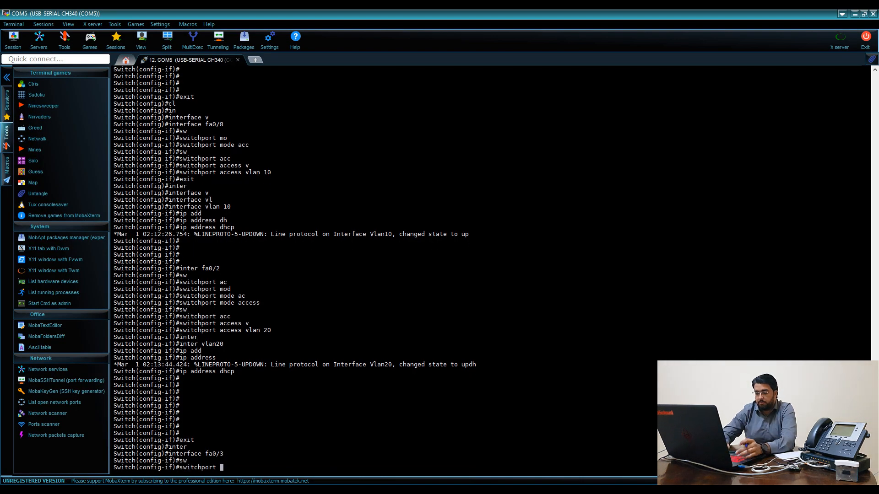
text(ac)
key(Tab)
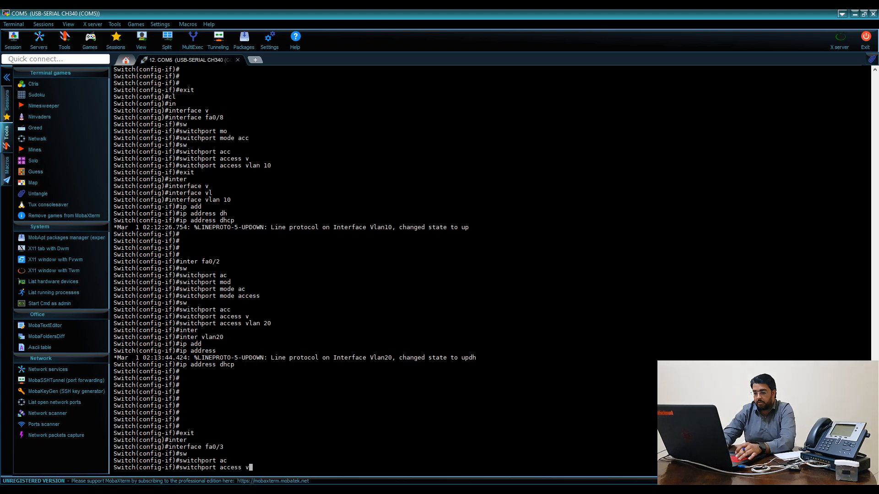
text(v)
key(Tab)
text(30)
key(Return)
key(Return)
key(Return)
key(Return)
key(Return)
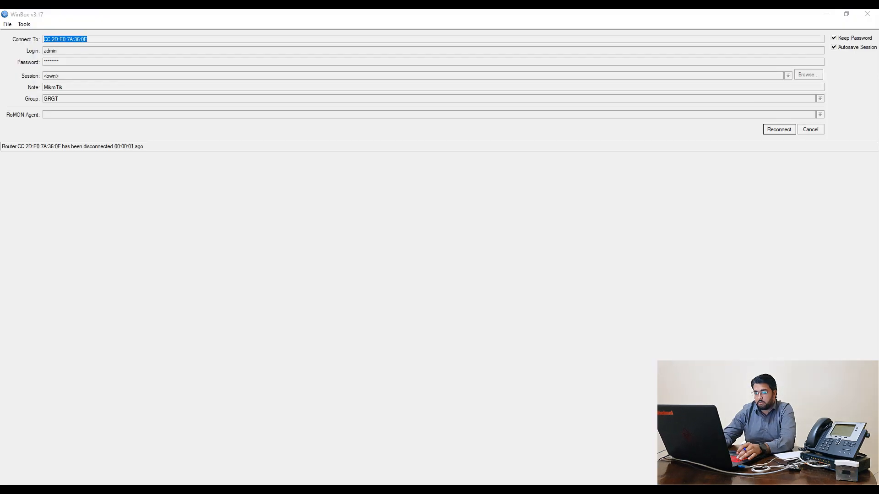
Set port fa0/3 to 'switchport mode access'
key(alt+Tab)
key(alt+Tab)
key(alt+Tab)
key(alt+Tab)
key(alt+Tab)
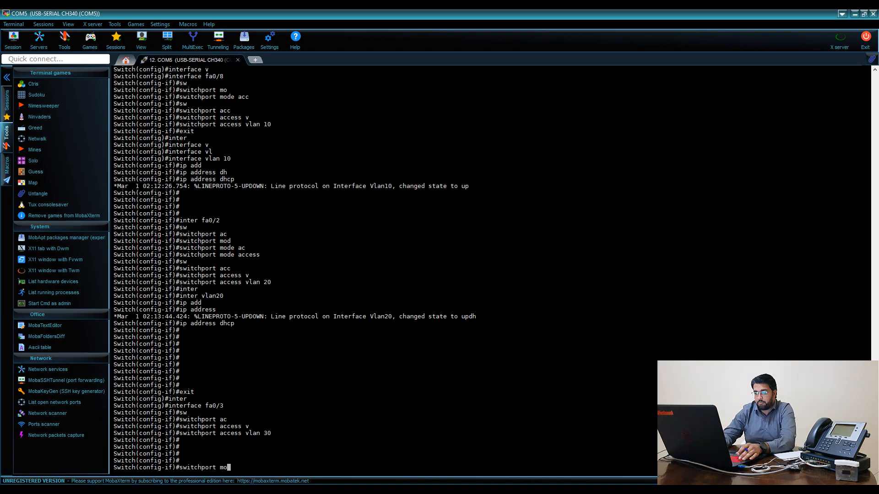
text(d)
key(Tab)
text(a)
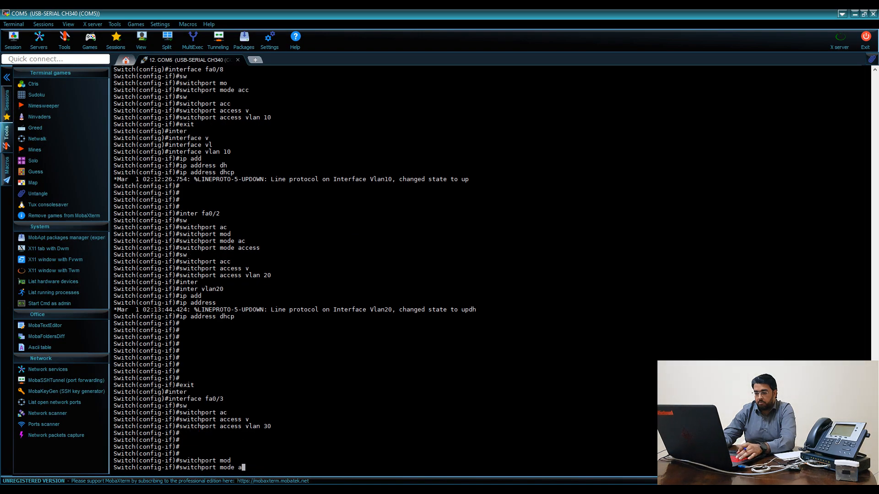
text(c)
key(Tab)
key(Return)
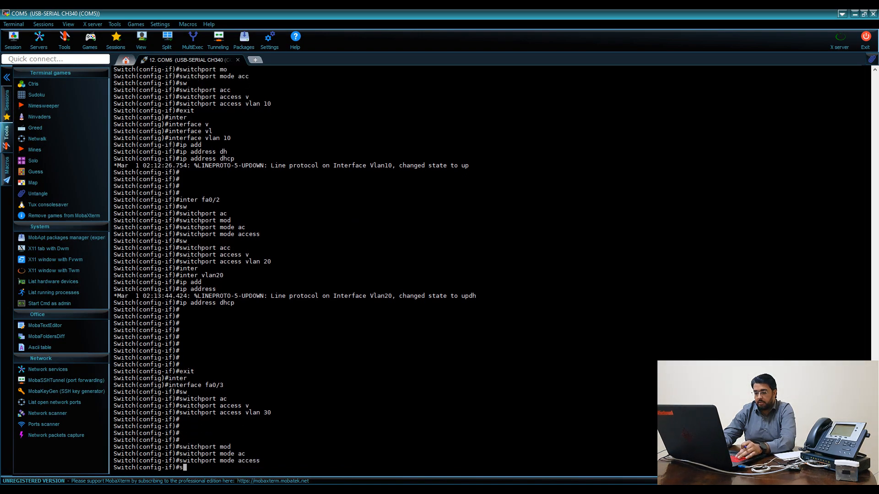
Start reconnecting WinBox to the cAP Lite and return to the switch console
key(alt+Tab)
key(Return)
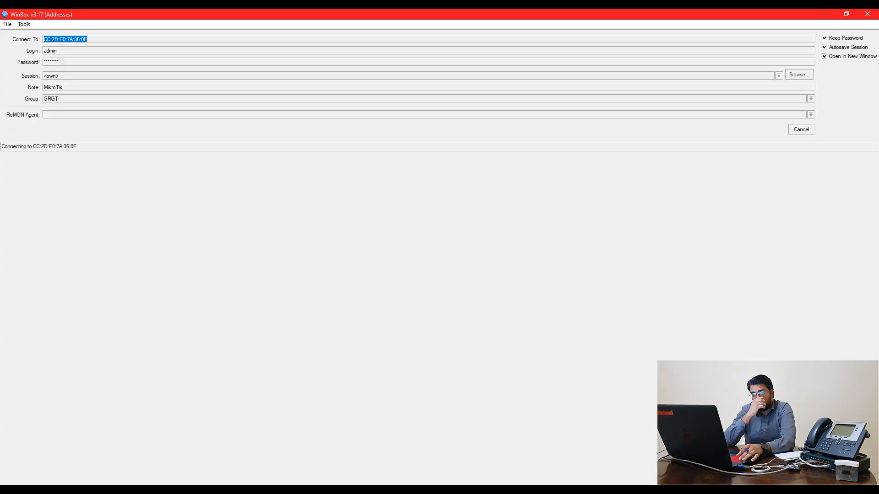
key(alt+Tab)
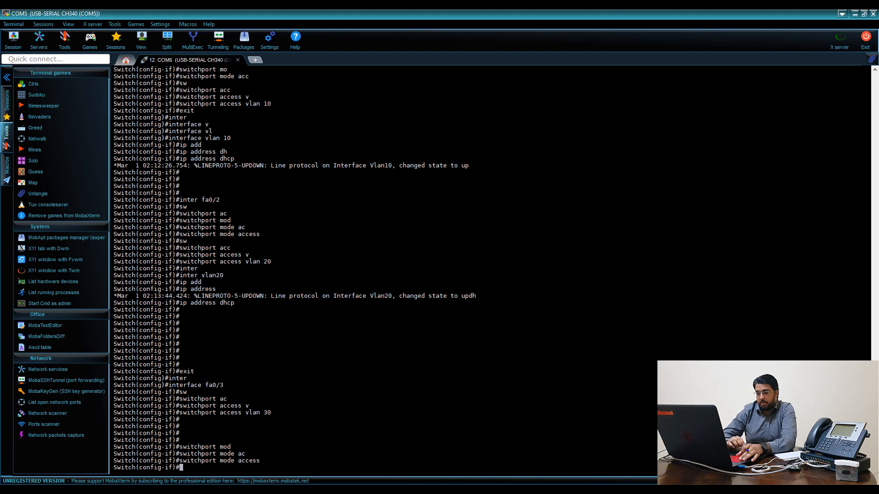
key(super+r)
Launch the Windows Command Prompt (cmd) from the Run prompt
text(c)
key(Return)
key(Return)
text(md)
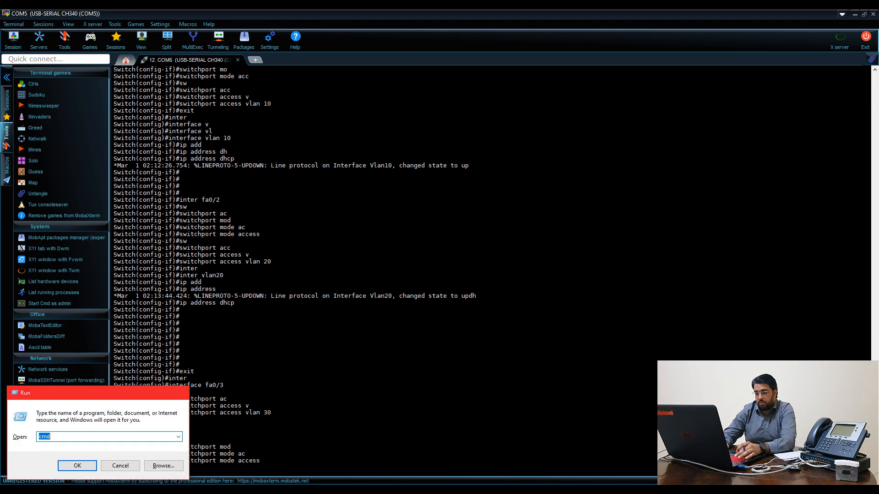
key(Return)
Run 'ipconfig /release' and renew so Ethernet 2 gets 192.168.41.254 via gateway 192.168.41.1
text(ipconfig /)
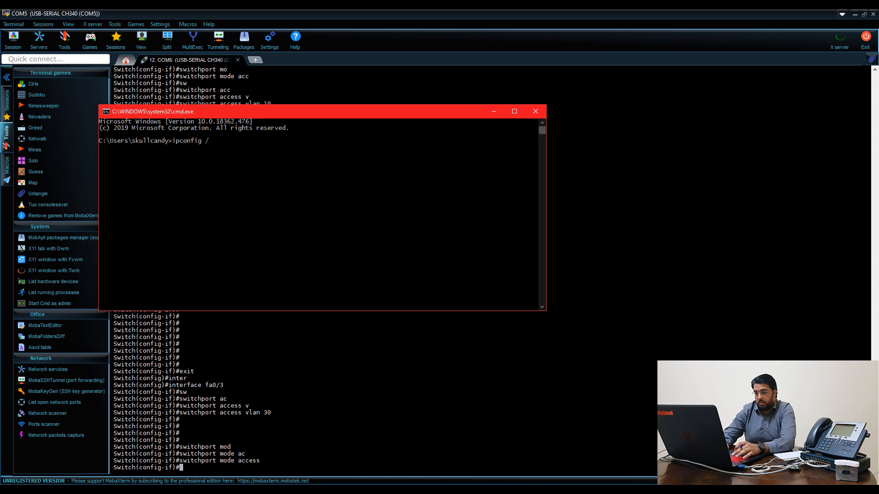
text(relas)
key(Return)
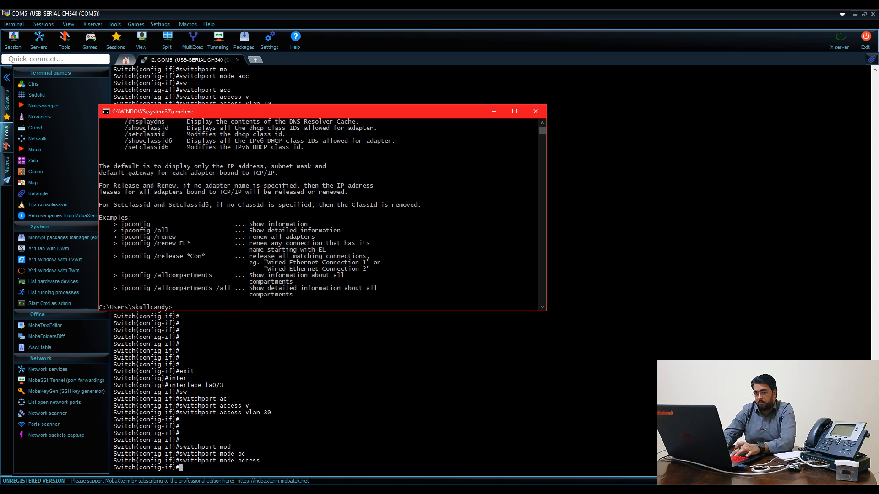
text(ipconfig /releas)
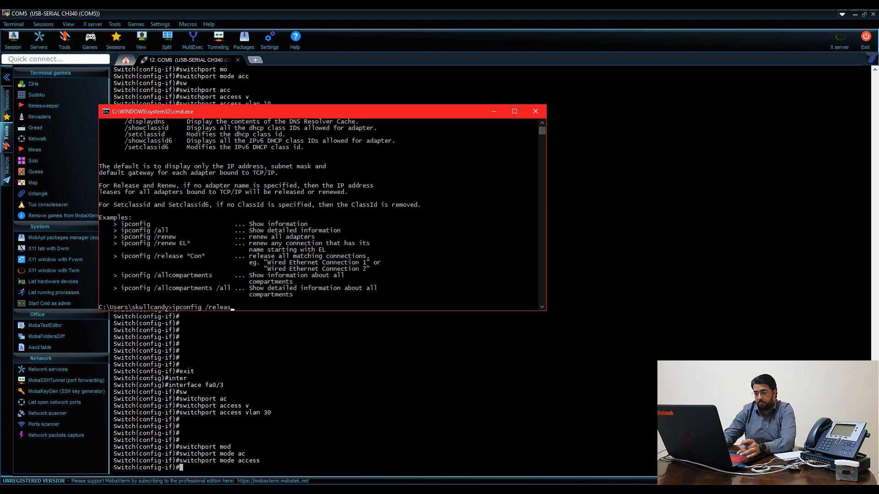
text(e)
key(Return)
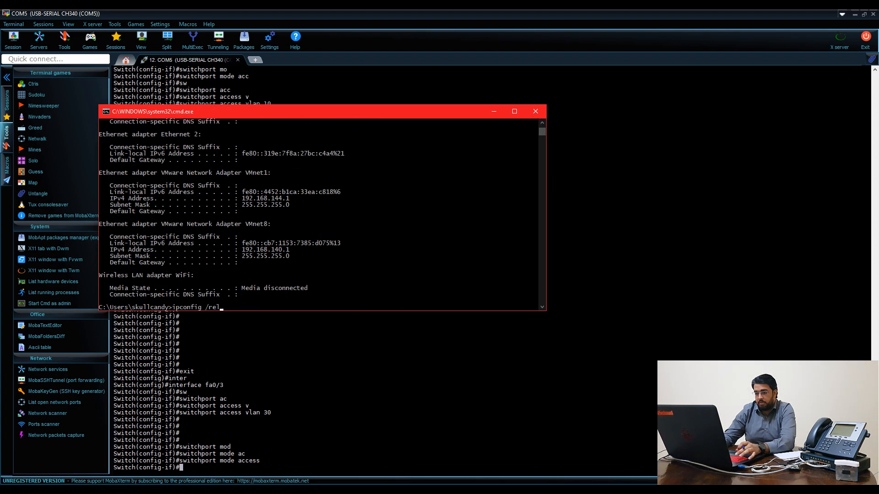
key(Return)
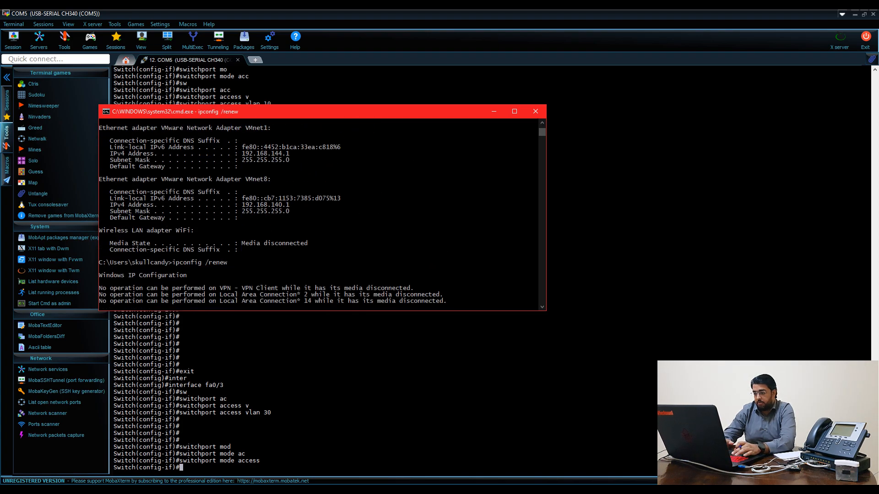
key(Return)
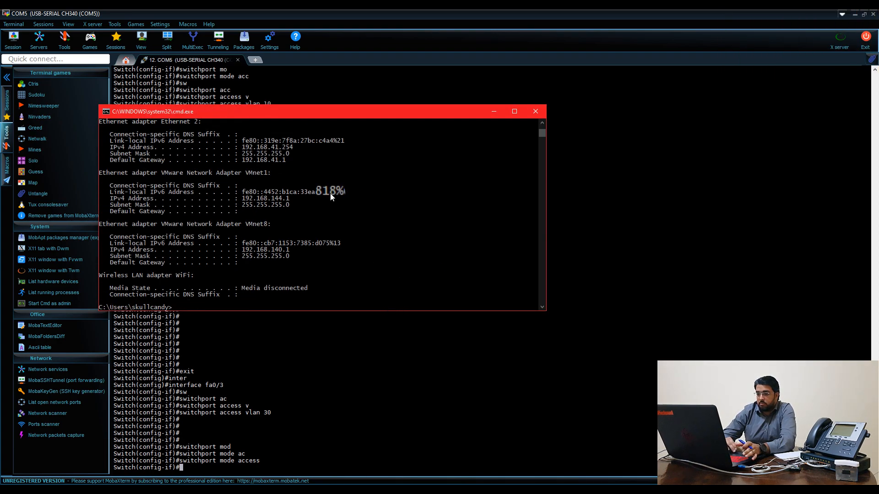
double_click(276, 147)
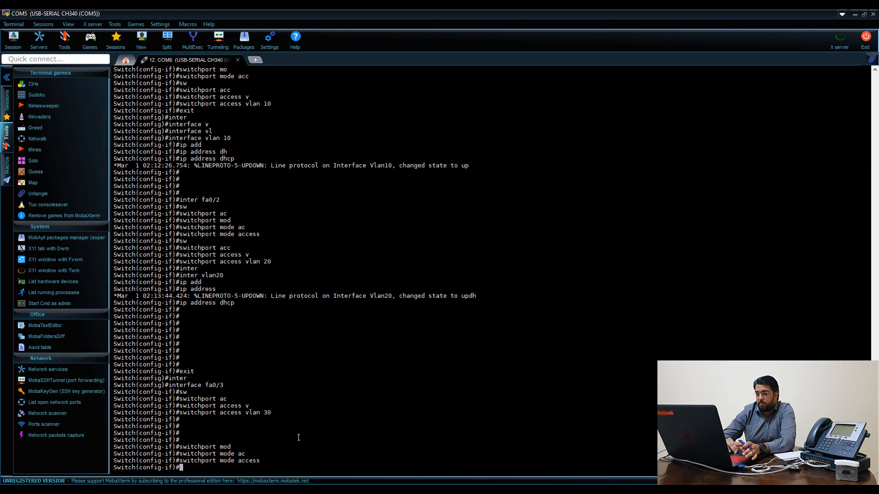
Reconnect WinBox to the cAP Lite and open IP > DHCP Server
click(299, 438)
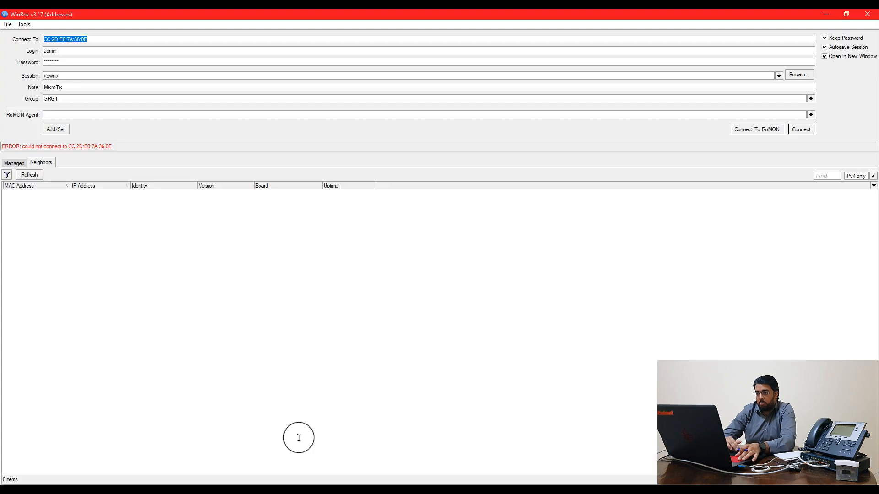
key(Return)
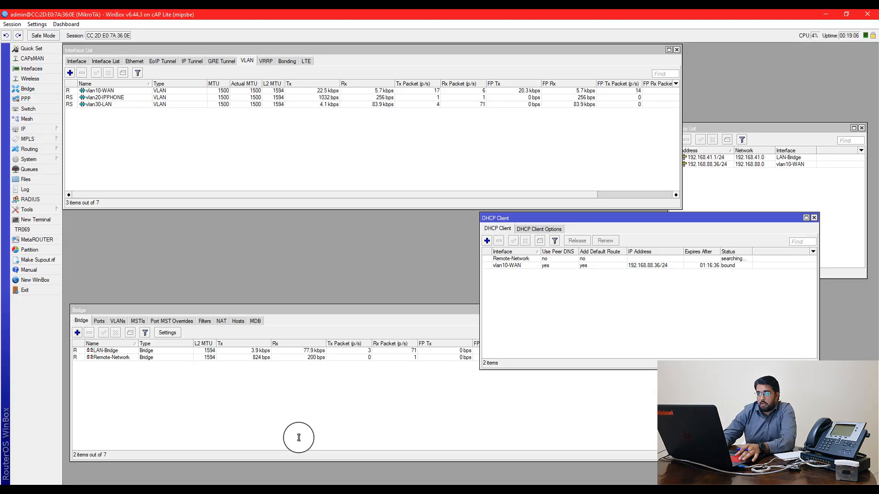
click(729, 191)
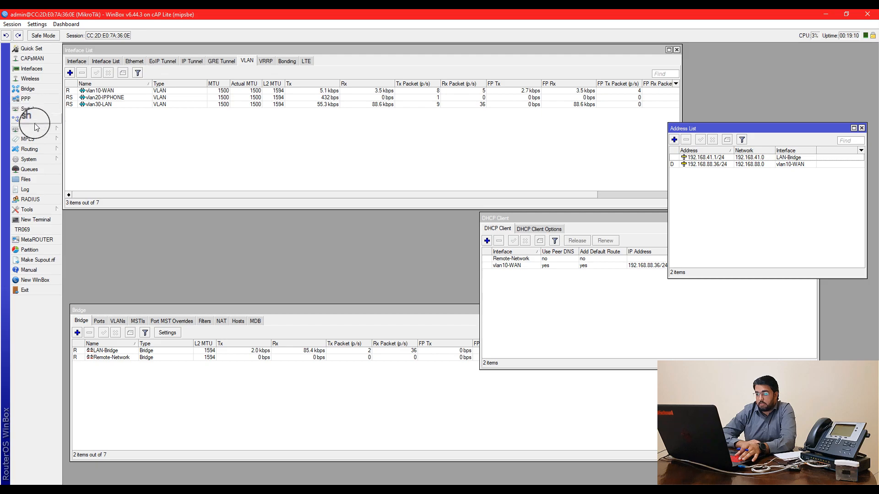
click(48, 135)
click(56, 128)
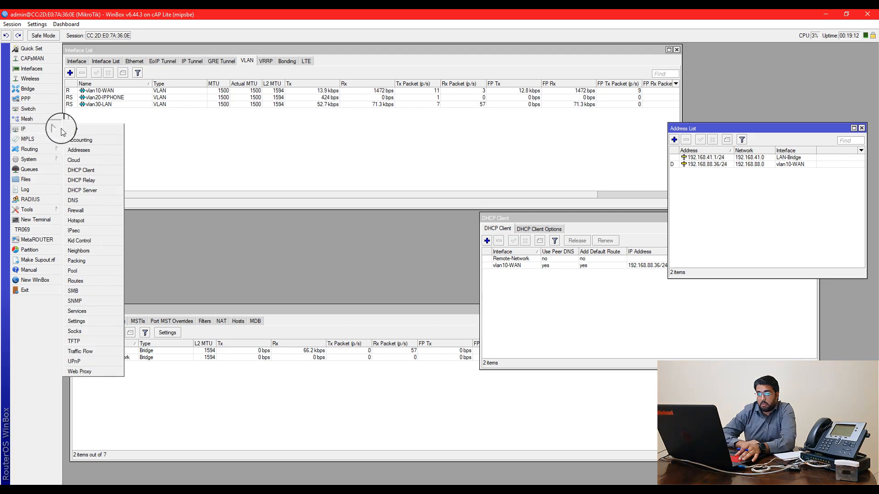
click(96, 193)
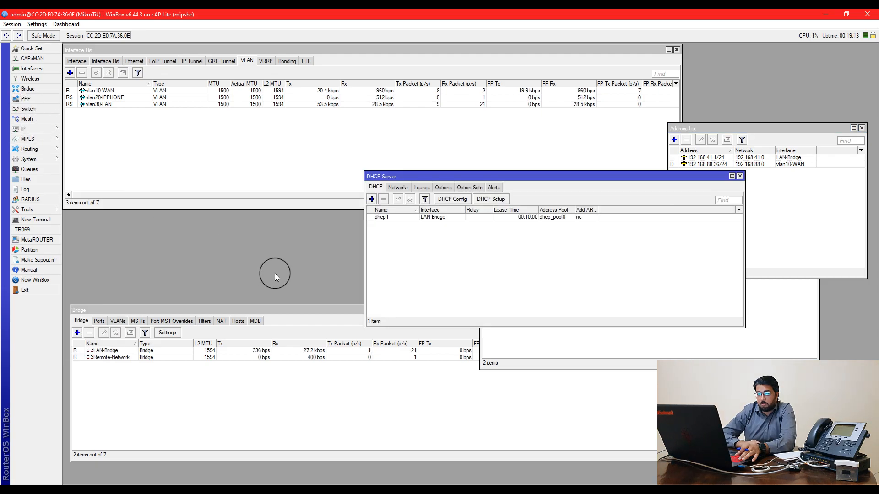
Check the DHCP networks and the PC's bound 192.168.41.254 lease, then close DHCP Server
click(398, 187)
drag(393, 176, 174, 137)
click(204, 149)
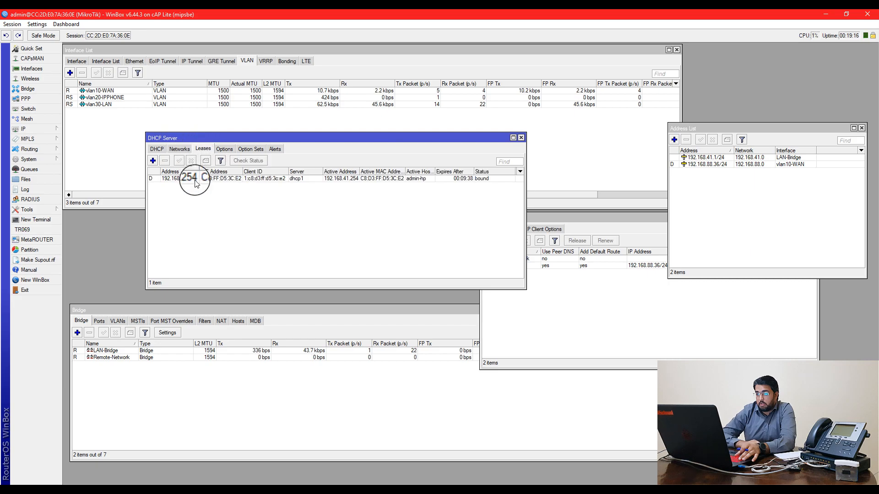
click(190, 179)
click(590, 355)
click(297, 220)
key(Escape)
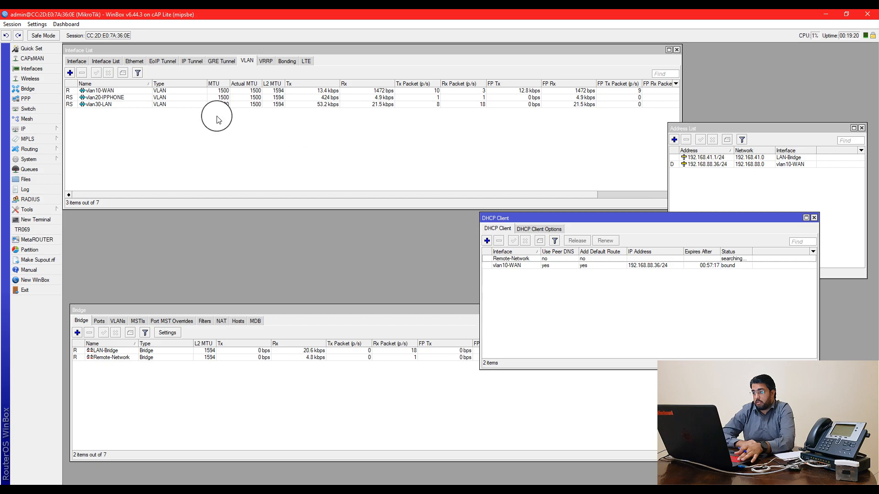
Review the vlan10-WAN and vlan30-LAN interfaces, then close the command prompt window
click(112, 90)
click(115, 104)
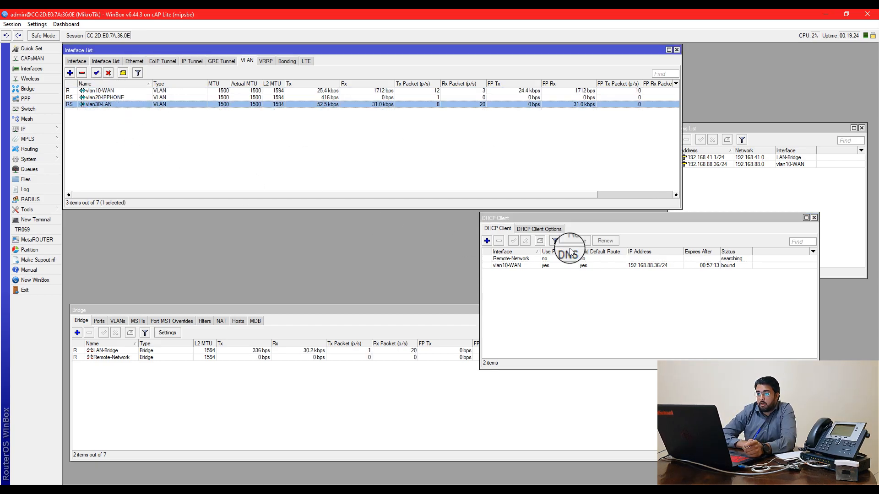
click(582, 290)
click(762, 192)
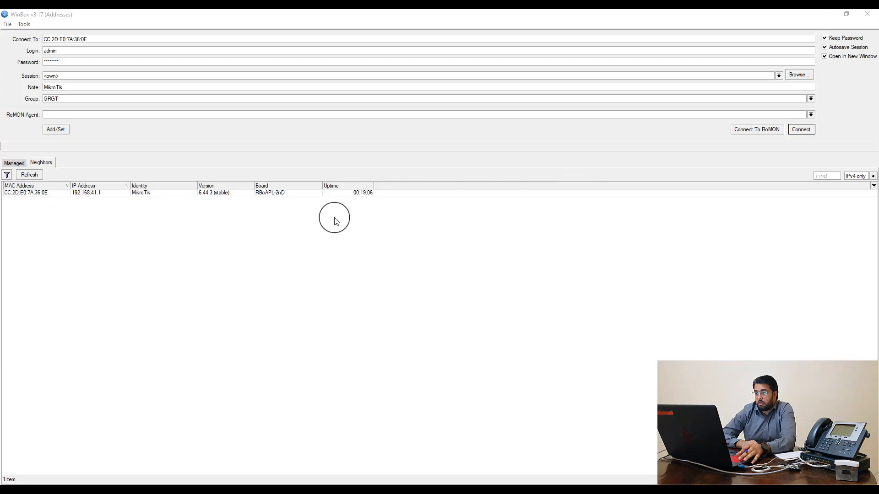
key(alt+Tab)
key(alt+Tab)
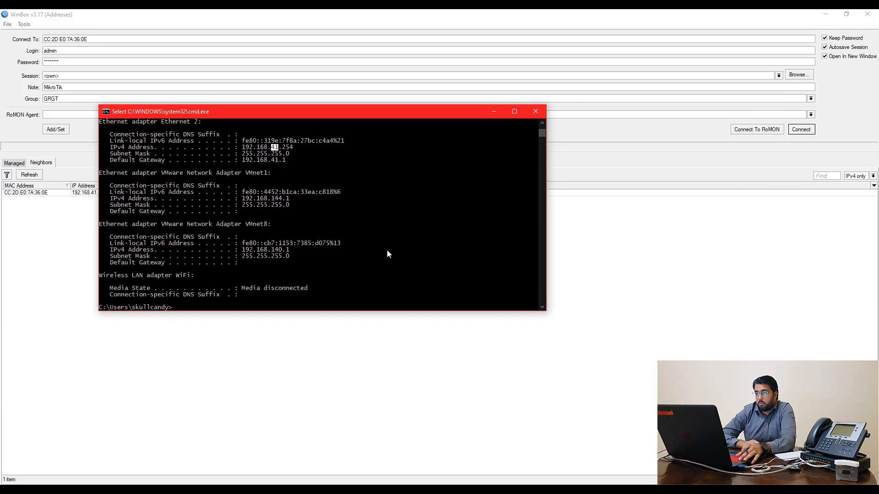
click(530, 115)
Return to the COM5 switch console and refresh the fa0/3 interface configuration prompt
key(alt+Tab)
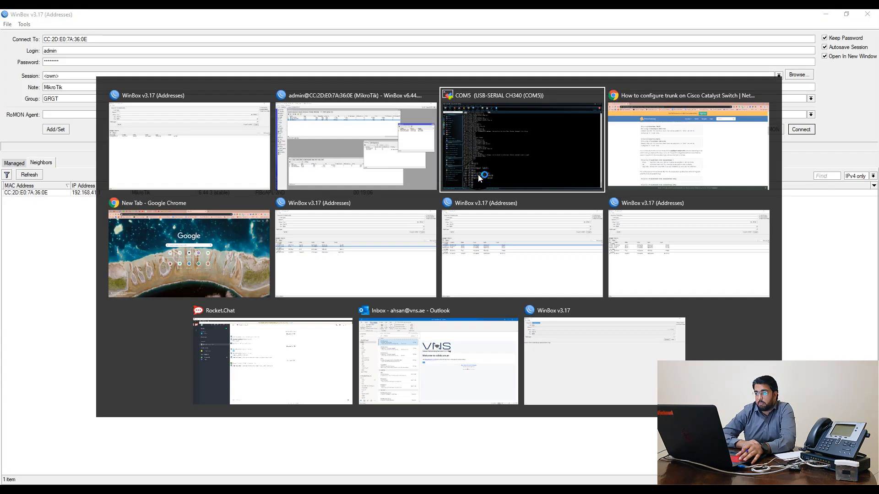
key(Return)
key(Return)
key(Return)
key(Return)
key(Return)
key(Return)
key(Return)
key(Return)
key(Return)
key(Return)
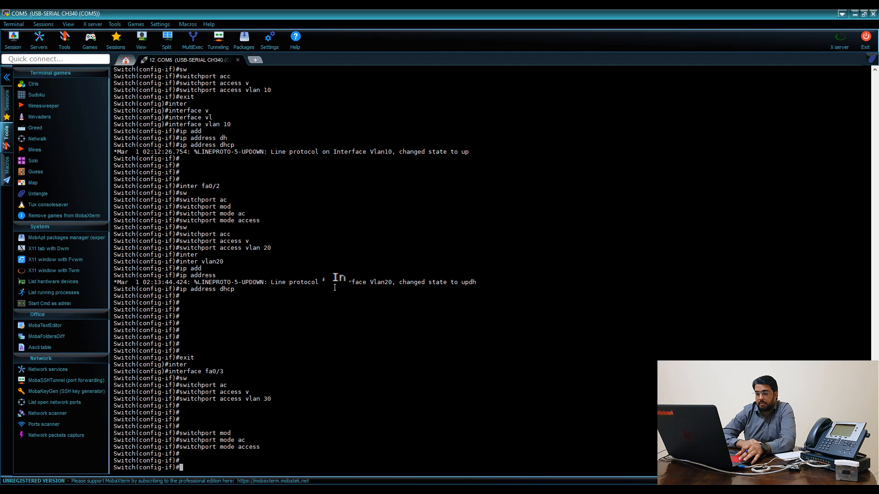
key(Return)
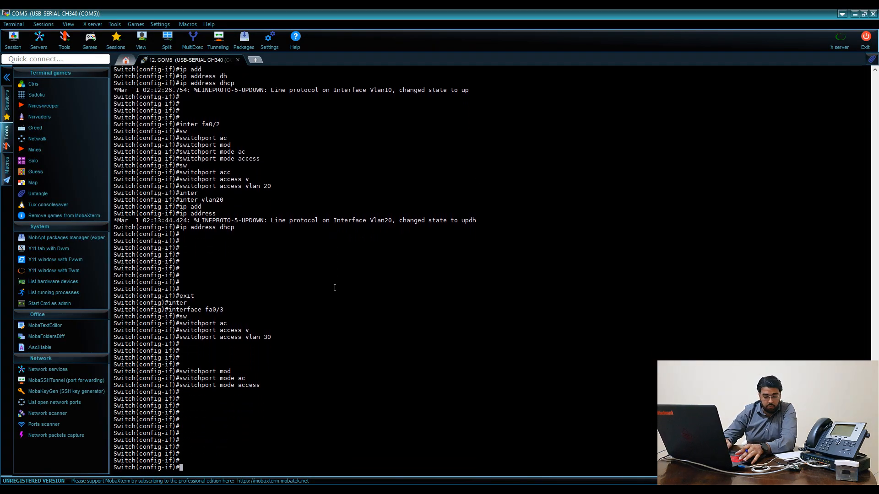
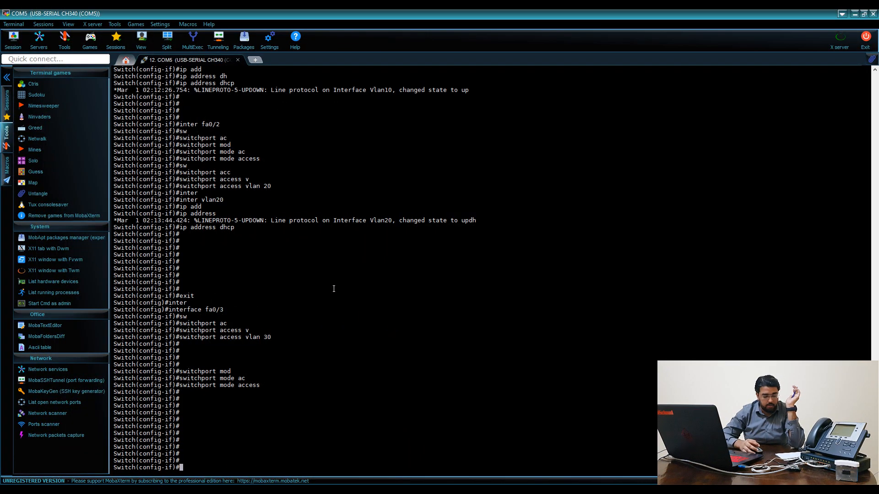
Return to the COM5 switch console and enter privileged mode with en
key(alt+Tab)
key(alt+Tab)
key(alt+Tab)
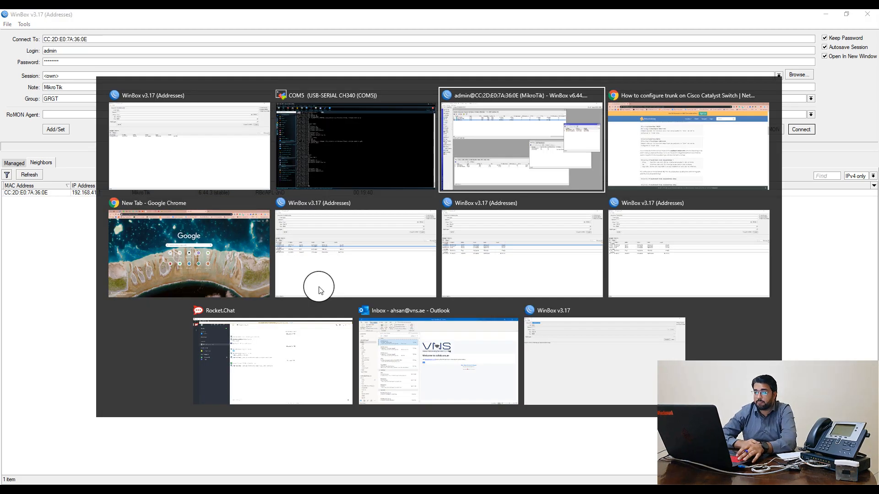
key(alt+Tab)
key(alt+Tab)
key(alt+Tab)
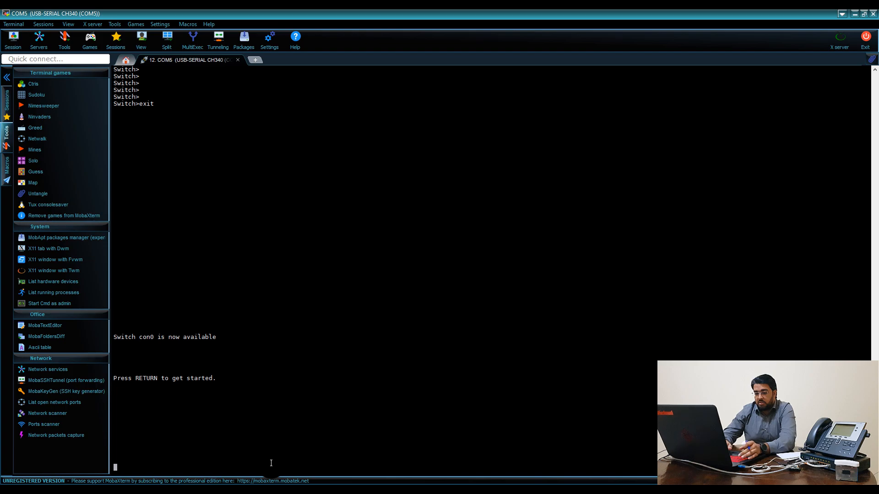
key(Return)
key(Return)
key(Return)
key(Return)
key(Return)
key(Return)
key(Return)
key(Return)
key(Return)
text(en)
key(Return)
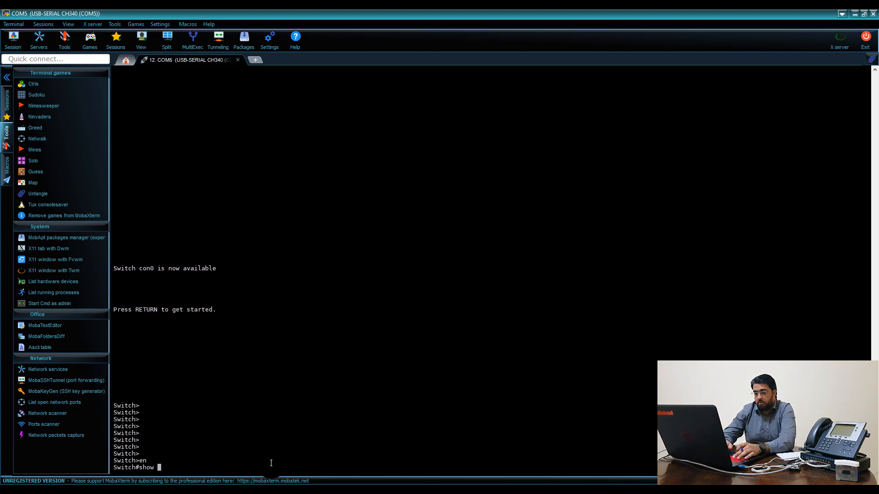
Run show interfaces, page through the Vlan1, Vlan10, Vlan20 and Fa0/1 output, then quit
text(show inter)
key(Tab)
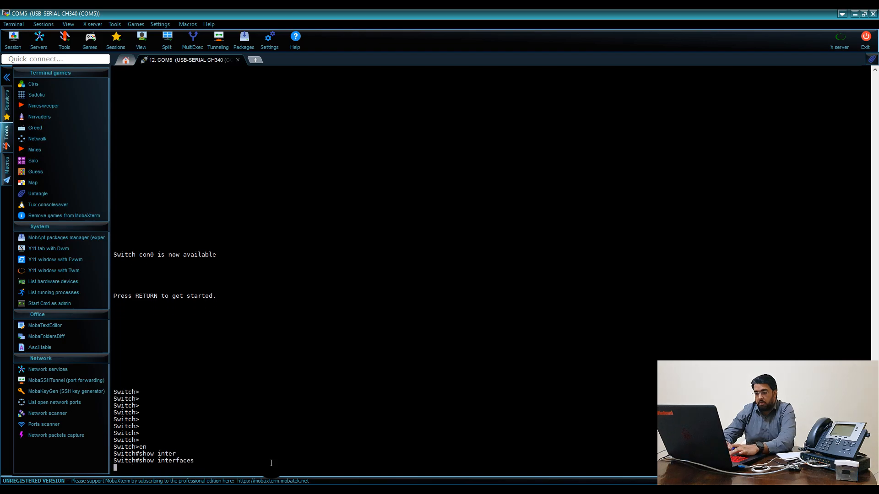
key(Return)
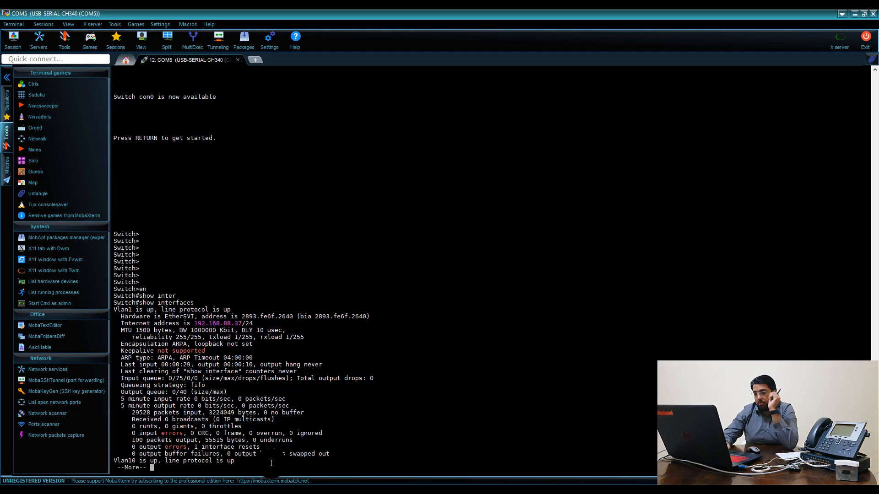
key(space)
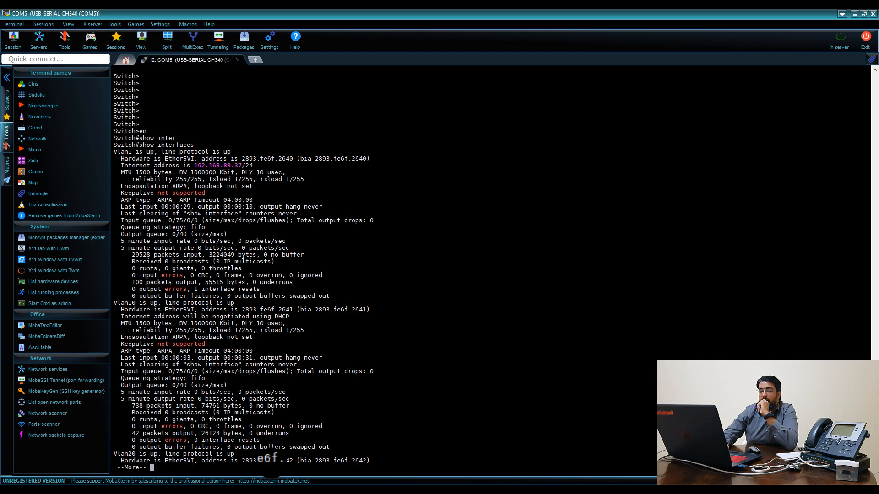
key(space)
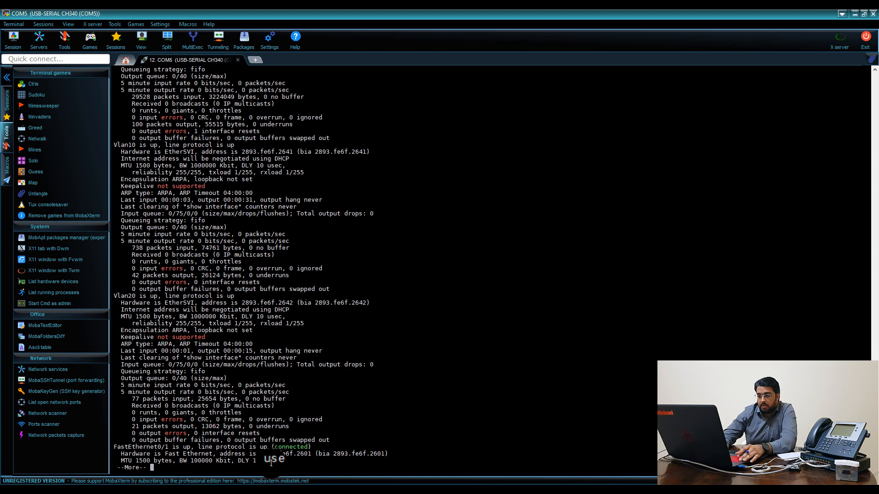
key(q)
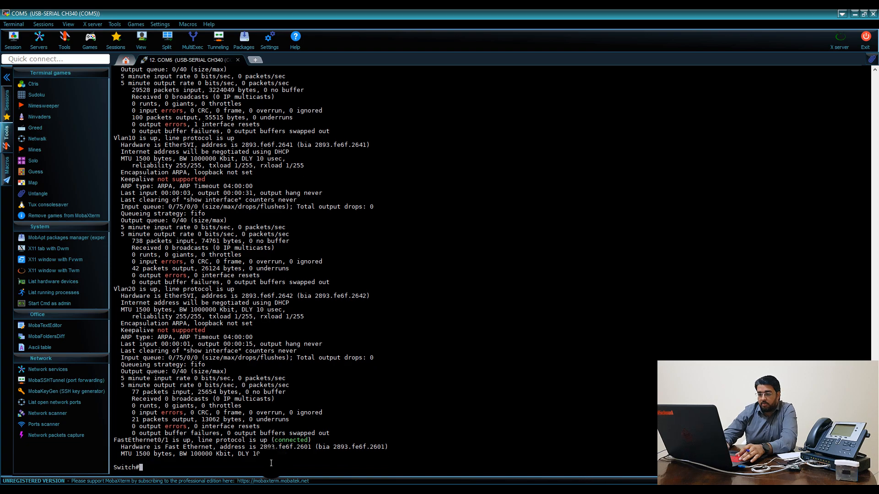
key(alt+Tab)
key(alt+Tab)
key(alt+Tab)
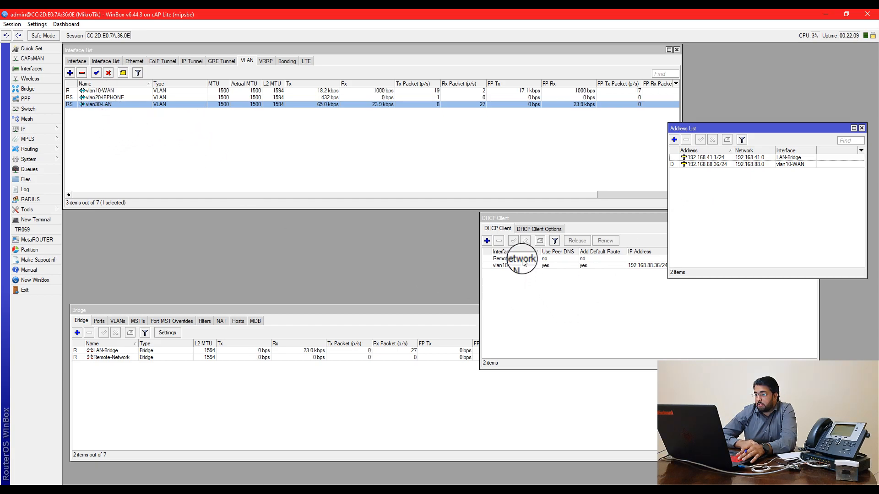
Review the bridge port list with the interface column widened, selecting the wlan1 port
click(525, 218)
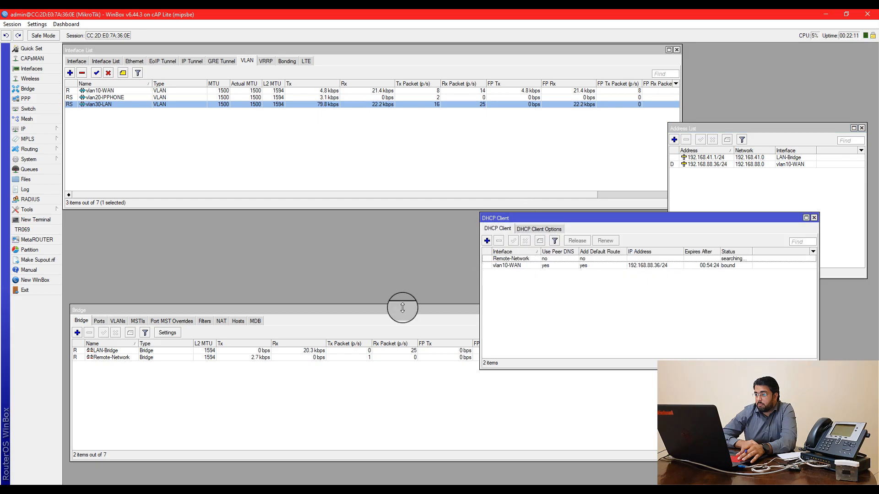
click(99, 321)
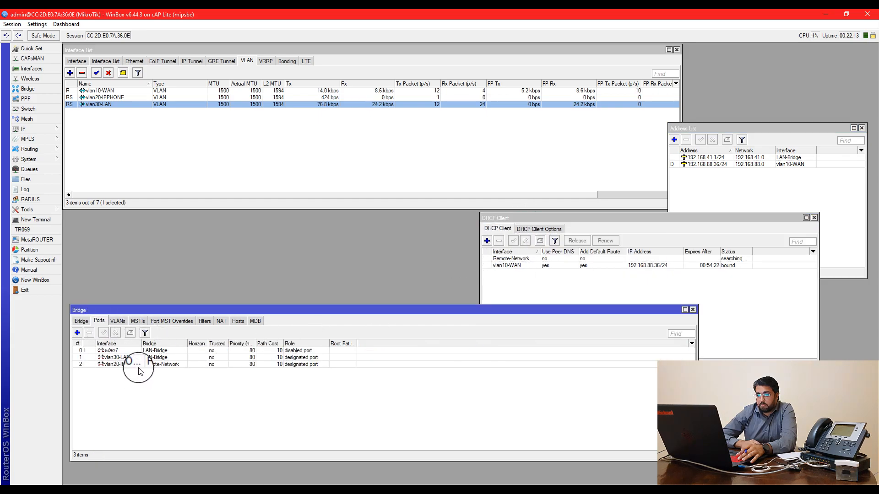
double_click(142, 344)
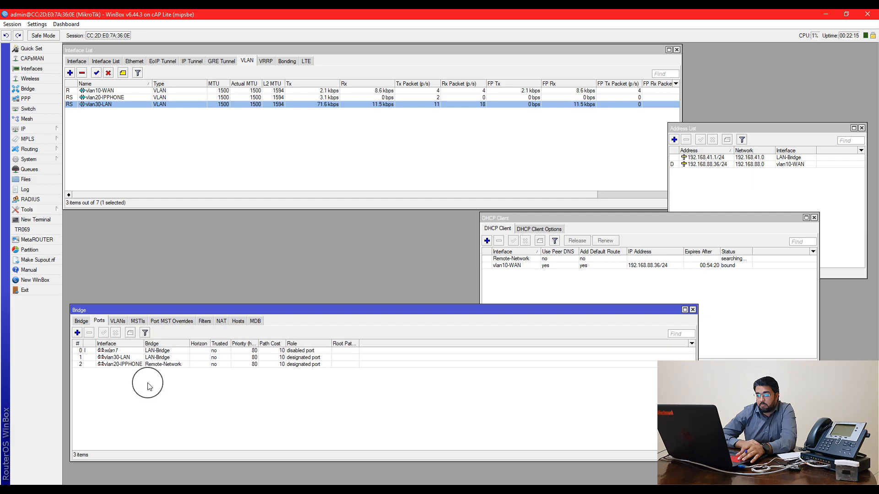
click(147, 350)
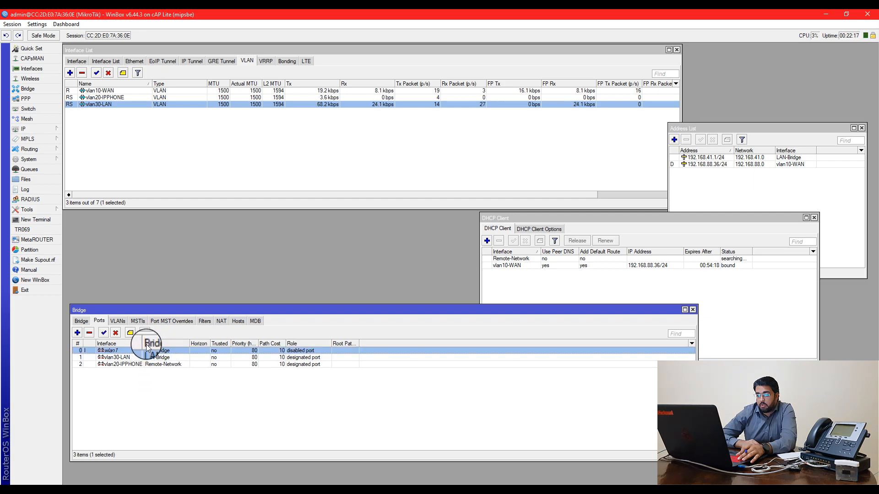
drag(145, 344, 152, 344)
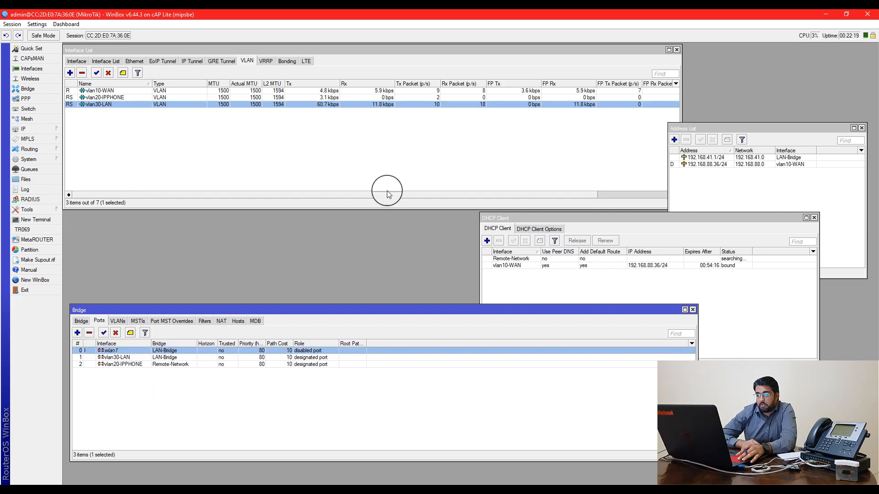
Enable the disabled wlan1 wireless interface
click(30, 79)
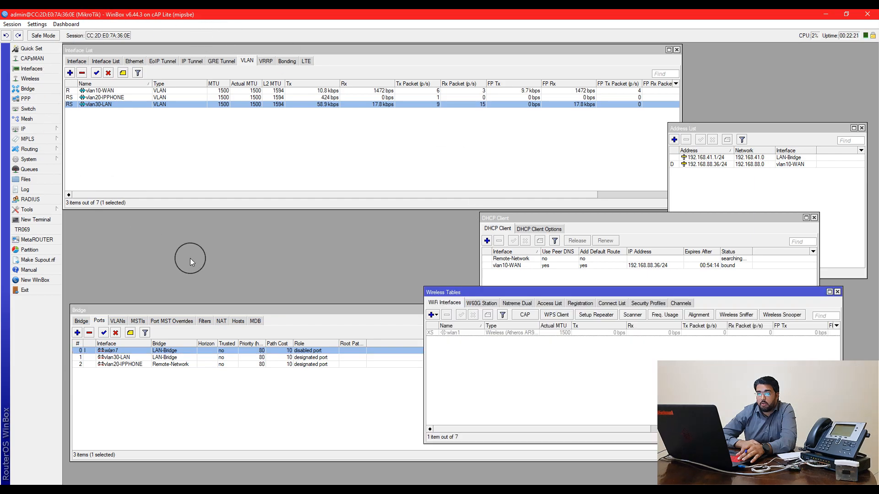
click(447, 333)
click(461, 315)
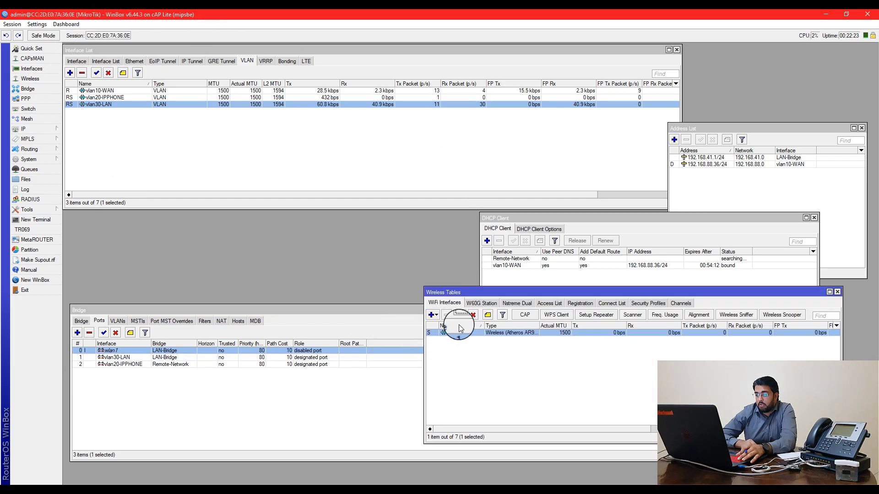
double_click(457, 334)
Set wlan1's SSID to MikroTik-TEST and its mode to ap bridge
click(103, 60)
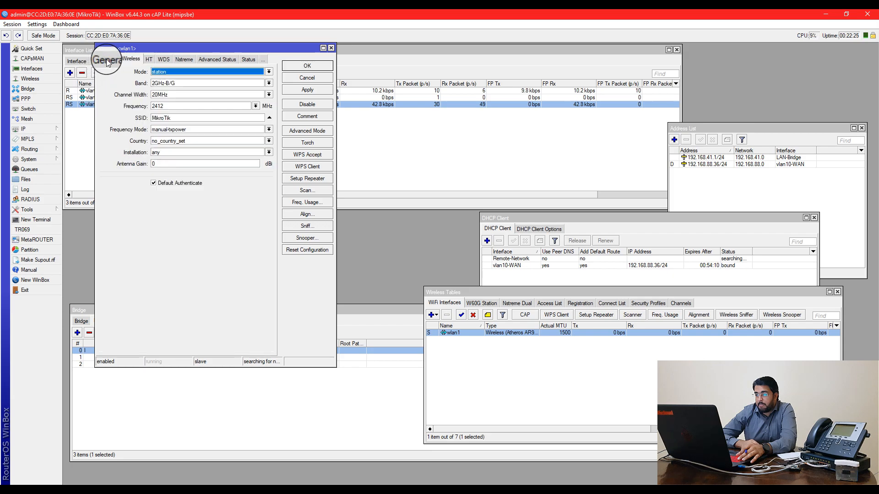
drag(173, 118, 140, 121)
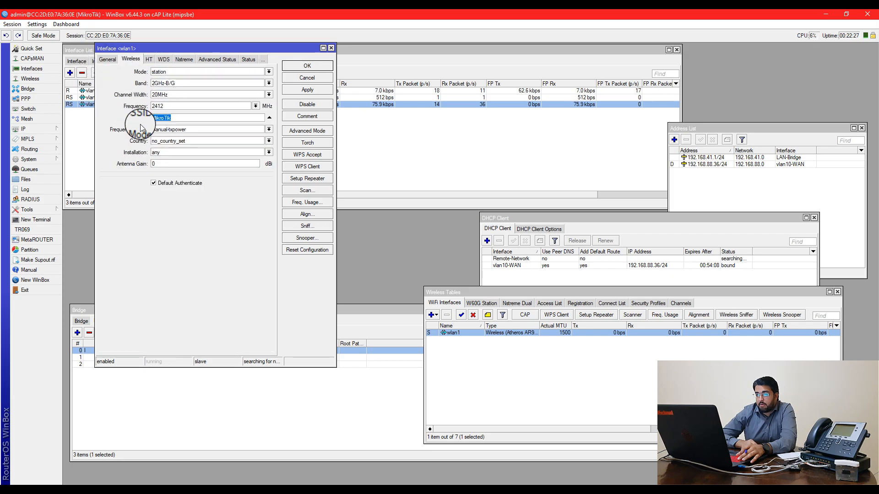
click(193, 115)
text(TEST)
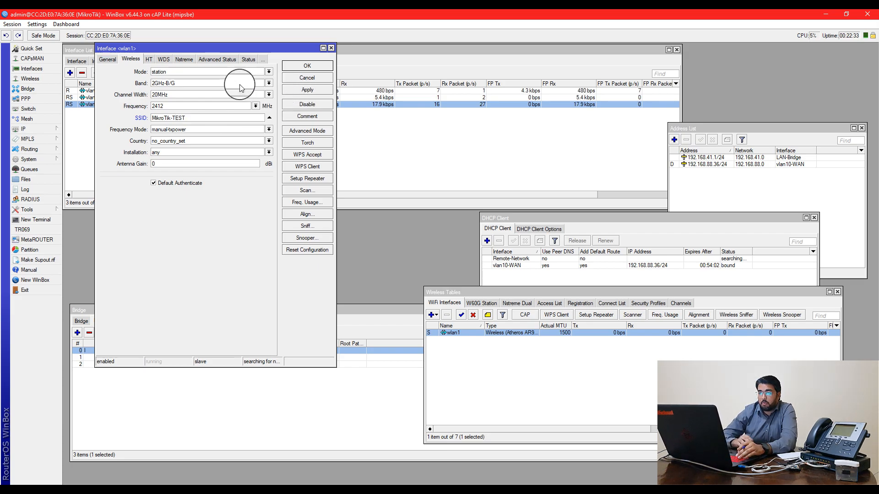
click(210, 72)
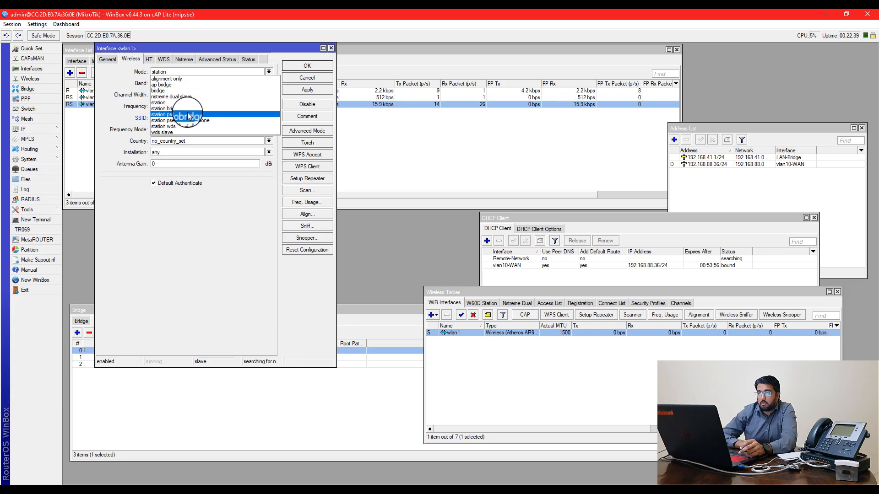
click(183, 85)
click(320, 90)
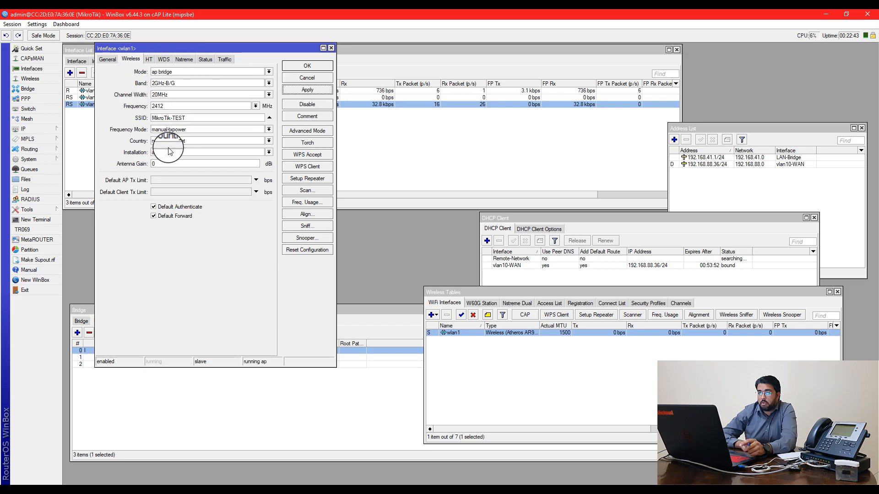
Set wlan1's band to 2GHz-B/G/N and save its settings
click(167, 94)
click(139, 84)
click(173, 84)
click(182, 115)
click(307, 90)
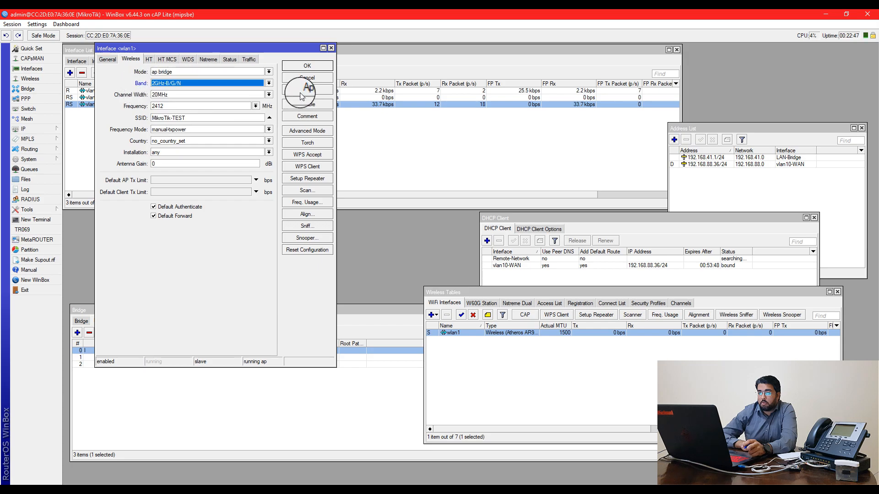
click(109, 60)
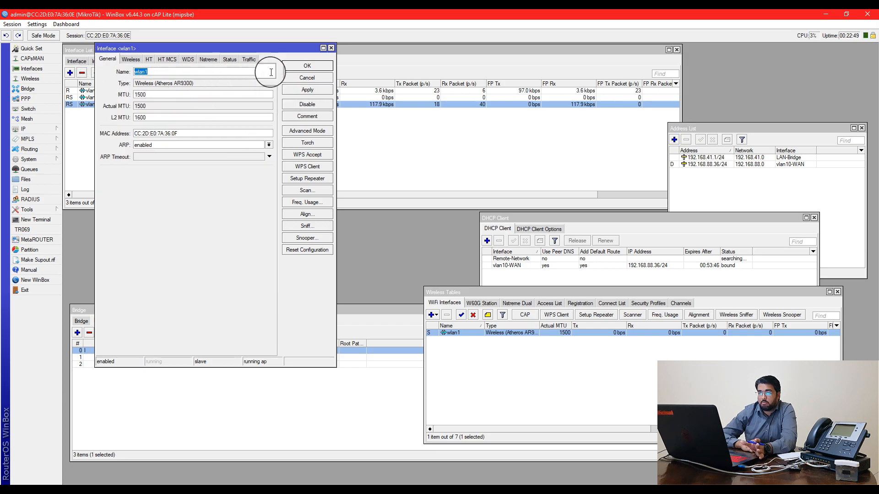
click(306, 66)
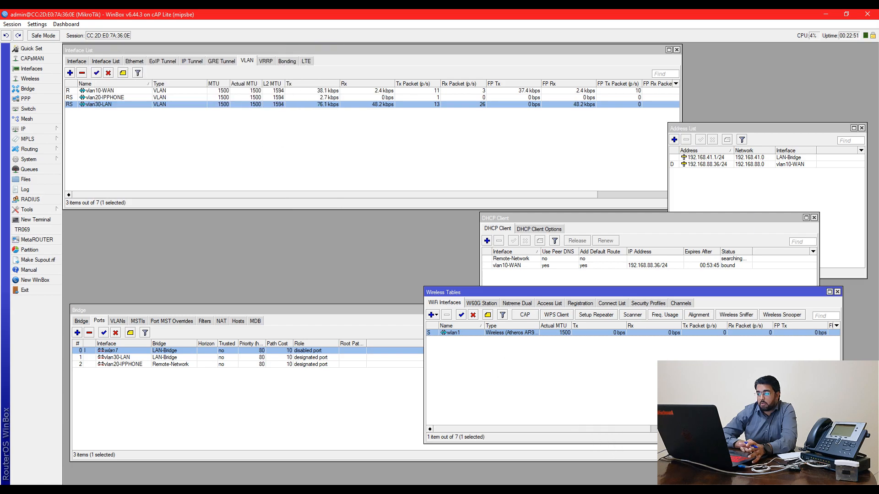
click(782, 492)
Join the laptop to open MikroTik-TEST and verify its 192.168.41.253 IPv4 address
scroll(758, 324, down, 5)
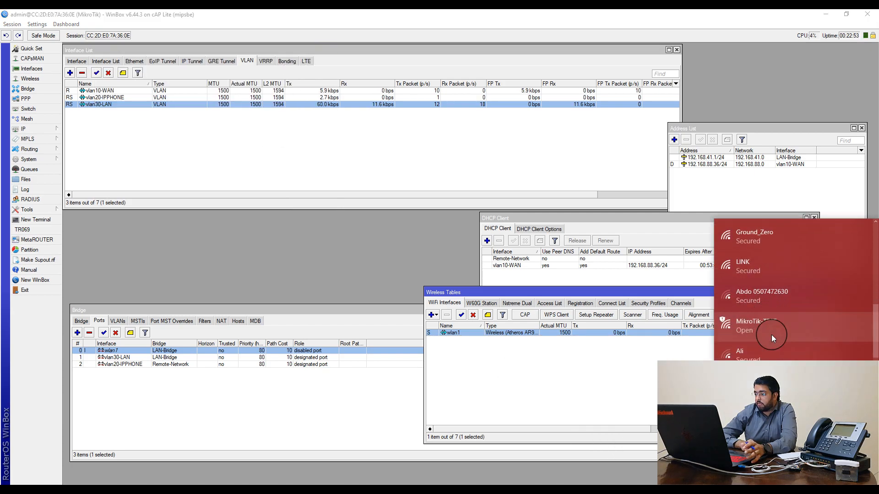
click(787, 351)
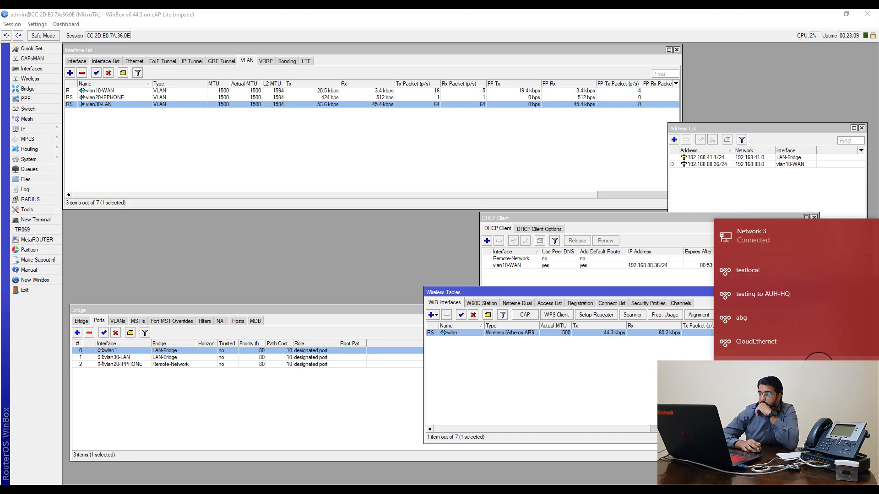
scroll(749, 348, down, 5)
click(749, 350)
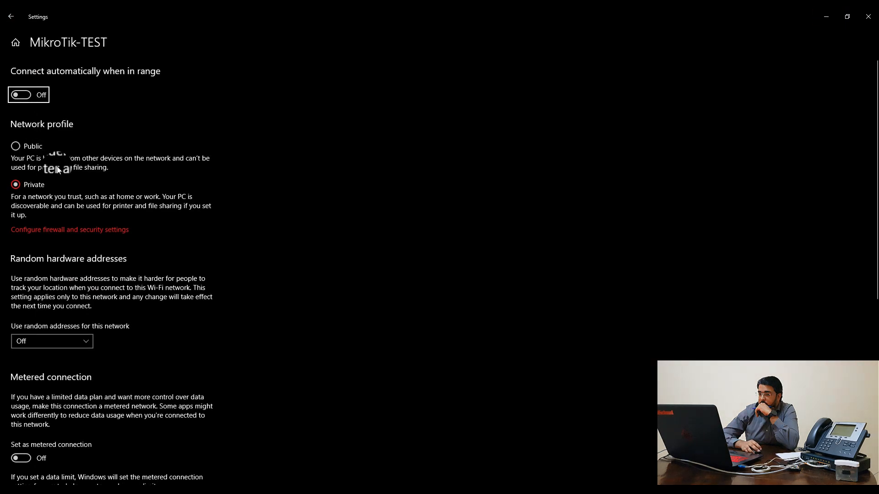
scroll(68, 169, down, 5)
scroll(152, 281, down, 3)
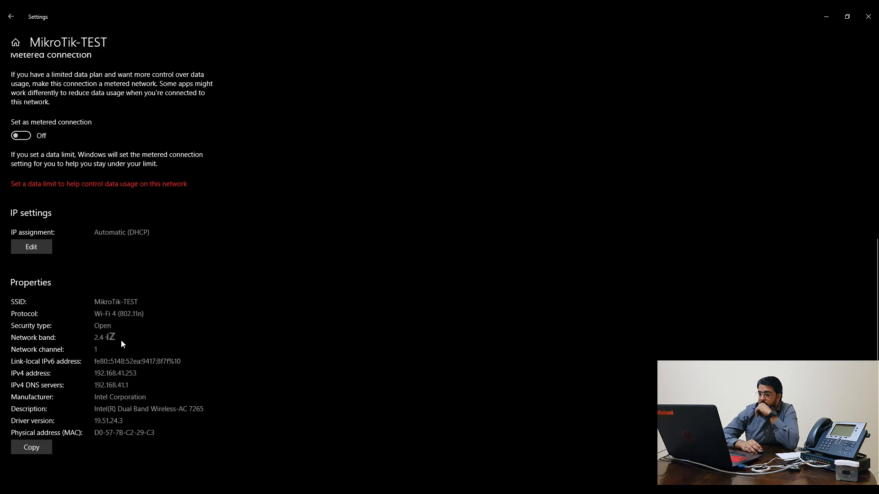
click(862, 17)
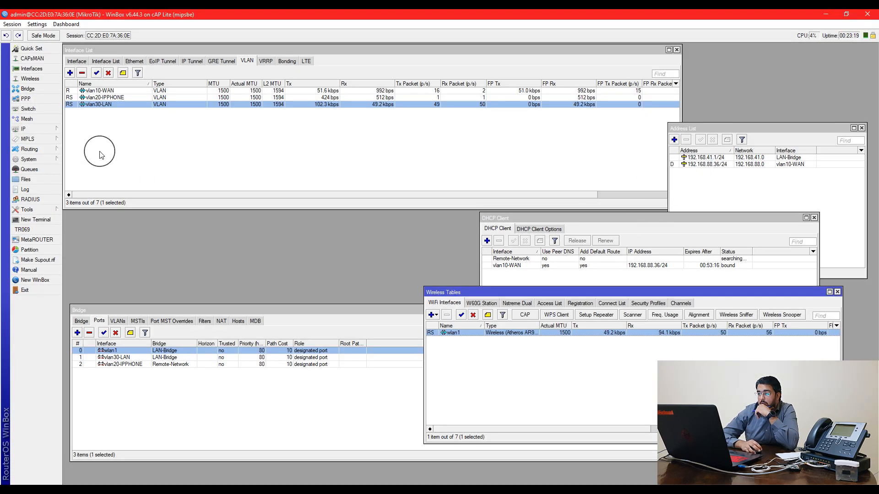
Check the DHCP server leases, then show the empty EoIP Tunnel list in Interfaces
click(50, 129)
click(97, 191)
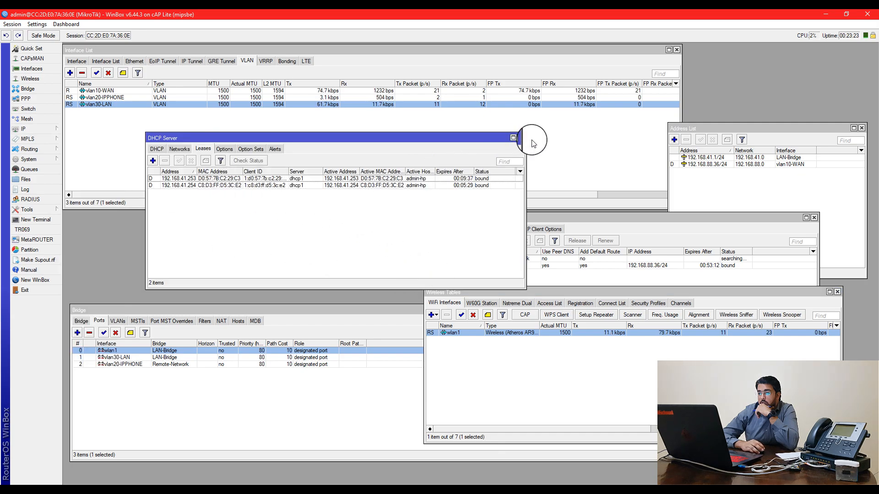
click(521, 138)
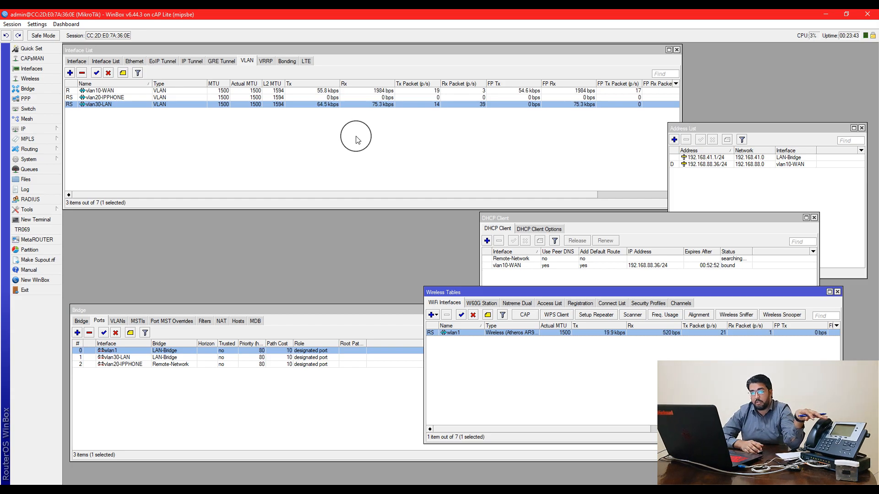
click(163, 60)
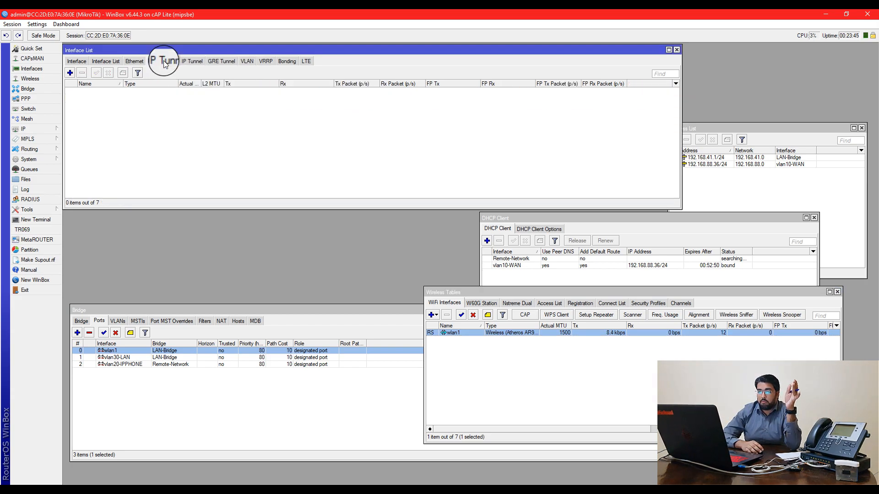
drag(602, 223, 617, 224)
click(143, 71)
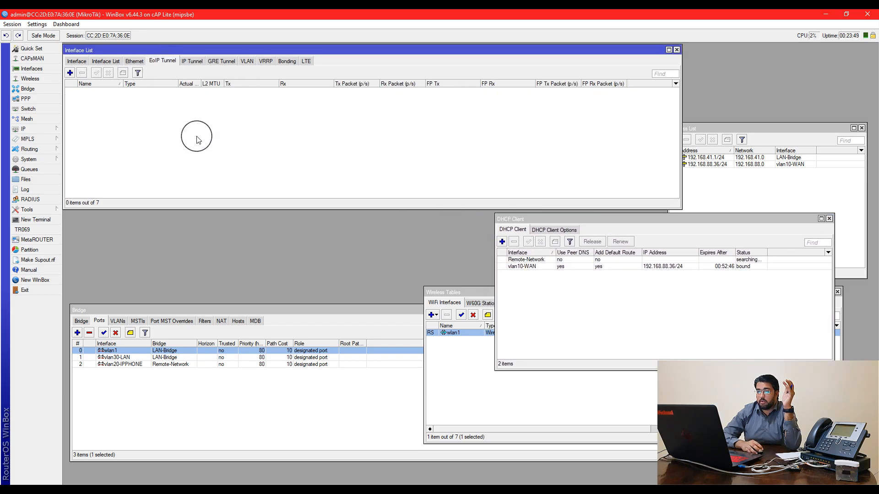
Add a new PPTP Client interface in PPP and name it RemoteNetworkVPN
click(38, 101)
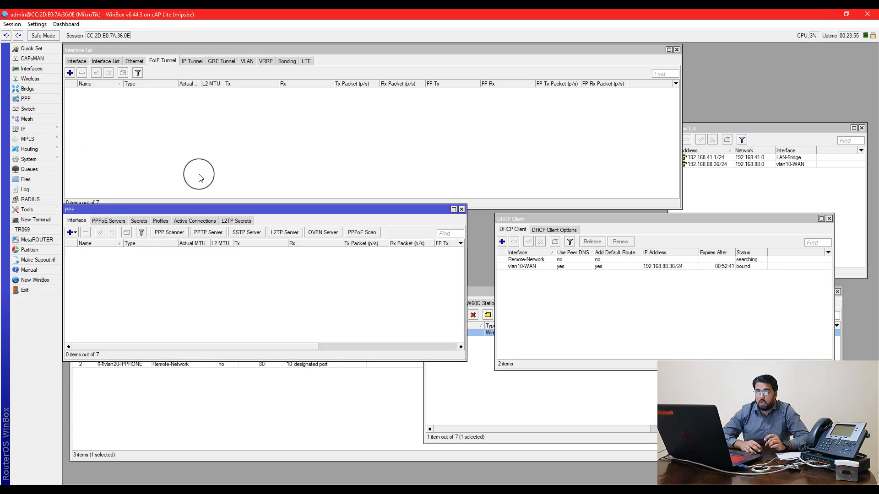
drag(174, 209, 198, 172)
click(211, 147)
click(142, 246)
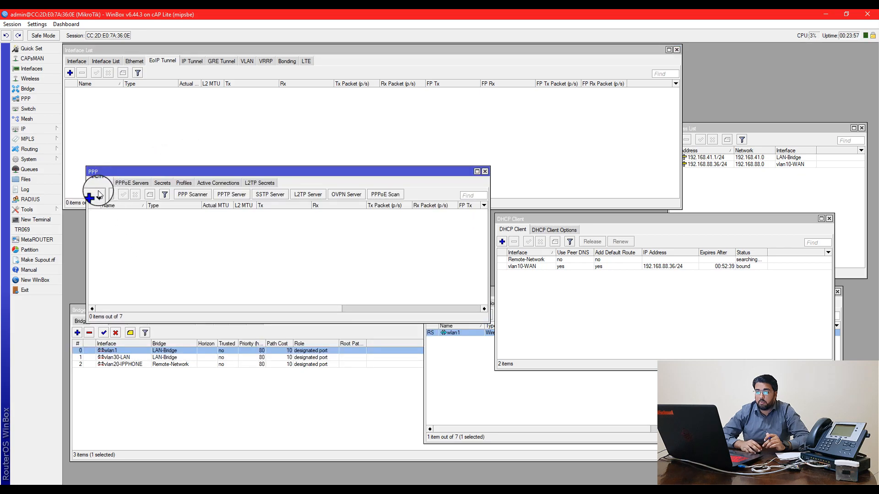
click(95, 194)
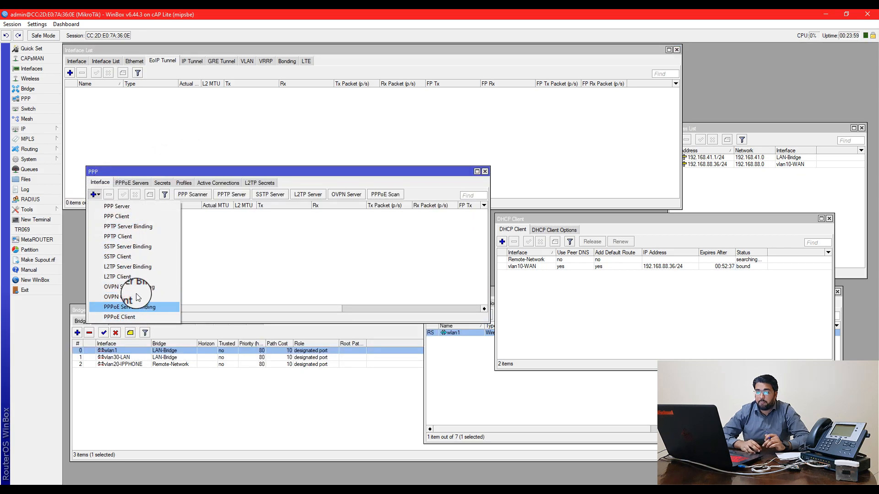
click(132, 241)
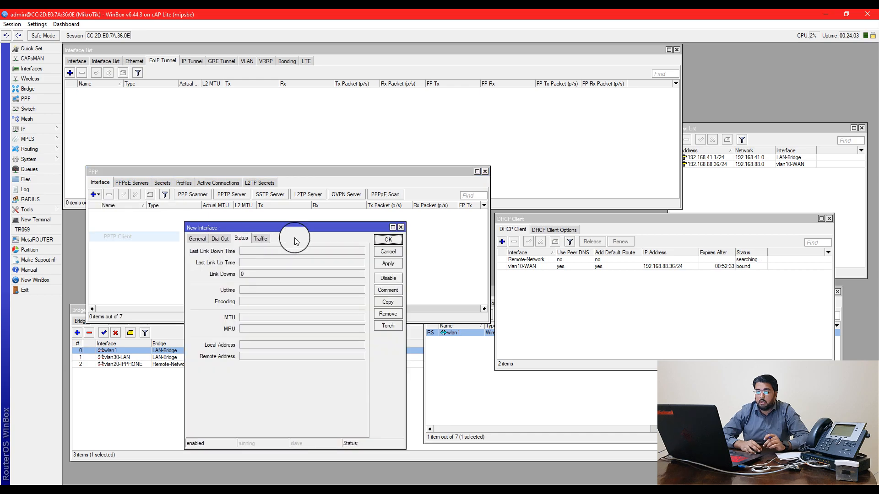
click(202, 238)
drag(268, 227, 299, 223)
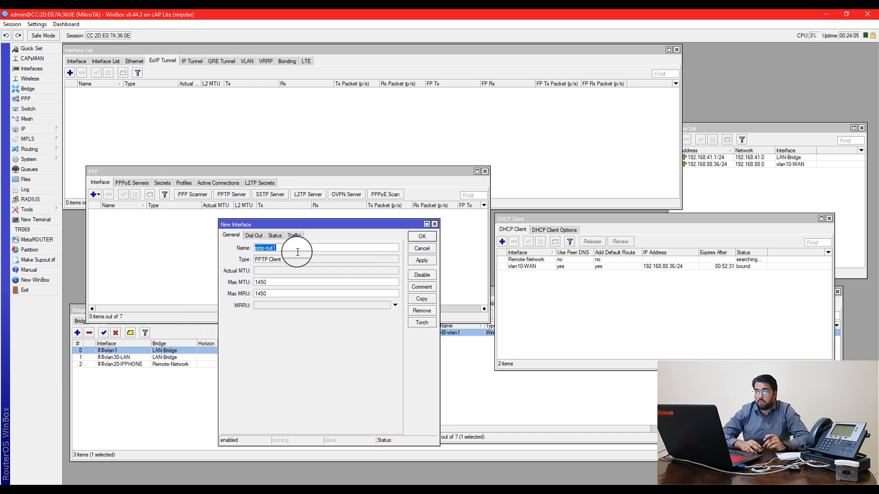
text(to)
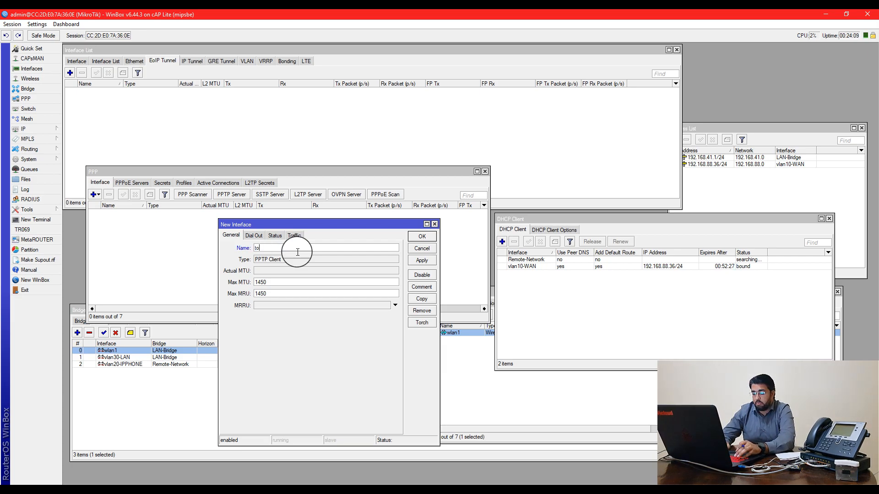
key(BackSpace)
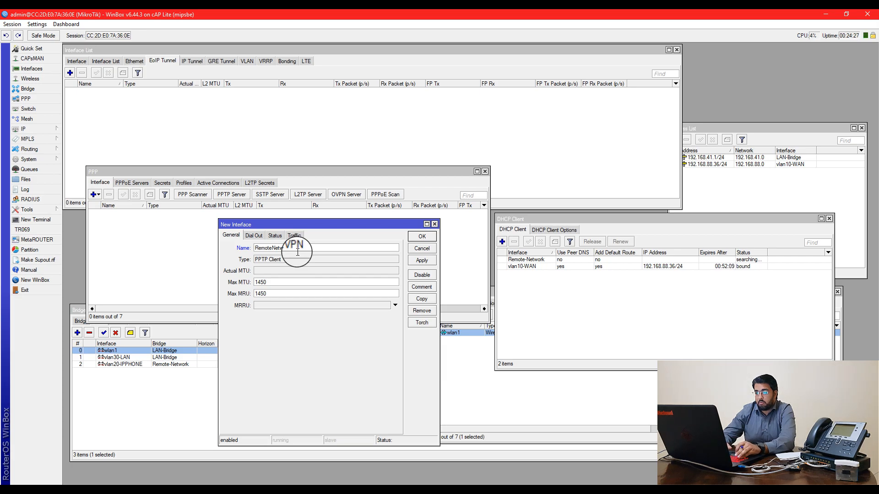
Set dial-out to 31.215.68.140 with the login credentials and default profile, then apply
click(253, 235)
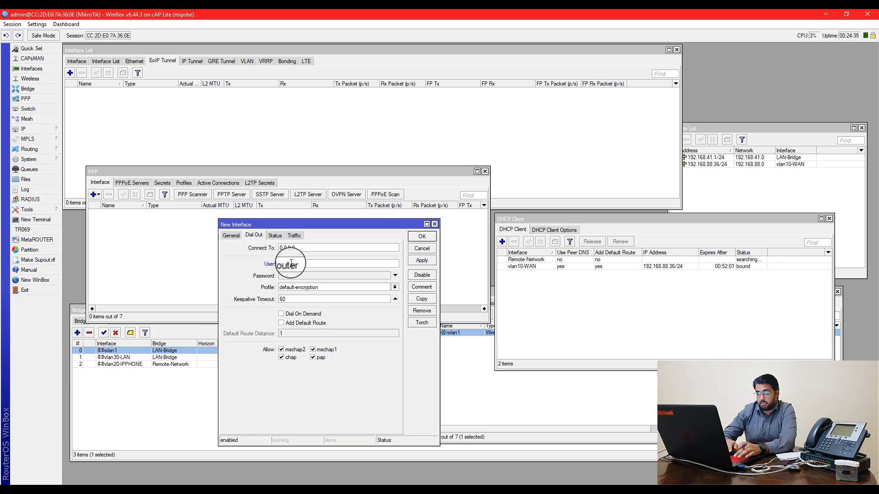
drag(328, 224, 337, 225)
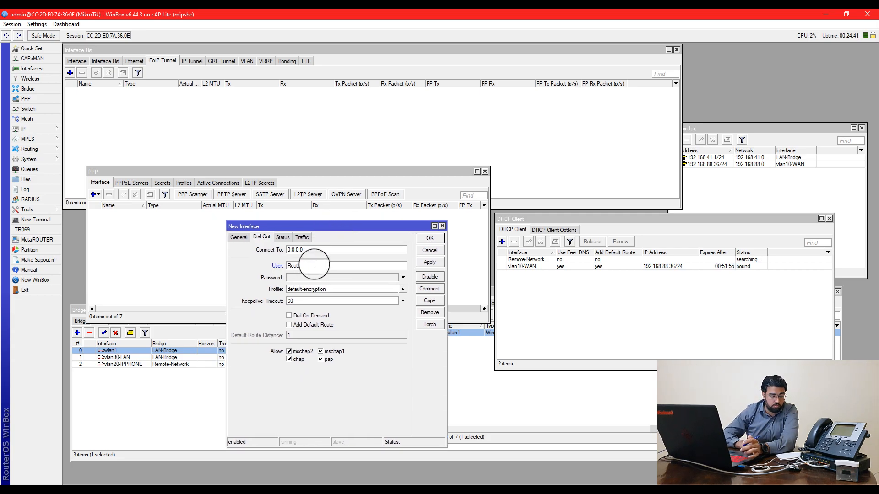
drag(339, 230, 348, 232)
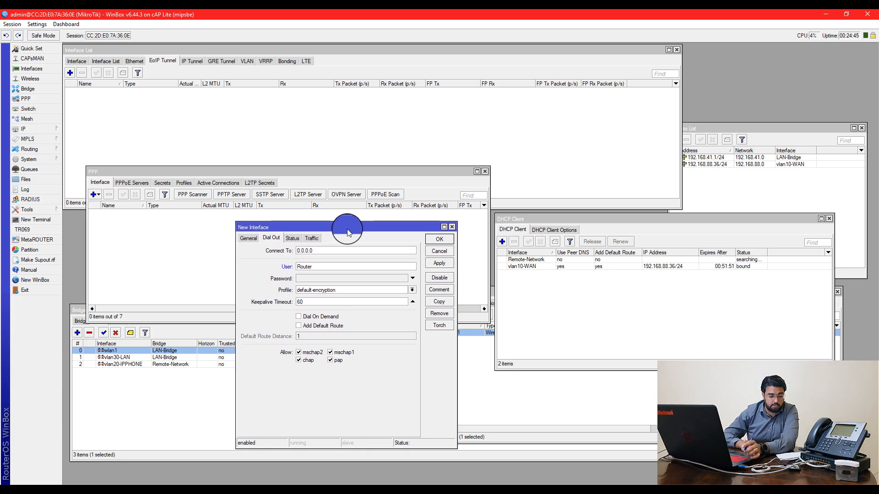
drag(348, 232, 330, 257)
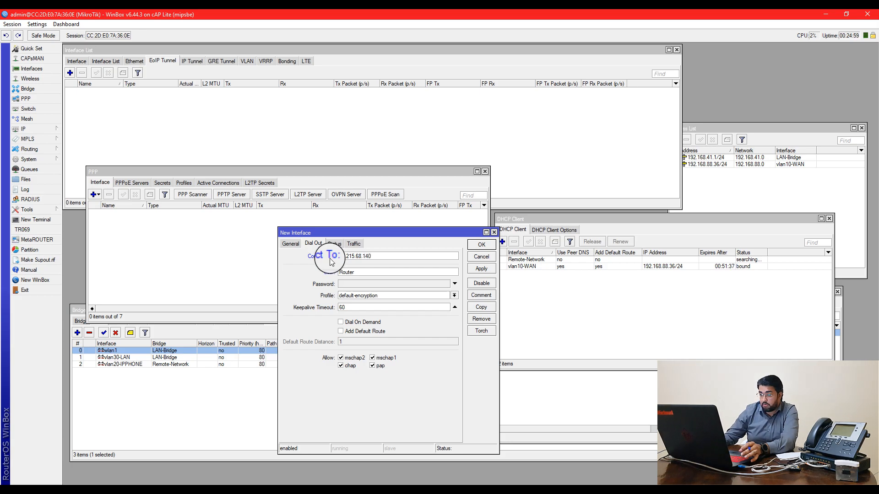
click(359, 285)
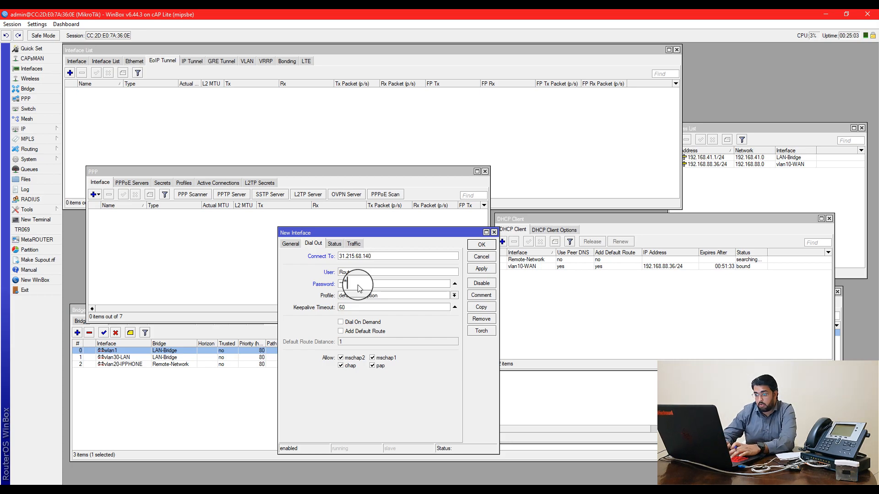
click(359, 295)
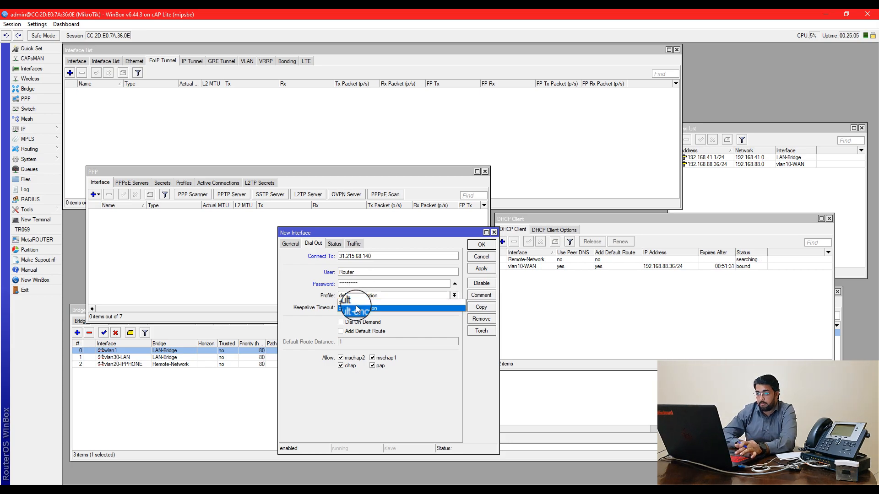
click(375, 304)
click(479, 270)
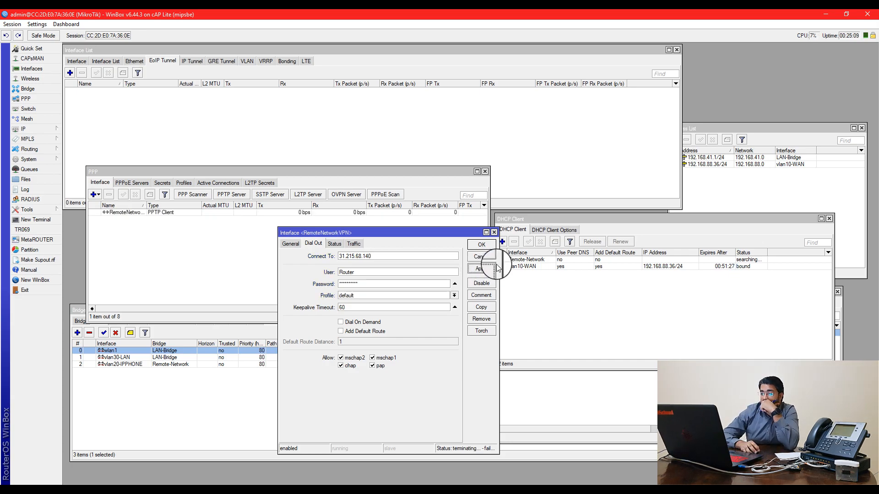
Unhide passwords and correct the PPTP user and password so the tunnel reconnects
drag(500, 262, 517, 265)
click(37, 24)
click(50, 47)
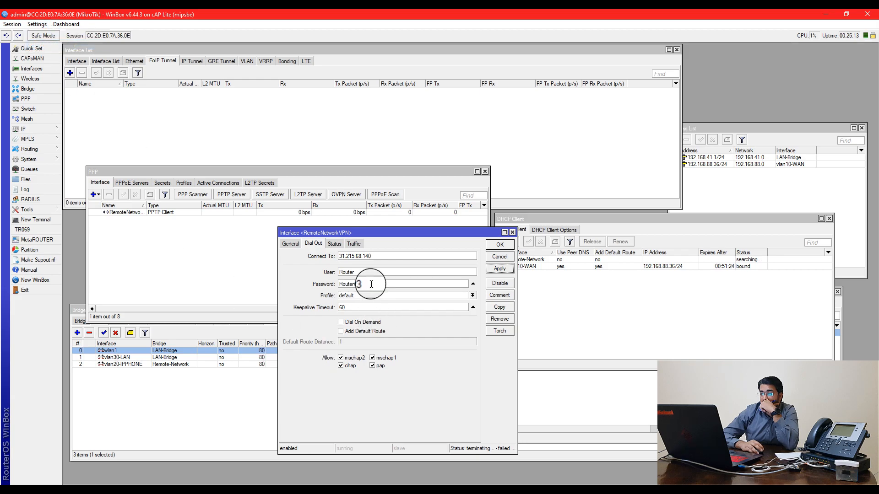
click(372, 283)
click(503, 272)
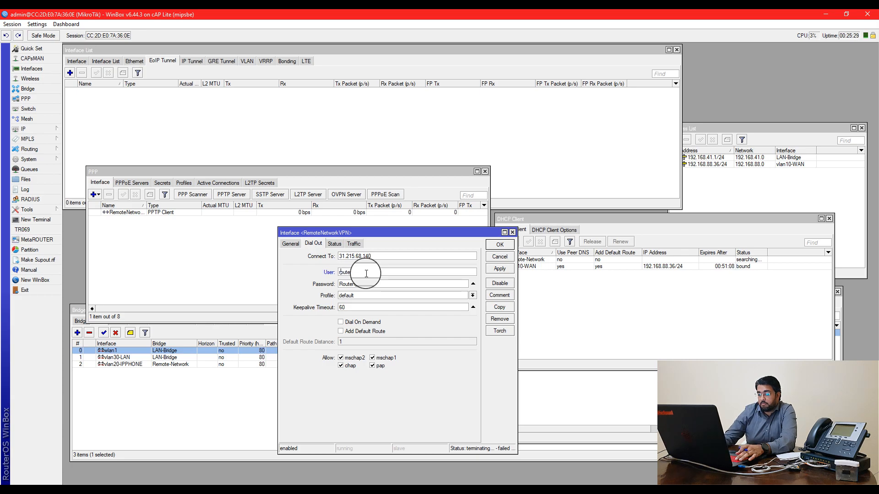
click(499, 269)
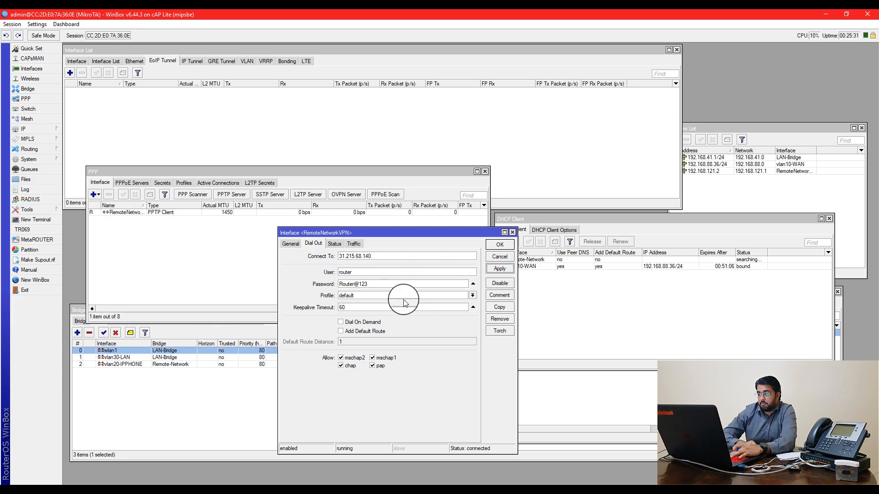
Confirm the tunnel status shows local 192.168.121.2 and remote 192.168.121.1
drag(378, 234, 426, 238)
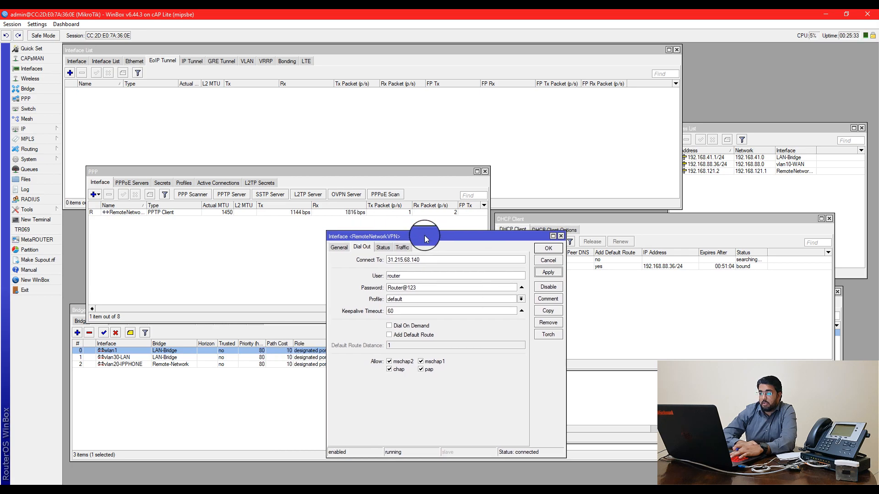
click(339, 247)
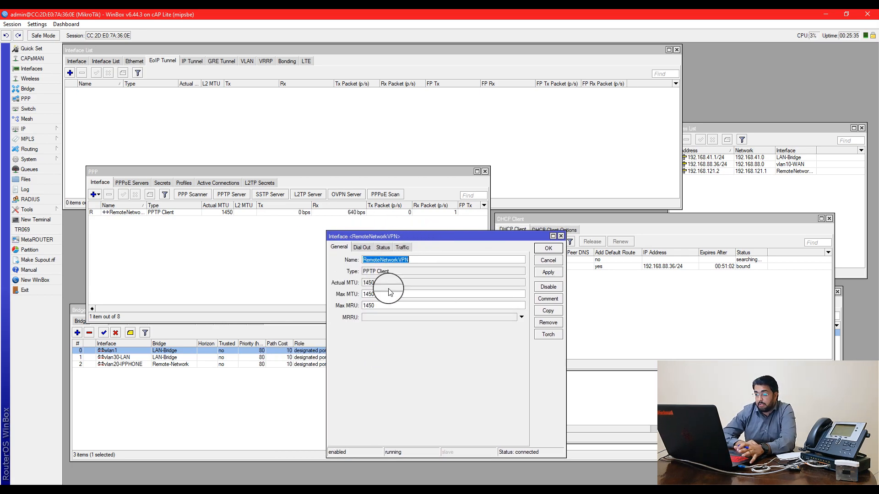
click(361, 247)
click(385, 247)
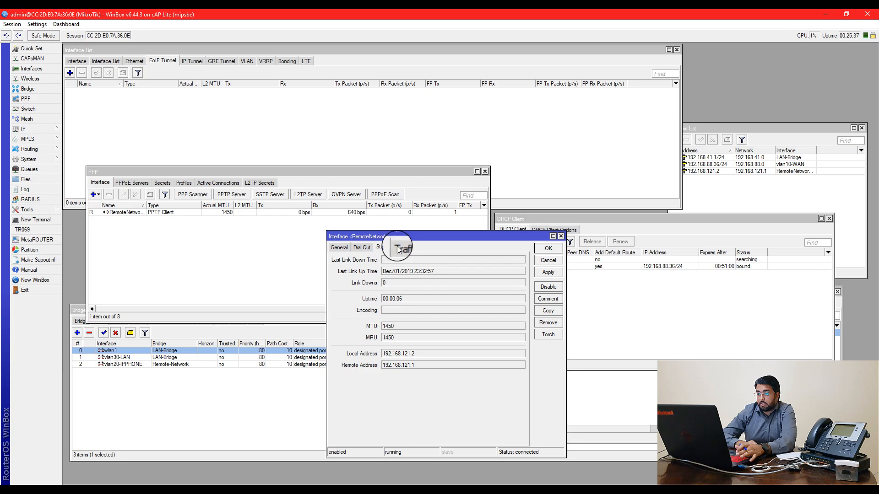
drag(415, 365, 375, 365)
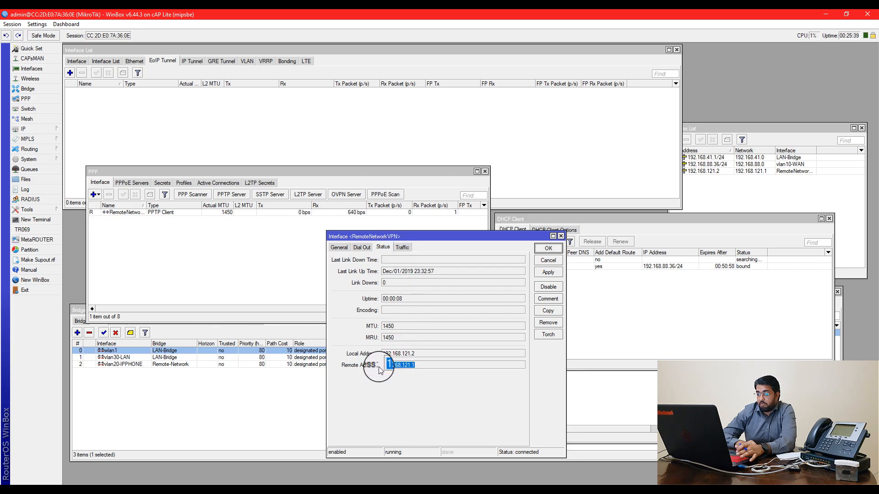
Ping 192.168.121.1 successfully from the Ping tool
click(69, 205)
click(45, 209)
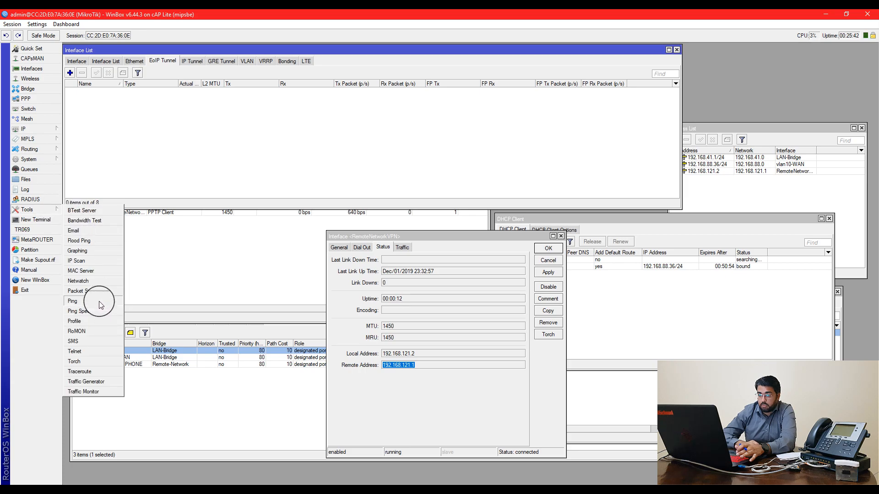
click(99, 303)
text(192.16)
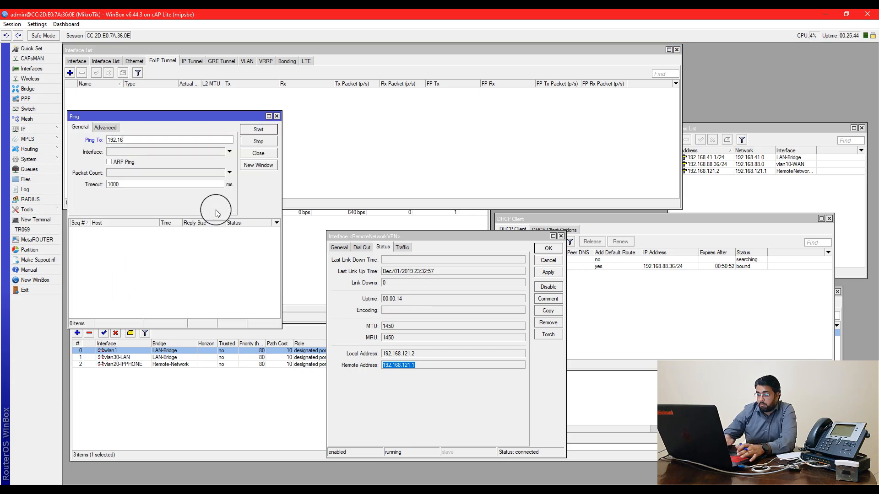
text(8.121.1)
key(Return)
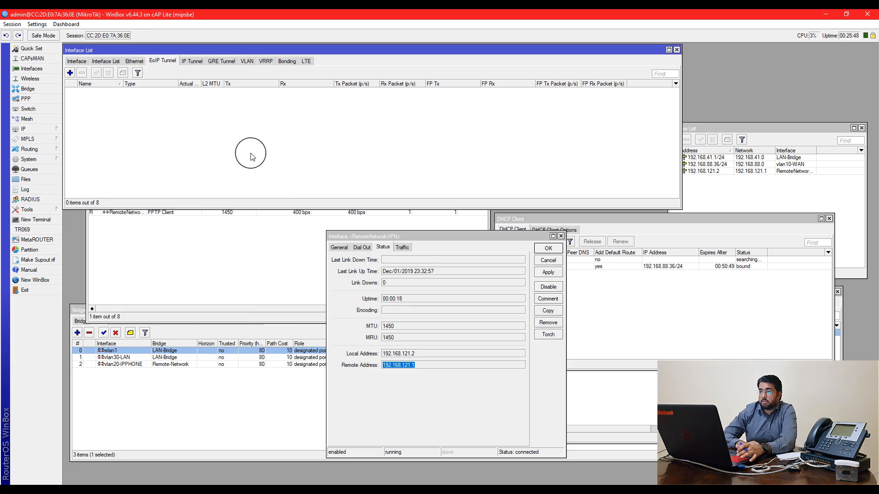
click(134, 61)
click(168, 62)
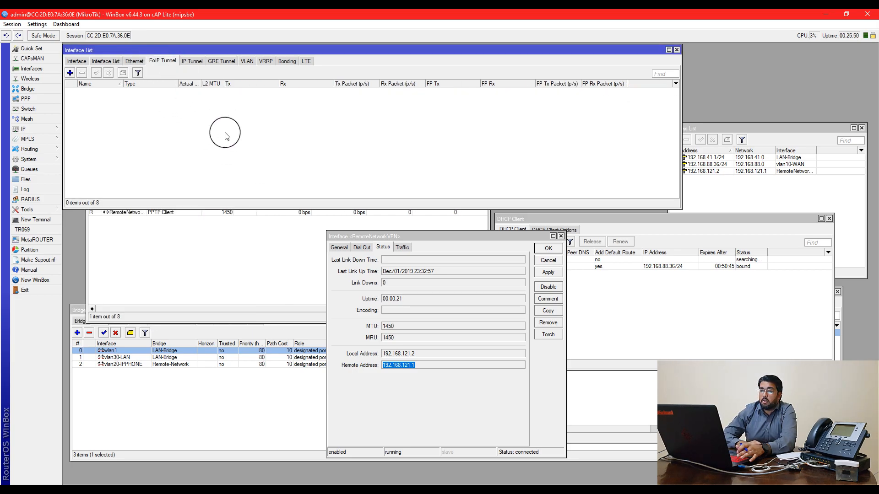
click(364, 296)
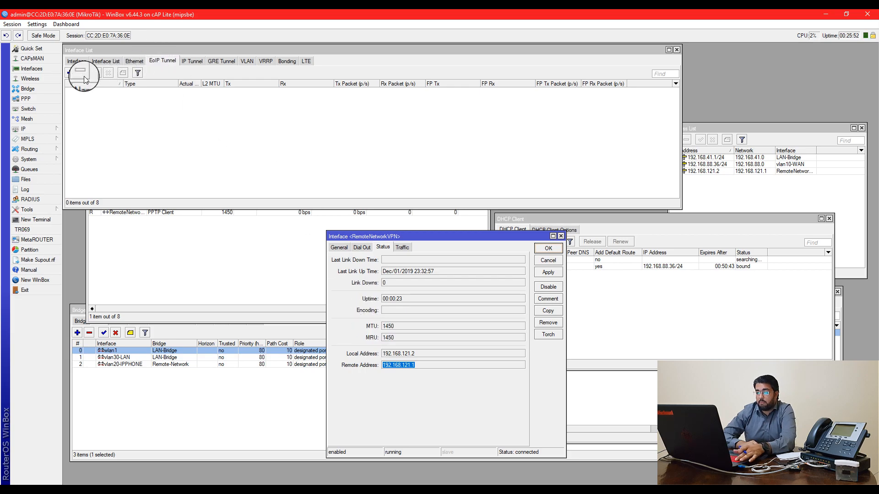
Add EoIP tunnel IPOHONE TUNNEL: local 192.168.121.2, remote 192.168.121.1, tunnel ID 121
click(139, 61)
click(156, 62)
drag(155, 49, 155, 51)
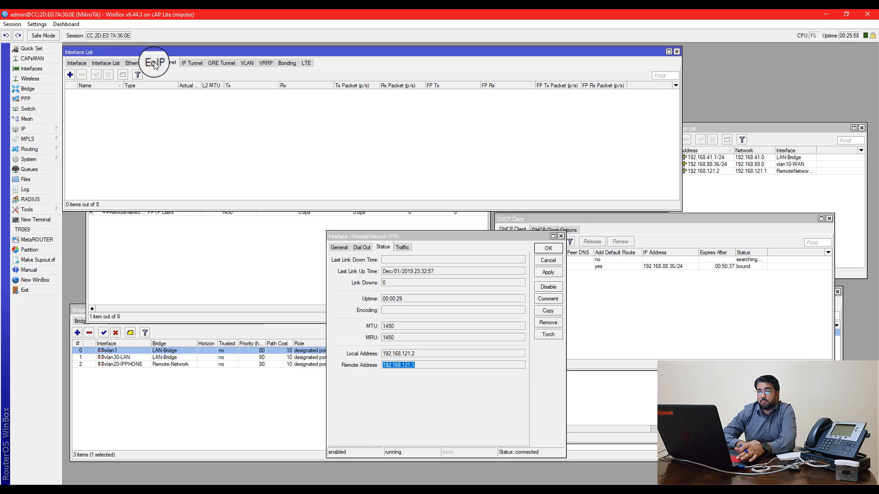
click(72, 75)
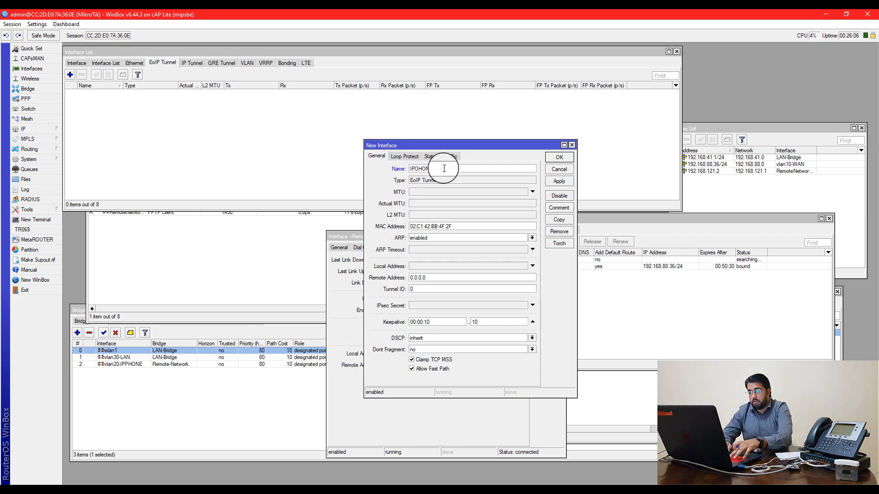
text(IPOHONE TUNNEL)
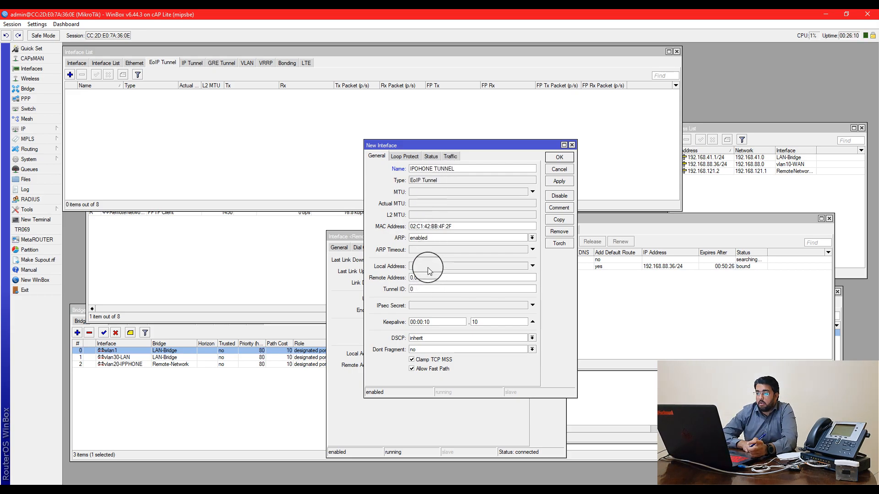
drag(452, 143, 192, 146)
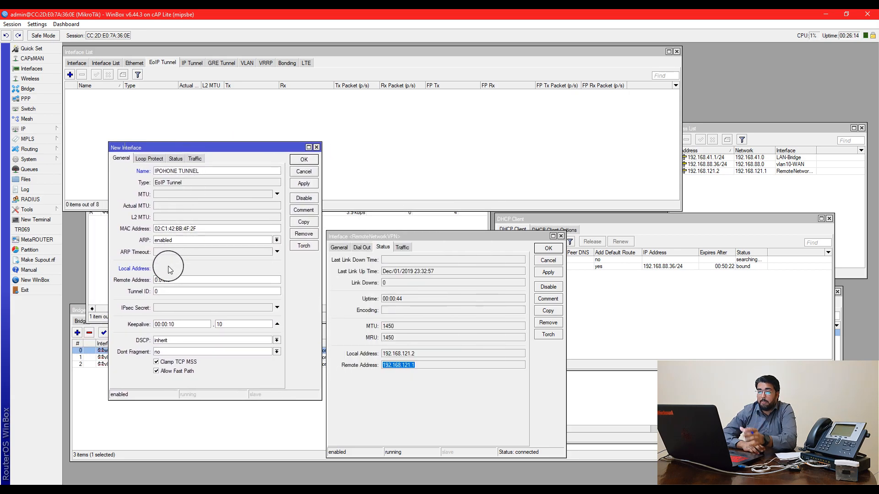
click(187, 269)
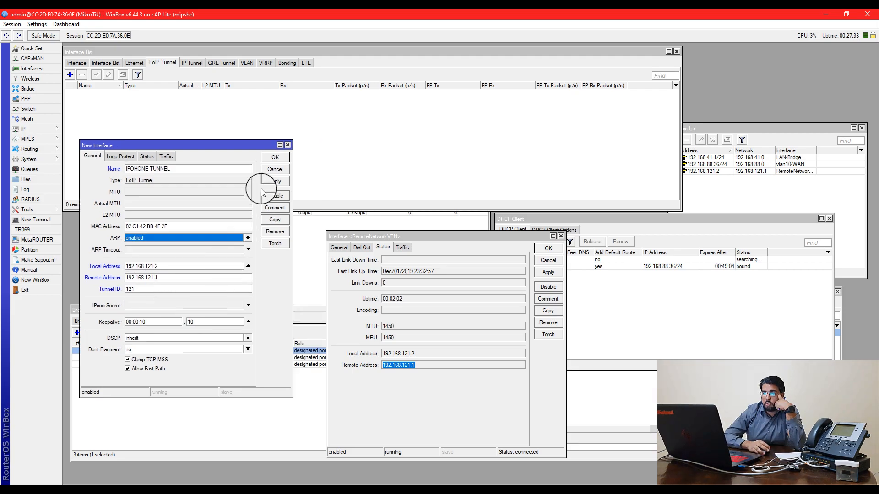
click(274, 181)
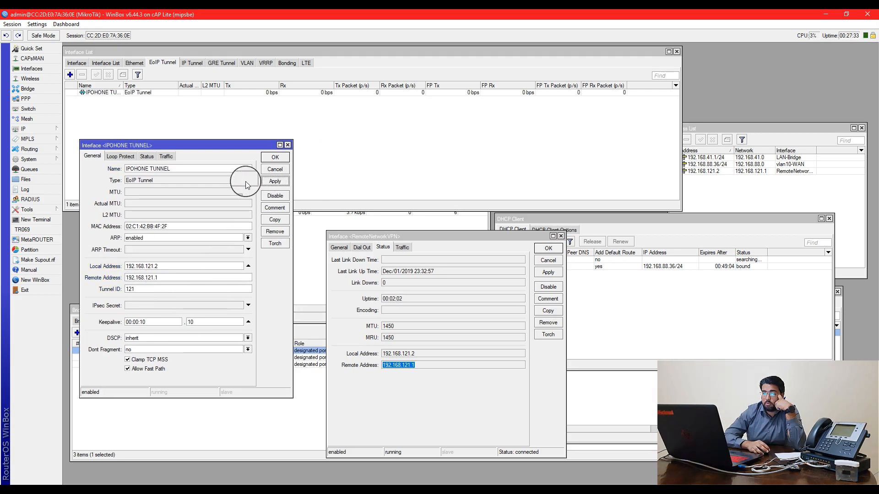
Check the new tunnel's status and traffic, then close the RemoteNetworkVPN window
click(151, 156)
click(166, 158)
click(153, 157)
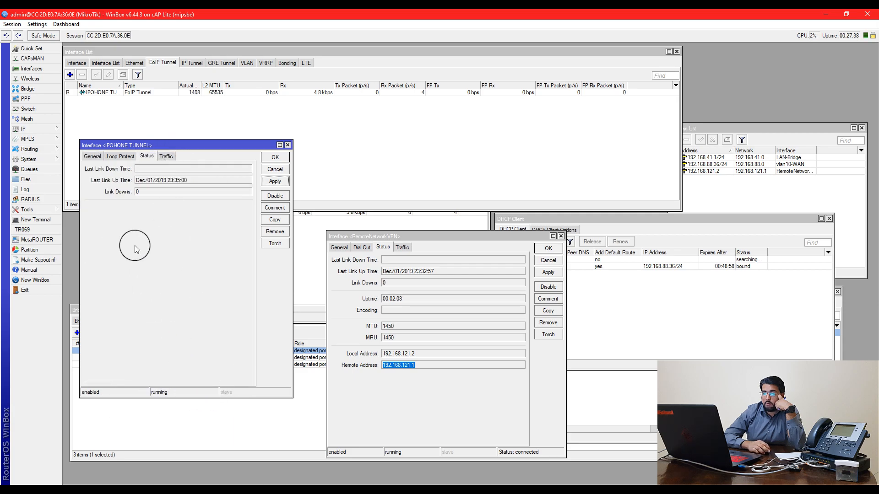
click(91, 157)
click(630, 309)
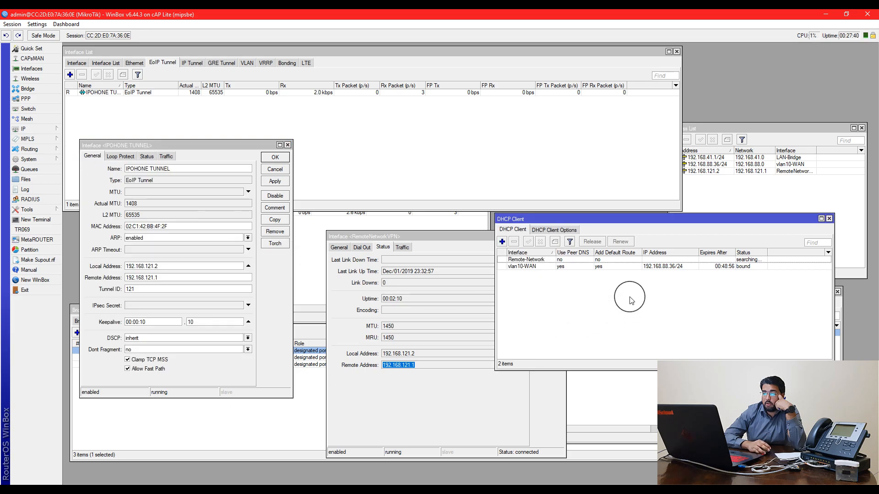
drag(613, 219, 631, 175)
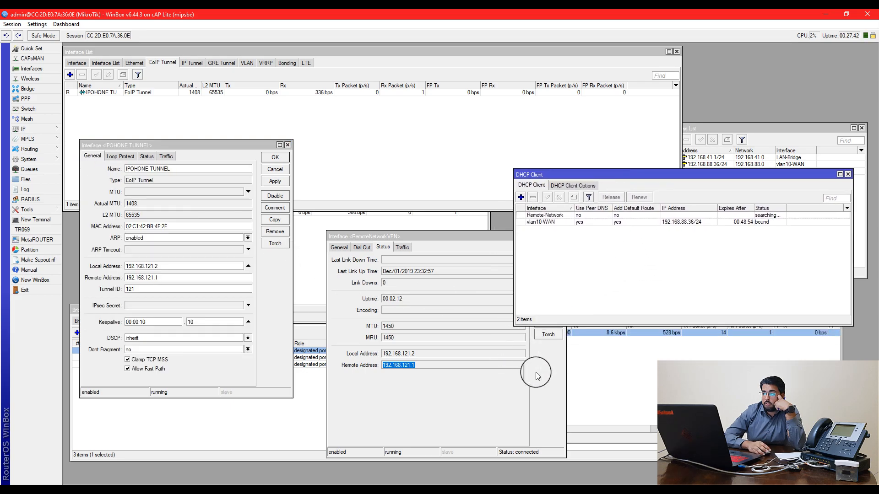
drag(495, 239, 512, 246)
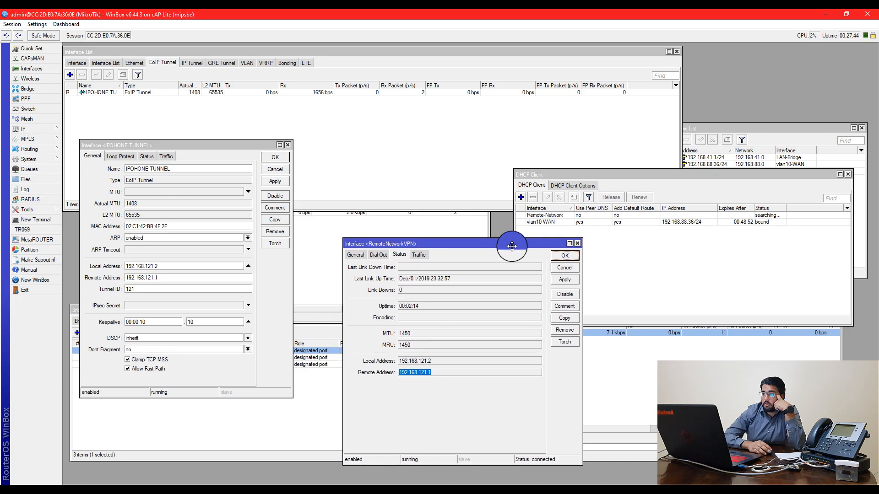
click(565, 255)
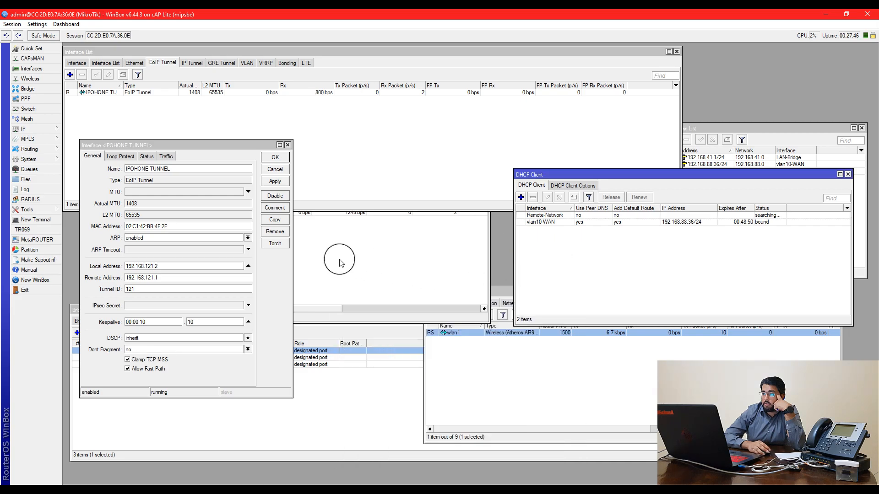
Renew the Remote-Network DHCP client lease
click(568, 215)
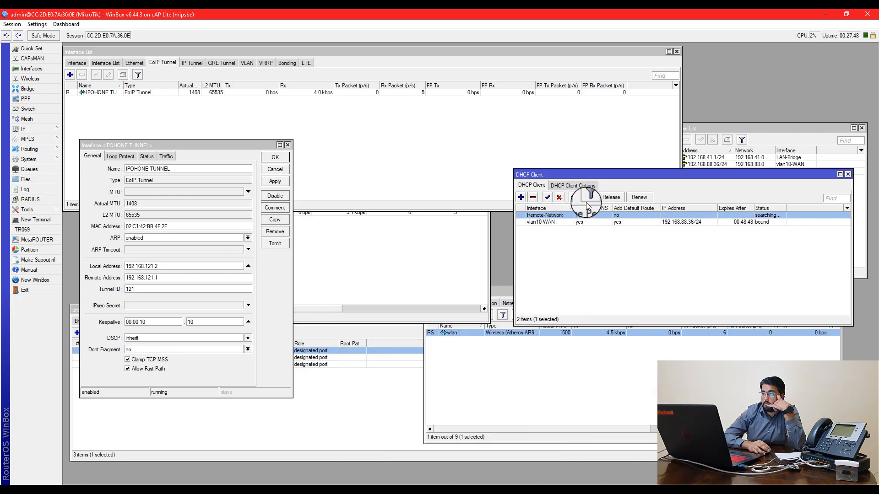
click(639, 197)
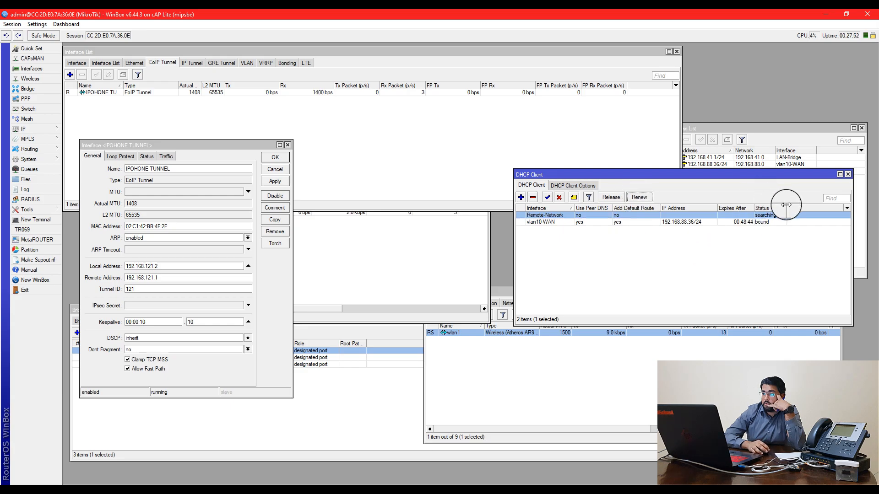
drag(682, 170, 686, 159)
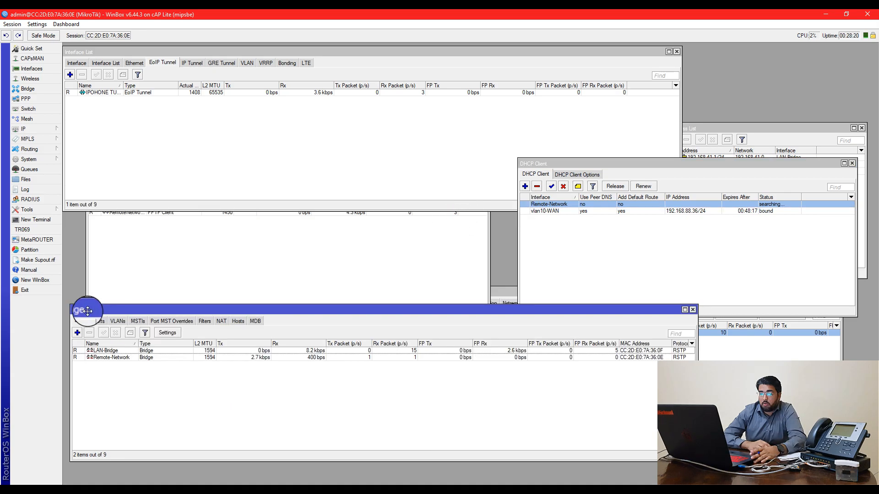
Review the bridge ports, selecting vlan20-IPPHONE on Remote-Network
drag(87, 310, 98, 324)
click(98, 334)
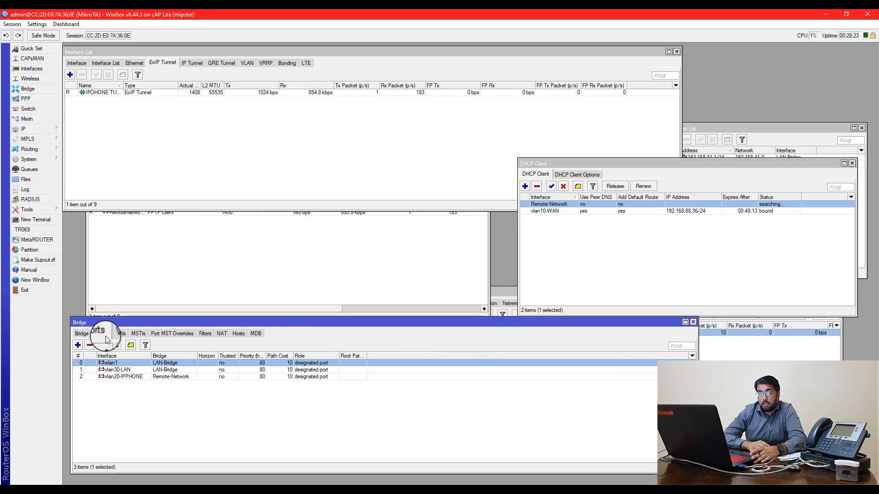
click(82, 333)
click(97, 334)
click(87, 334)
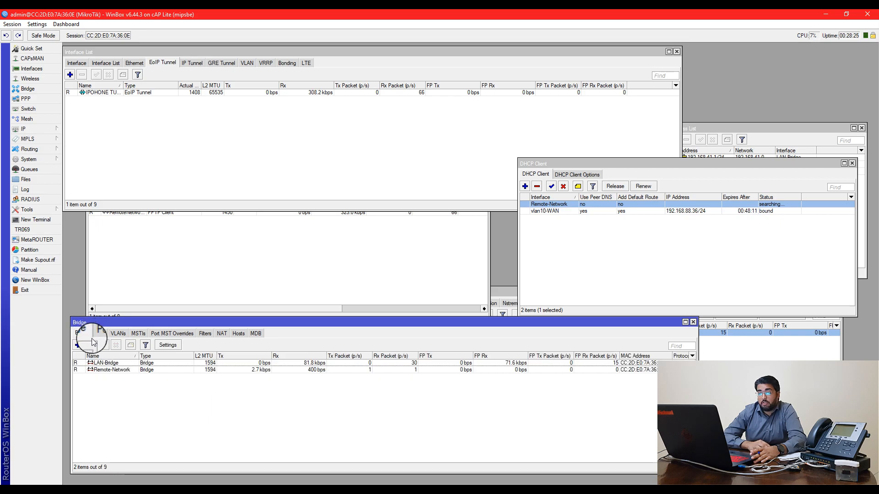
click(97, 334)
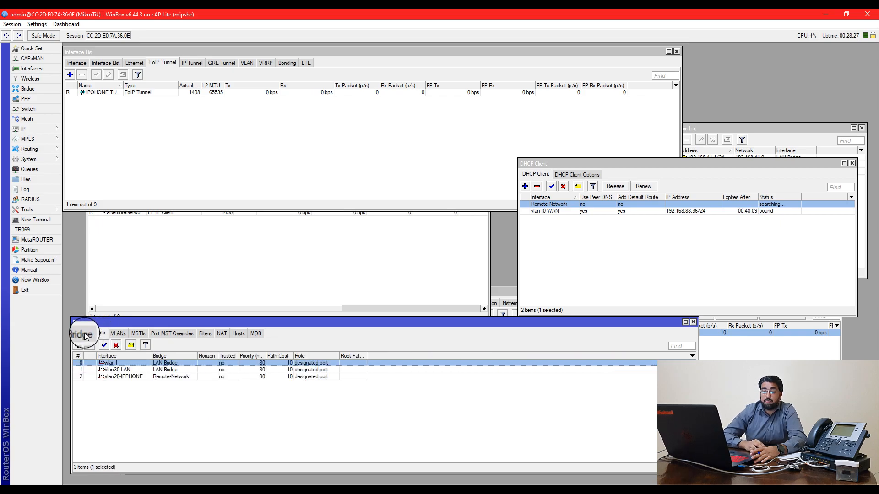
drag(101, 324, 99, 325)
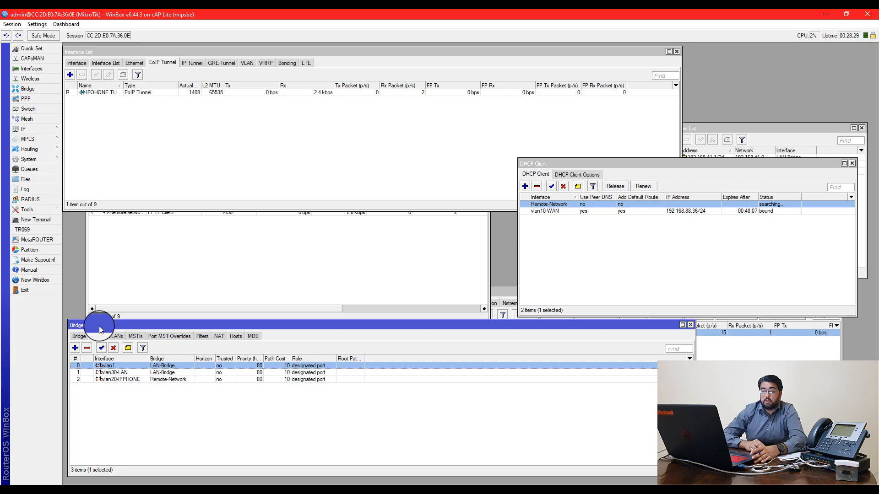
click(122, 380)
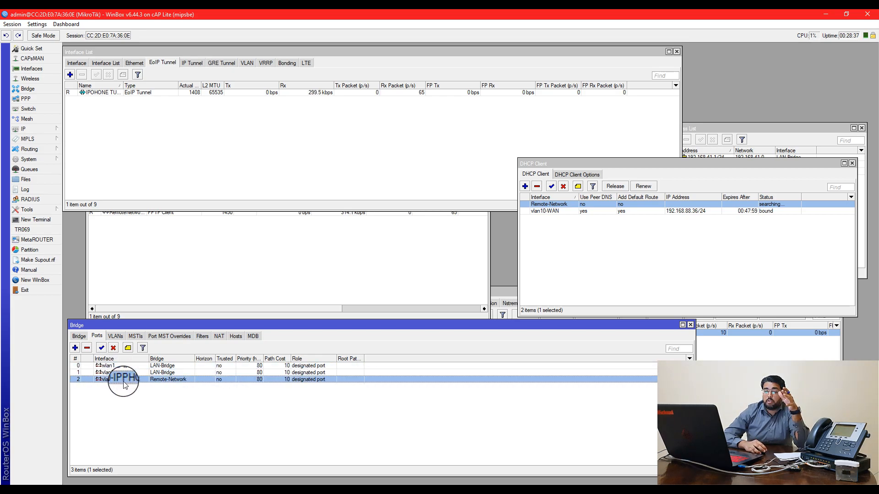
Add IPOHONE TUNNEL as a bridge port on the Remote-Network bridge
click(78, 338)
click(97, 336)
click(74, 348)
click(417, 222)
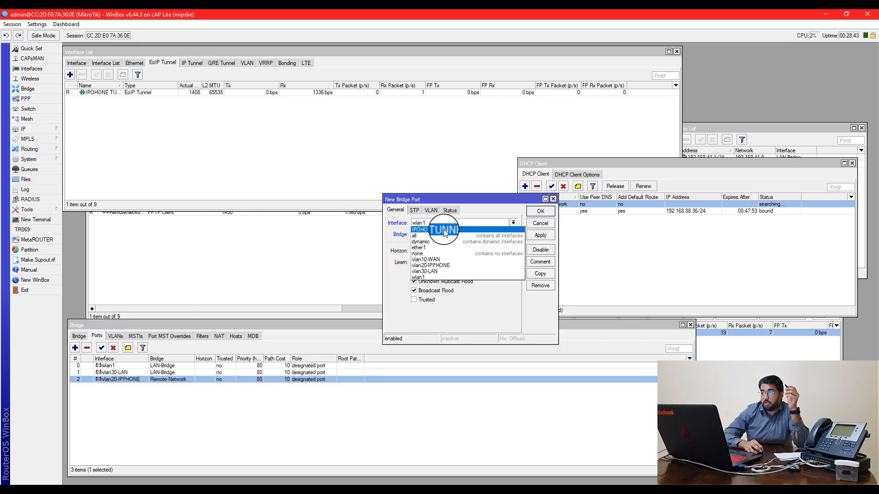
click(420, 229)
click(513, 235)
click(443, 247)
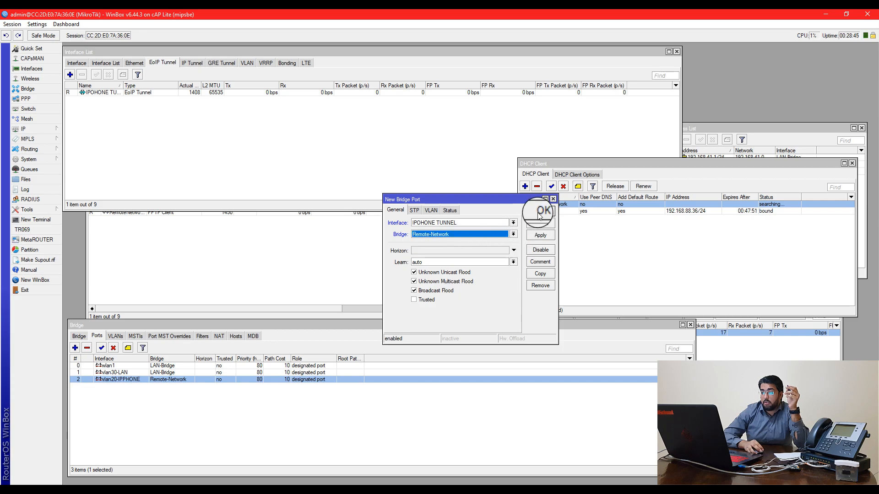
click(543, 212)
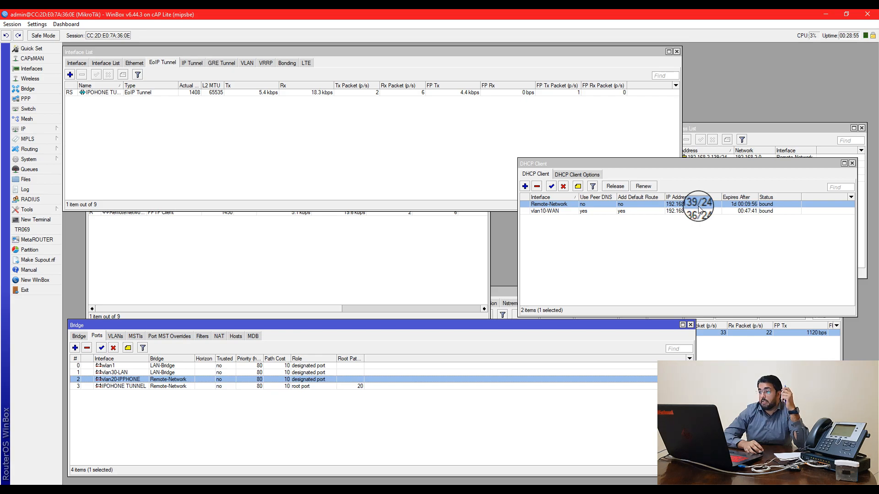
drag(680, 164, 681, 152)
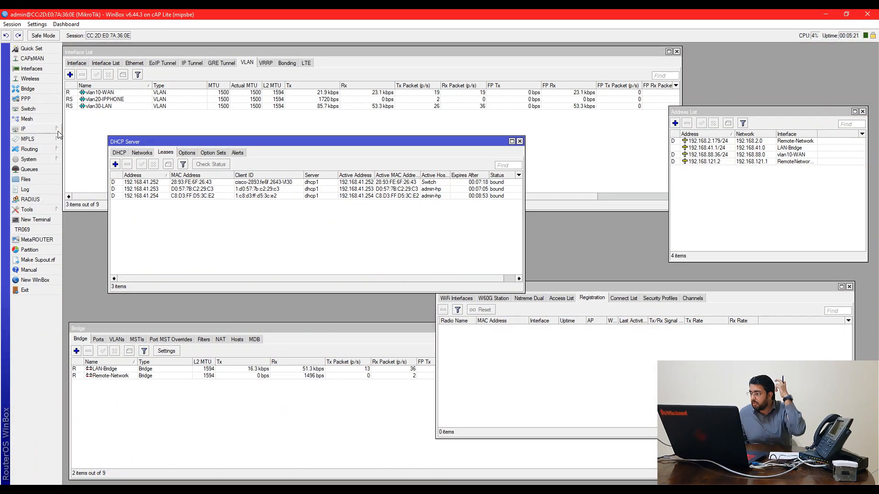
click(58, 131)
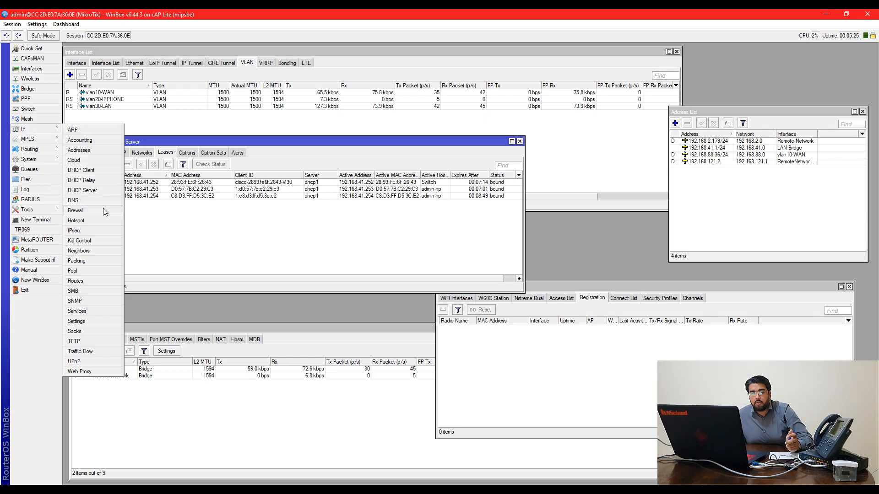
click(85, 211)
click(304, 204)
double_click(293, 231)
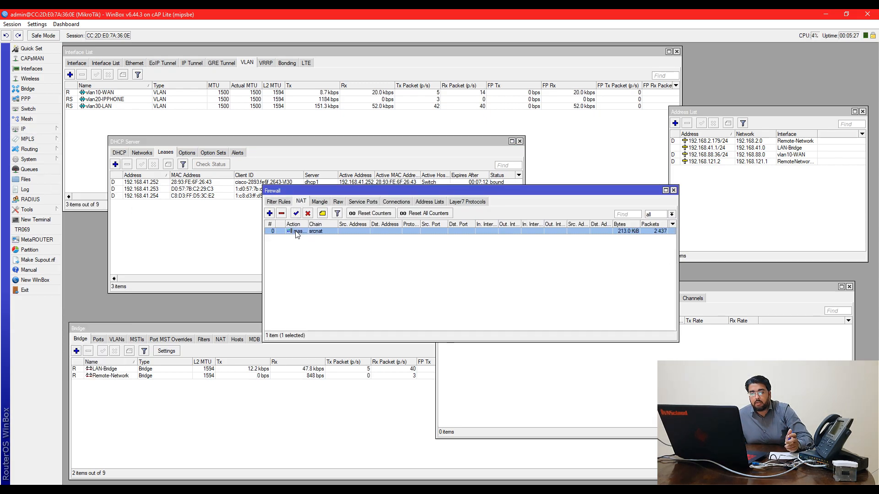
drag(387, 145, 257, 146)
click(339, 112)
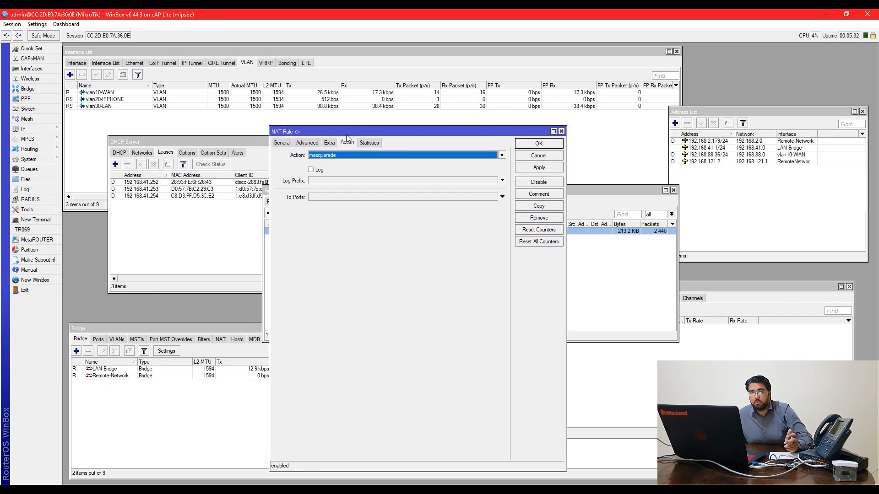
click(295, 143)
click(281, 142)
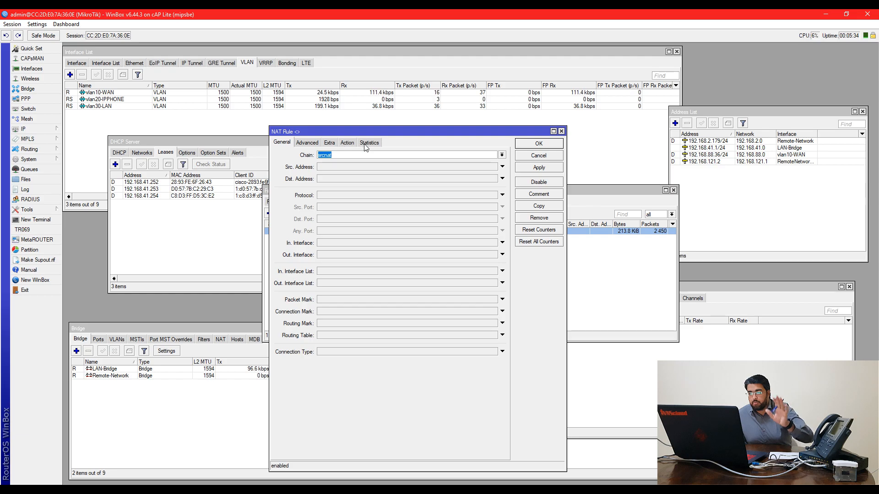
click(348, 144)
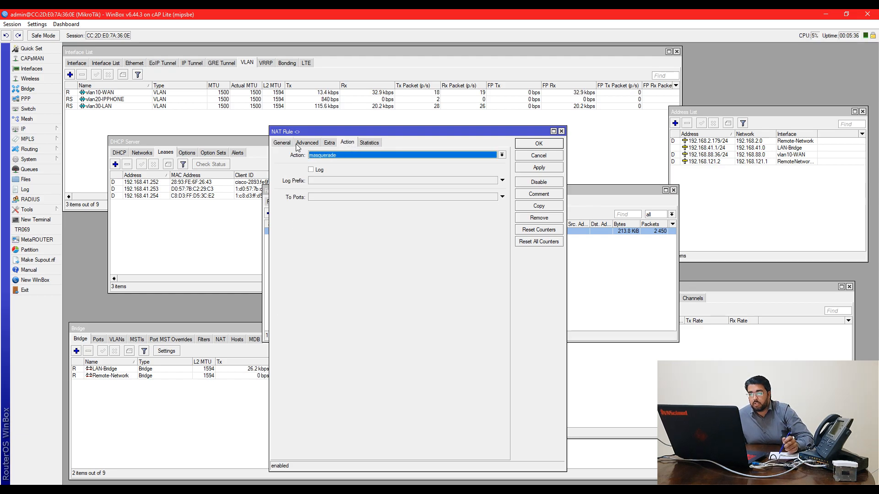
click(288, 144)
click(539, 143)
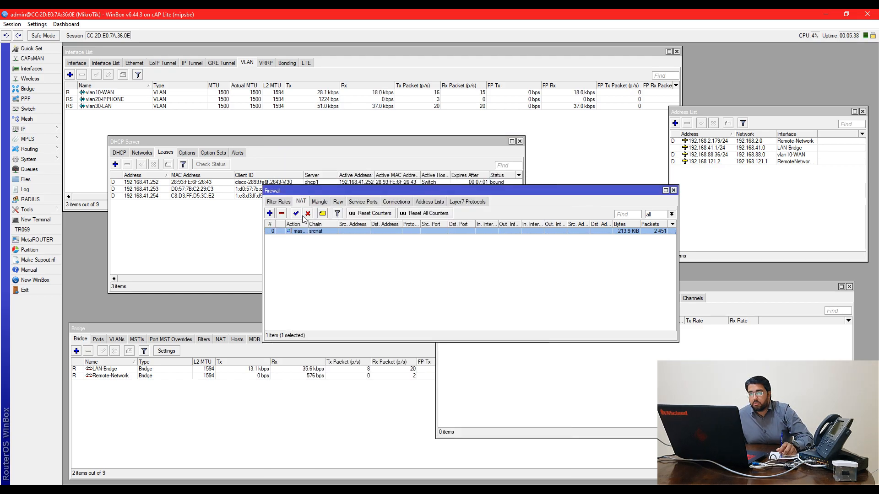
click(270, 214)
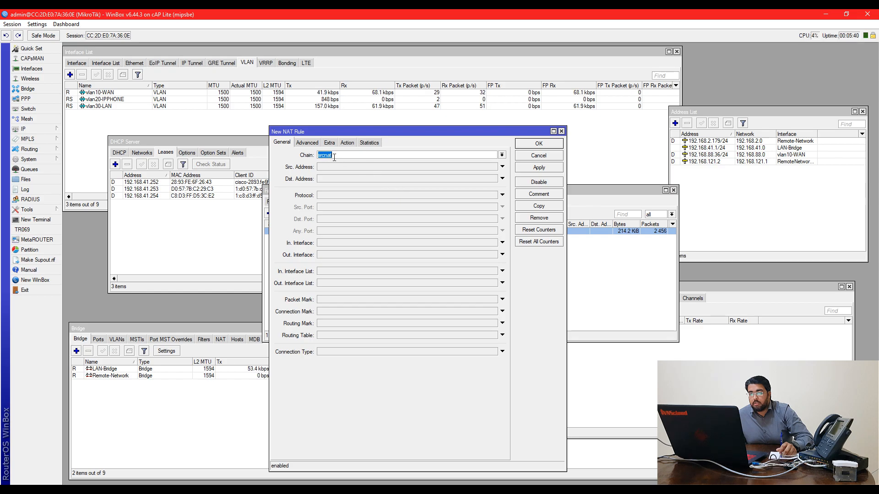
click(348, 143)
click(339, 156)
click(338, 199)
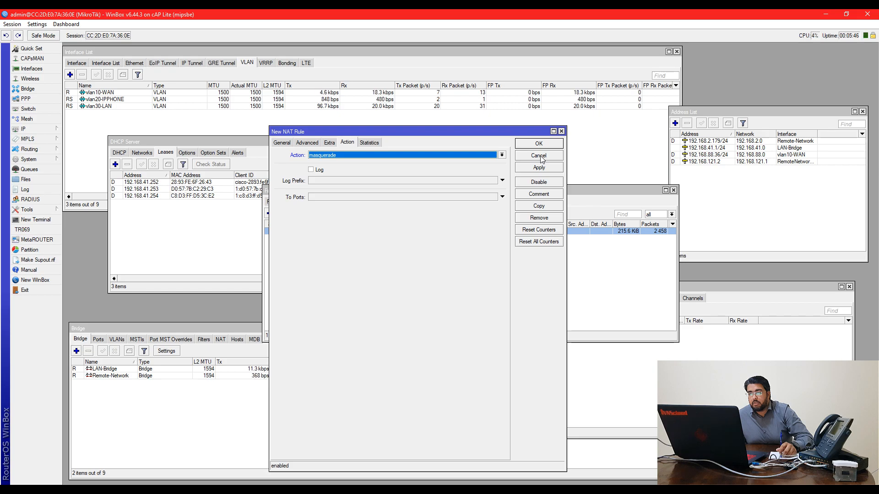
click(539, 156)
drag(470, 193, 474, 204)
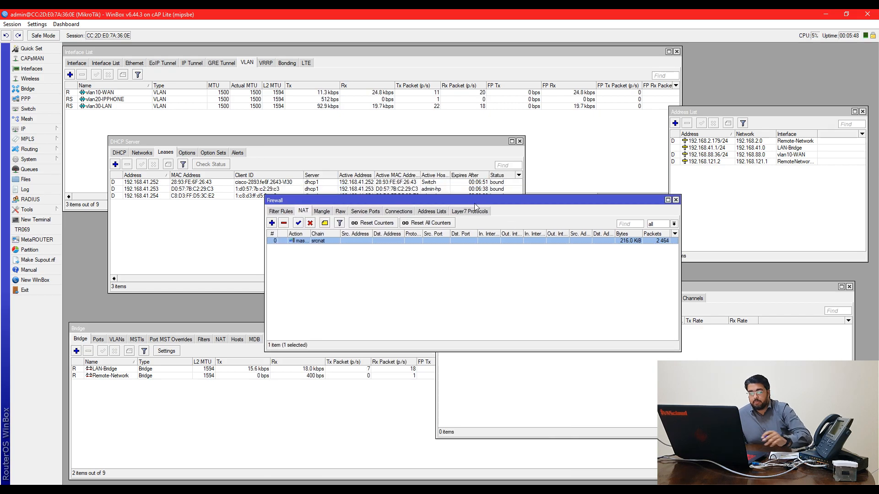
key(Escape)
click(106, 490)
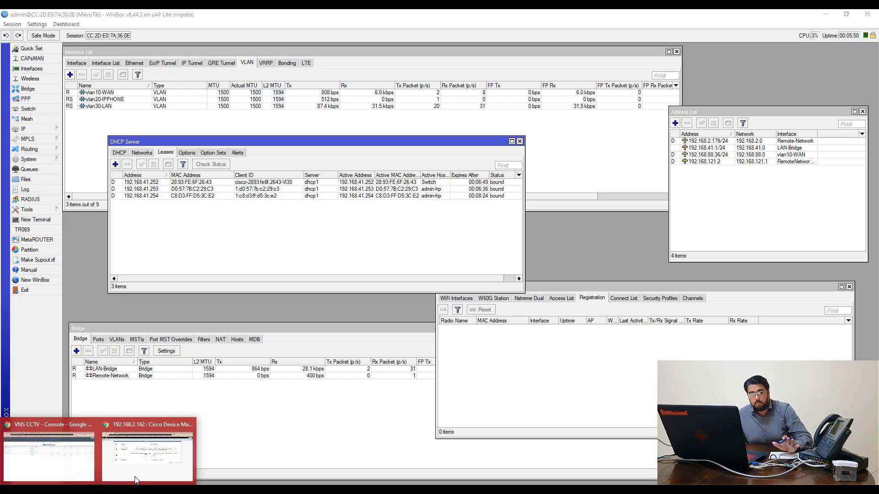
Open speedtest.net in a new Chrome tab
click(182, 464)
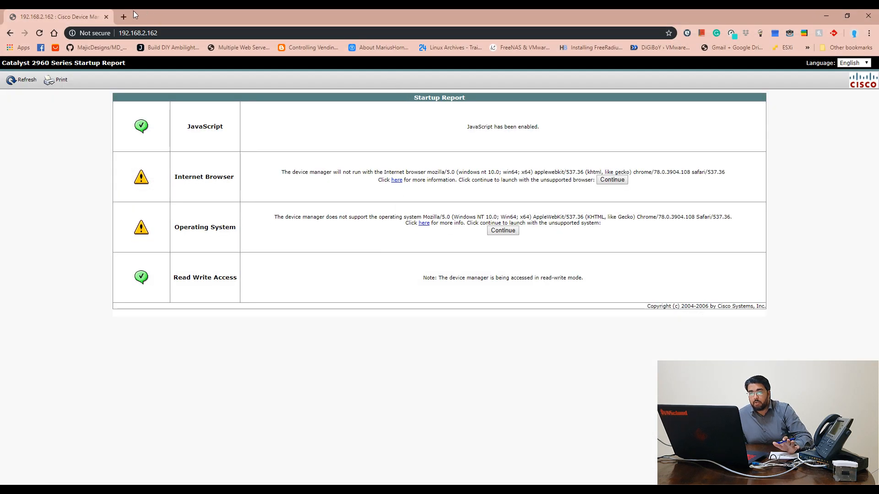
key(ctrl+t)
text(google.com.pk)
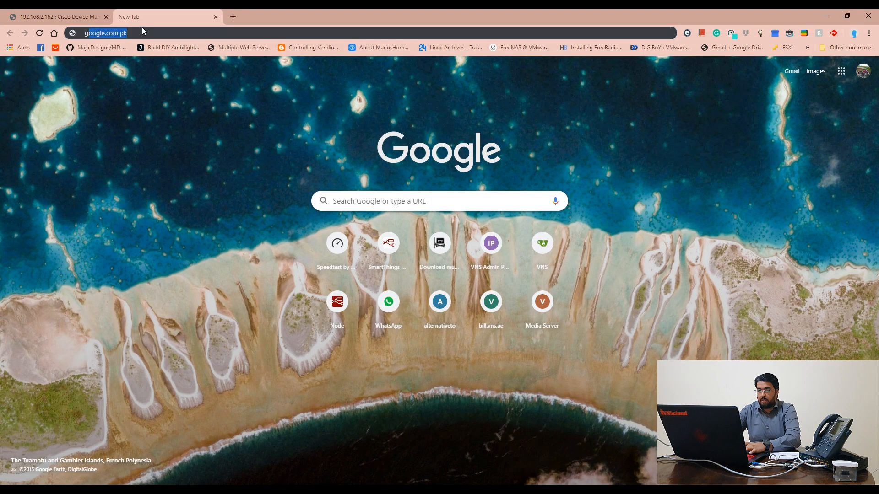
key(Return)
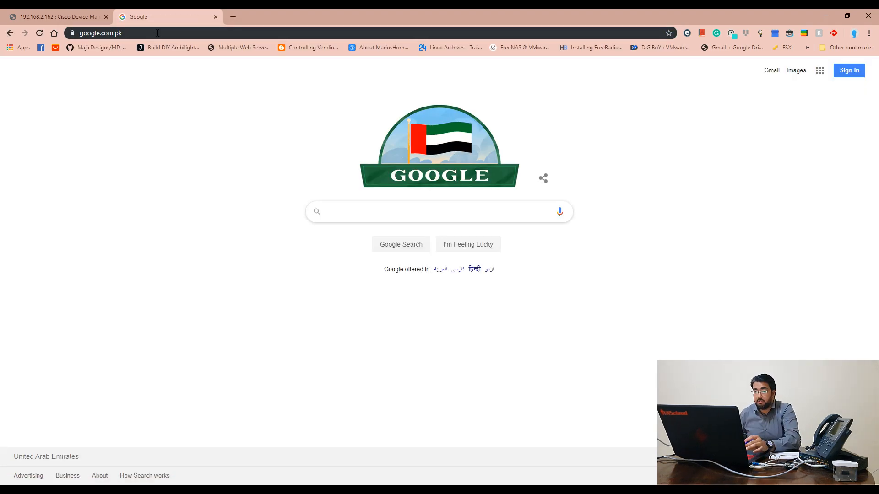
click(156, 33)
text(speedtest.net)
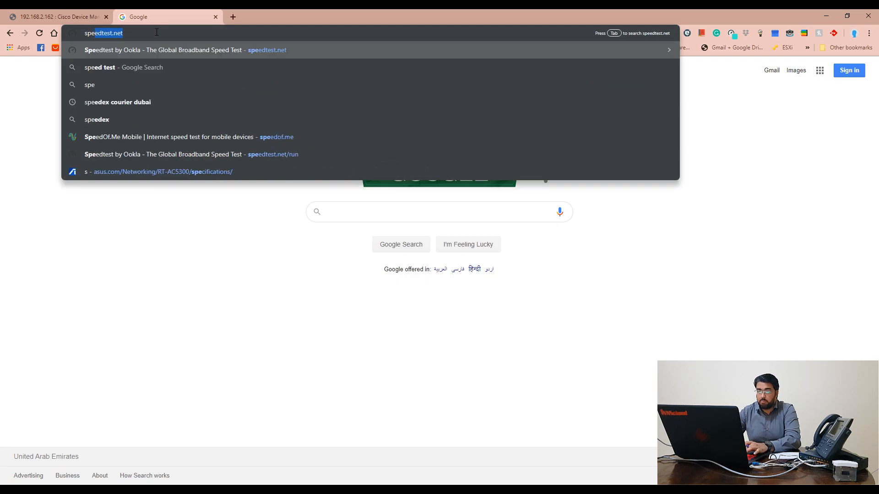
key(Return)
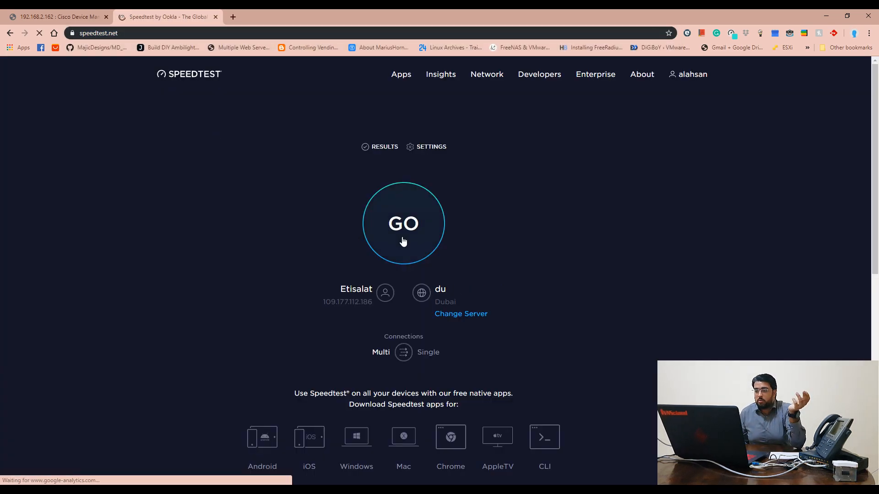
Switch the Speedtest server to ETISALAT-UAE in Abu Dhabi
click(459, 316)
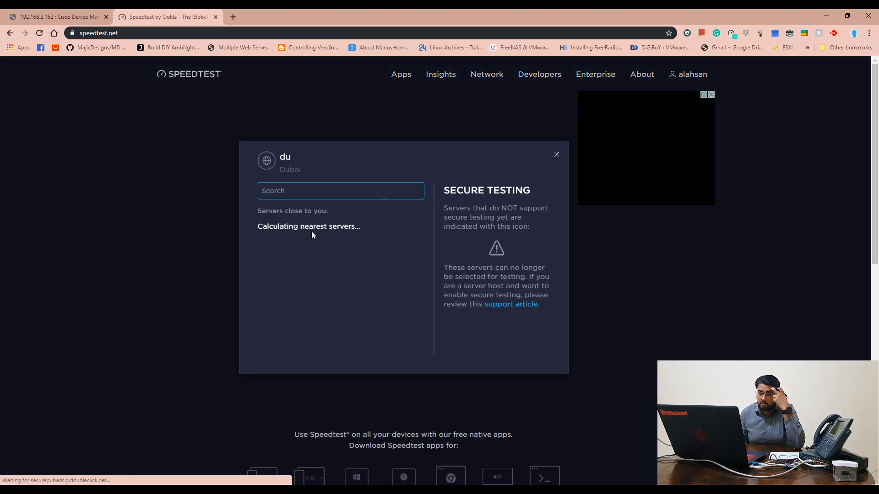
click(316, 245)
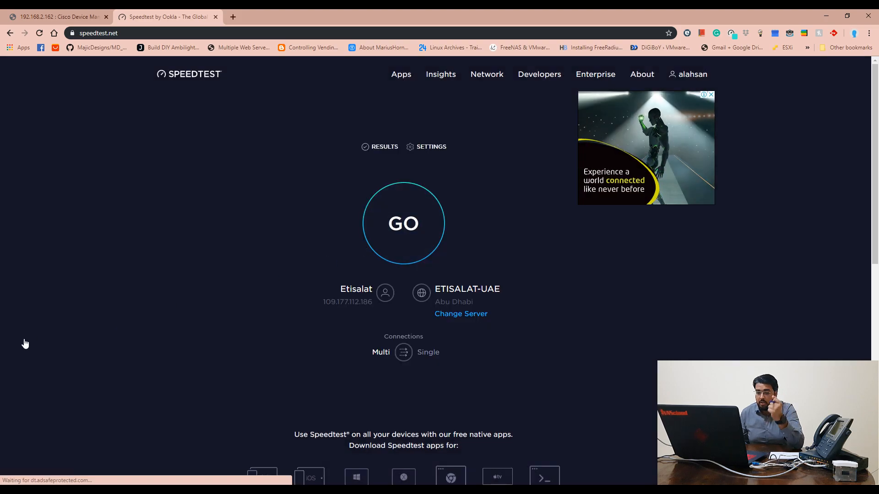
key(super+r)
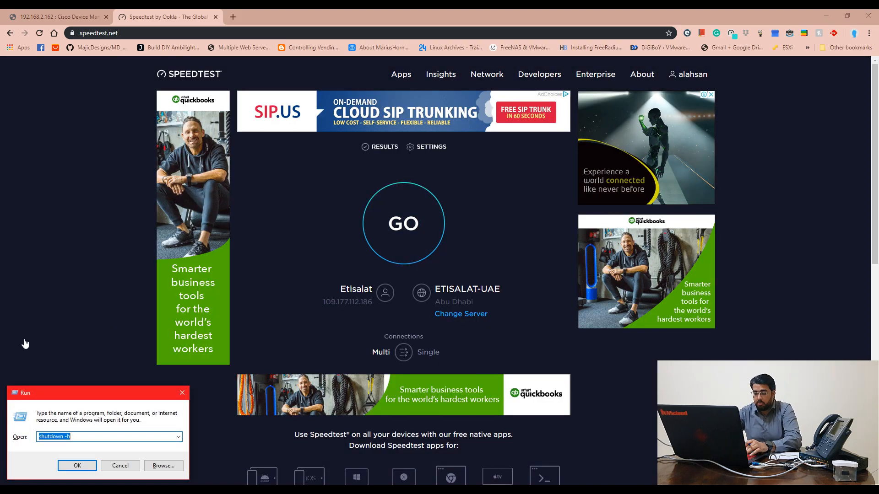
Run the speedtest command in a cmd window and close it once the results appear
text(cmd)
key(Return)
text(spee)
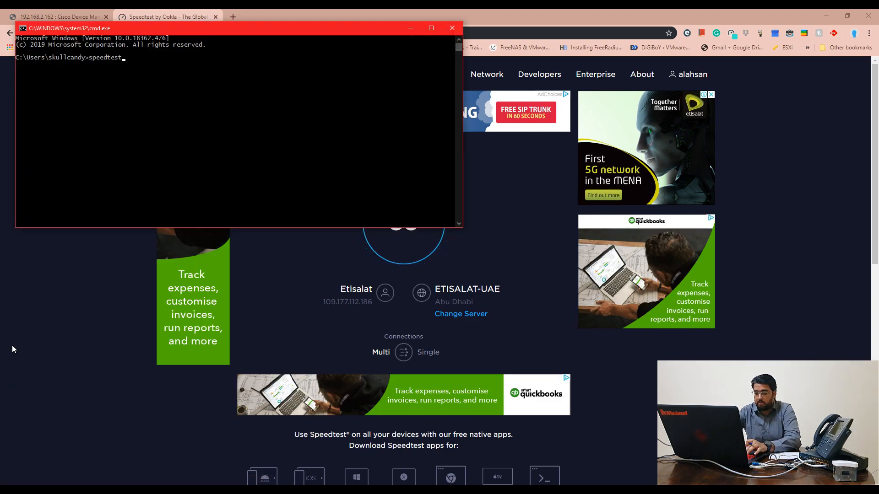
text(dtest)
key(Return)
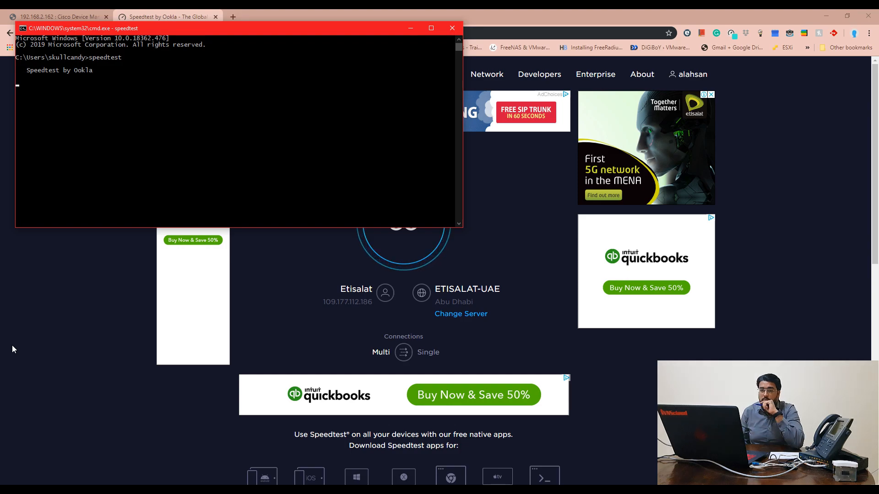
drag(246, 34, 251, 84)
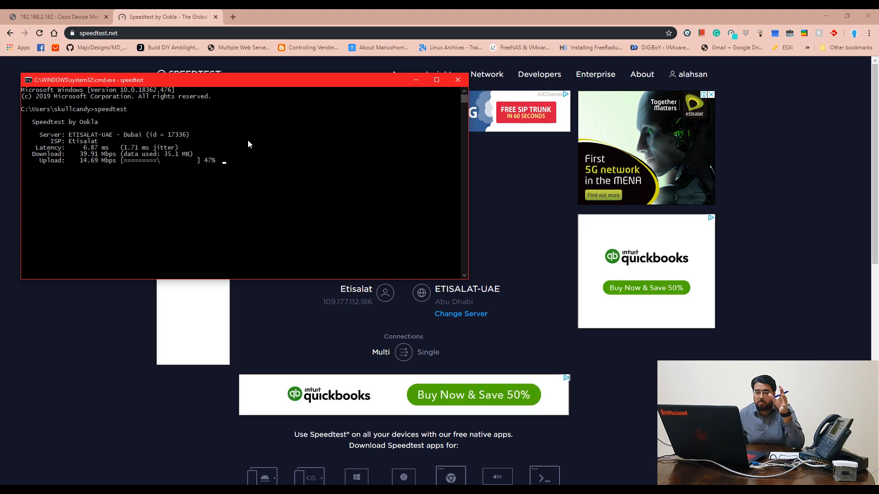
click(455, 81)
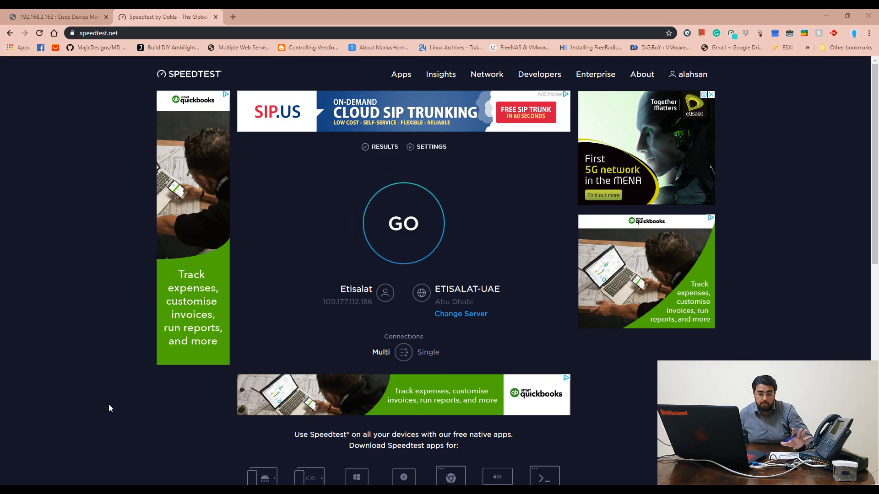
Close the DHCP Server window in WinBox
click(386, 453)
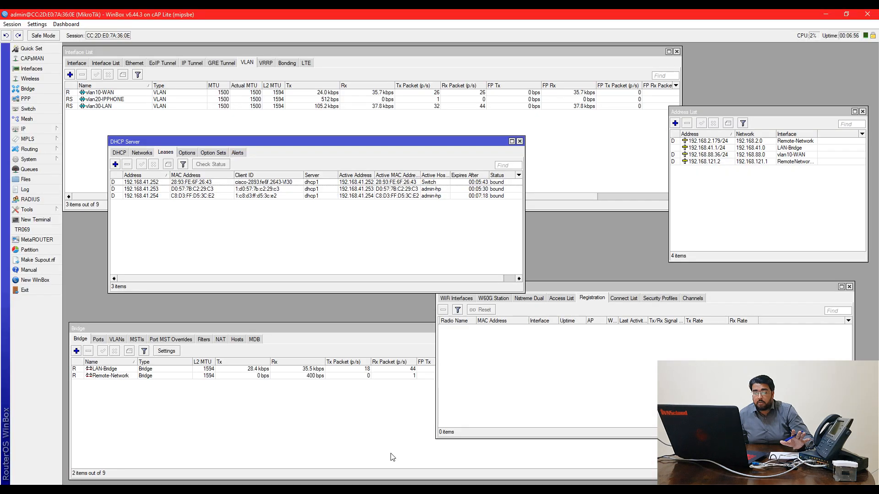
drag(284, 145, 322, 134)
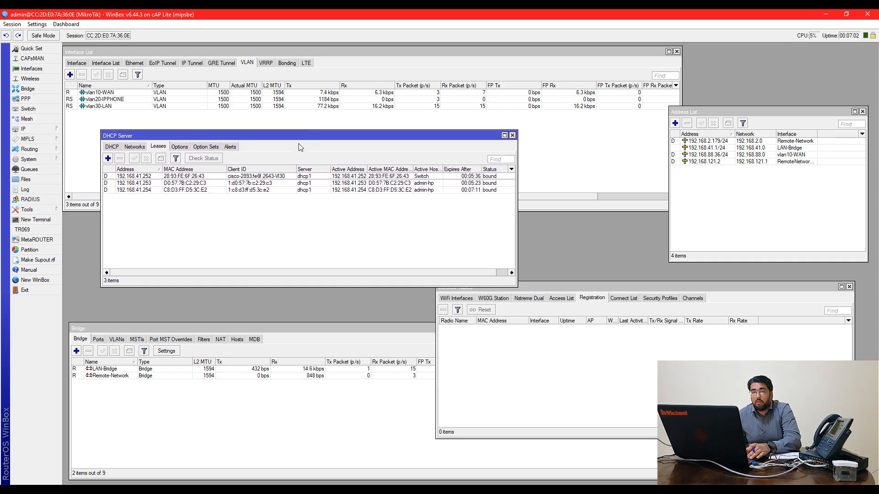
click(513, 135)
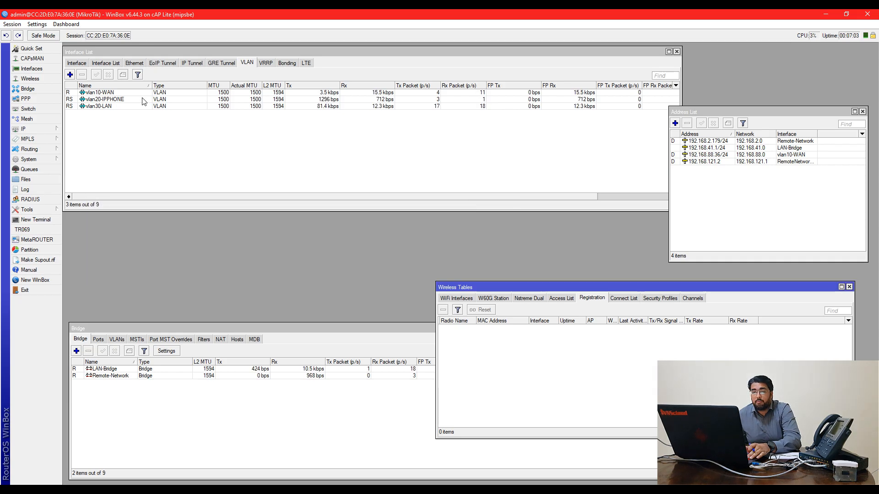
Add VLAN interface vlan40-HS with VLAN ID 40 on ether1
click(69, 74)
click(577, 247)
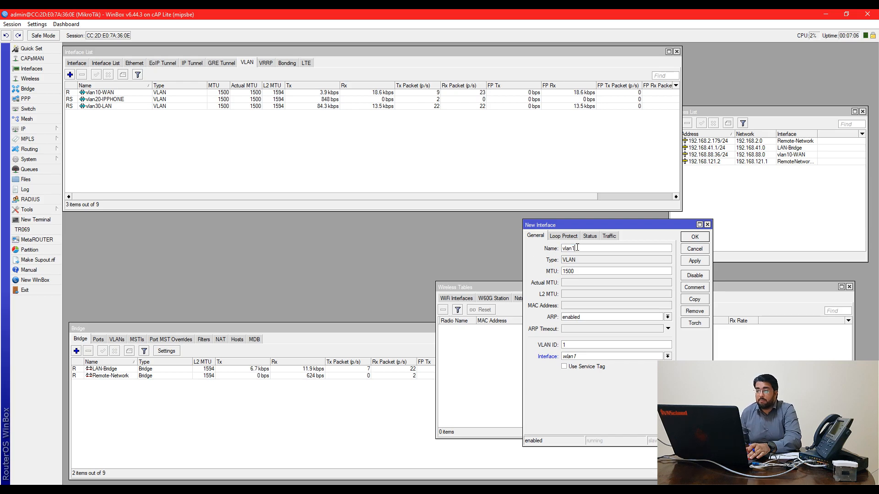
text(40)
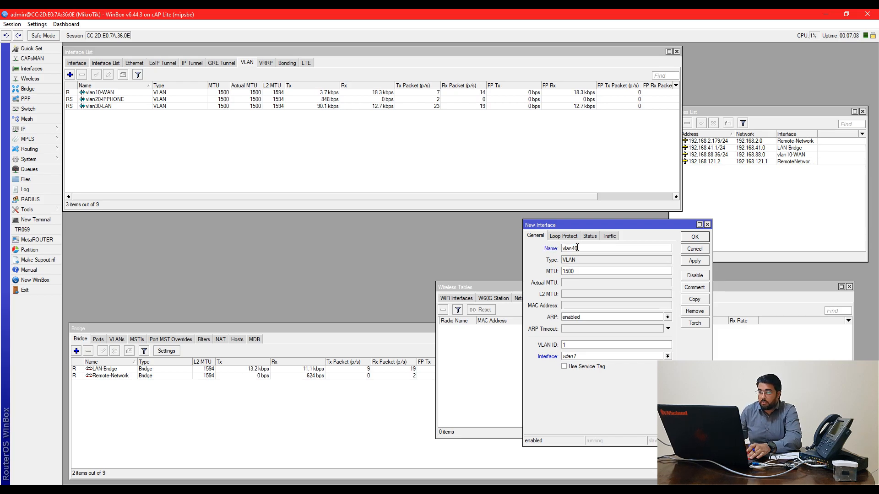
text(40)
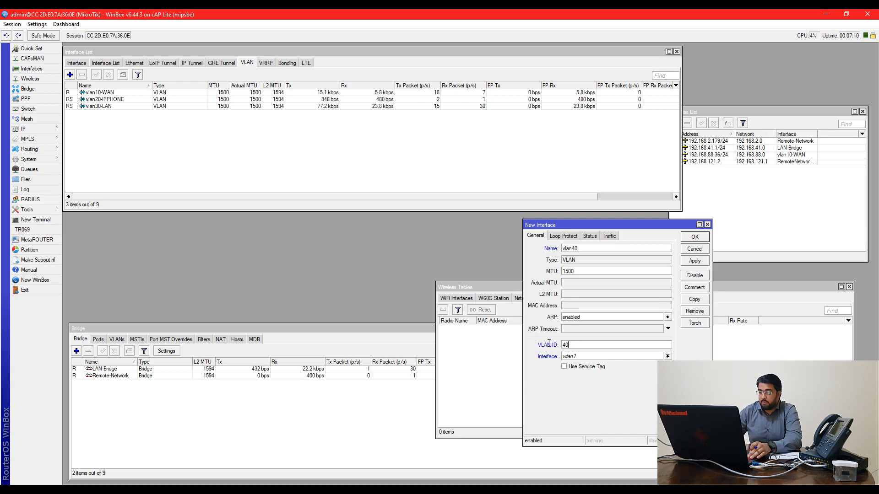
key(Tab)
click(595, 357)
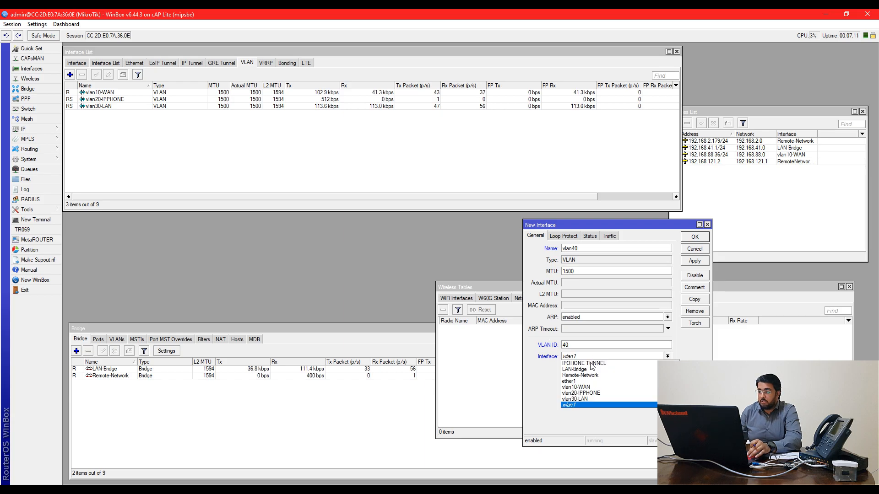
click(575, 384)
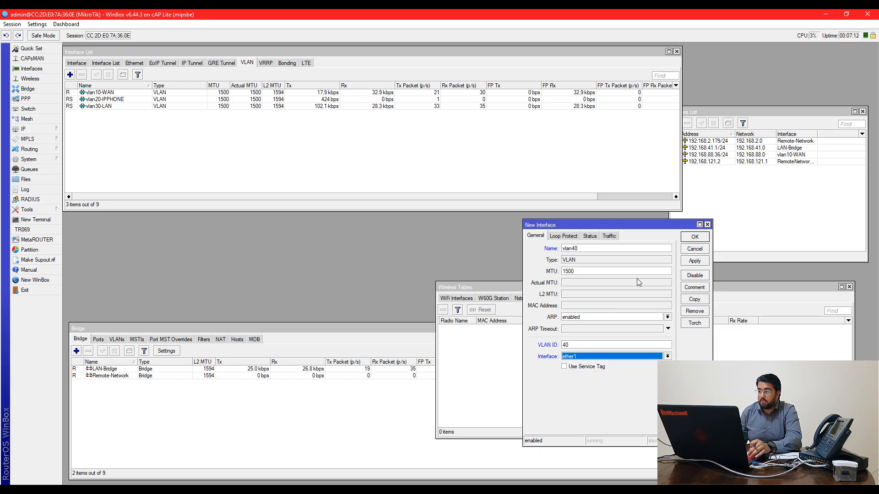
click(595, 247)
text(-HS)
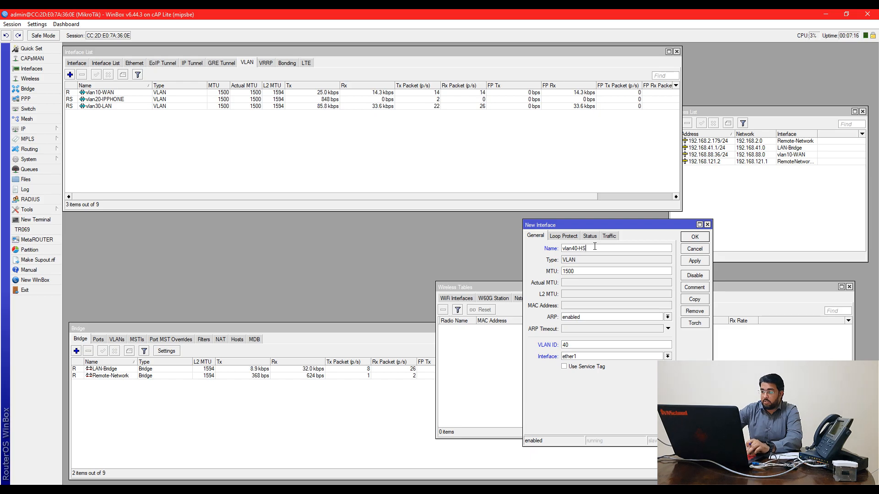
key(Return)
Close the address list, widen the interface list to show VLAN ID and Interface, and bring up the Bridge window
click(738, 225)
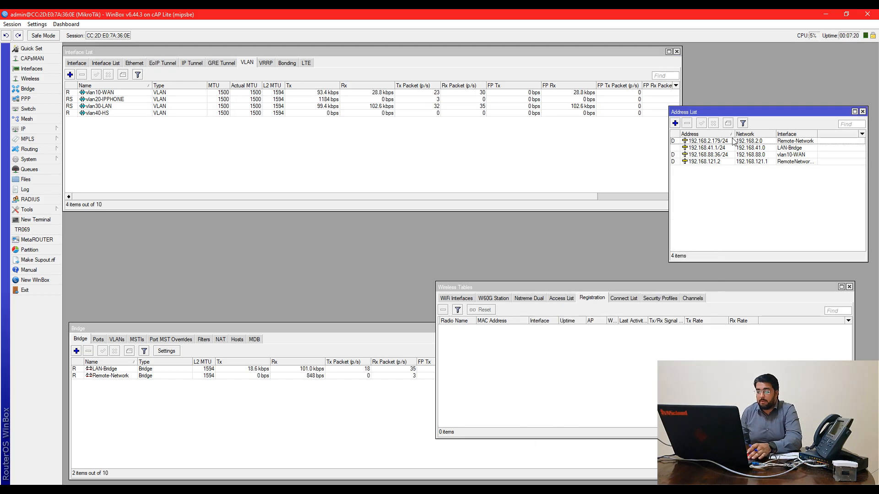
click(862, 111)
drag(682, 156, 856, 169)
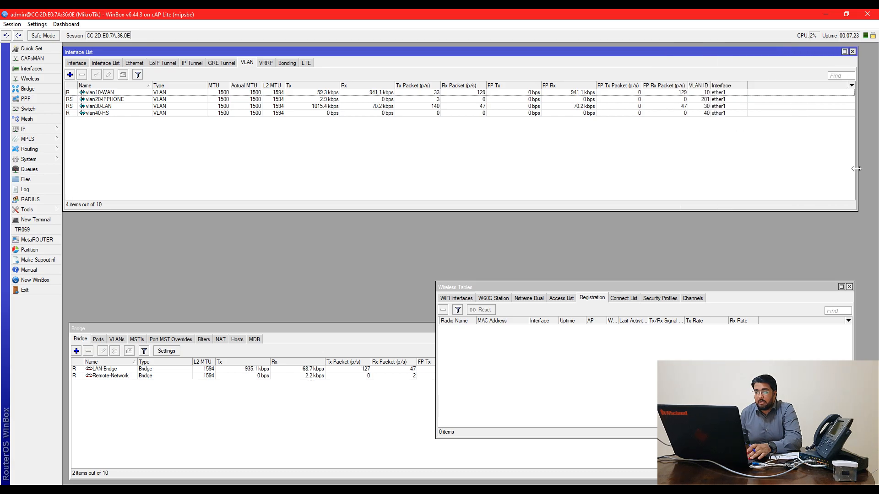
click(27, 129)
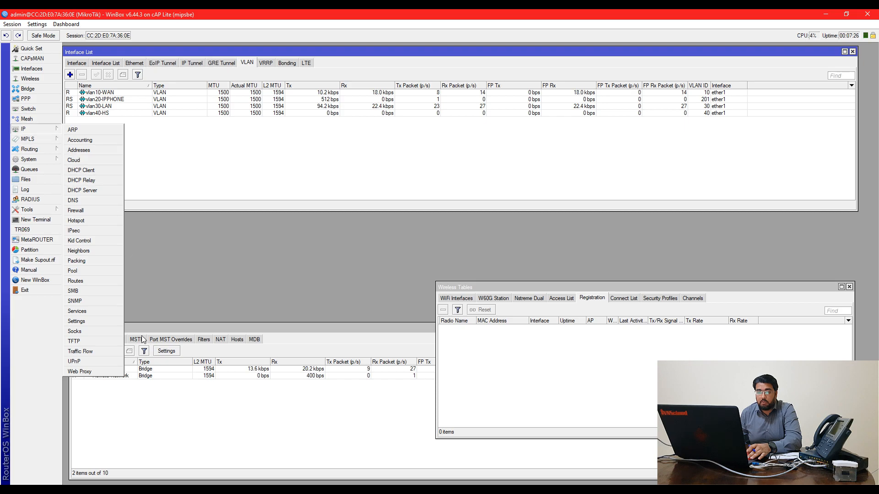
click(133, 393)
Create a new bridge named HS-Bridge
click(78, 352)
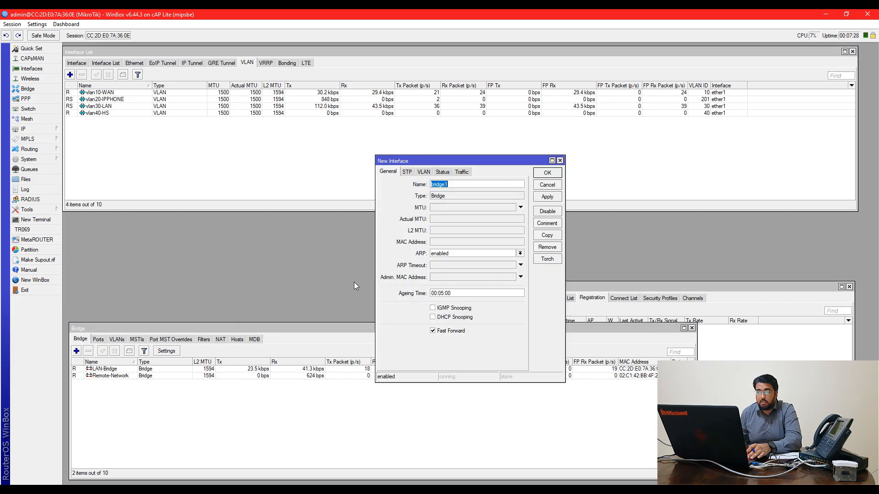
text(HS-)
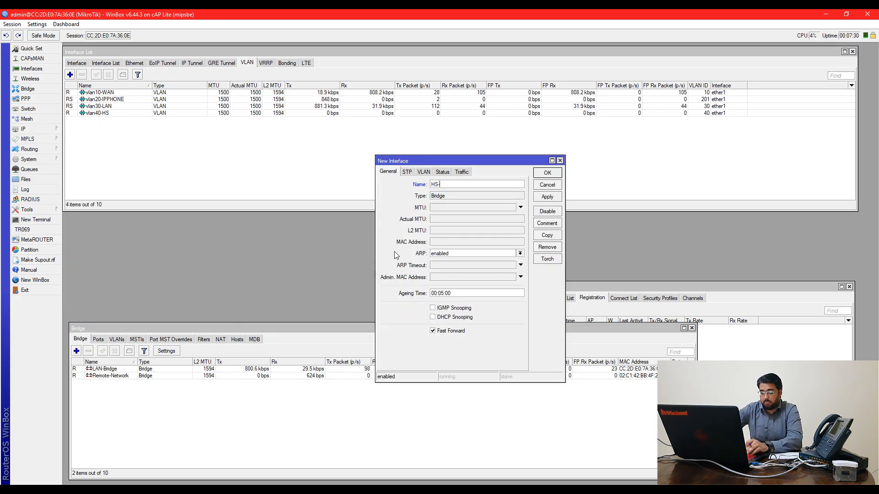
text(Bridge)
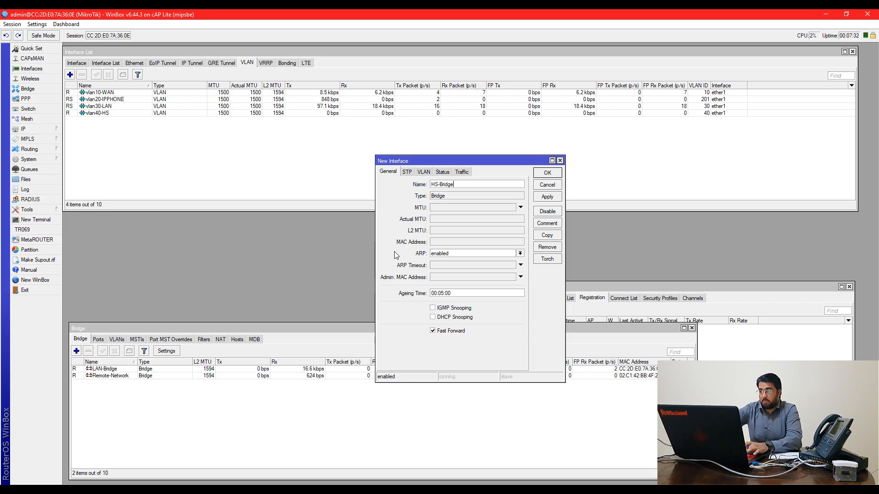
key(Return)
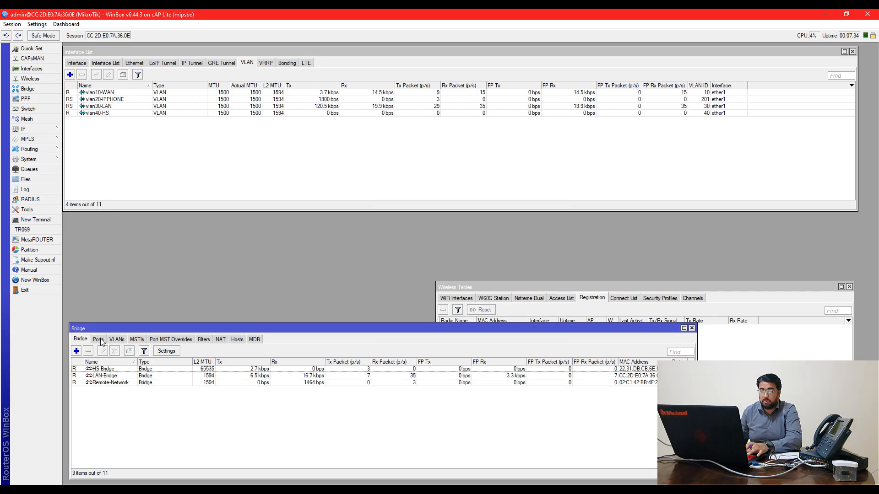
Start adding vlan40-HS as a bridge port, cancel it, and return to the Ports list
click(98, 339)
click(77, 351)
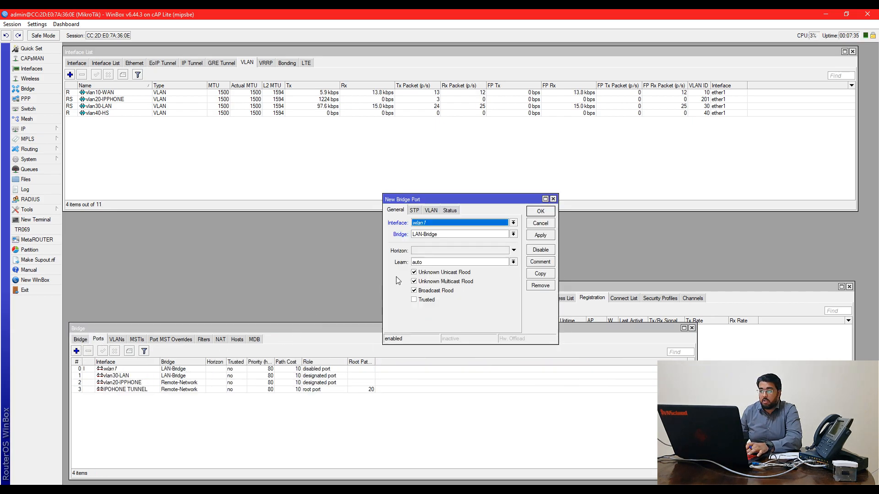
click(427, 223)
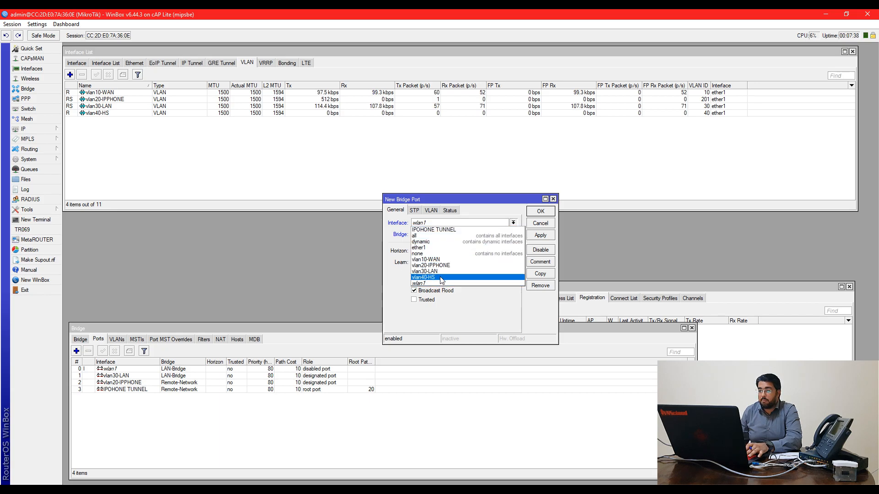
click(440, 278)
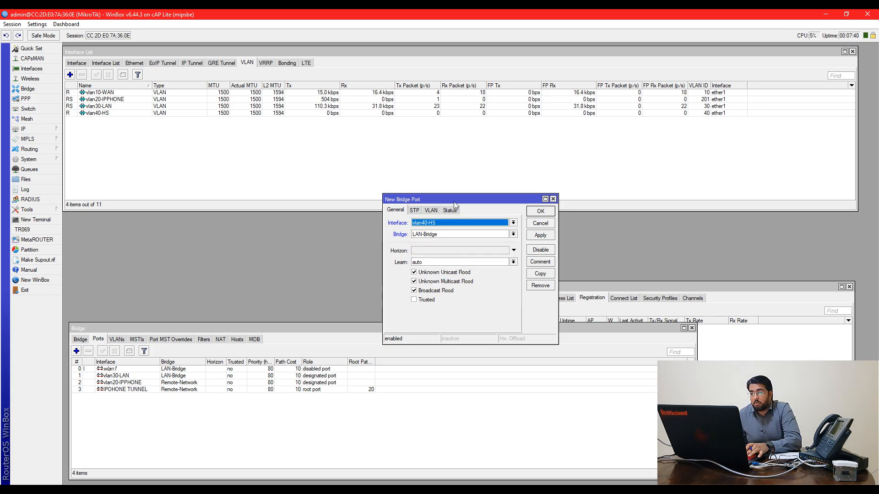
click(547, 225)
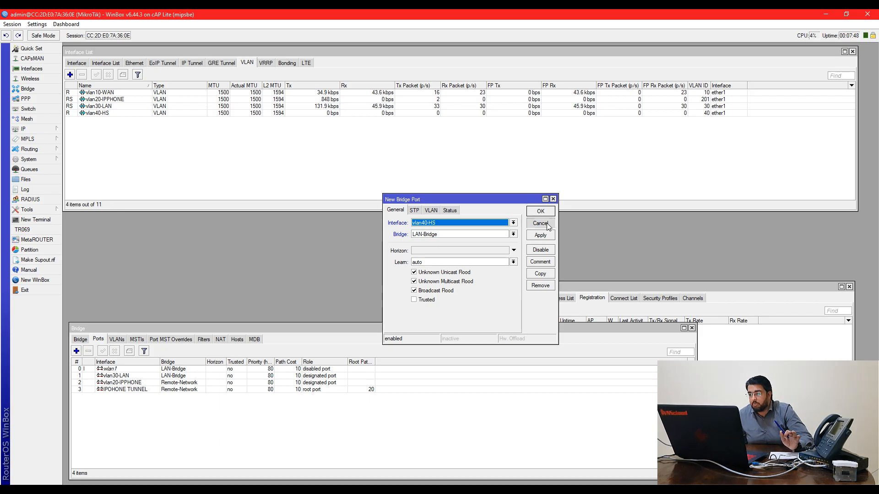
click(80, 339)
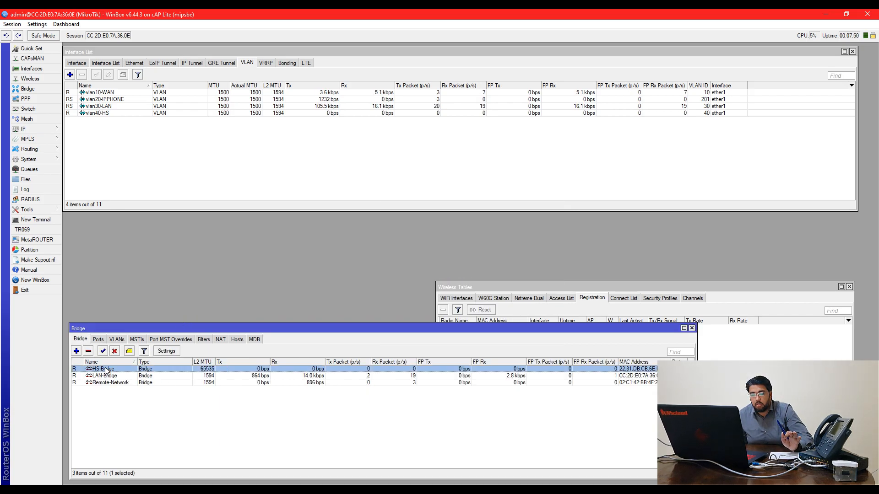
click(100, 340)
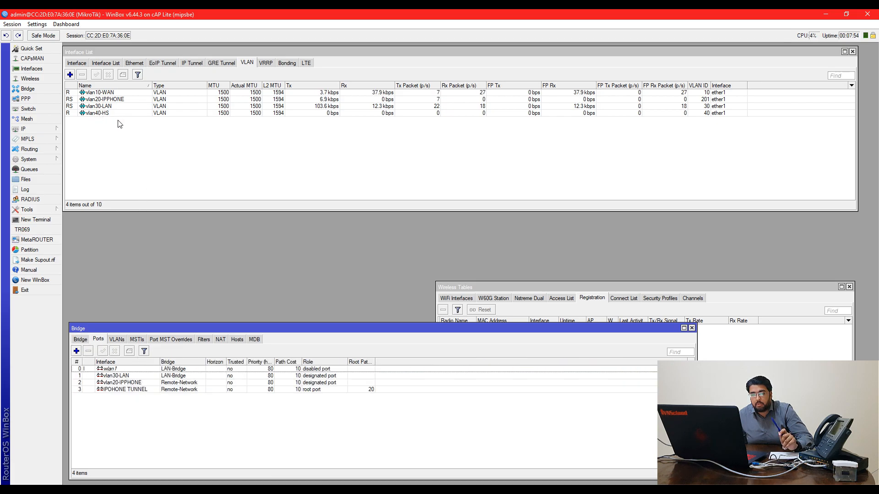
Add IP address 192.168.42.1/24 on interface vlan40-HS
click(27, 129)
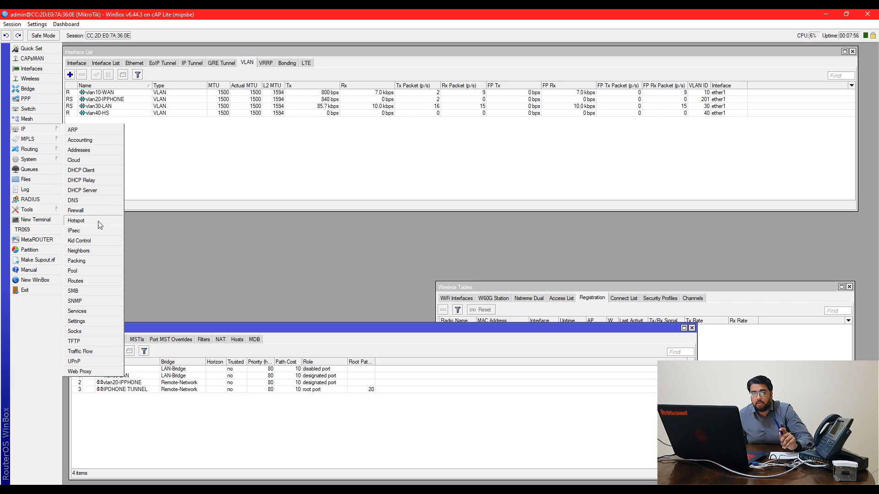
click(79, 151)
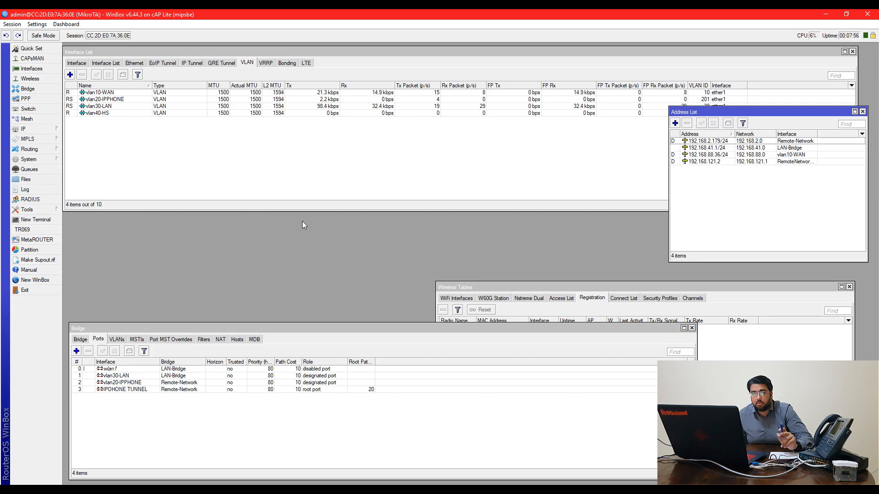
click(674, 123)
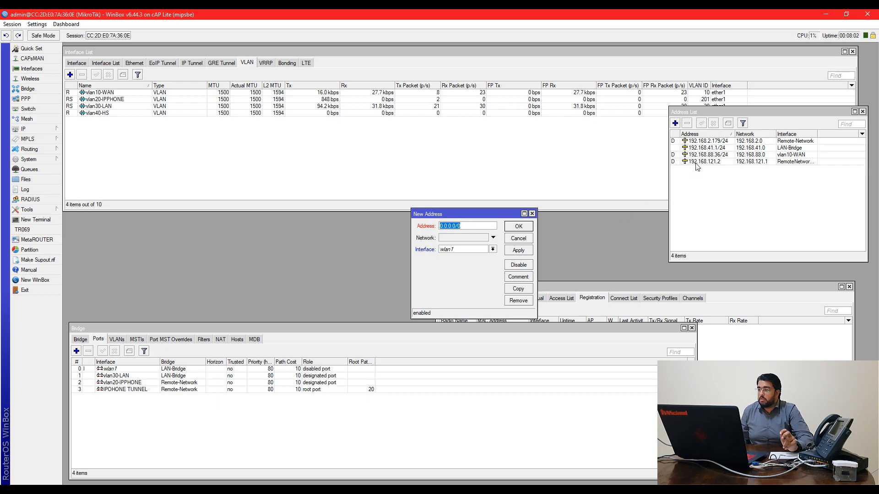
click(705, 149)
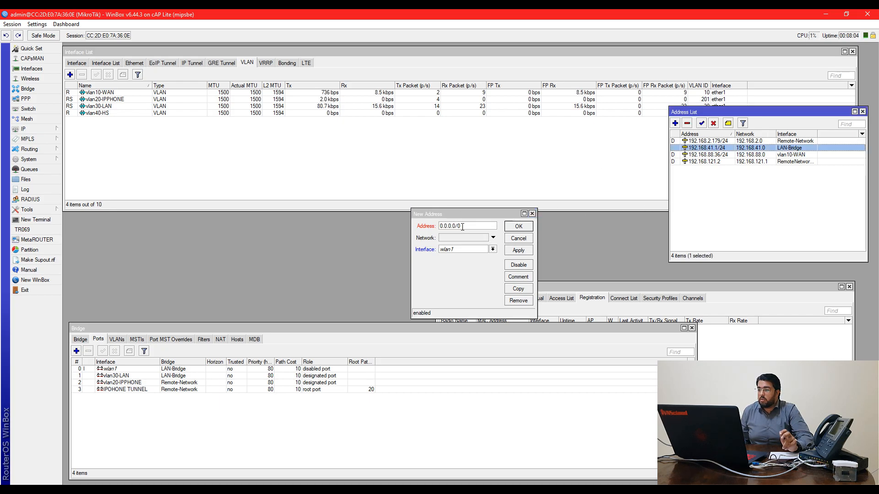
click(463, 226)
key(BackSpace)
key(BackSpace)
key(BackSpace)
key(BackSpace)
key(BackSpace)
key(BackSpace)
key(BackSpace)
key(BackSpace)
key(BackSpace)
text(192)
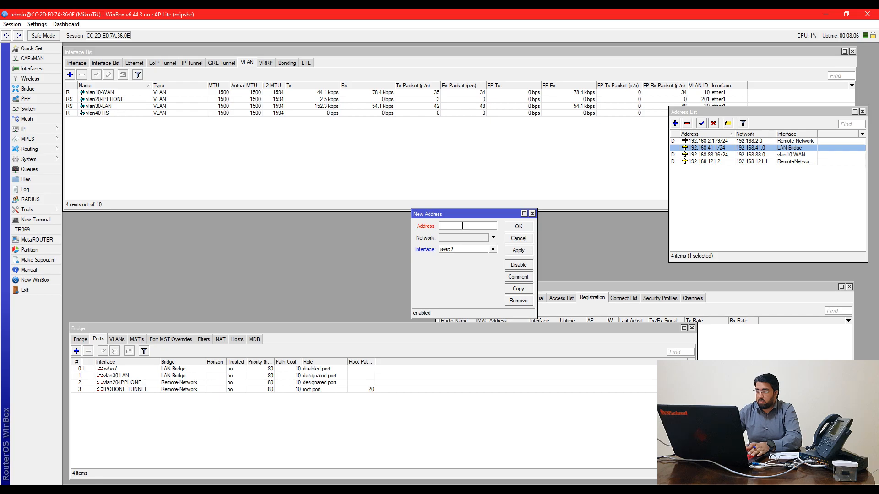
text(.168.40.10/24)
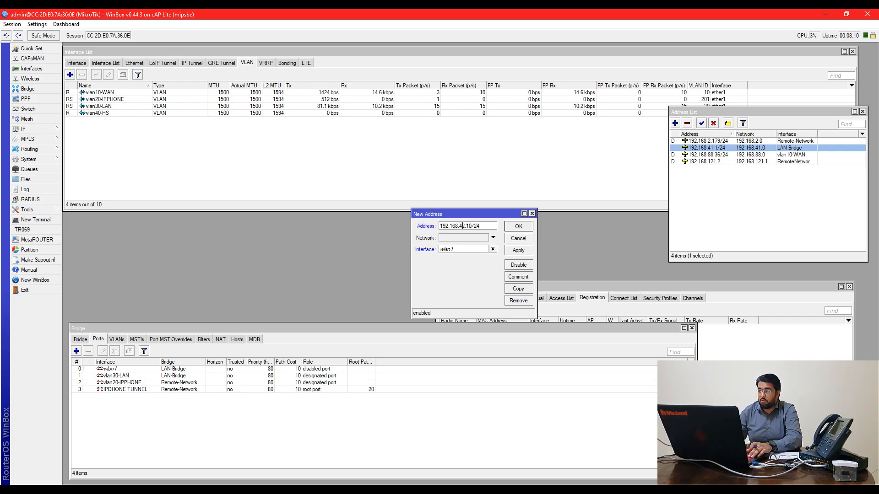
click(472, 226)
key(BackSpace)
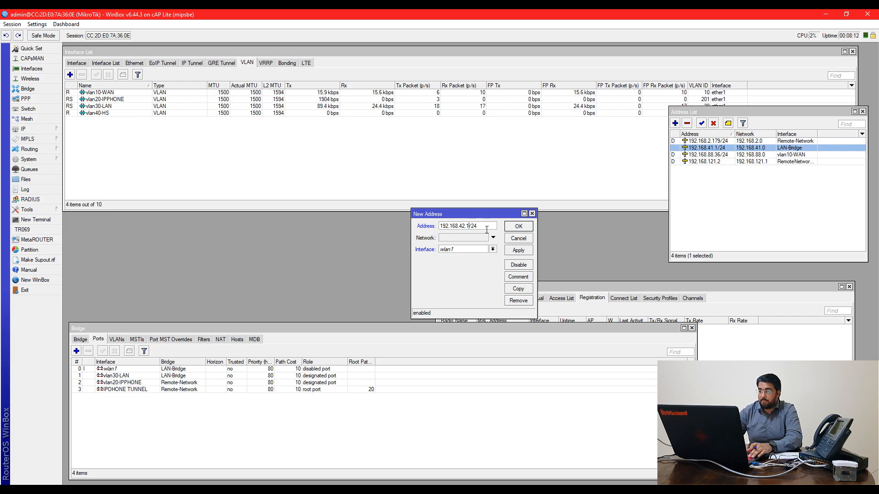
click(493, 249)
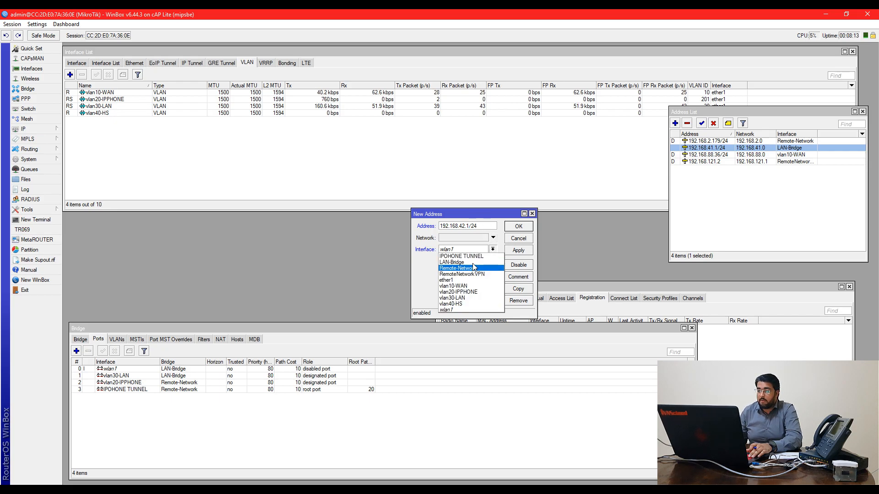
click(453, 304)
click(519, 250)
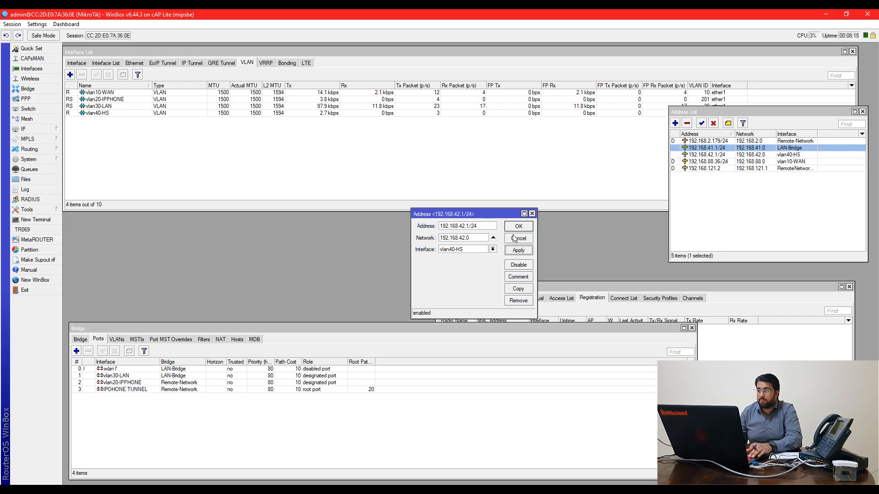
click(520, 226)
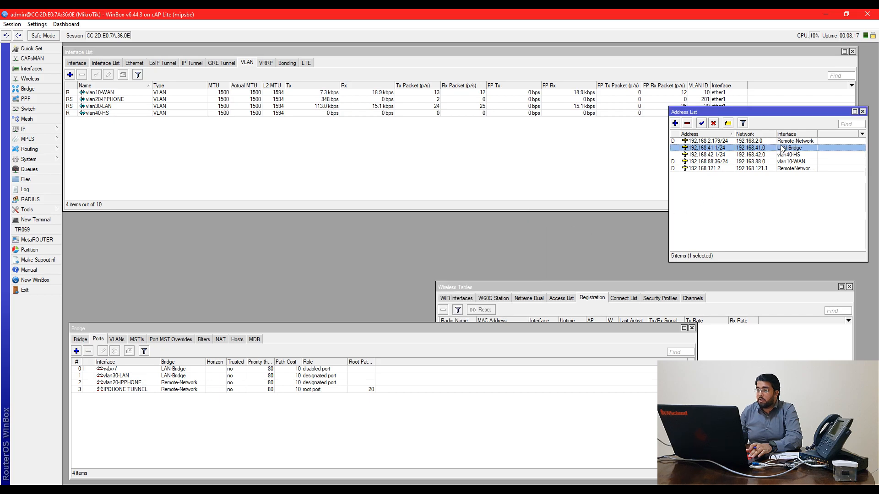
Review the address entries, then close the Wireless Tables and Bridge windows
click(796, 156)
click(794, 161)
click(793, 155)
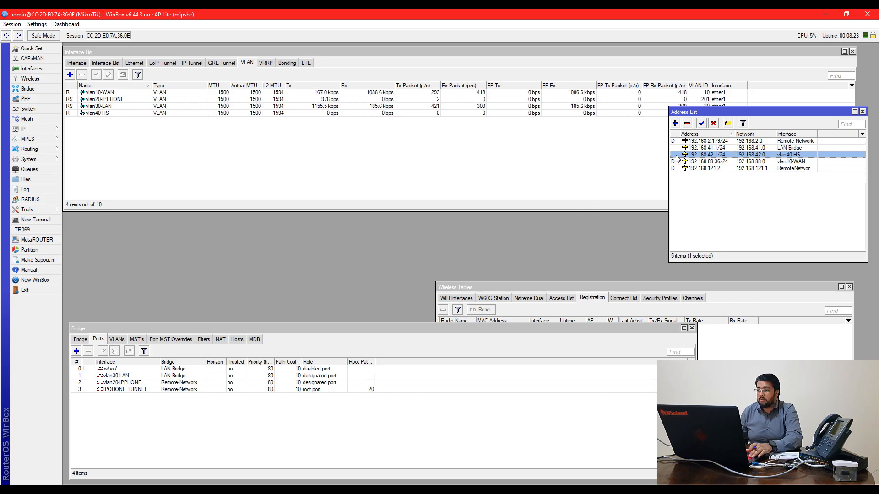
click(480, 288)
key(Escape)
drag(373, 324, 373, 310)
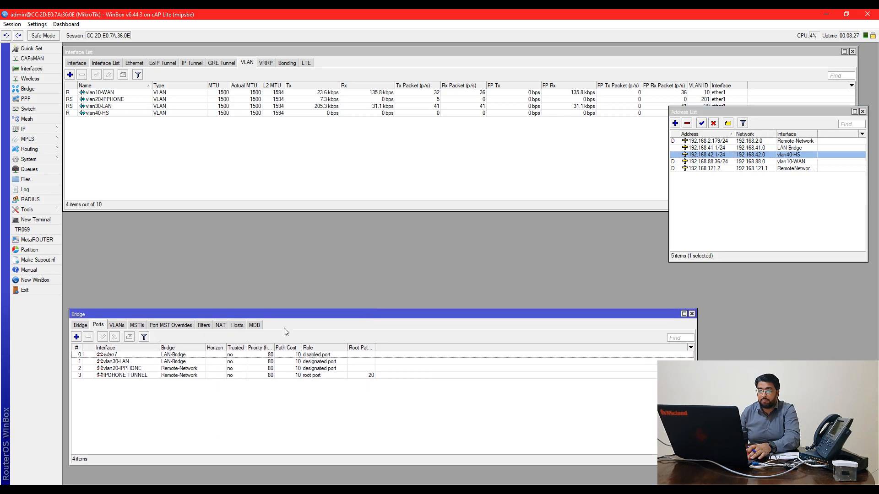
click(87, 325)
click(94, 326)
key(Escape)
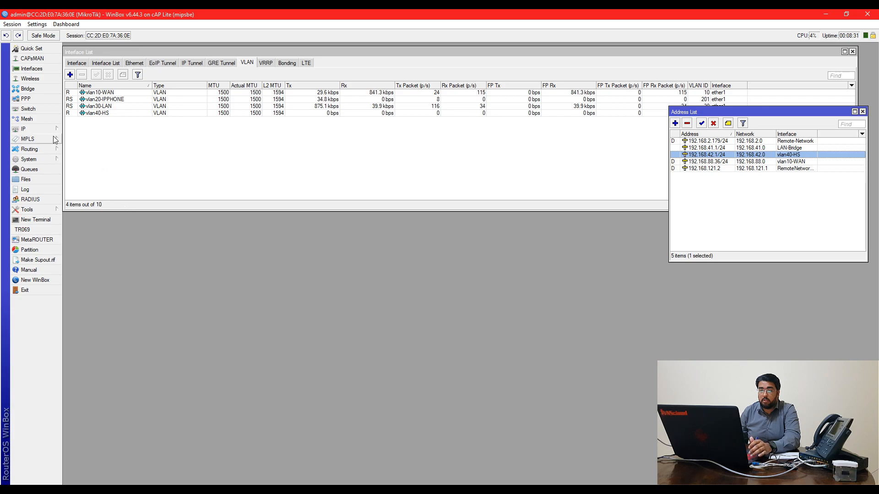
Start the Hotspot Setup wizard with vlan40-HS as the hotspot interface
click(28, 129)
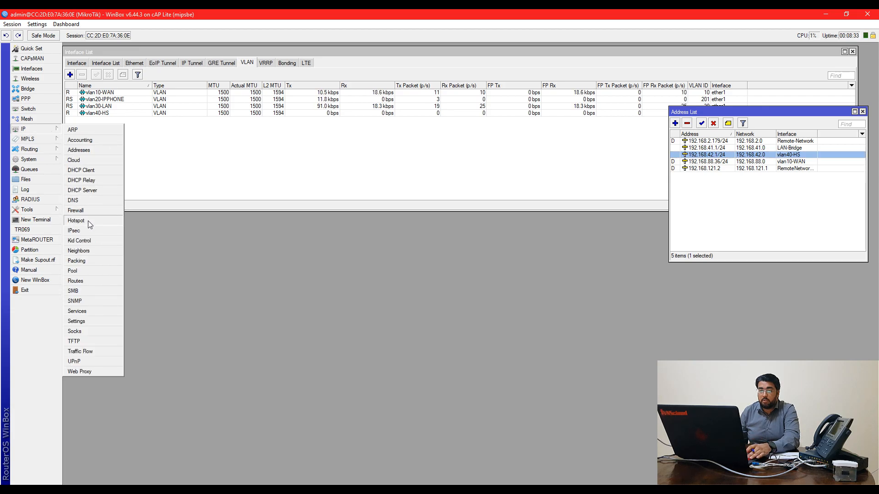
click(89, 221)
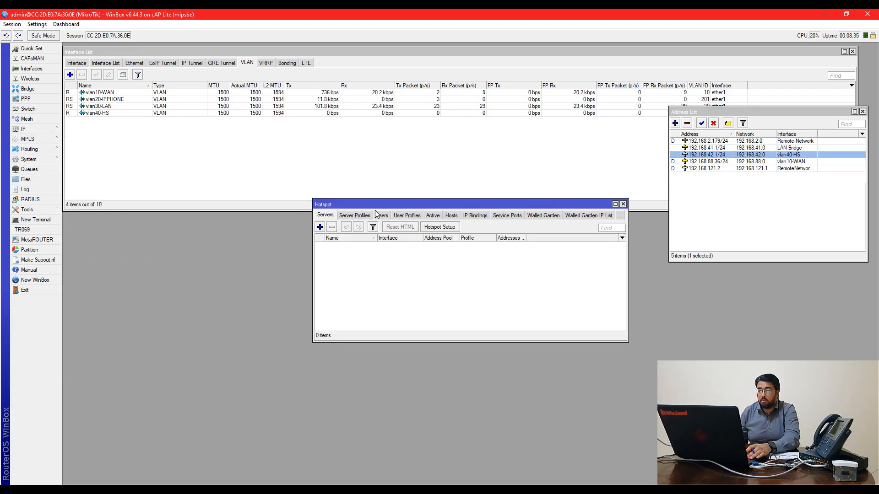
drag(348, 190, 254, 229)
click(346, 253)
click(524, 255)
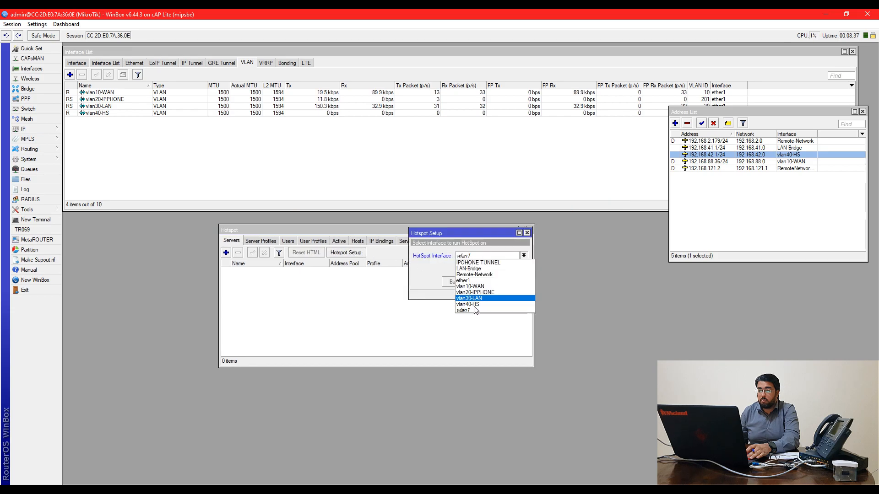
click(484, 305)
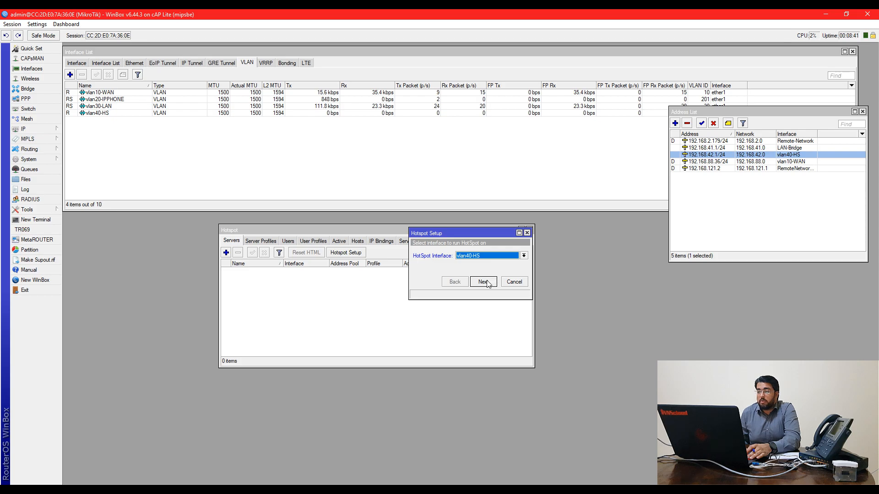
click(488, 283)
Accept address 192.168.42.1/24, the default pool, no certificate, and set DNS server 192.168.42.1
click(487, 282)
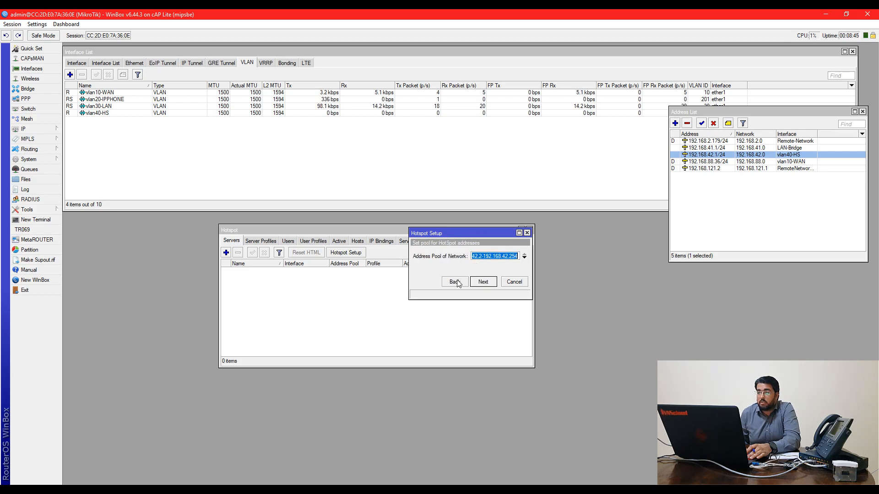
click(481, 283)
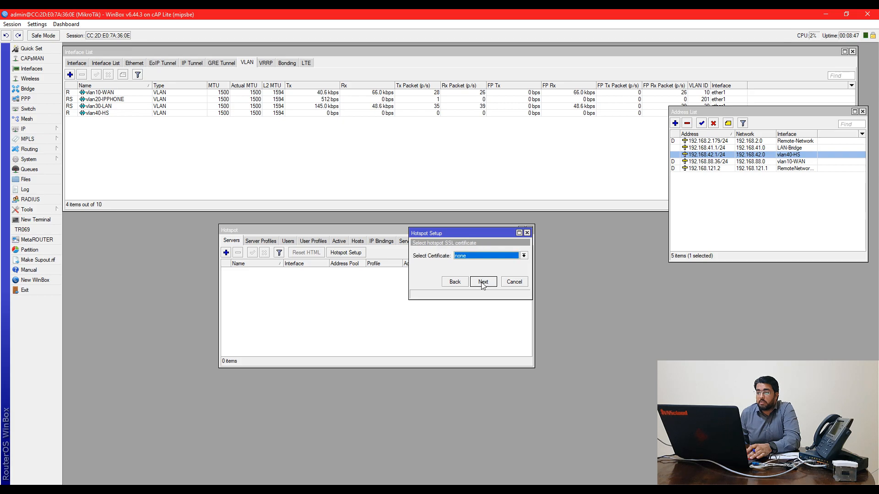
click(481, 282)
click(482, 283)
click(487, 284)
click(454, 282)
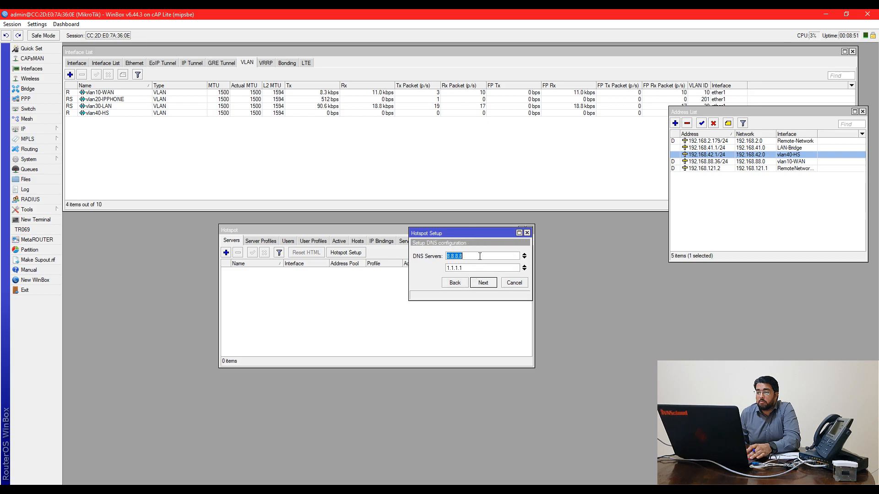
click(525, 254)
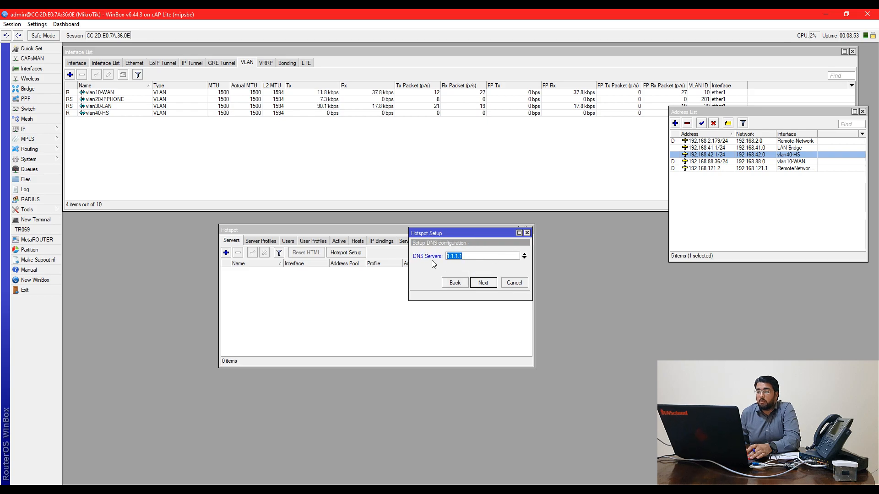
text(192.168.)
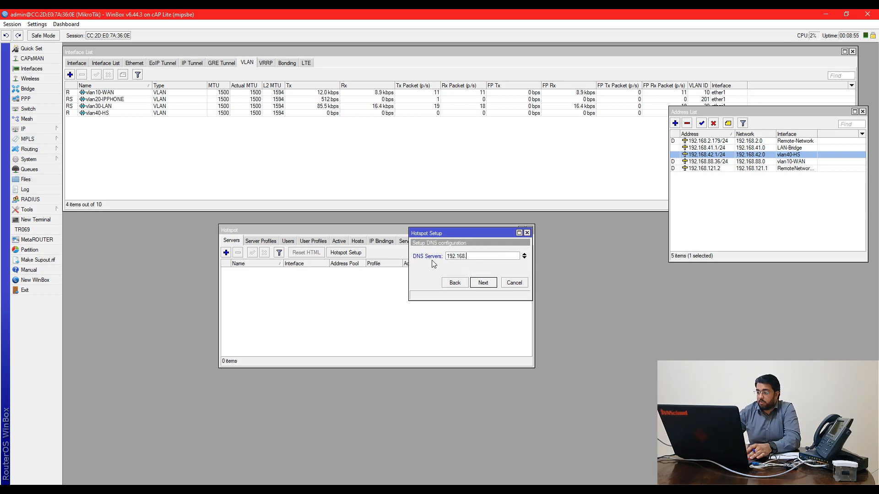
text(42.1)
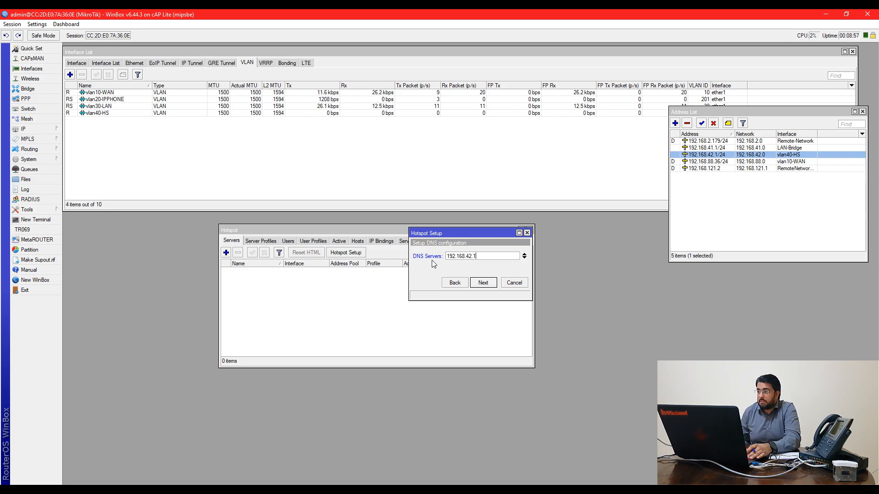
click(483, 283)
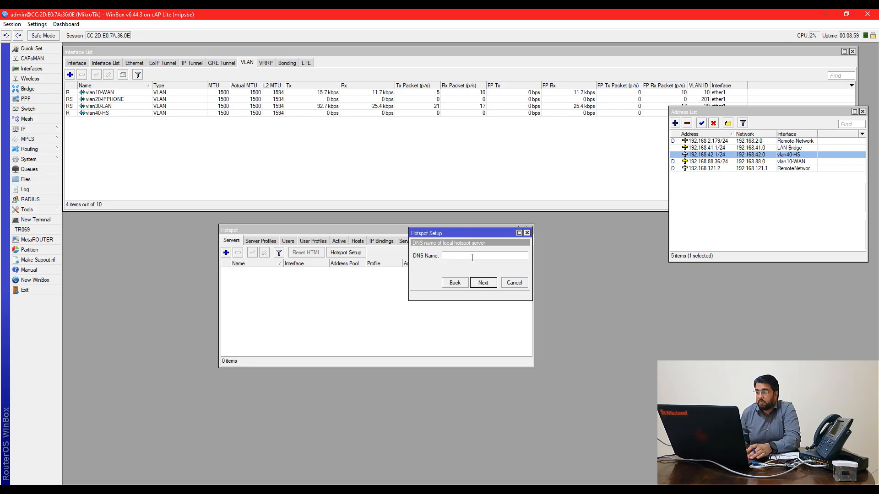
Set DNS name vns.com and the local hotspot user's password, then finish the setup
text(s.a)
key(BackSpace)
key(BackSpace)
text(com)
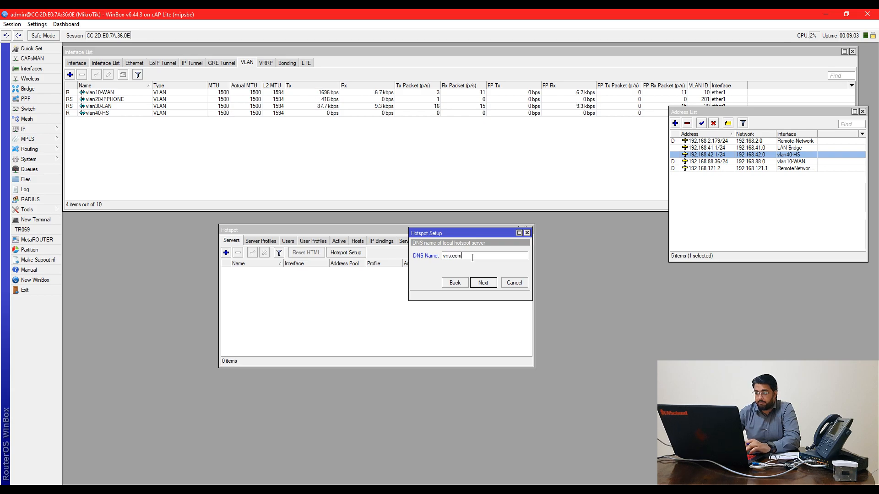
click(483, 283)
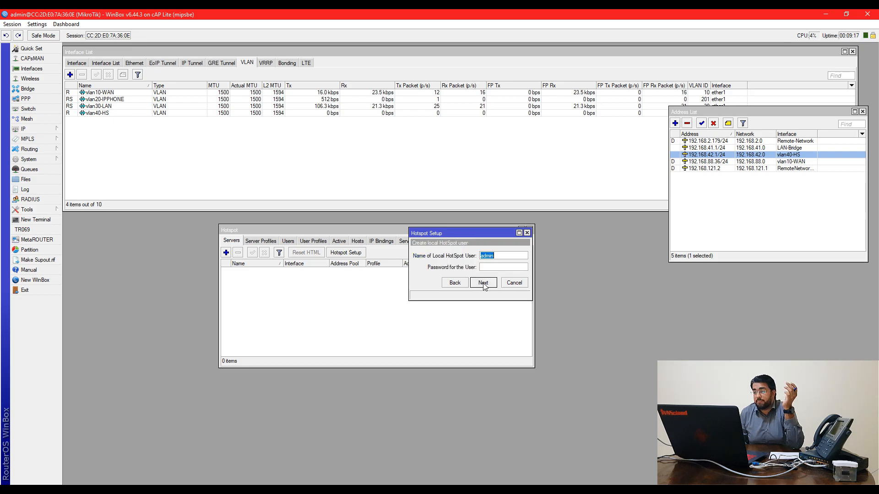
click(493, 267)
text(admin)
click(483, 283)
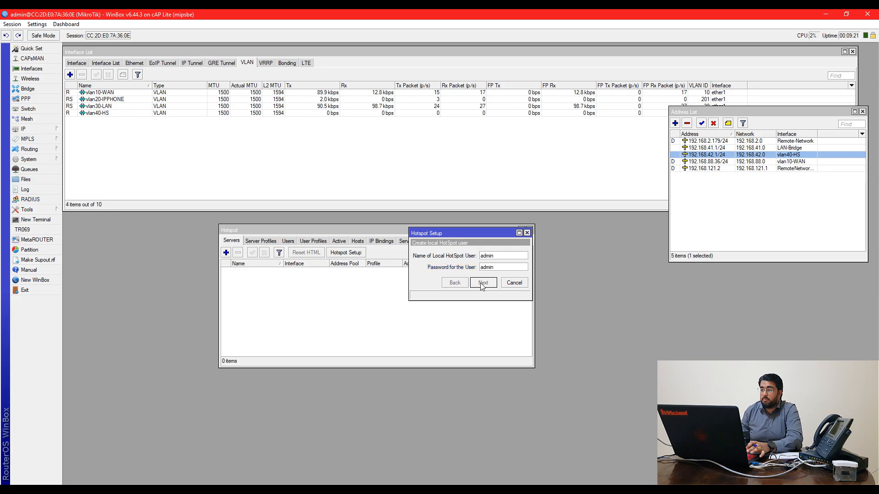
click(465, 261)
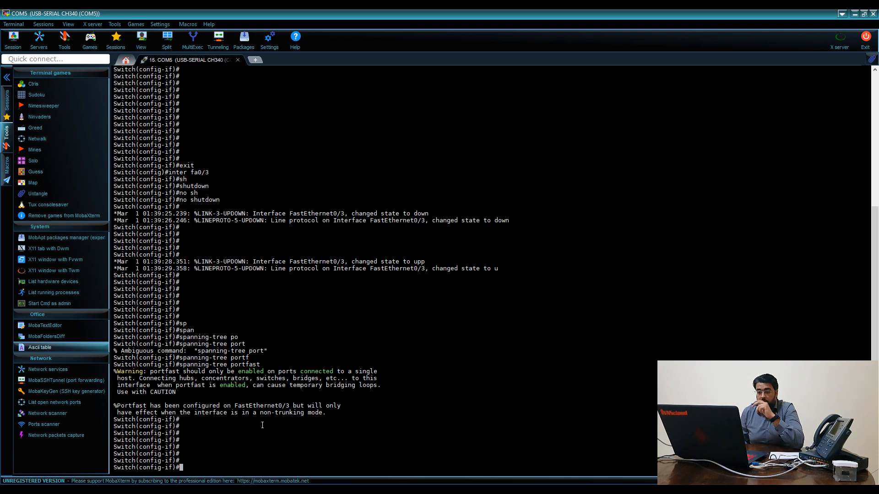
Make switch port fa0/7 an access port in VLAN 40
key(Return)
key(Return)
key(Return)
key(Return)
key(Return)
key(Return)
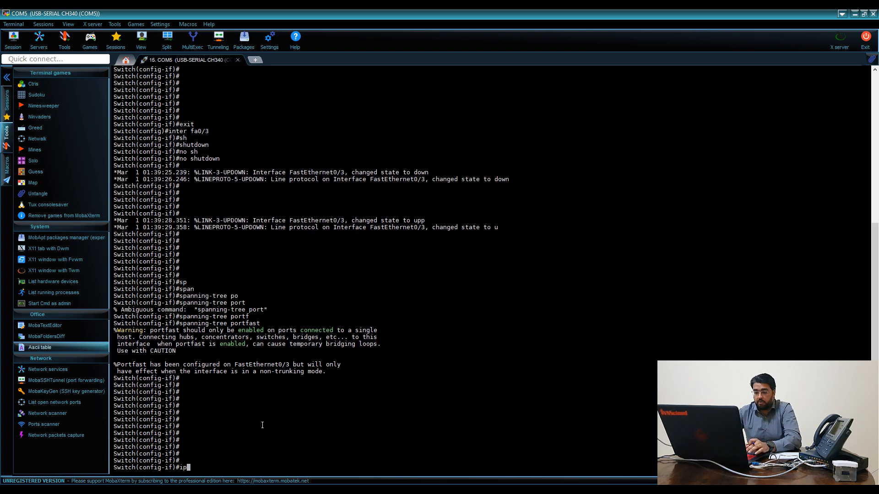
text(inter fa0/)
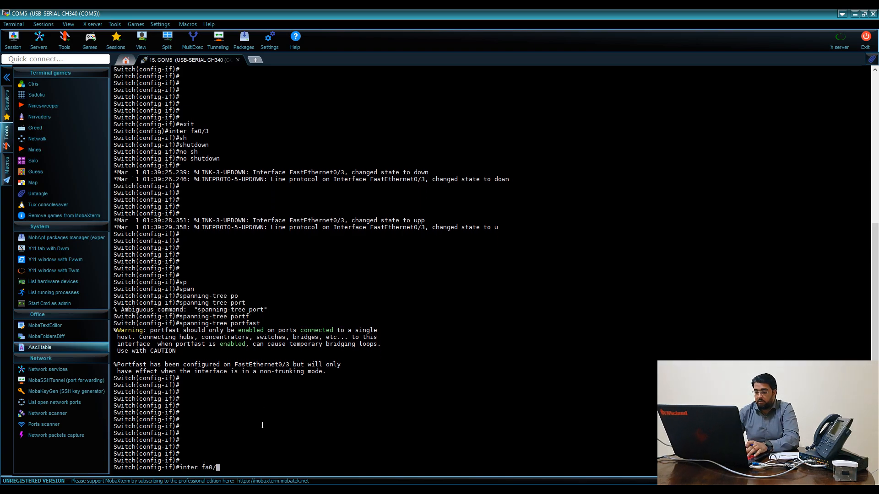
text(7)
key(Return)
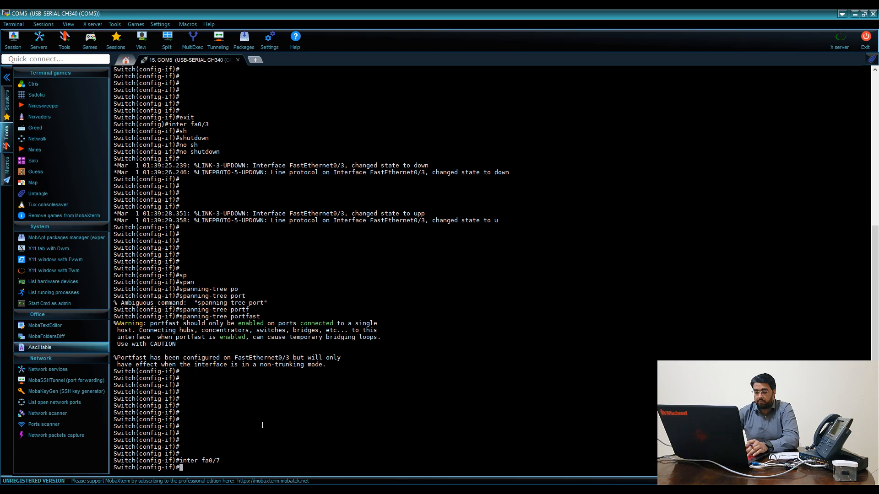
text(sw)
key(Tab)
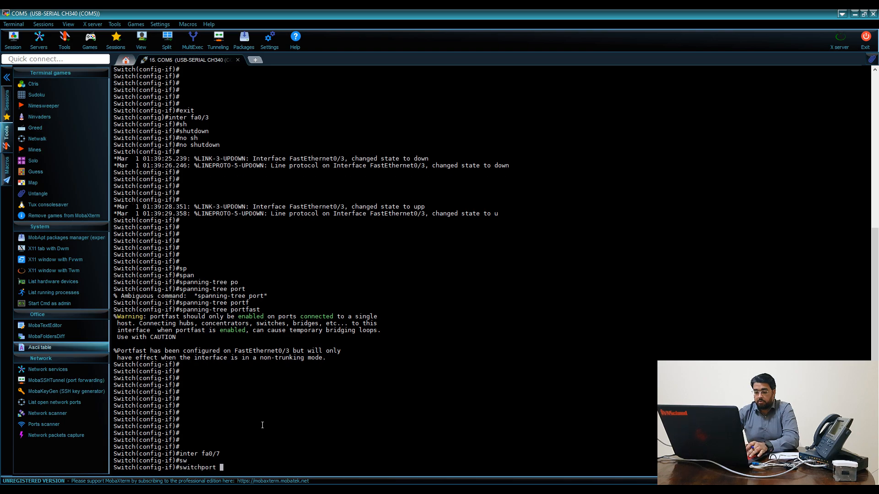
text(mo)
key(Tab)
text(a)
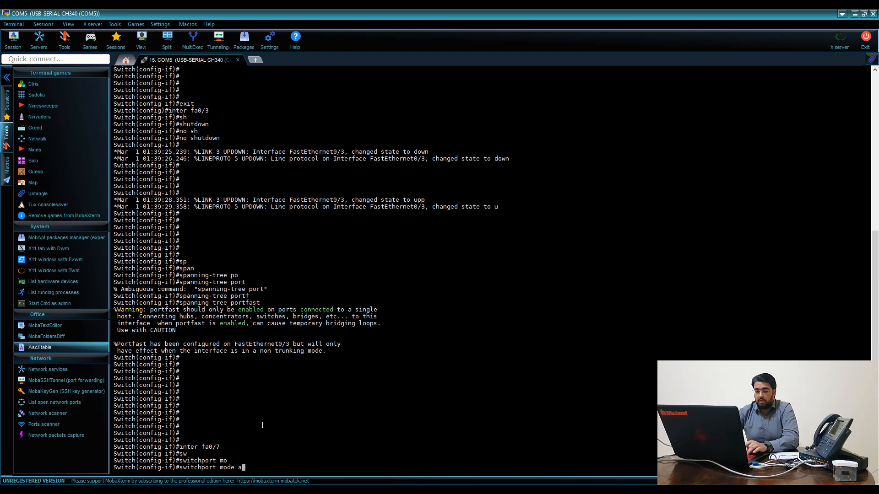
text(c)
key(Return)
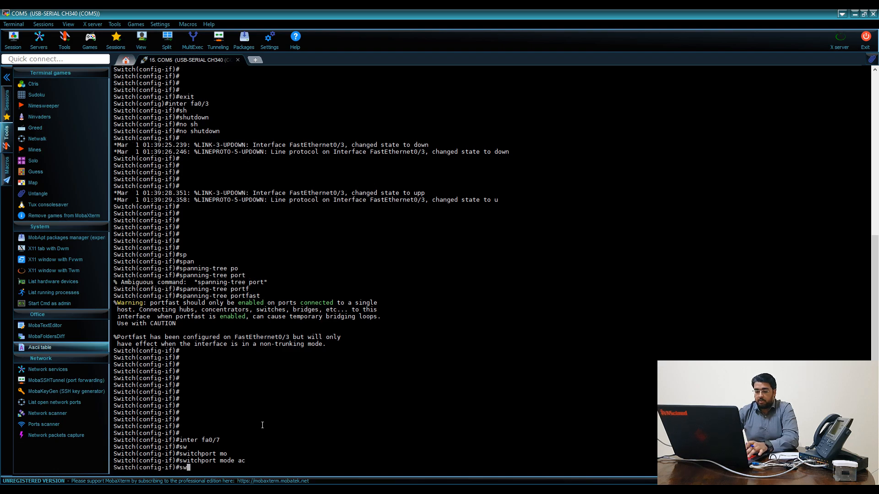
key(Tab)
key(Tab)
text(v)
key(Tab)
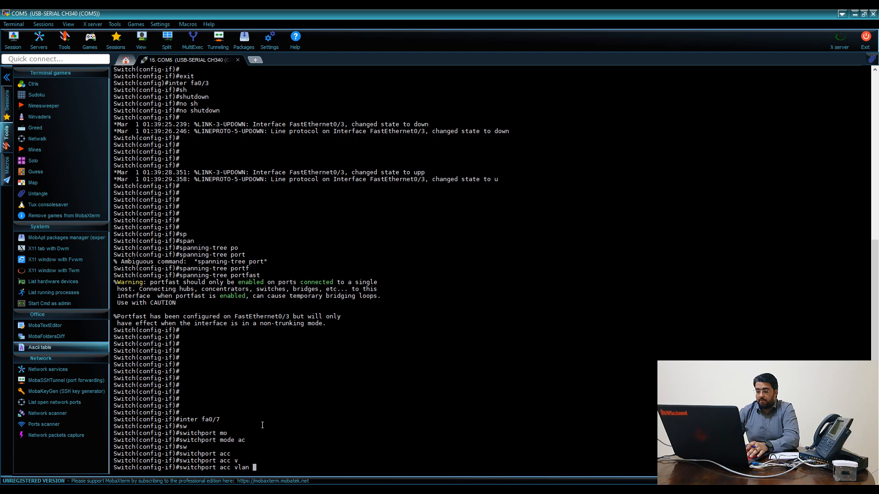
key(alt+Tab)
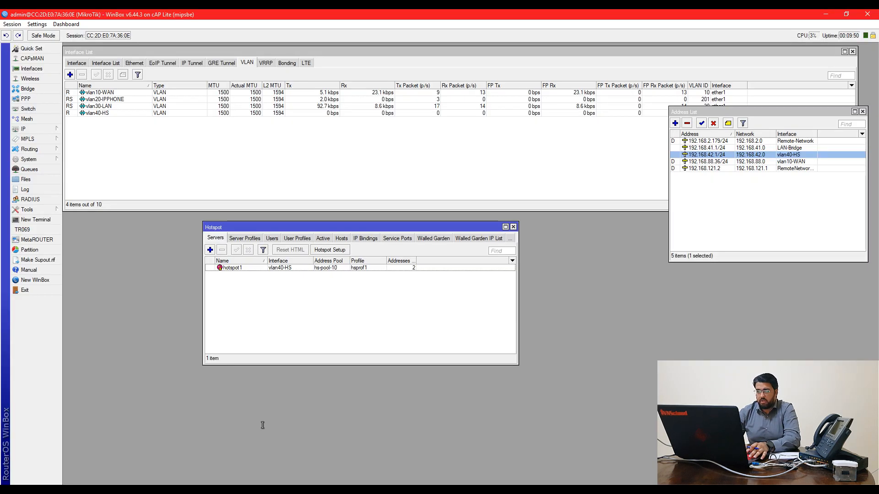
key(alt+Tab)
text(40)
key(Return)
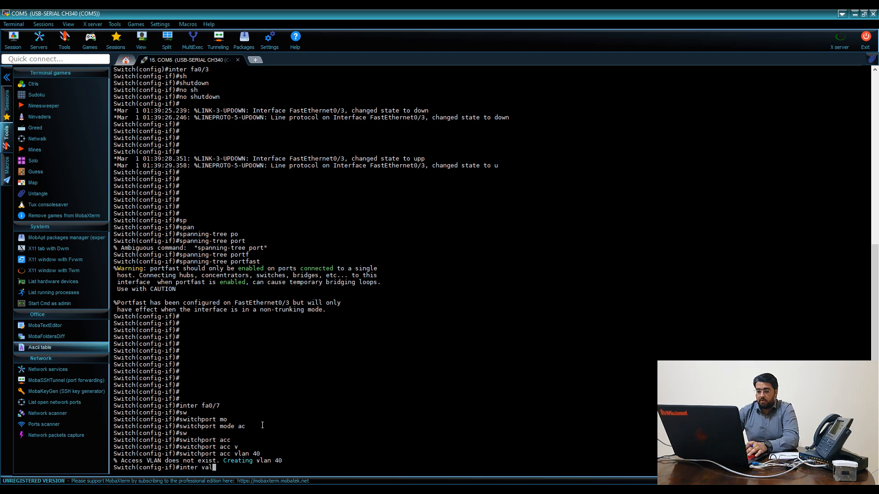
Give interface Vlan40 the description 'HS VLAN' and set it to get its address by DHCP
text(40)
key(Return)
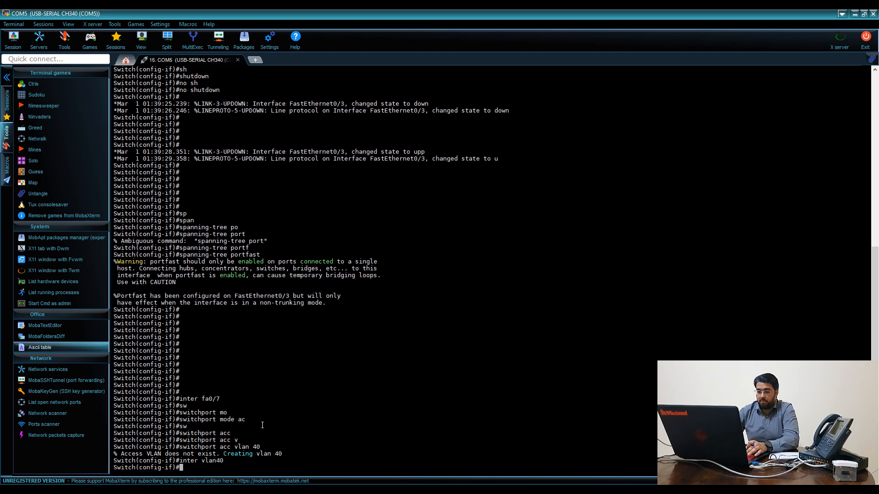
text(c)
key(Tab)
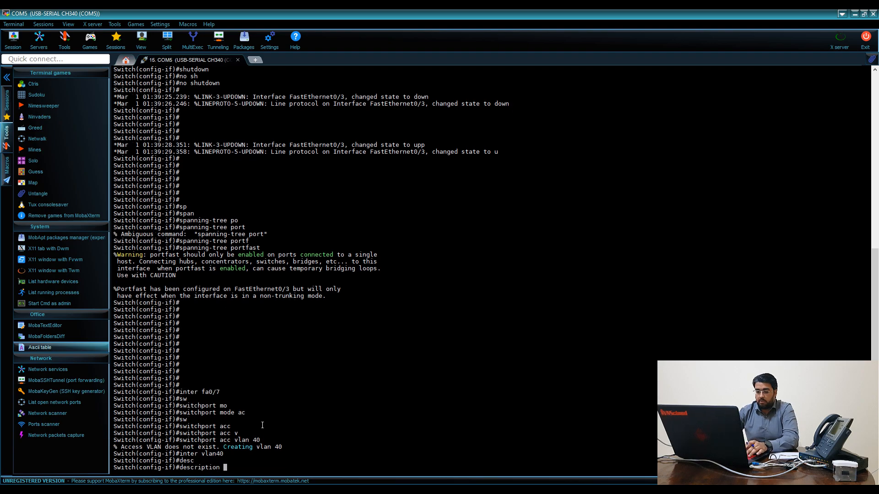
text(HS VLAN)
key(Return)
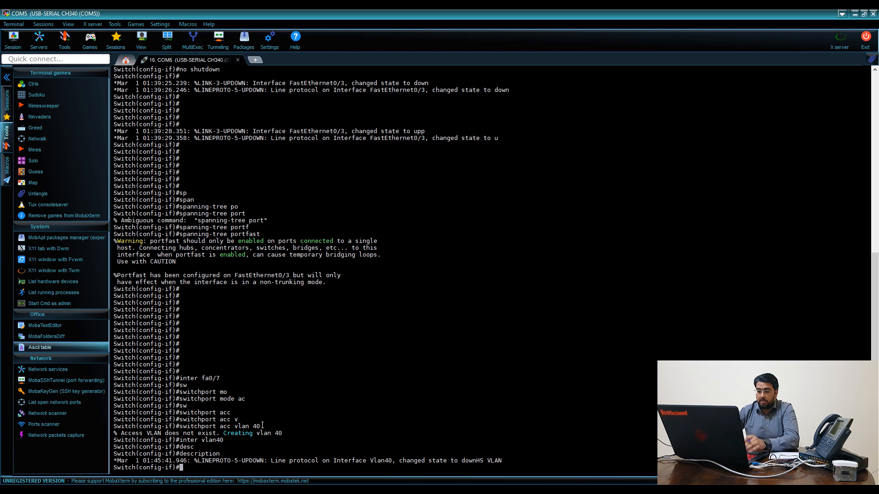
text(ip addh dh)
key(Return)
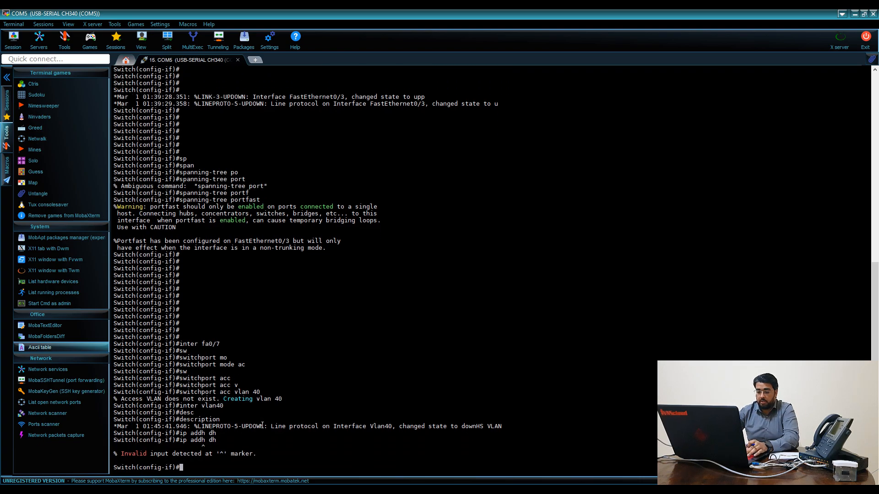
text(ip add dh)
key(Tab)
key(Return)
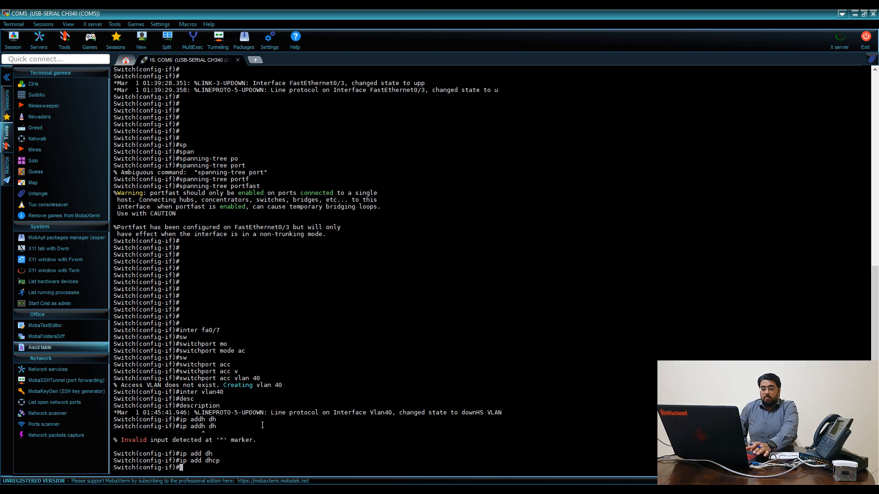
key(alt+Tab)
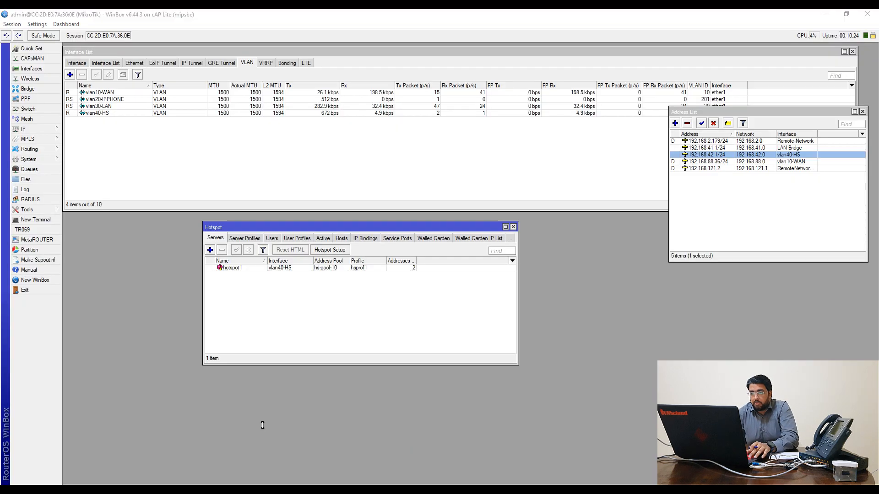
key(alt+Tab)
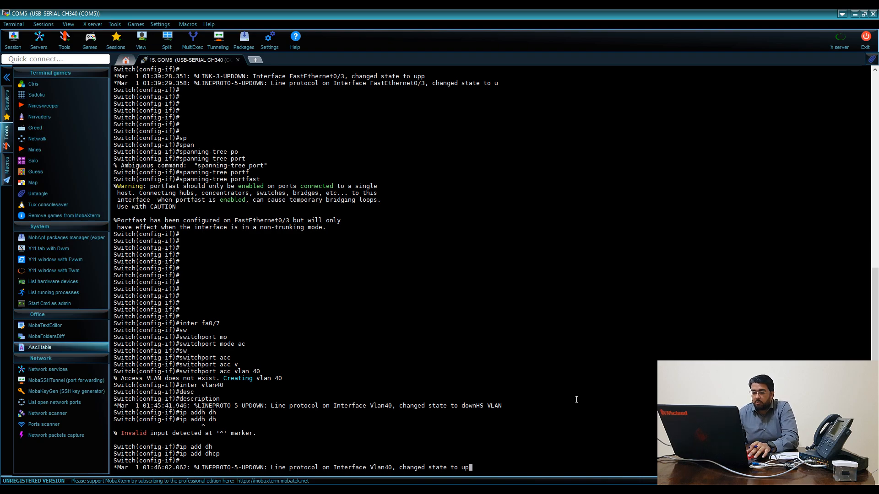
key(alt+Tab)
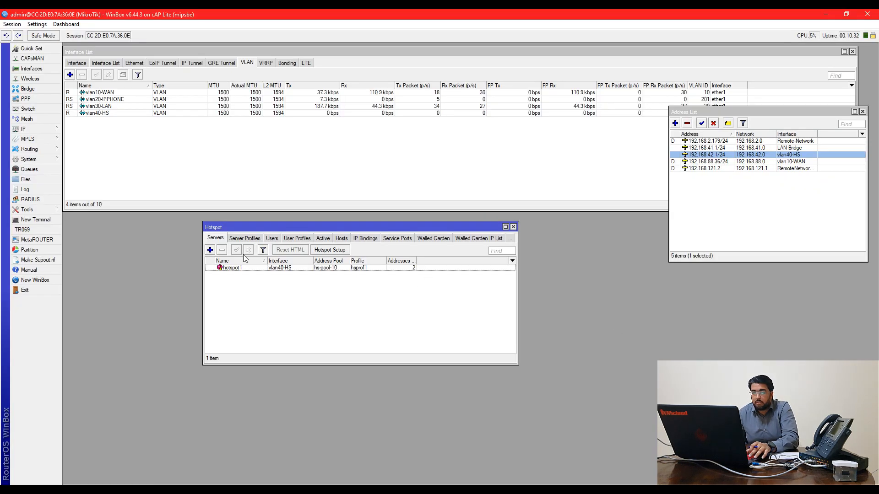
Check the hotspot's Hosts and Active tabs and inspect the vlan40-HS interface properties
click(341, 239)
drag(286, 227, 172, 233)
drag(404, 284, 582, 284)
click(209, 244)
click(227, 244)
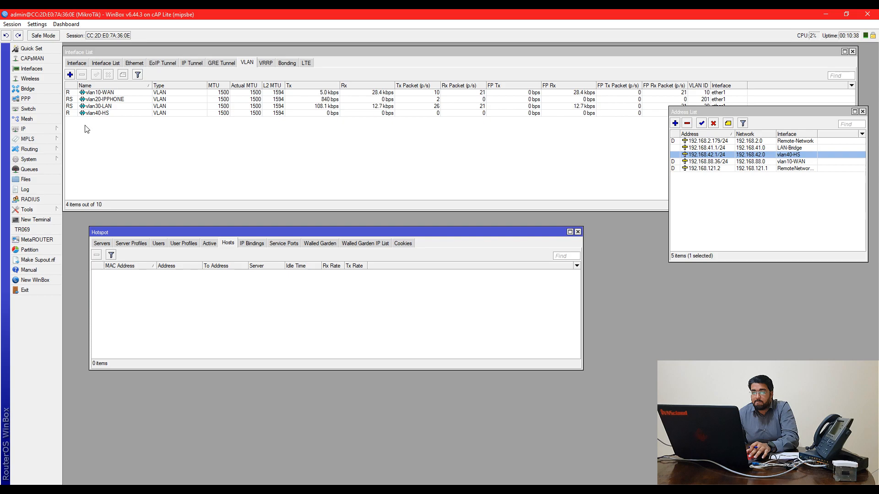
double_click(92, 114)
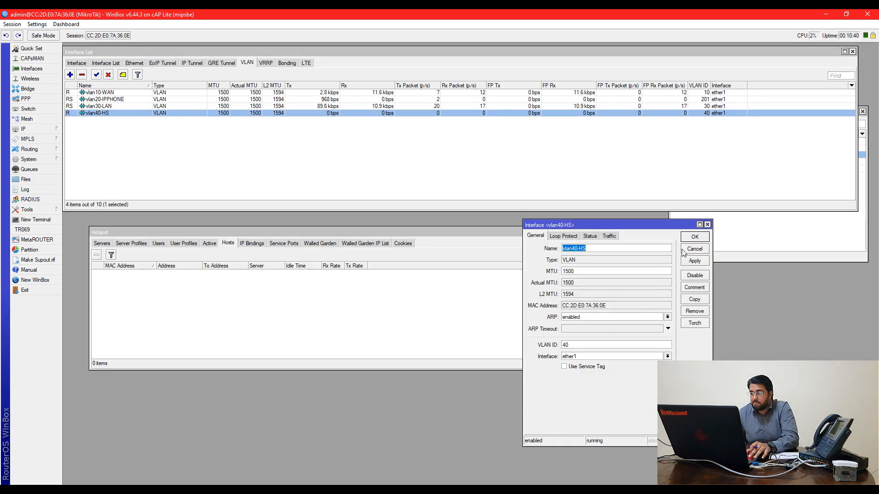
click(693, 237)
click(710, 241)
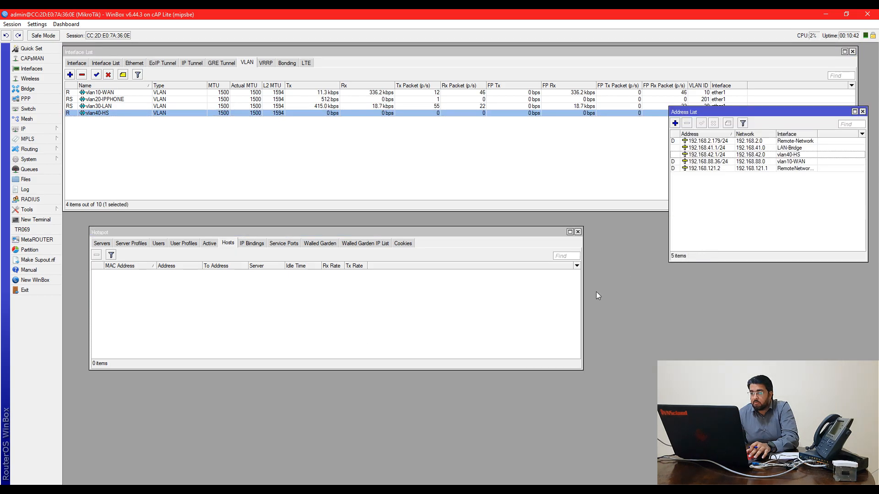
click(220, 250)
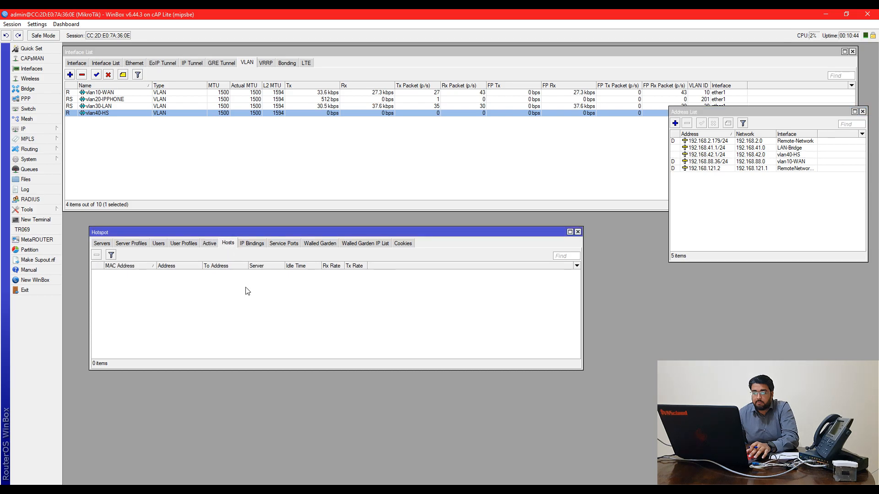
Check the switch console for the DHCP result, then recheck the hotspot's hosts, active sessions and servers
key(alt+Tab)
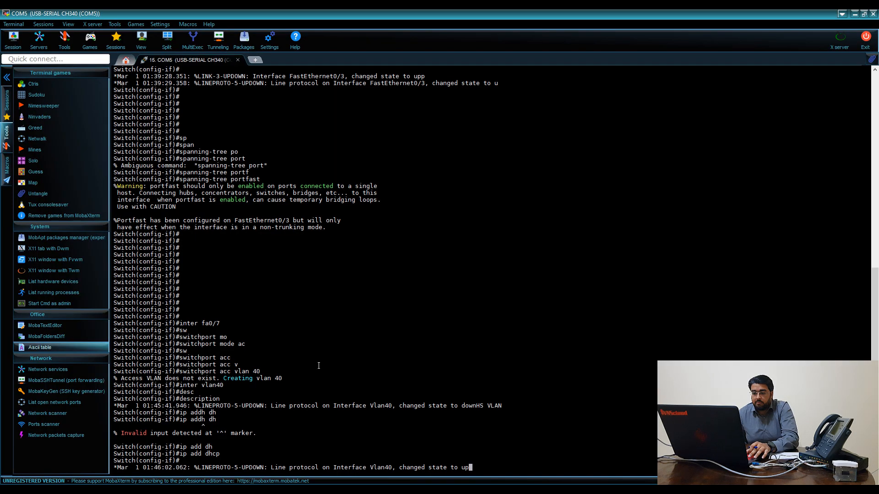
key(Return)
key(Return)
key(Return)
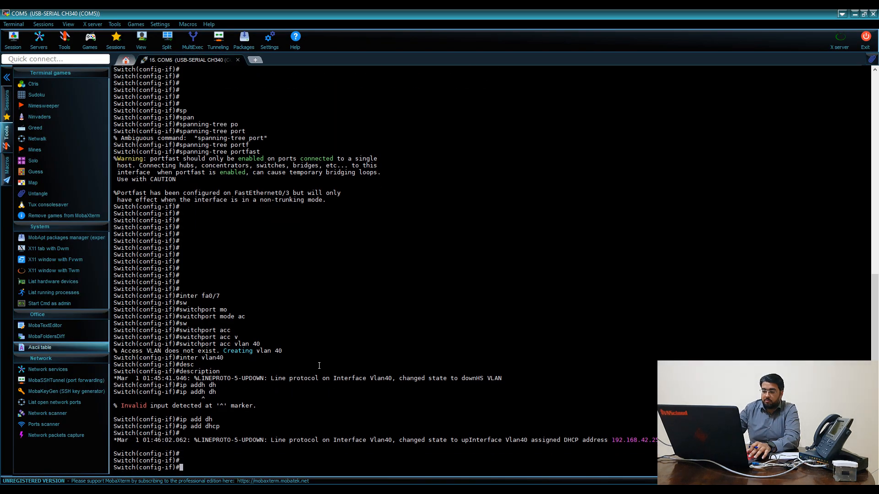
key(alt+Tab)
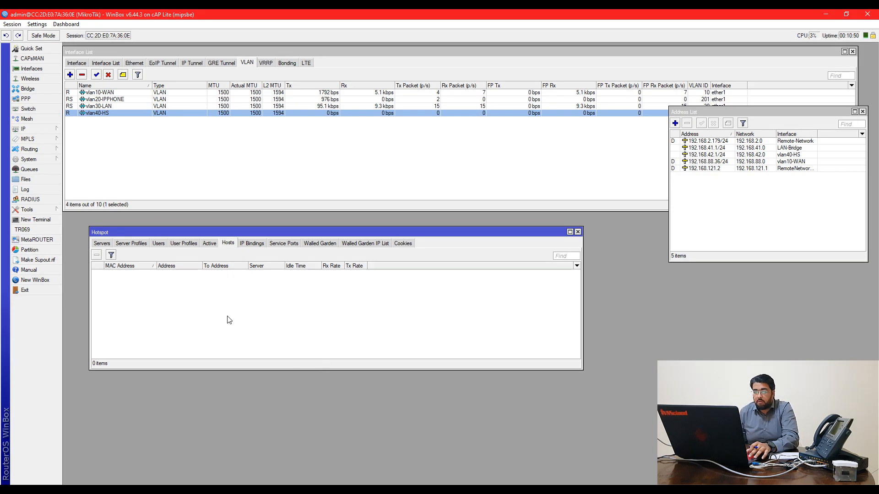
click(209, 244)
click(224, 244)
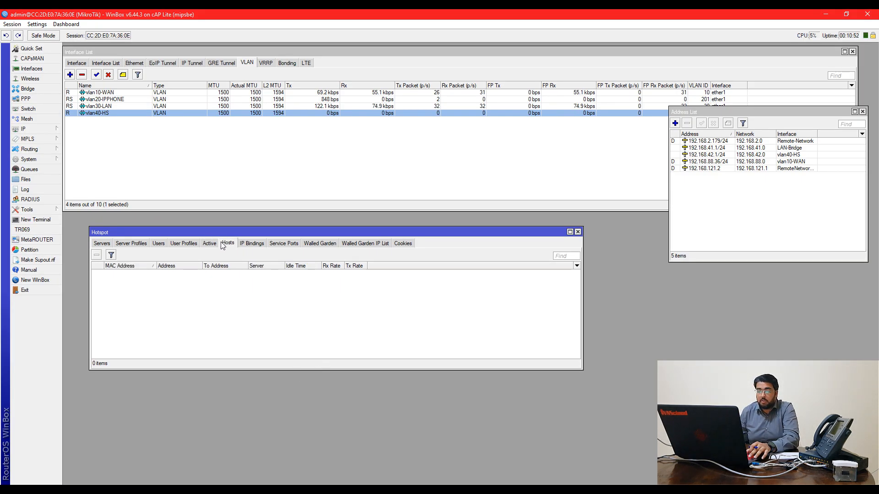
click(209, 243)
click(227, 244)
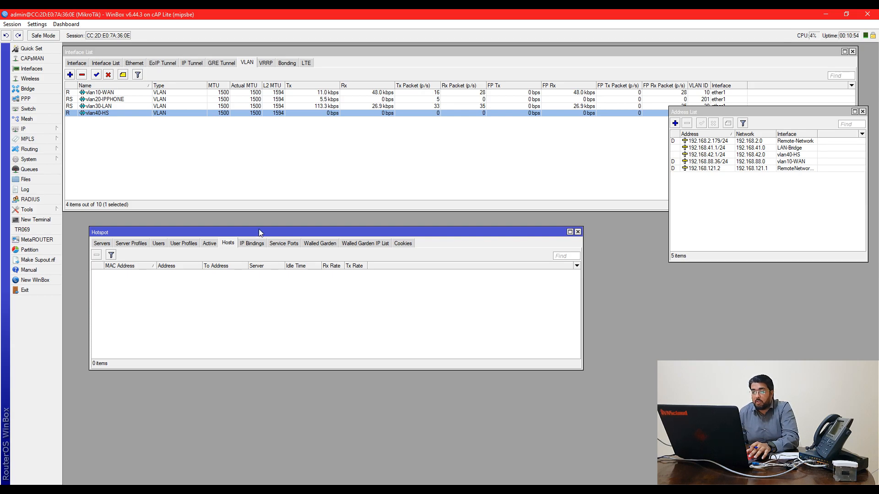
drag(259, 232, 254, 237)
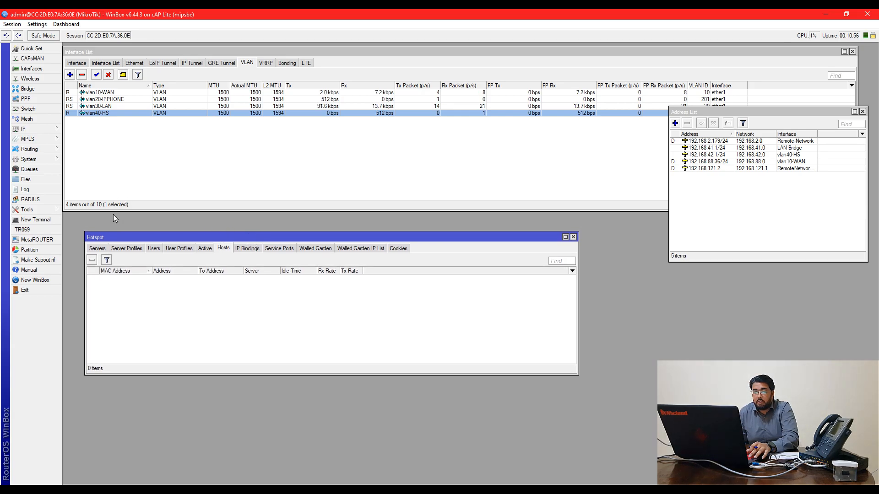
click(103, 249)
click(228, 248)
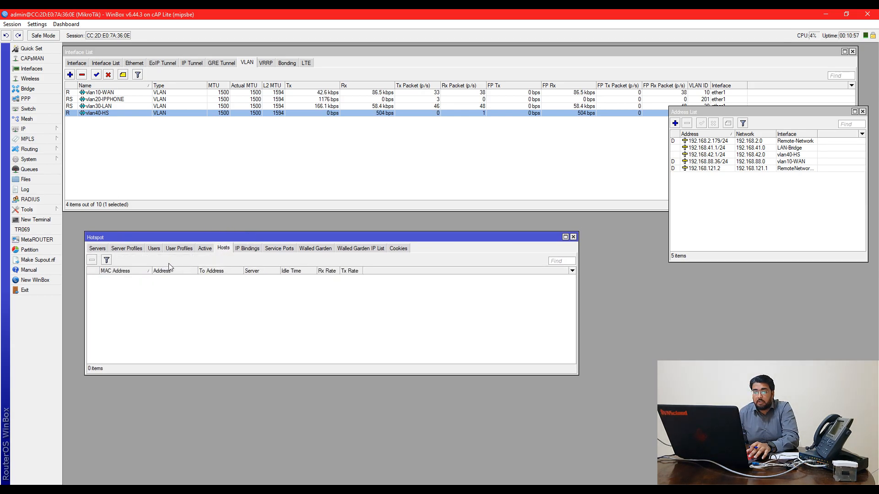
Confirm the 192.168.42.254 lease in DHCP Server Leases, then close the window
click(44, 129)
click(103, 190)
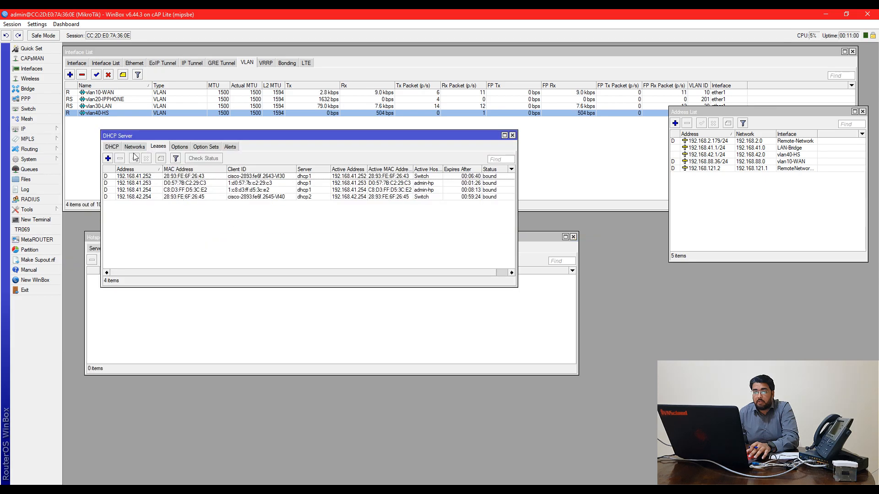
click(210, 197)
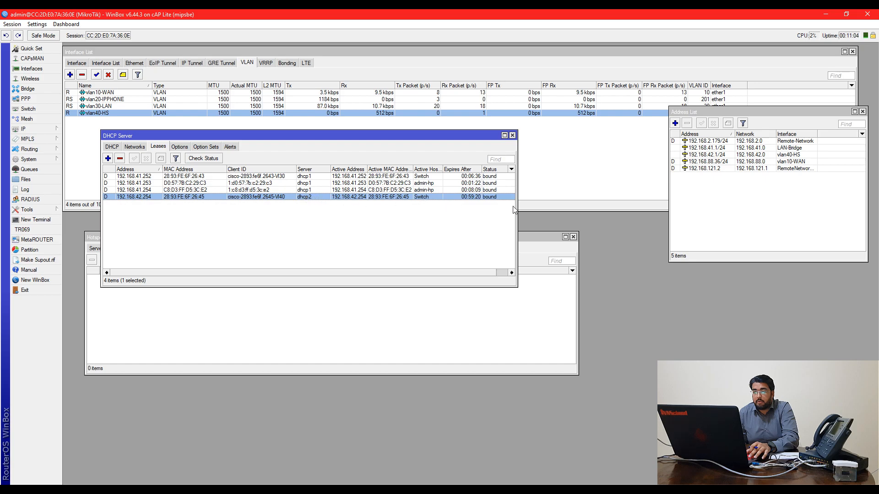
drag(529, 206, 597, 208)
key(Escape)
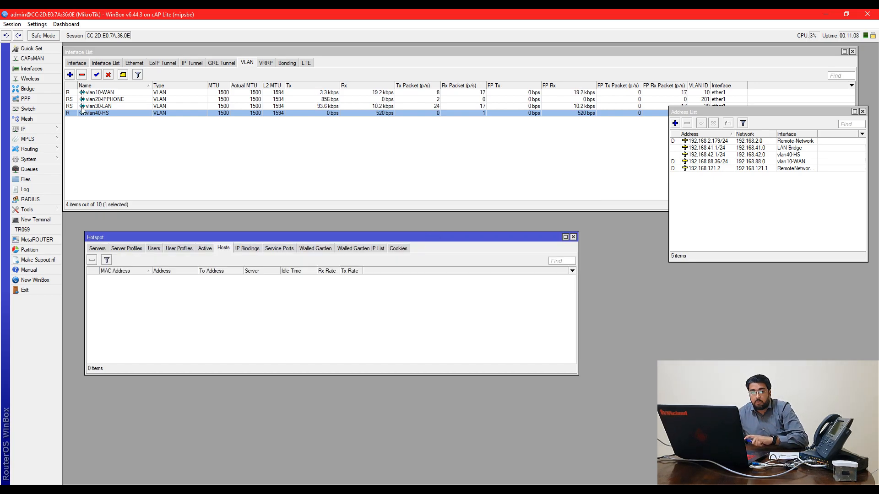
Add a virtual wireless interface HS-WLAN on master wlan1 with SSID FREE WIFI
click(77, 64)
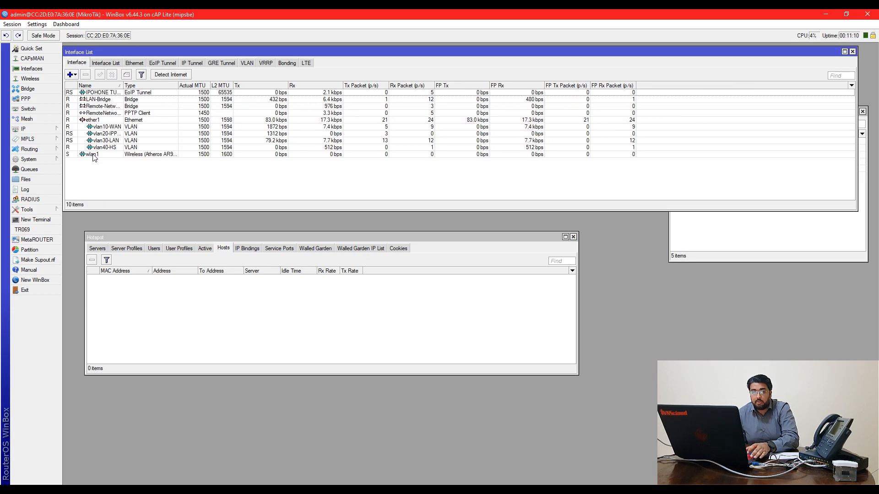
click(72, 76)
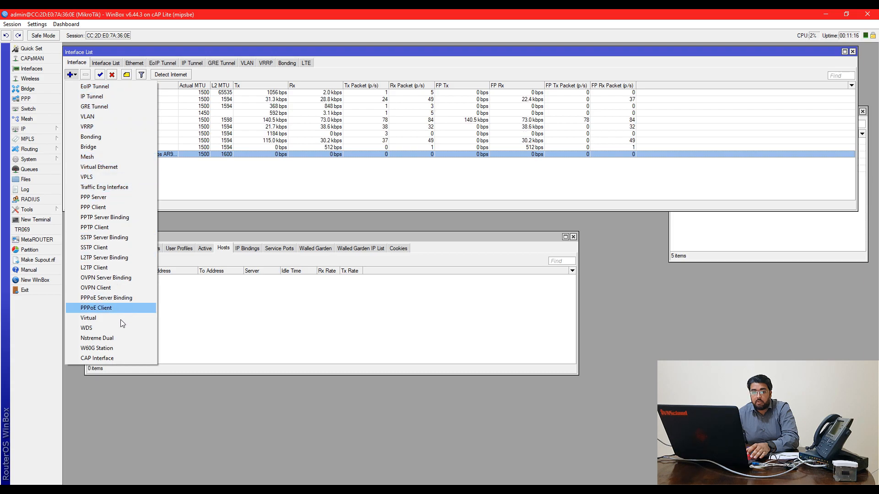
click(108, 318)
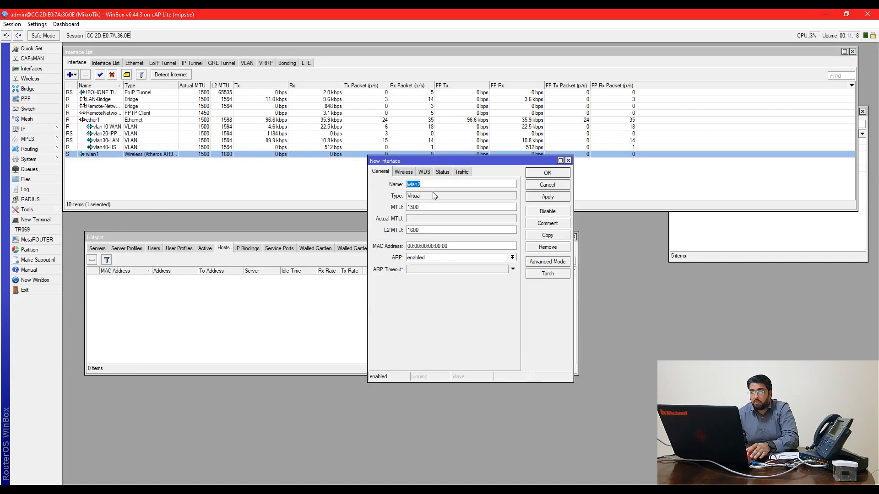
drag(427, 161, 392, 195)
text(HS-WLAN)
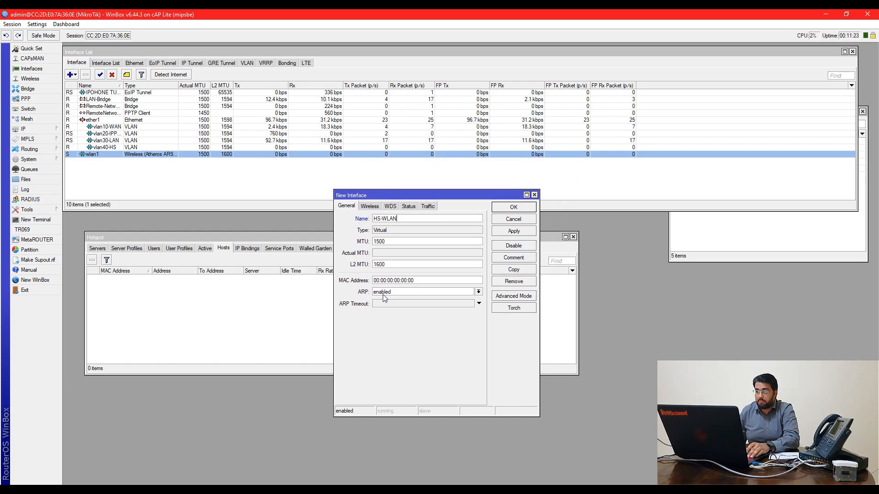
click(365, 207)
click(422, 254)
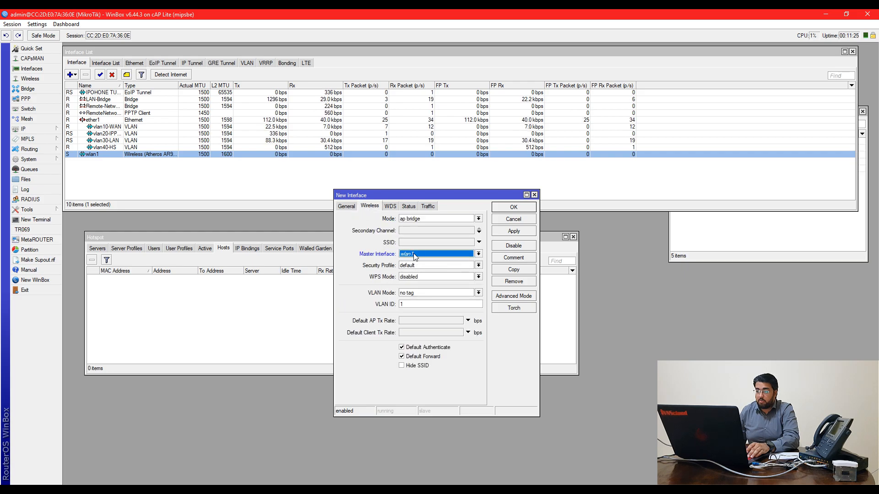
click(415, 243)
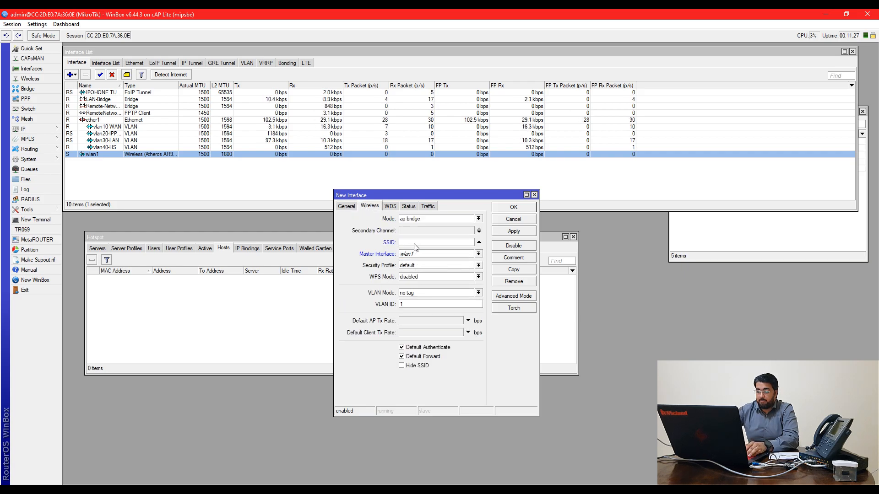
text(FREE WIFI)
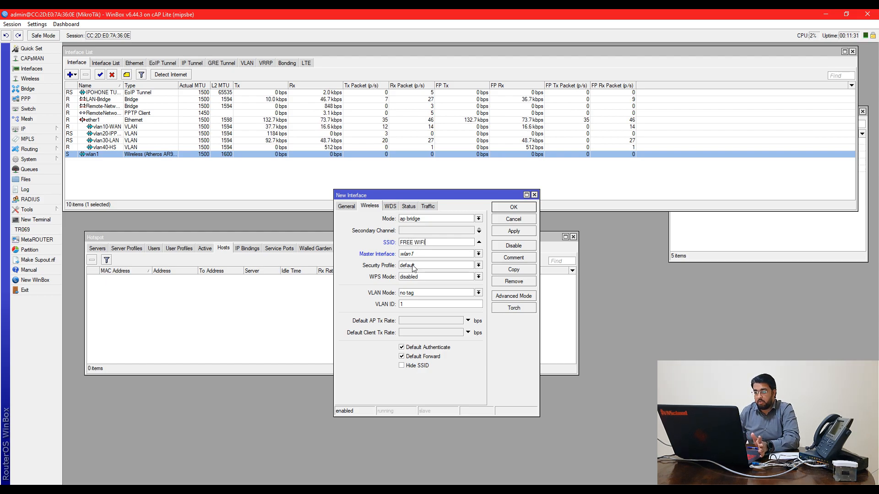
click(507, 234)
click(511, 209)
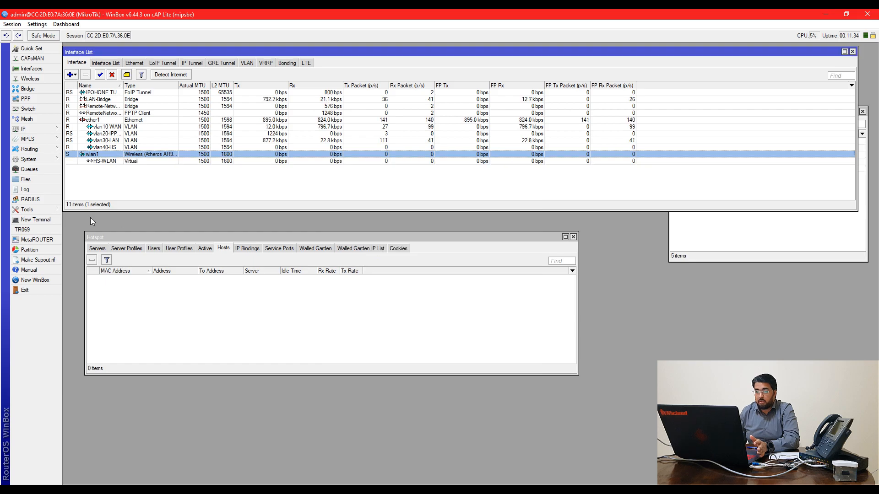
Inspect HS-WLAN's properties from the interface list and close them unchanged
click(112, 240)
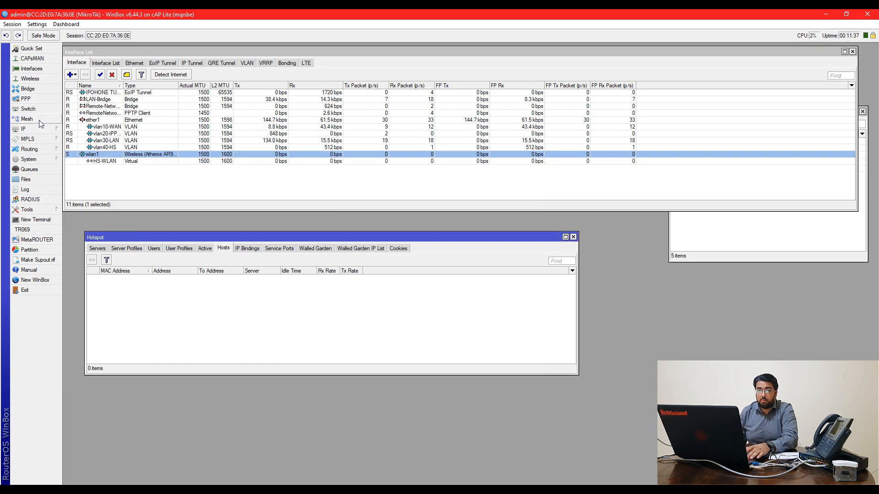
click(111, 162)
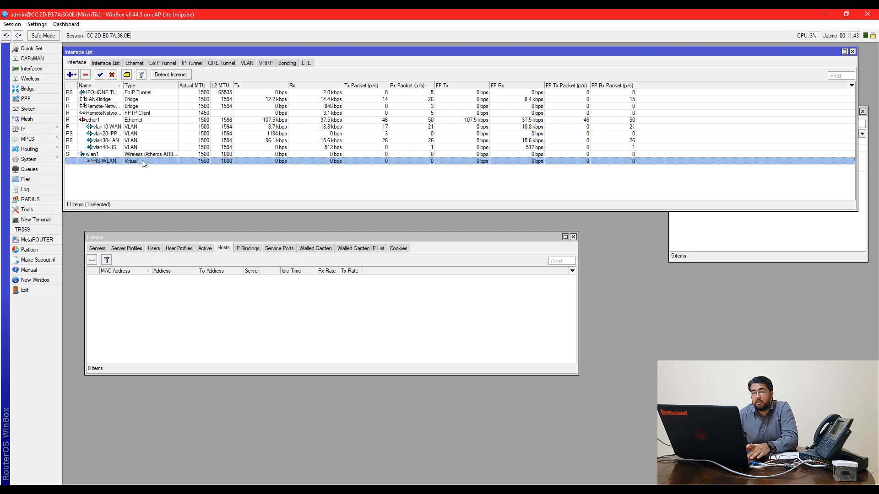
click(140, 157)
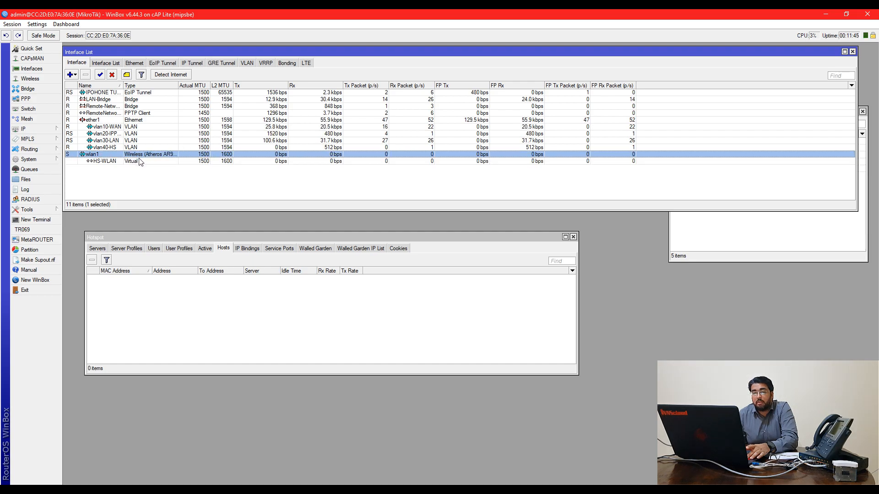
double_click(138, 161)
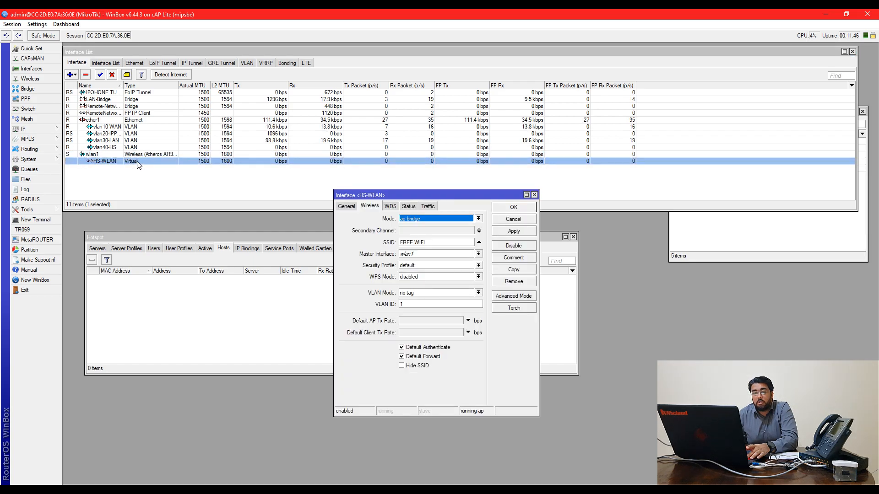
click(505, 221)
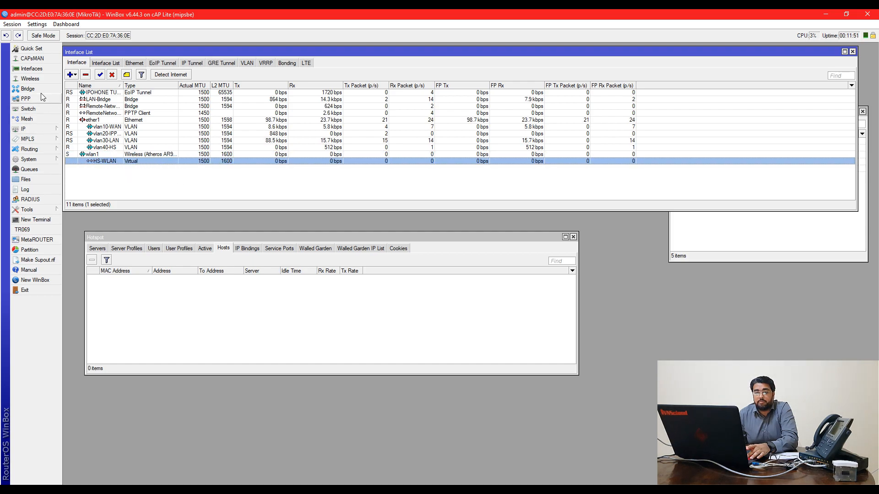
Arrange the Bridge and Hotspot windows side by side, showing hotspot servers and bridge ports
click(28, 89)
drag(380, 315, 386, 313)
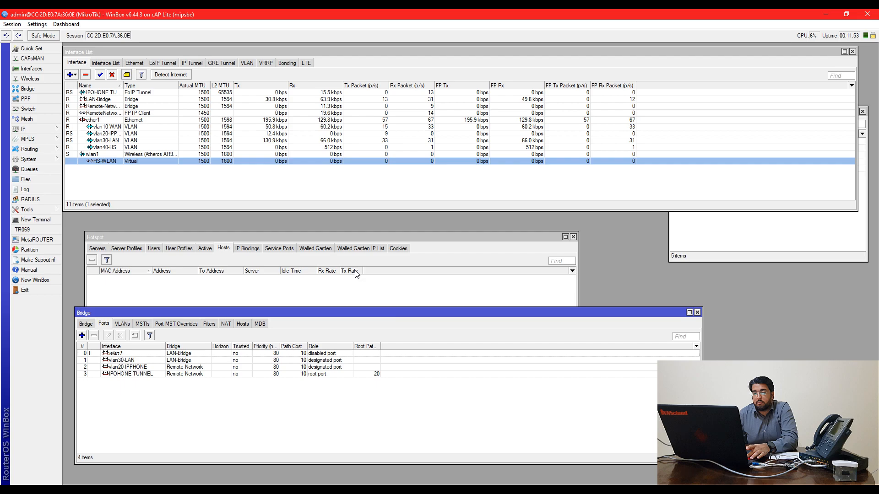
drag(345, 240, 388, 241)
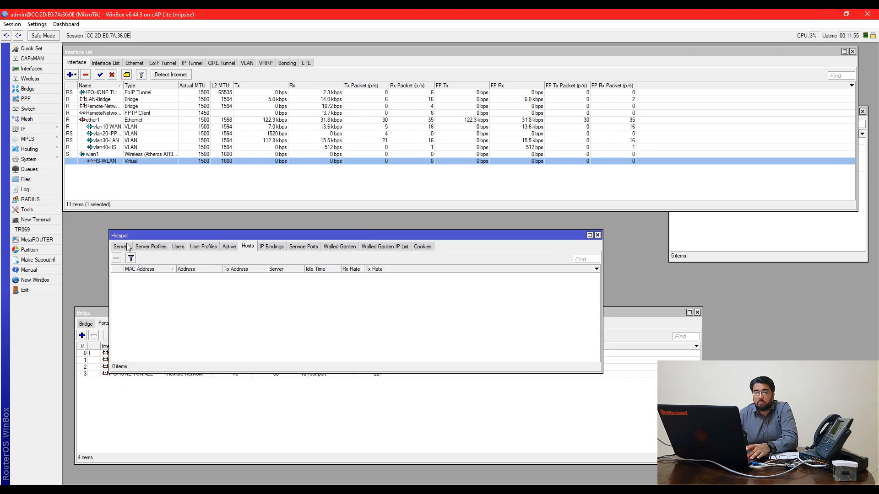
click(140, 249)
drag(195, 235, 229, 232)
drag(134, 314, 132, 318)
click(84, 327)
click(101, 329)
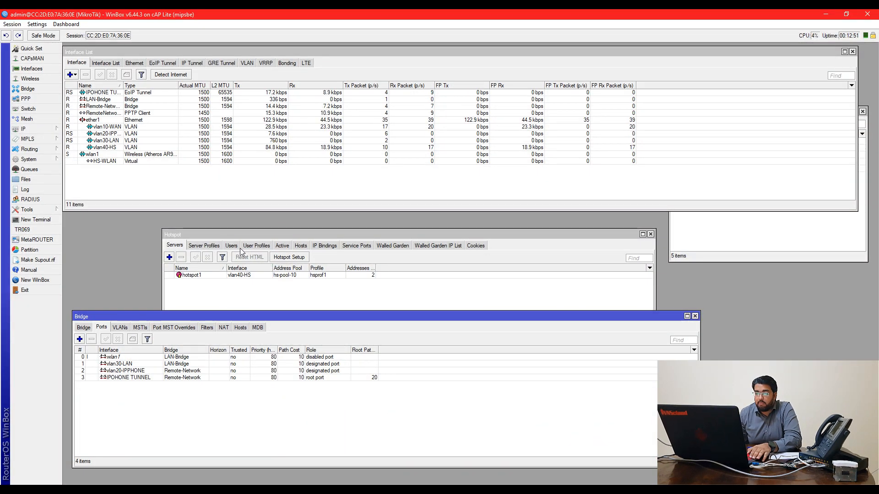
Check the hotspot hosts list, refresh the switch console, and join the laptop to FREE WIFI
click(301, 246)
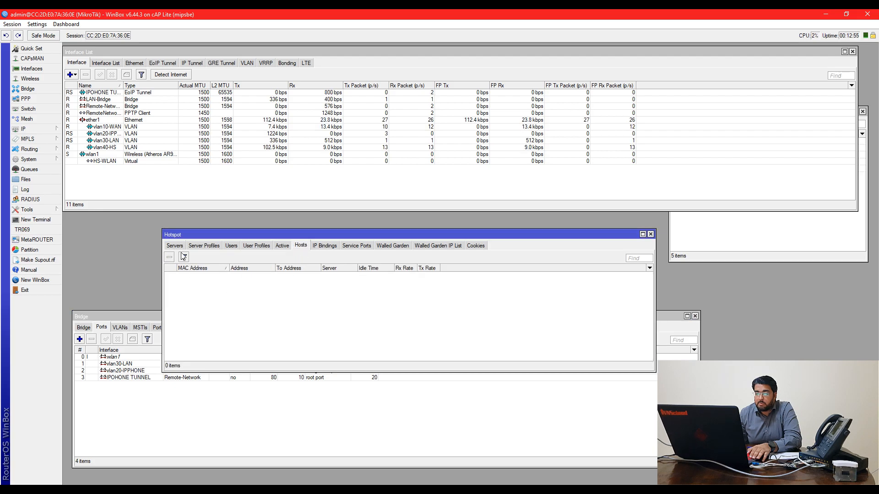
click(325, 489)
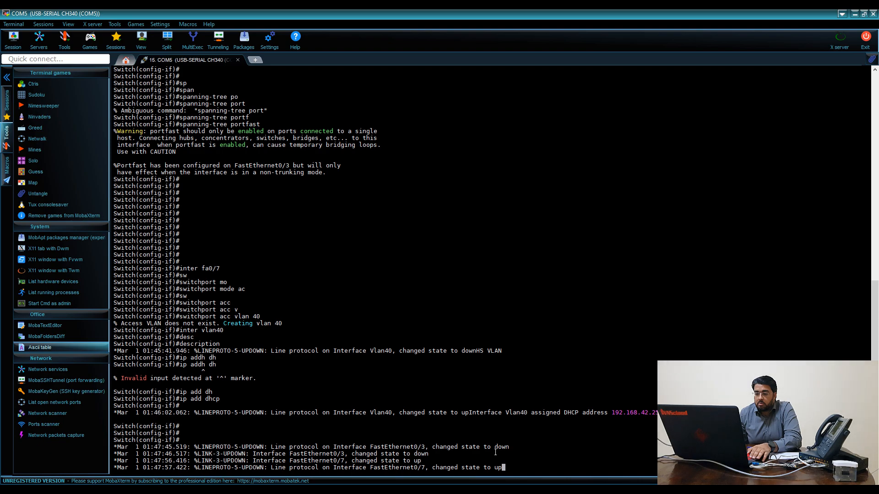
key(Return)
key(Return)
key(Return)
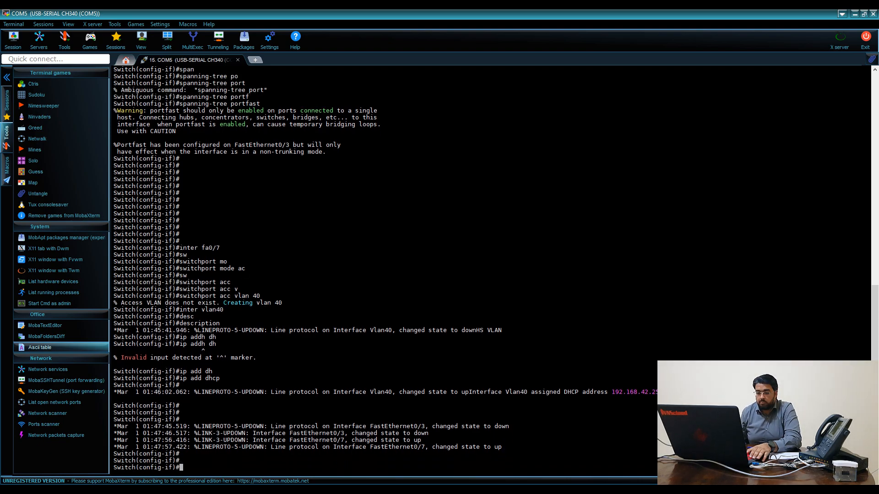
click(183, 490)
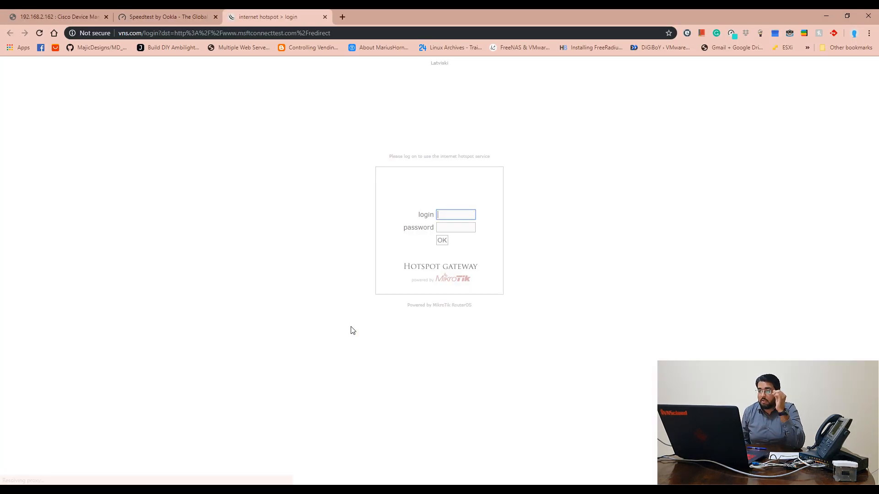
Sign in on the hotspot login page with the username and password, then enlarge the status popup
text(admin)
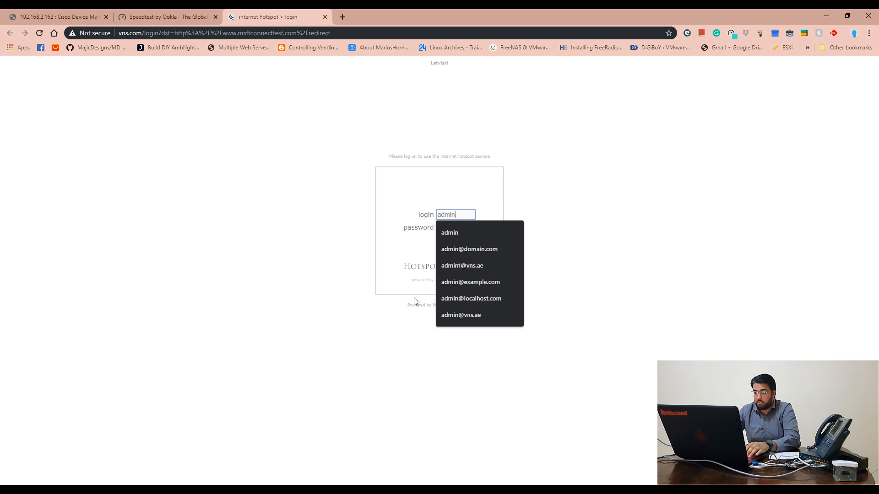
key(Tab)
text(****)
key(Return)
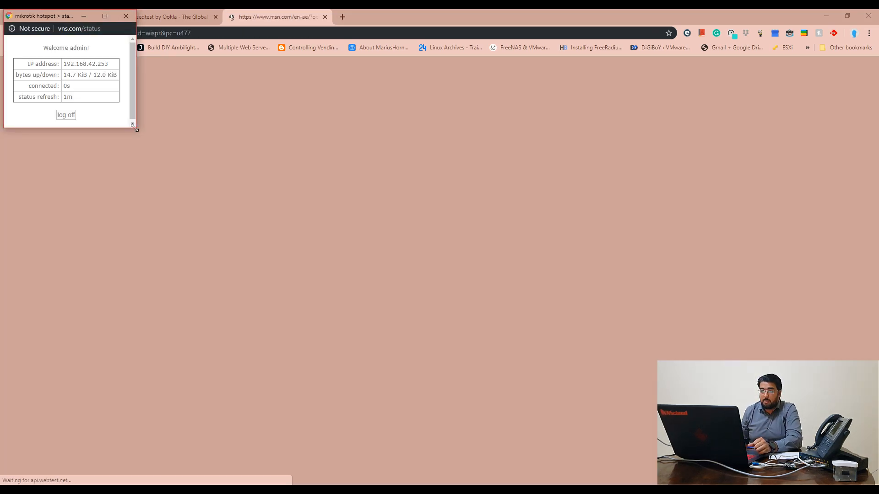
drag(134, 129, 198, 184)
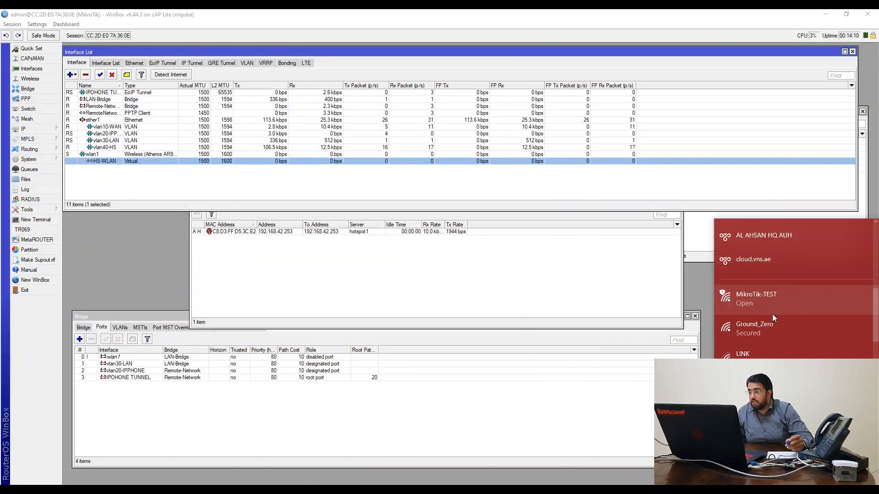
Scroll the Wi-Fi flyout to see FREE WIFI listed as an open network
scroll(772, 317, down, 3)
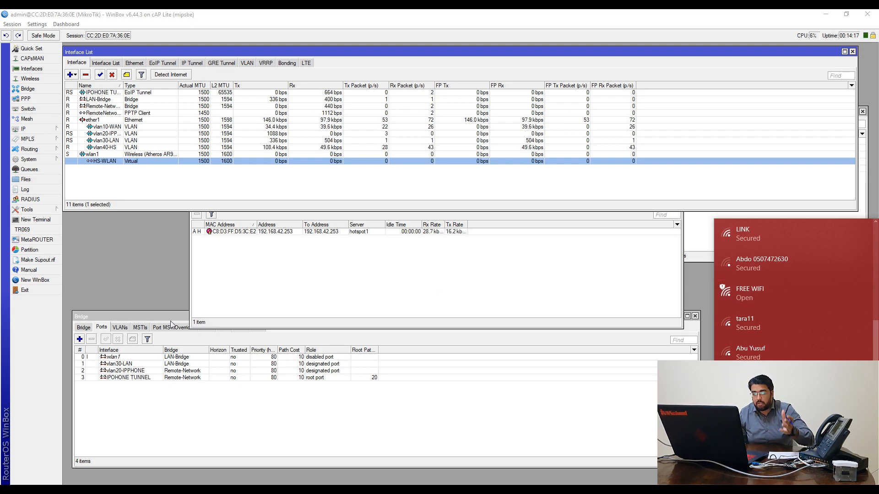
Create a new bridge named HS-Bridge
click(90, 328)
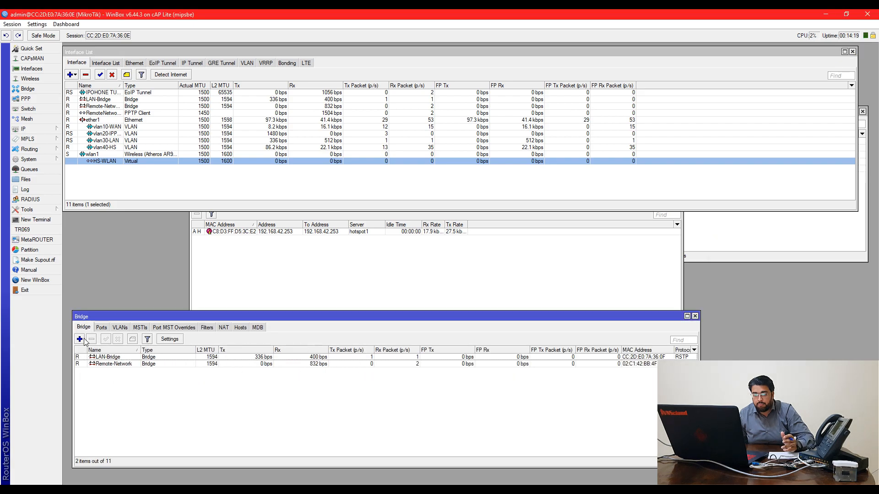
click(80, 339)
text(HS-Bridge)
key(Return)
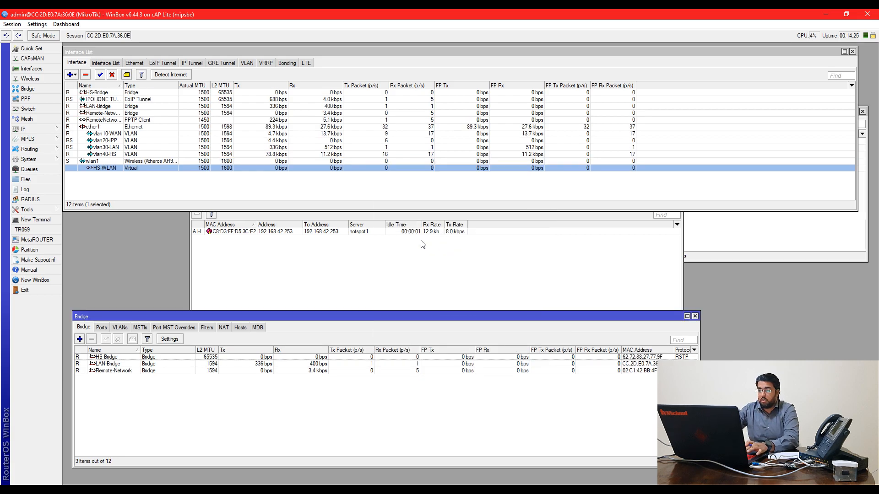
Add HS-WLAN as a port of HS-Bridge
click(102, 328)
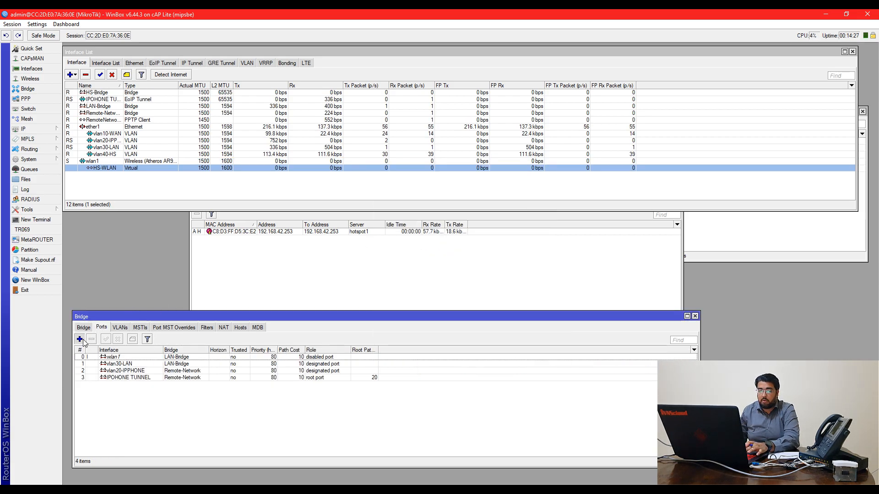
click(80, 339)
click(426, 223)
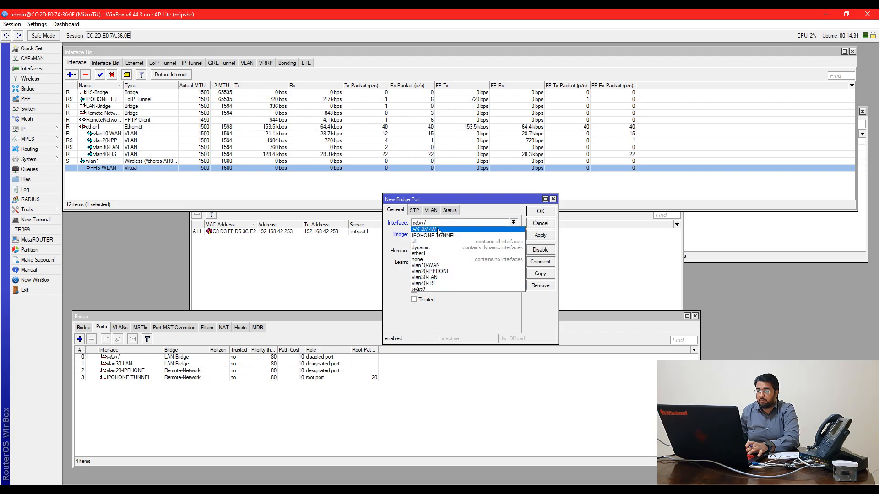
click(423, 230)
click(503, 236)
click(492, 243)
click(537, 236)
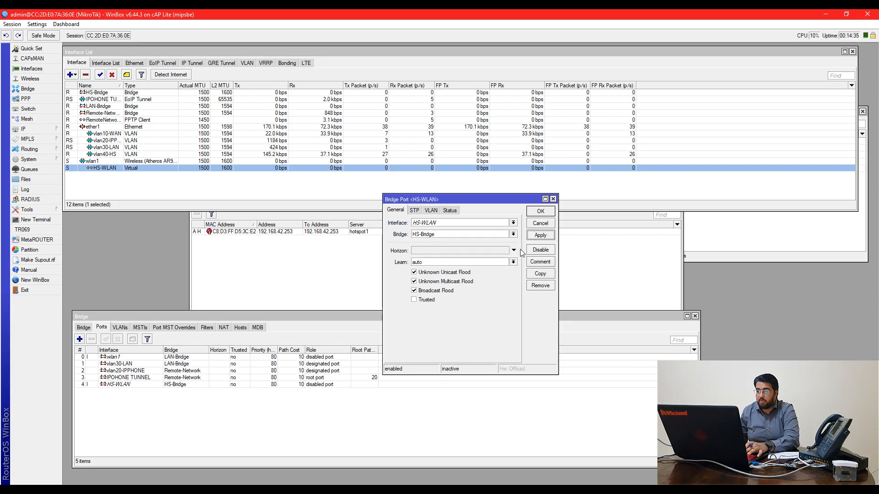
click(540, 211)
Add a second bridge port pairing vlan40-HS with HS-Bridge
click(80, 340)
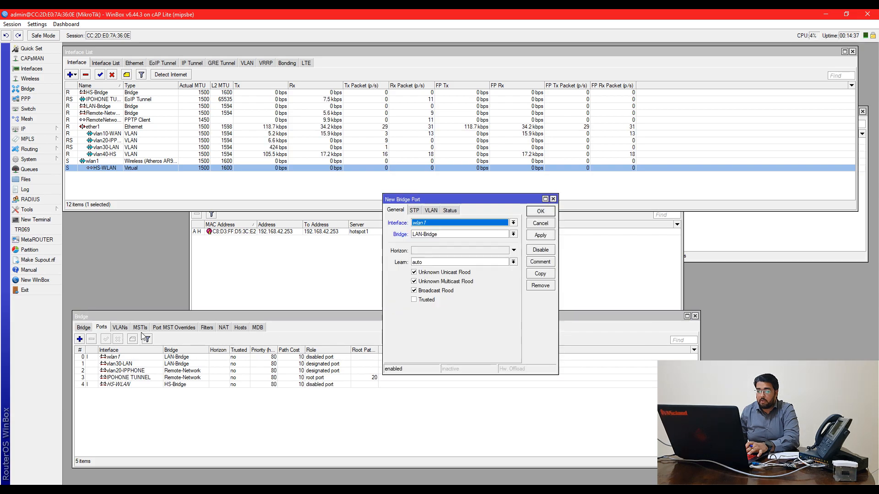
click(437, 223)
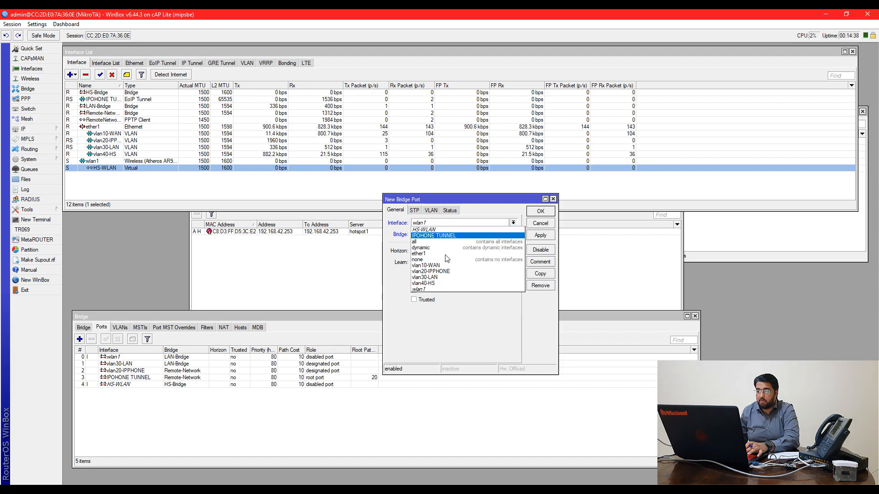
click(446, 284)
click(428, 236)
click(435, 249)
click(438, 235)
click(435, 242)
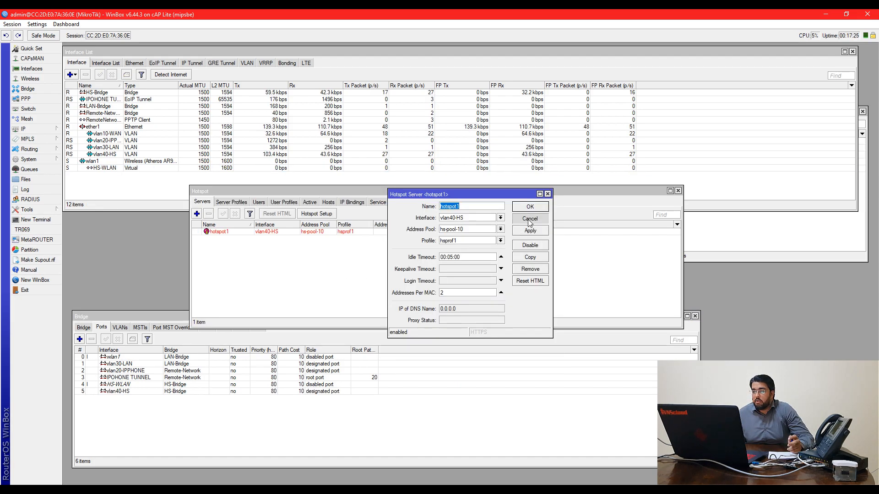
Change hotspot1's server interface from vlan40-HS to HS-Bridge
click(529, 219)
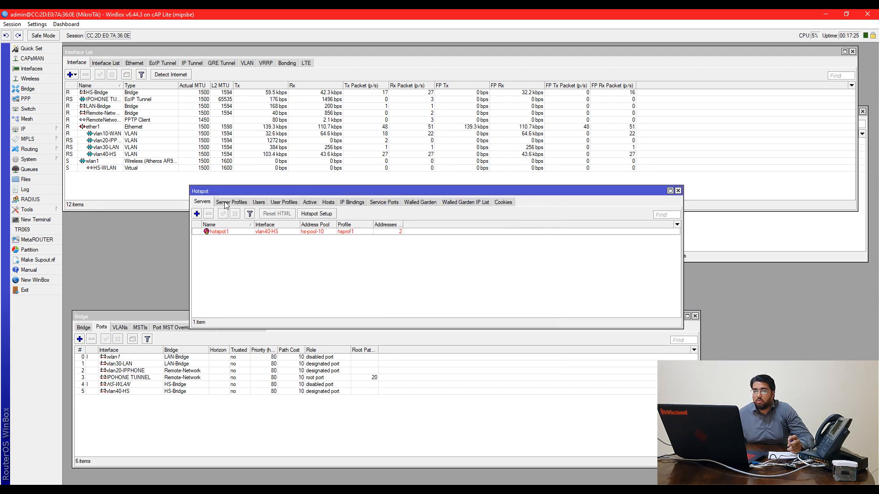
drag(226, 191, 199, 204)
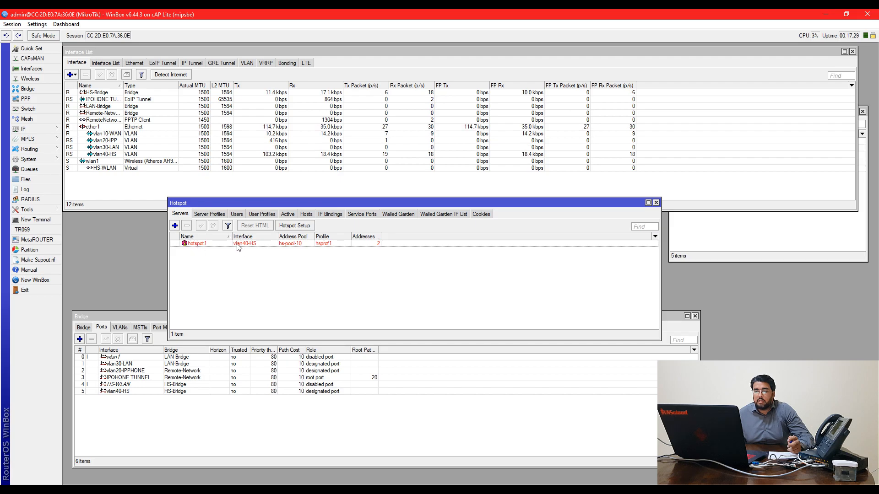
double_click(246, 244)
click(529, 219)
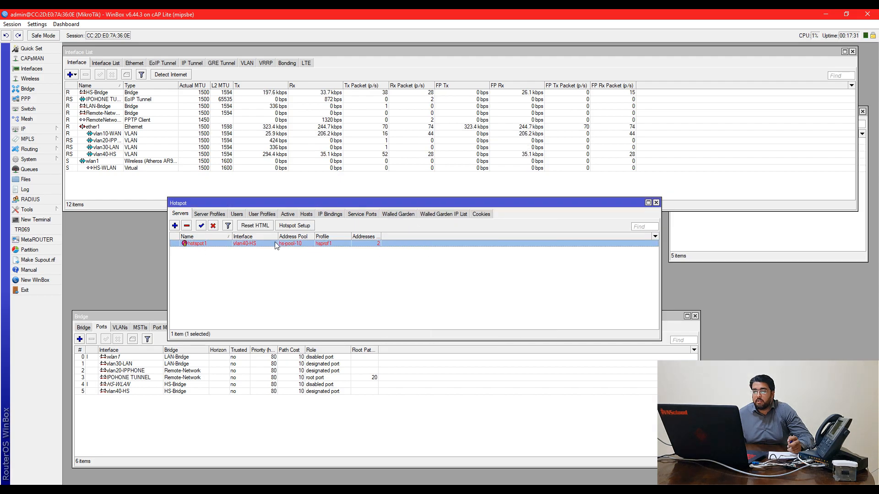
double_click(256, 245)
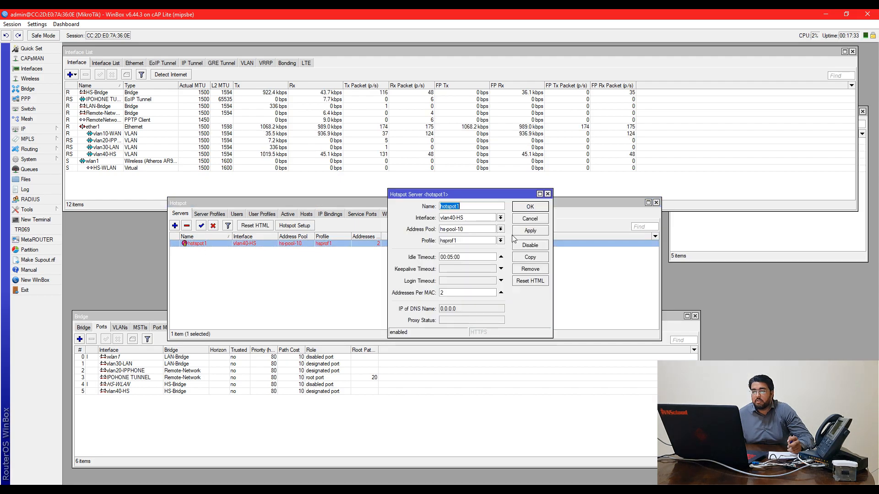
click(484, 219)
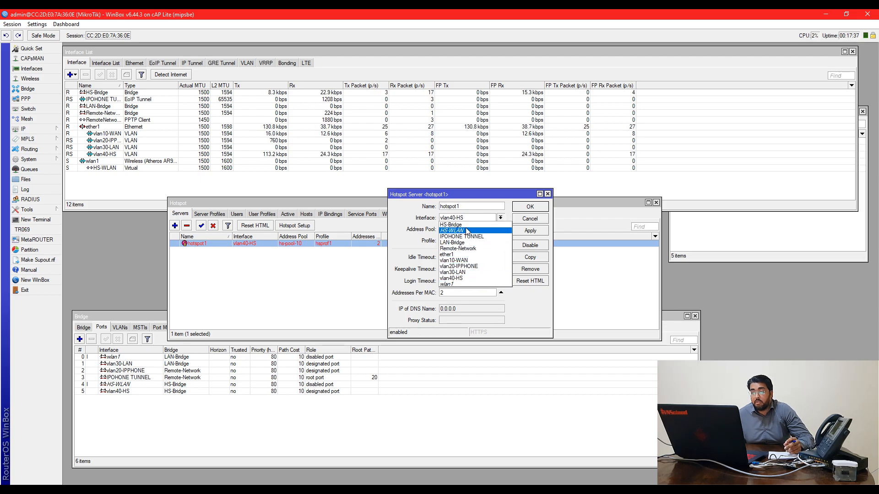
click(479, 225)
click(530, 207)
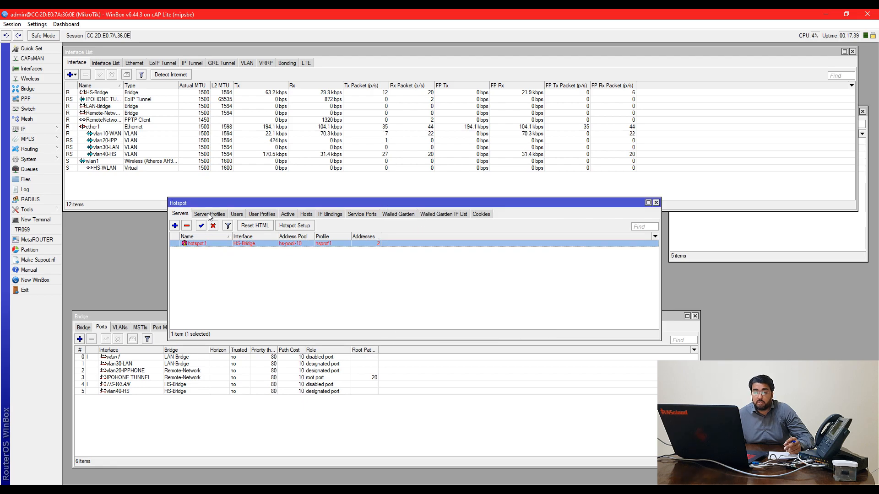
drag(236, 203, 319, 212)
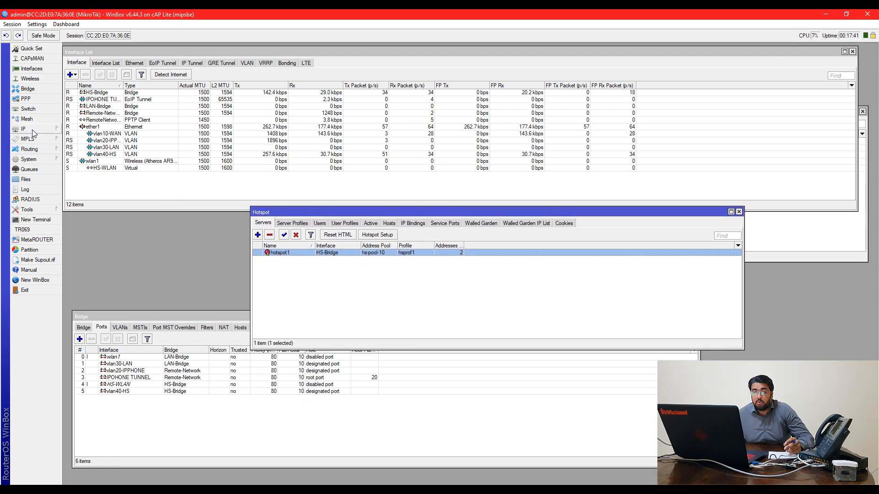
click(34, 132)
Set DHCP server dhcp2's interface to HS-Bridge
click(98, 191)
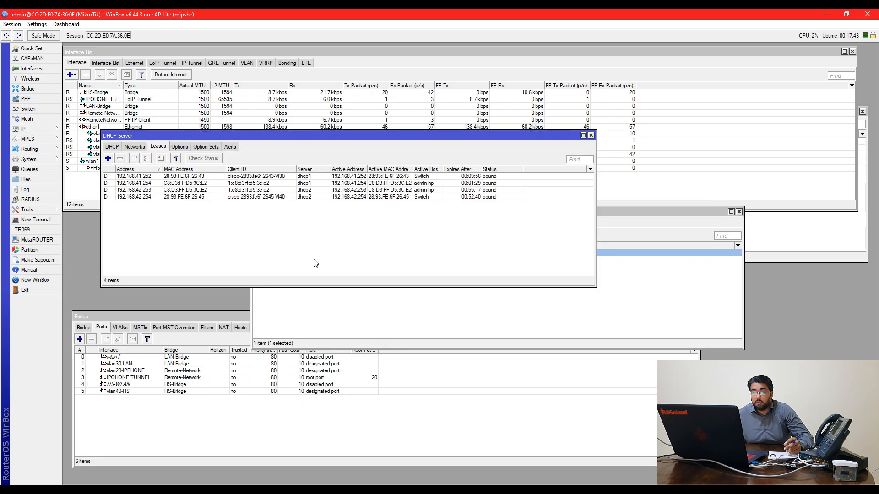
click(112, 146)
double_click(140, 190)
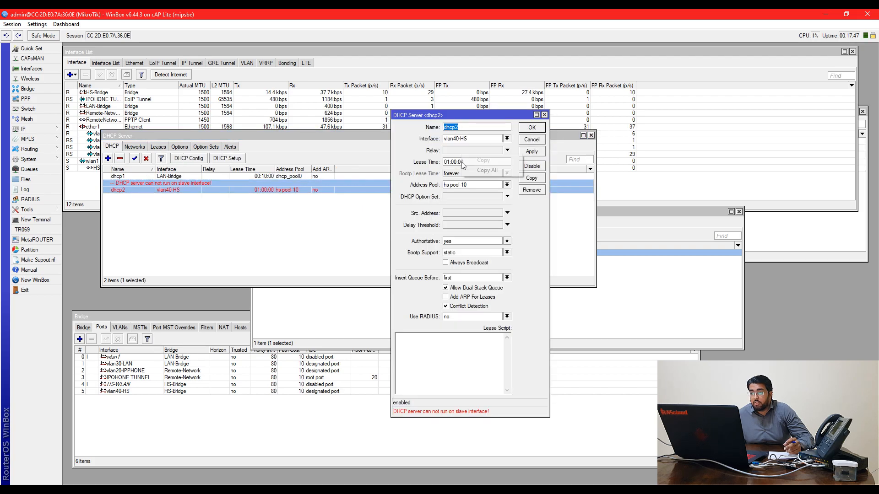
click(457, 162)
click(457, 139)
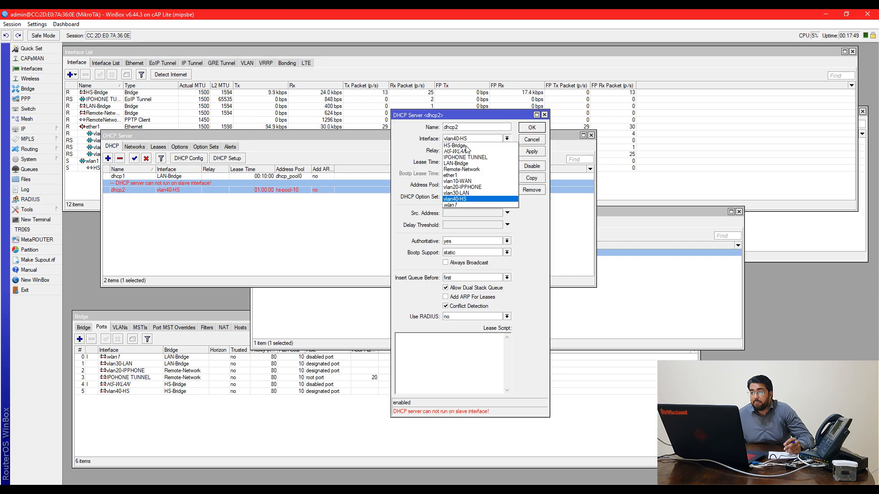
click(458, 146)
click(531, 152)
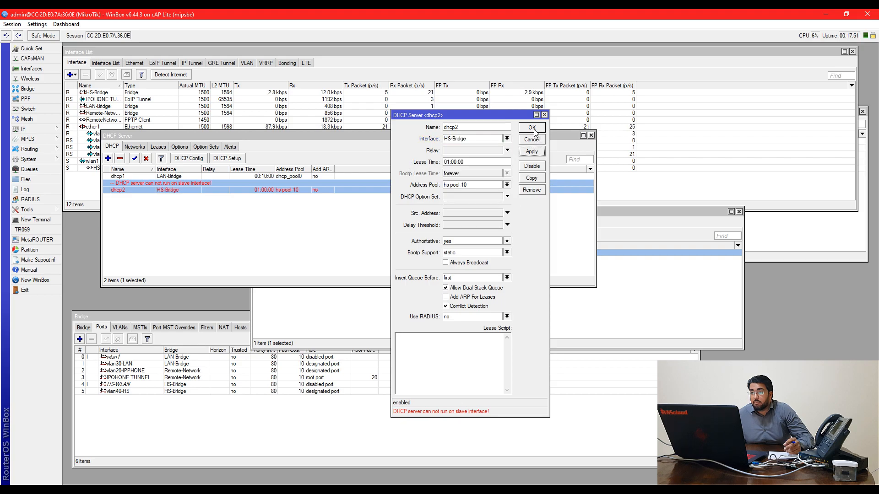
click(532, 127)
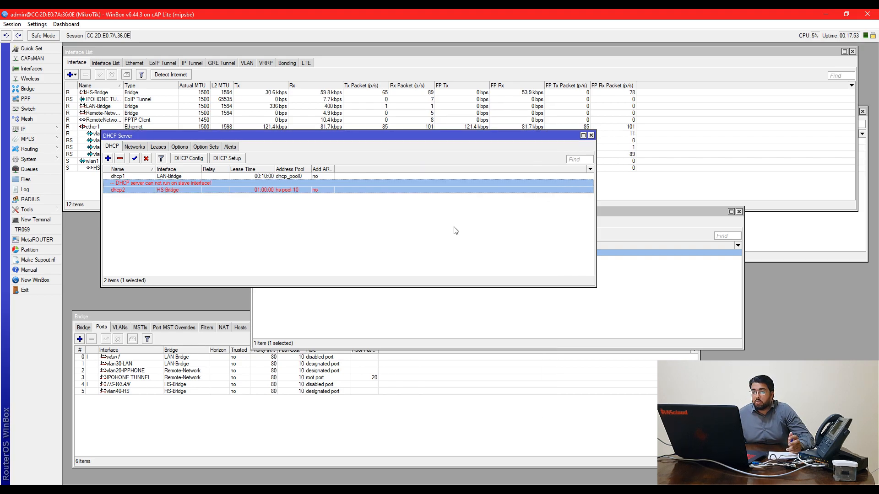
Disable and re-enable dhcp2 to restart it, then review the DHCP networks list
drag(446, 137, 710, 303)
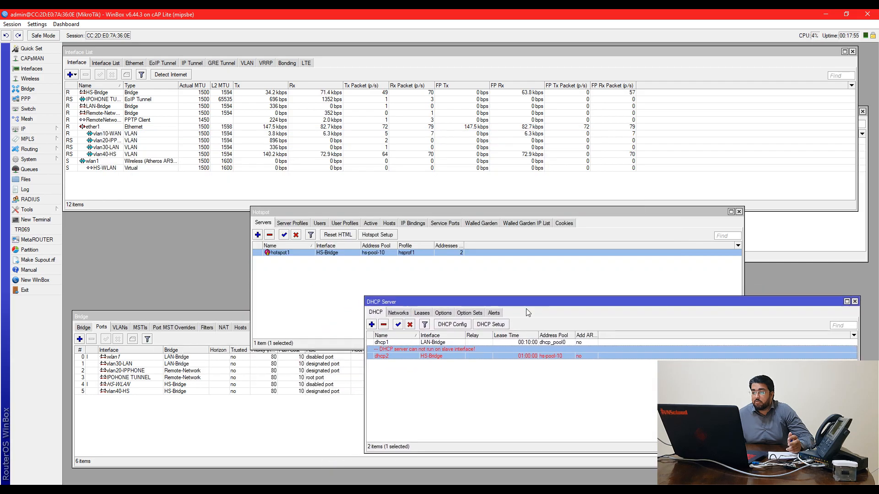
click(410, 325)
click(399, 325)
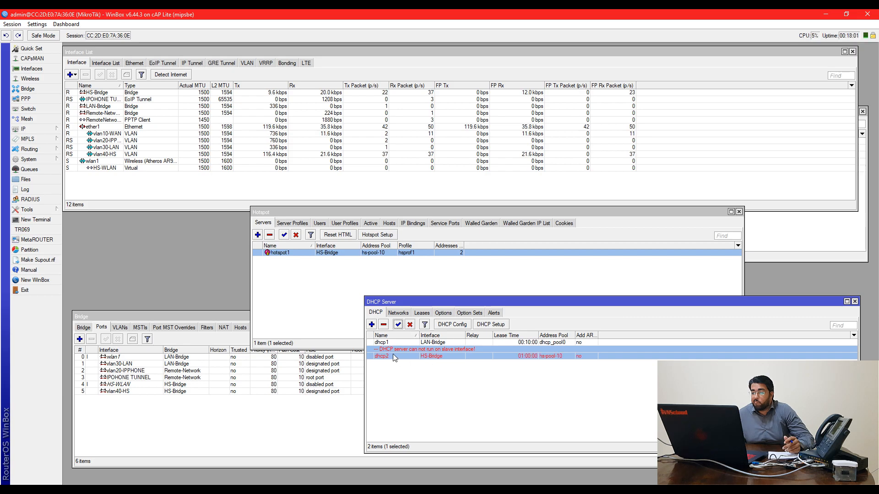
click(397, 313)
click(376, 312)
click(428, 373)
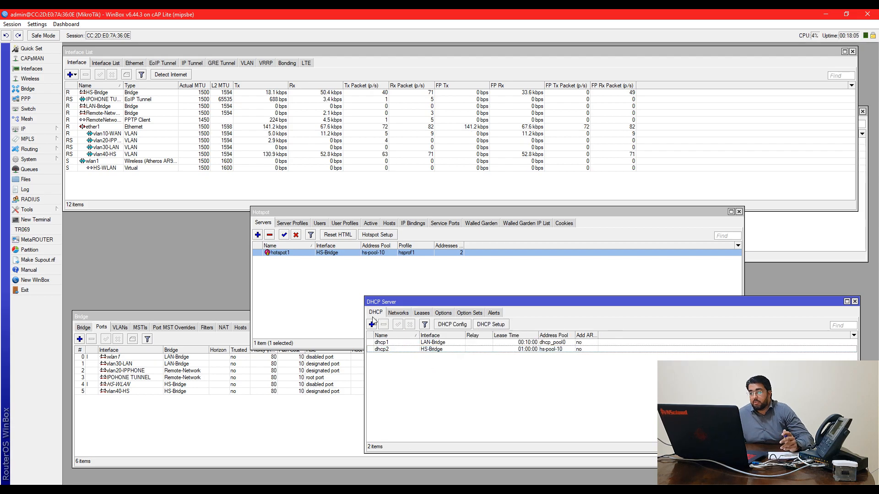
drag(308, 212, 298, 220)
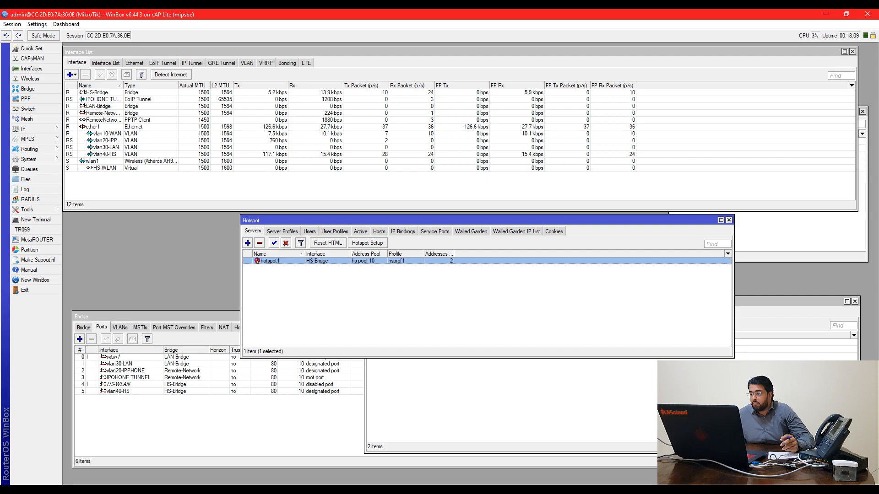
Scroll the laptop's Wi-Fi list and select the open FREE WIFI network
click(801, 490)
scroll(774, 344, down, 2)
scroll(775, 344, down, 3)
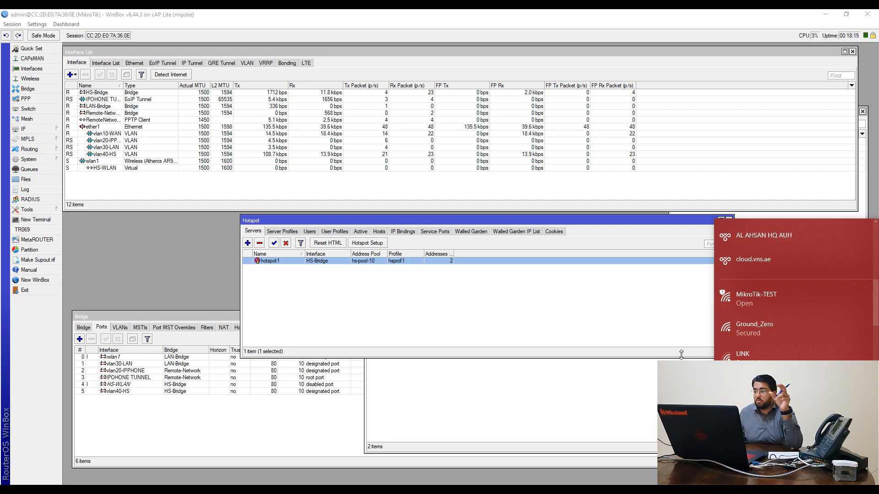
scroll(751, 355, down, 2)
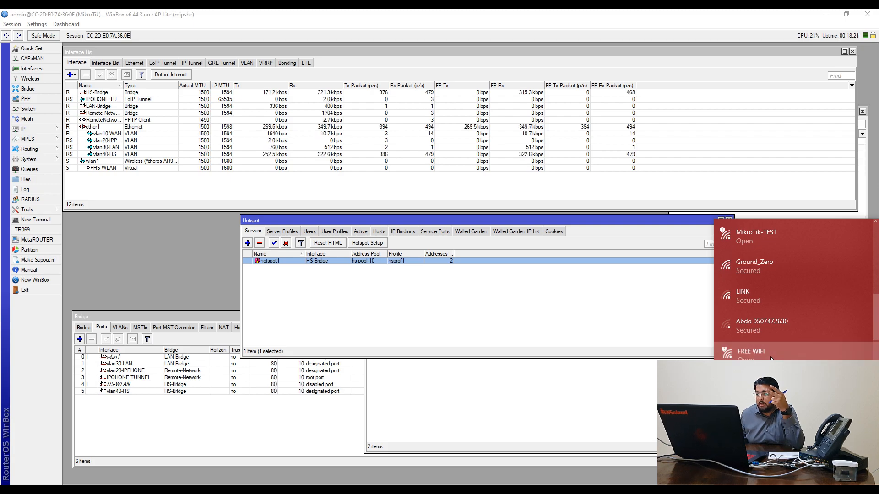
click(760, 356)
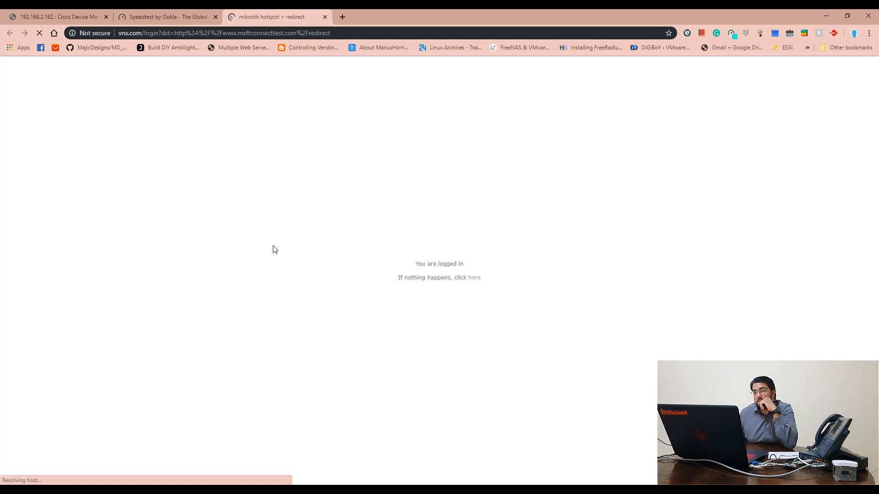
Enlarge the hotspot status popup, log off the session, then log back in
drag(136, 128, 221, 222)
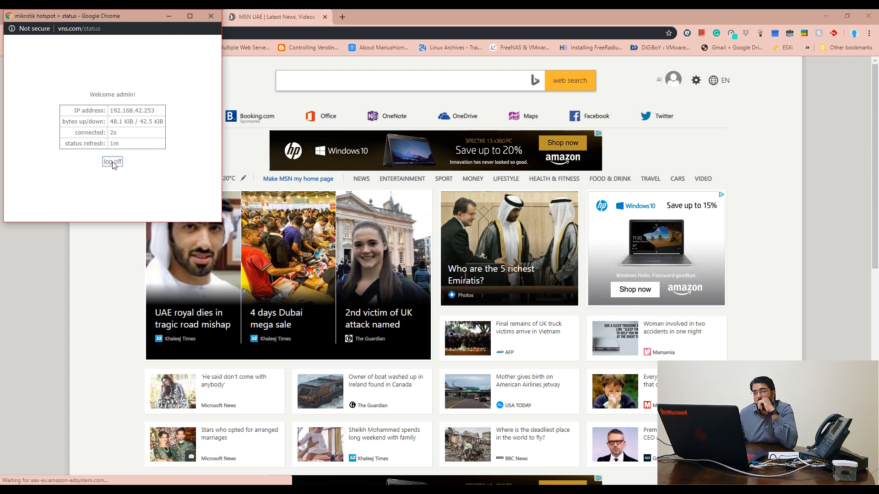
click(113, 162)
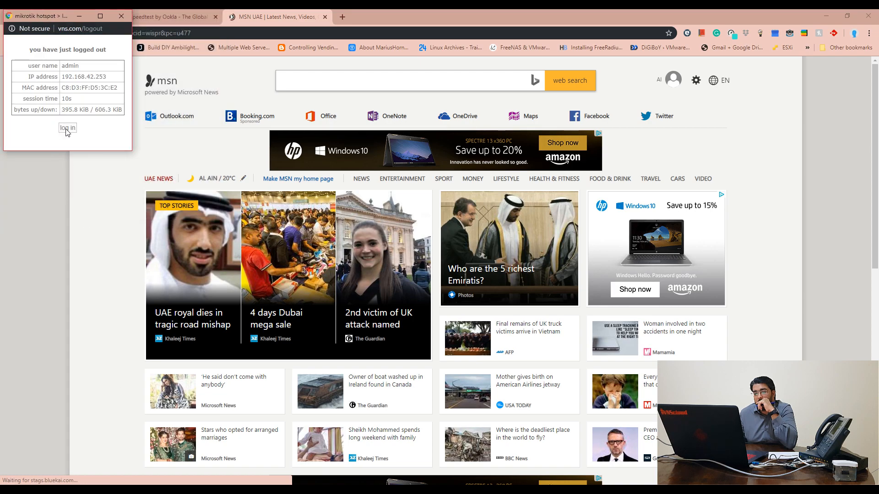
click(68, 130)
Browse the hotspot's Users, Server Profiles, Servers, Active and Hosts tabs, ending on hosts 192.168.42.253 and 192.168.42.251
mouse_move(151, 489)
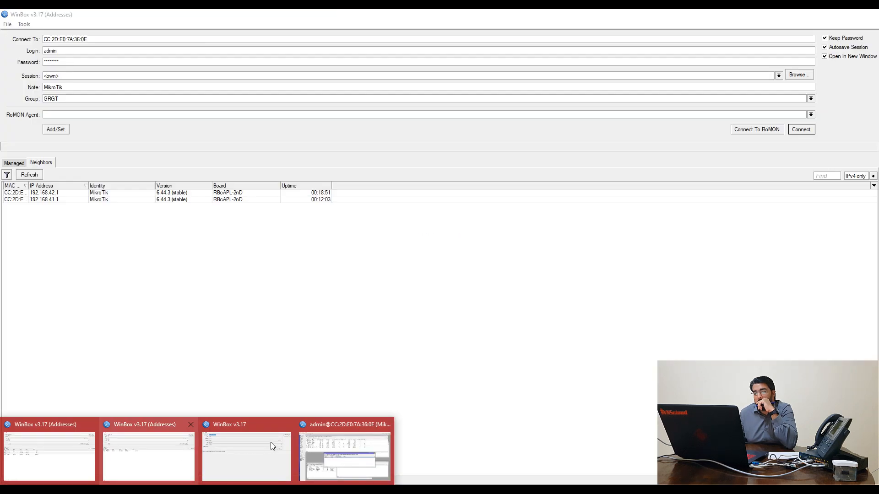
click(344, 453)
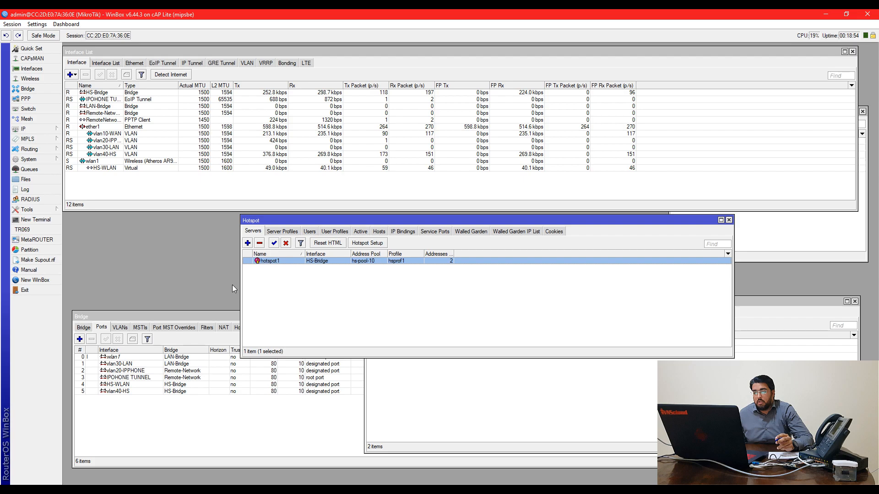
click(310, 231)
click(274, 232)
click(253, 232)
click(311, 232)
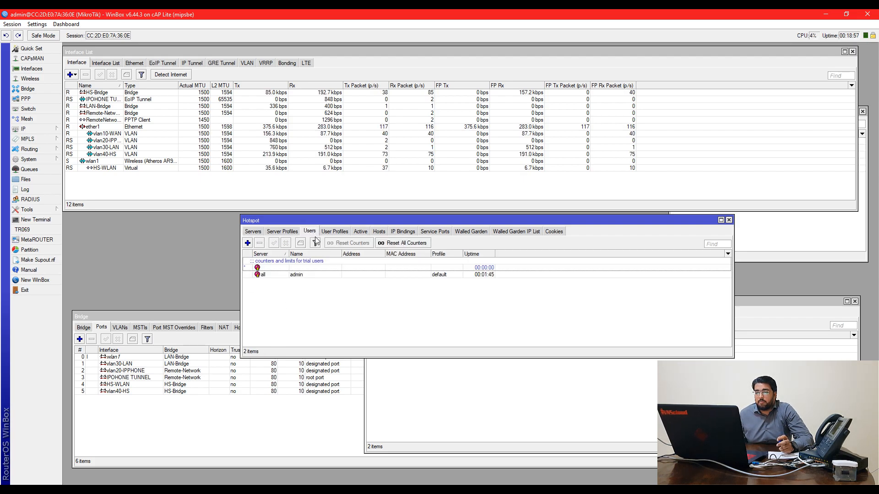
click(361, 232)
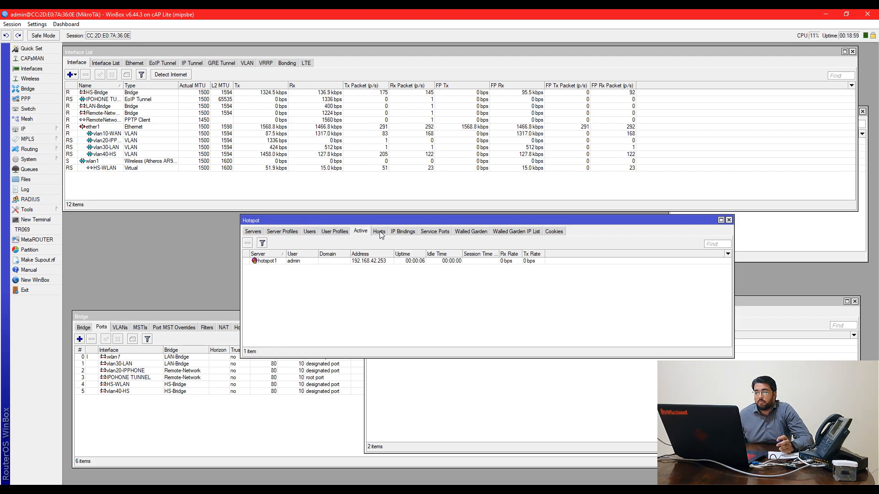
click(379, 232)
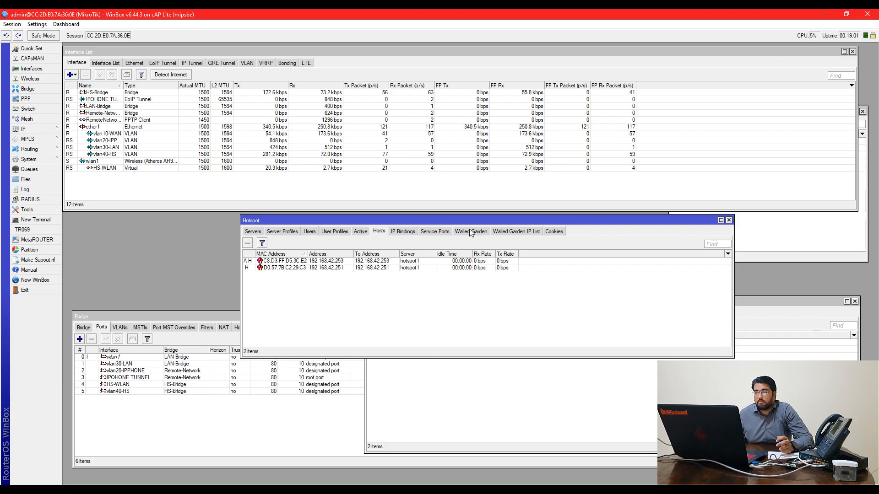
drag(462, 224, 469, 236)
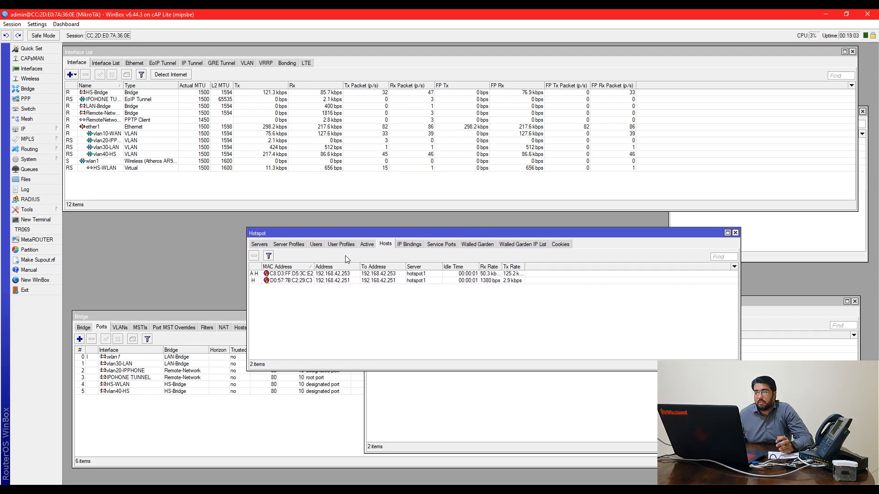